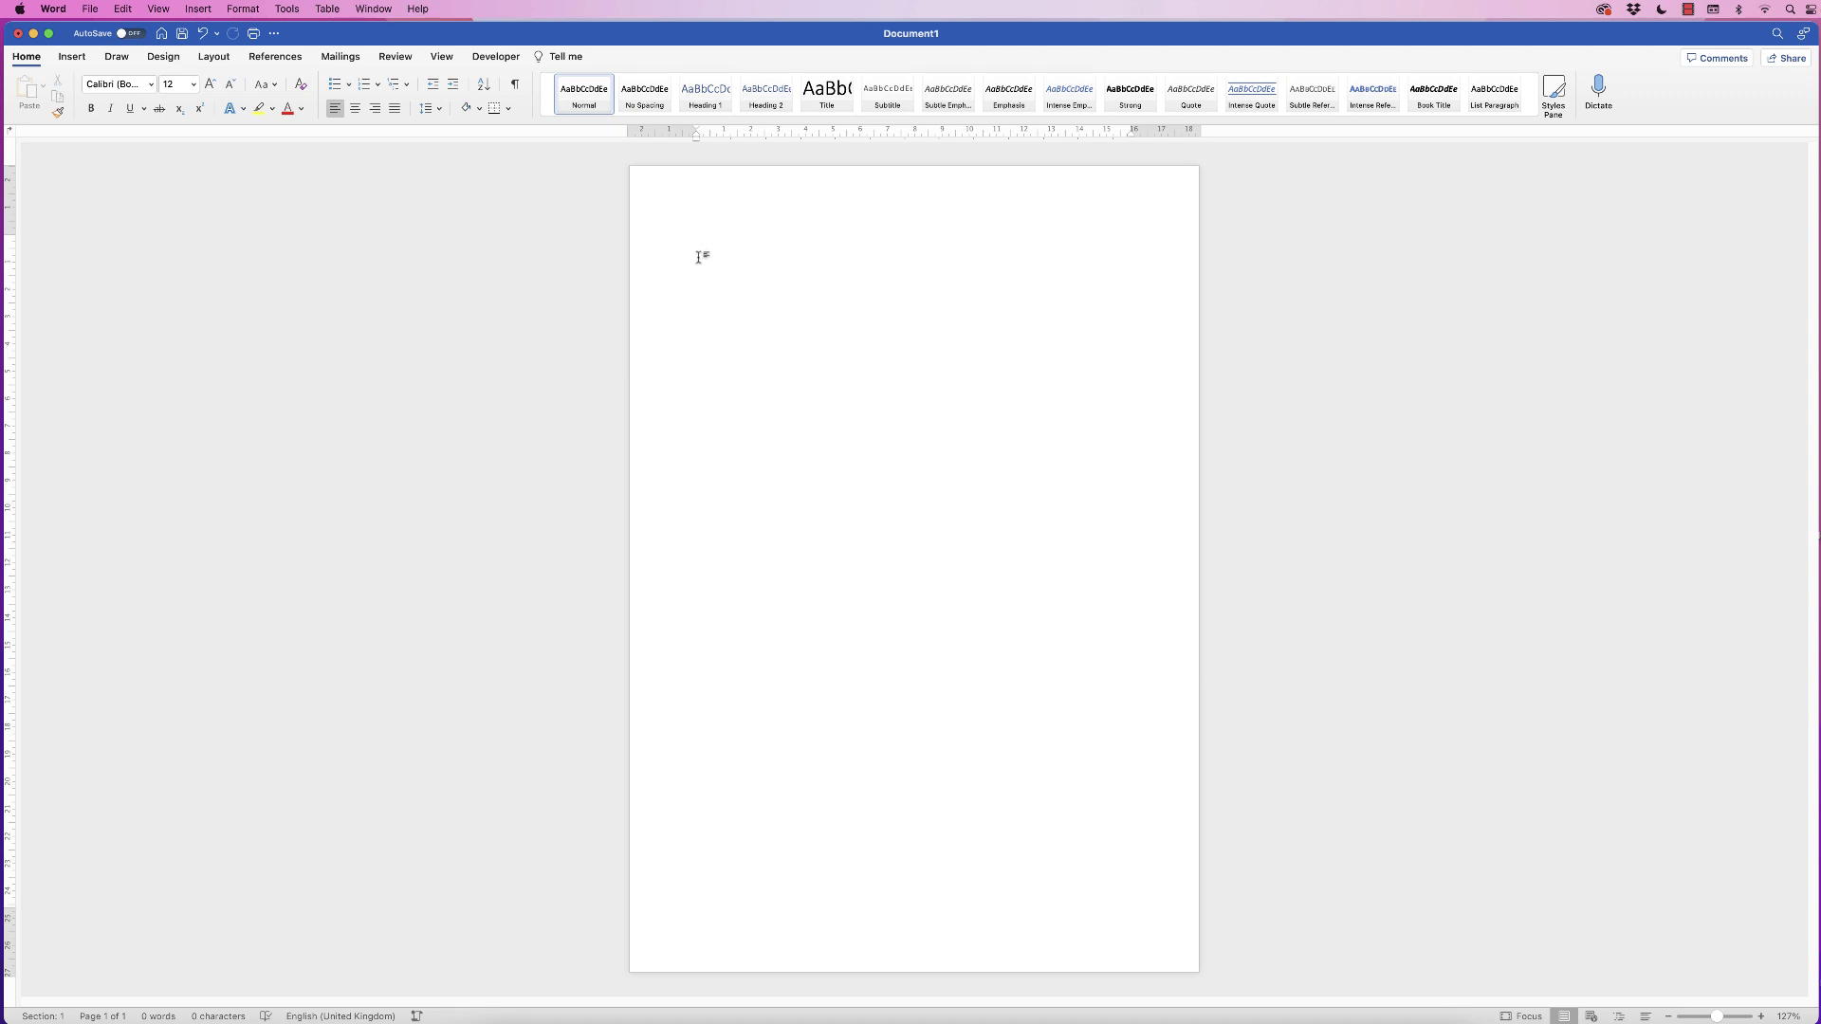
# Insert a table with five columns and five rows at the start of the blank document.
pyautogui.click(87, 57)
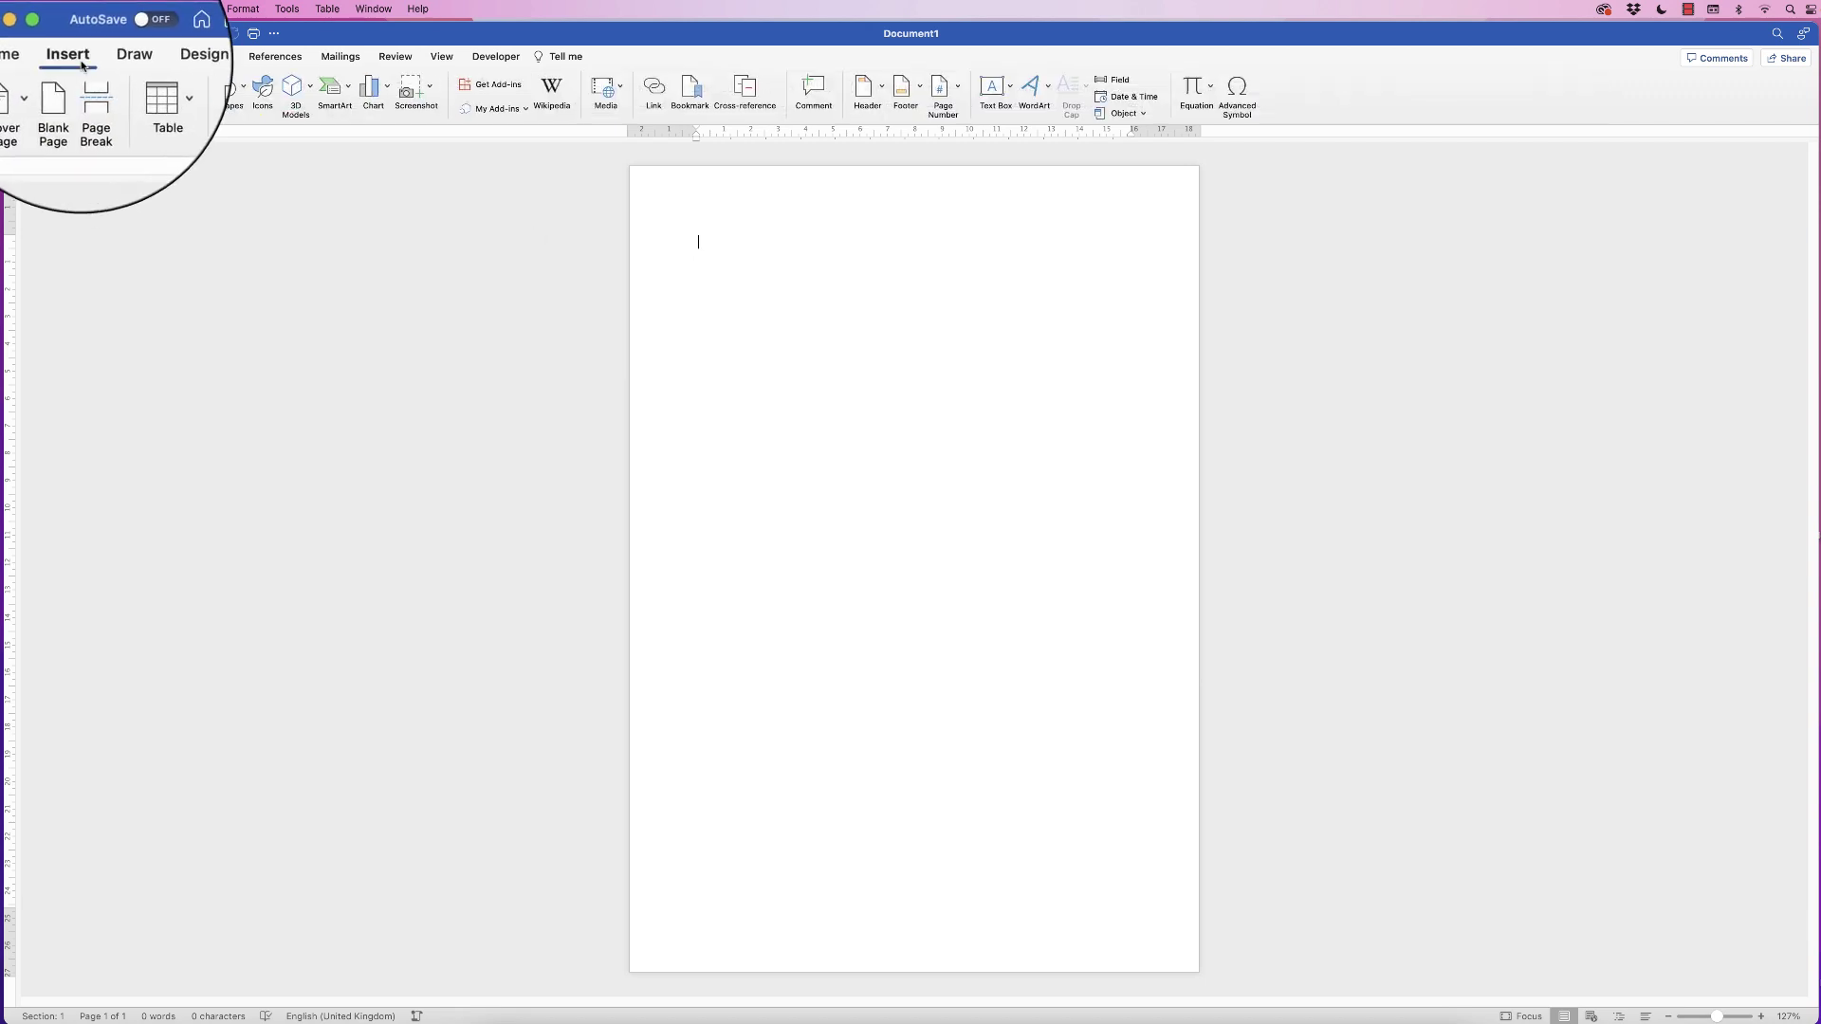
pyautogui.click(157, 94)
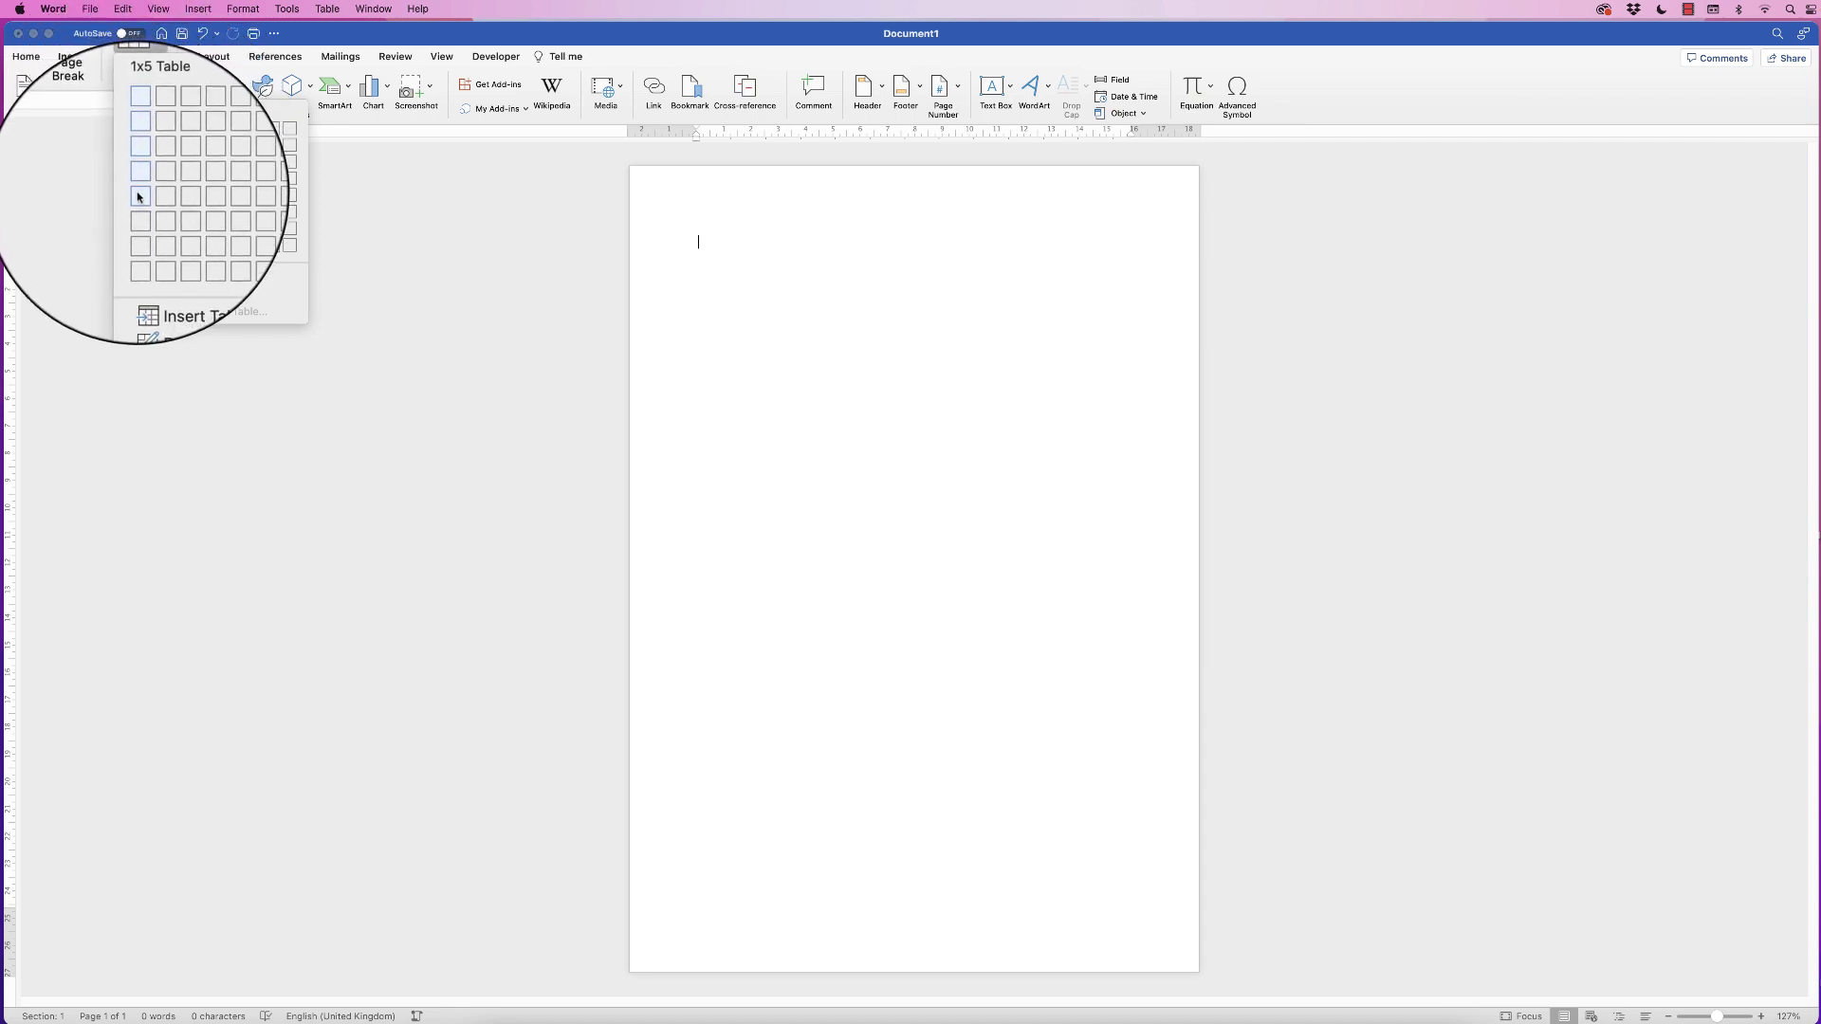
pyautogui.click(208, 196)
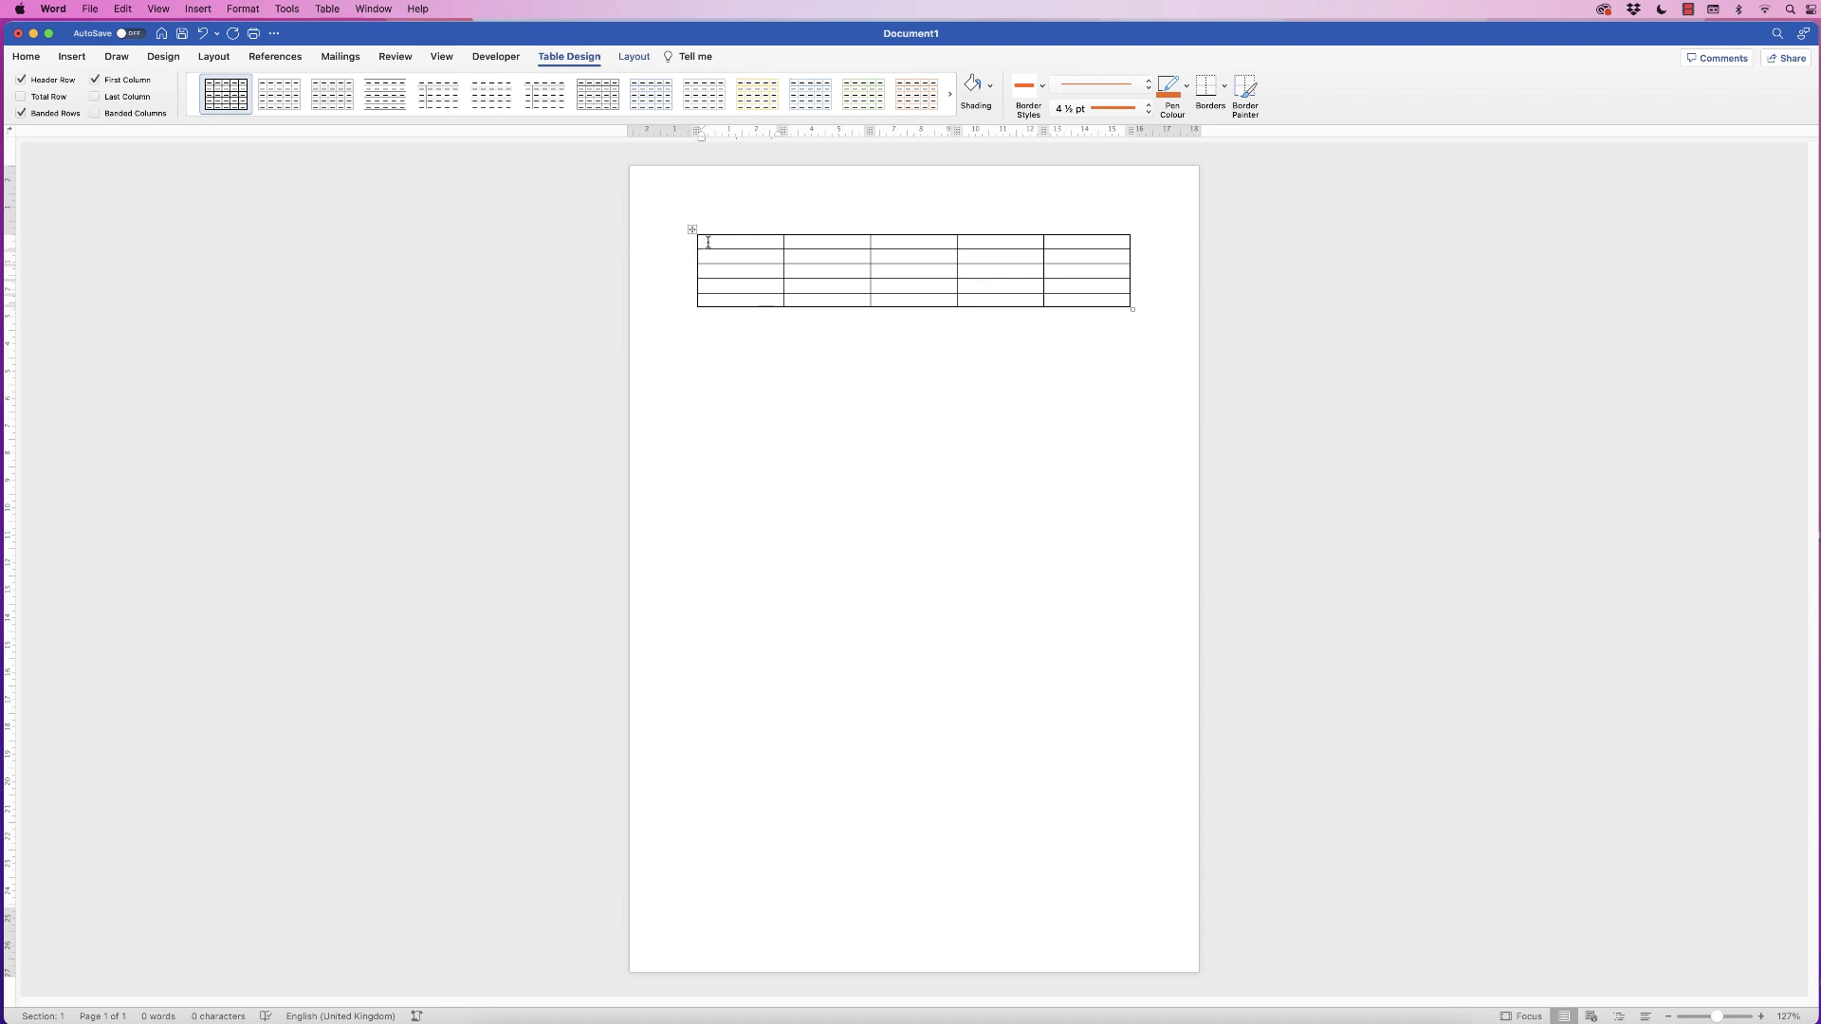
# Add blank lines above the table to push it down to about the middle of the page.
pyautogui.press('Return')
pyautogui.press('Return')
pyautogui.press('Return')
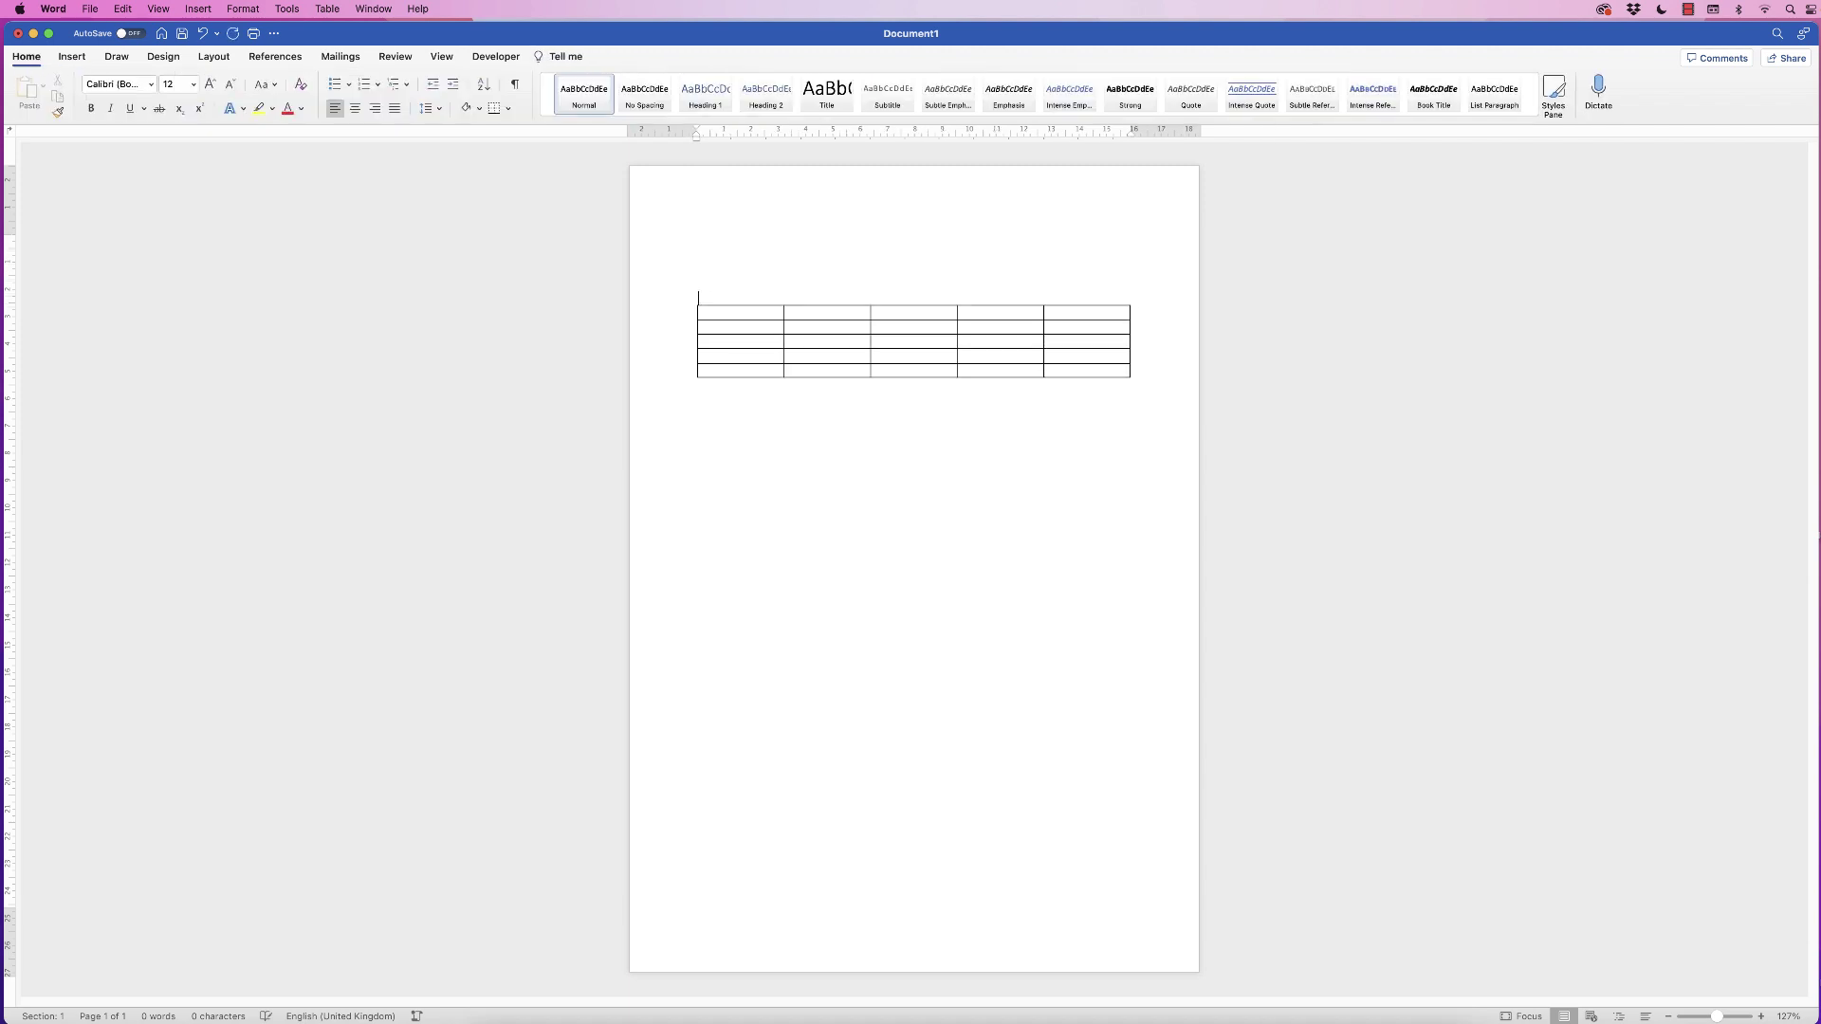
pyautogui.press('Return')
pyautogui.press('Return')
pyautogui.press('Return')
pyautogui.press('Return')
pyautogui.press('Return')
pyautogui.press('Return')
pyautogui.press('Return')
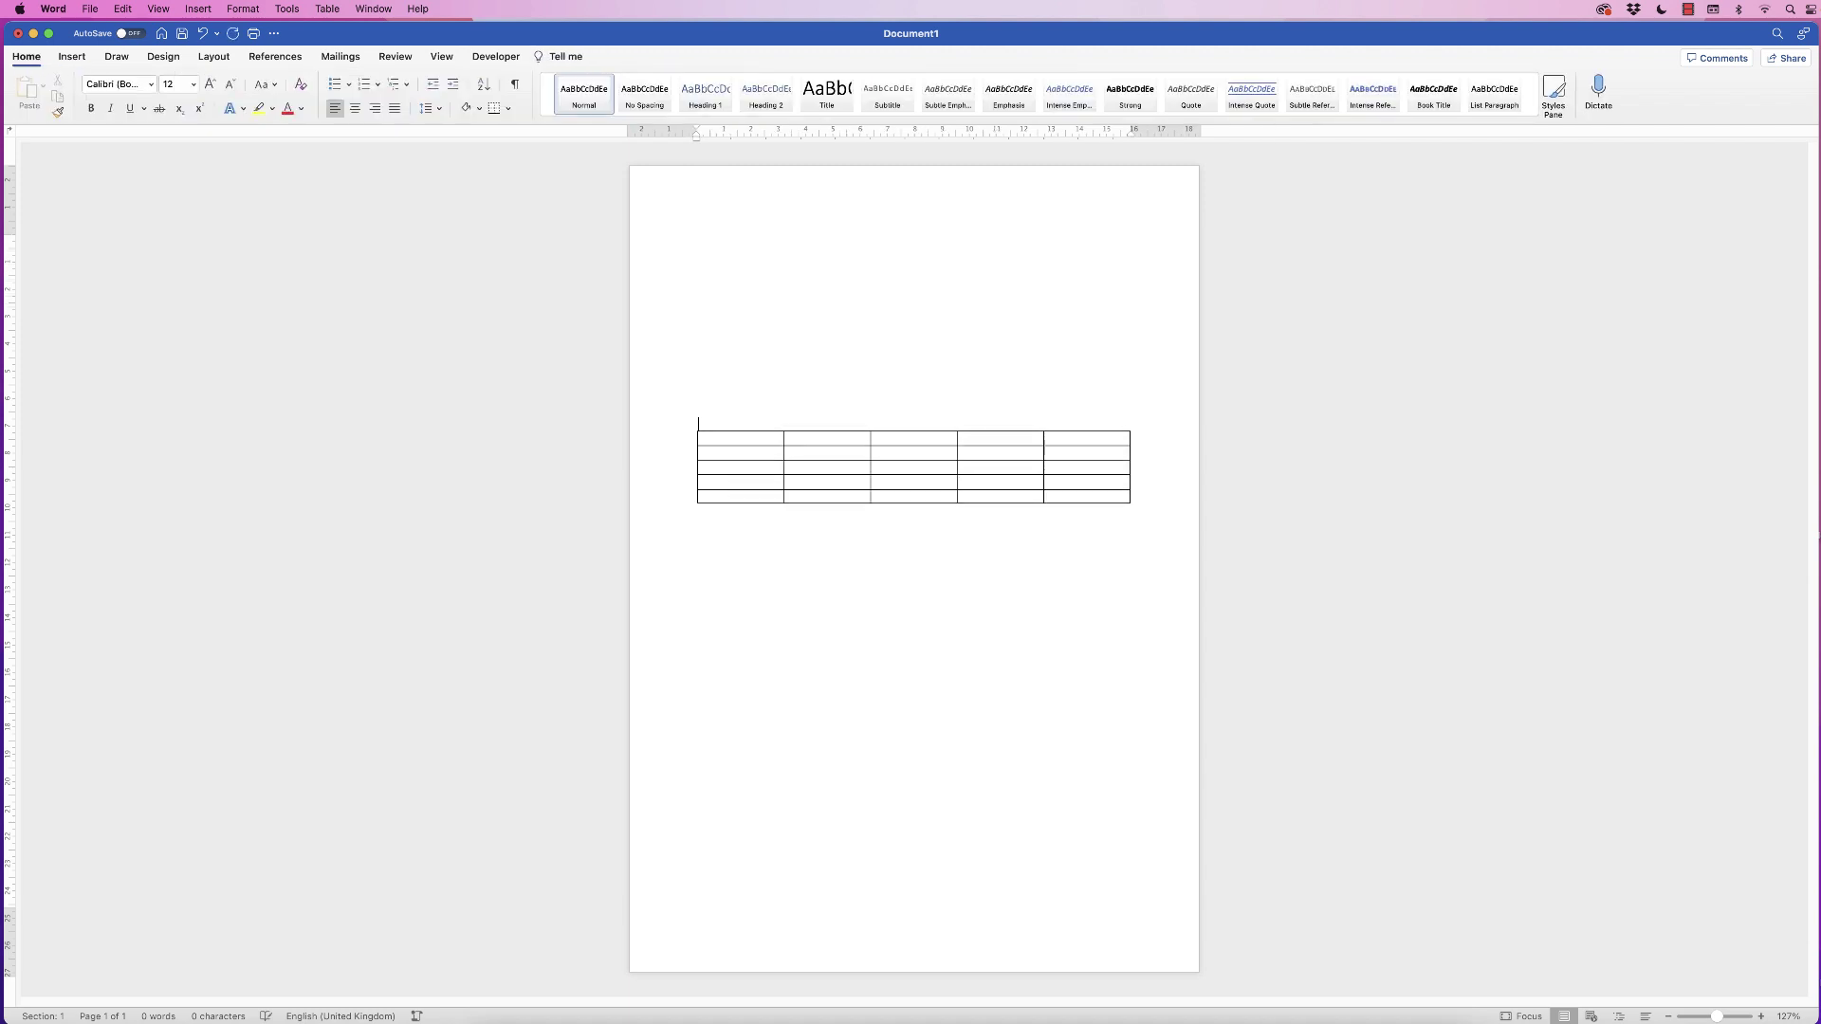
pyautogui.press('Return')
pyautogui.press('Return')
pyautogui.press('Return')
pyautogui.press('Return')
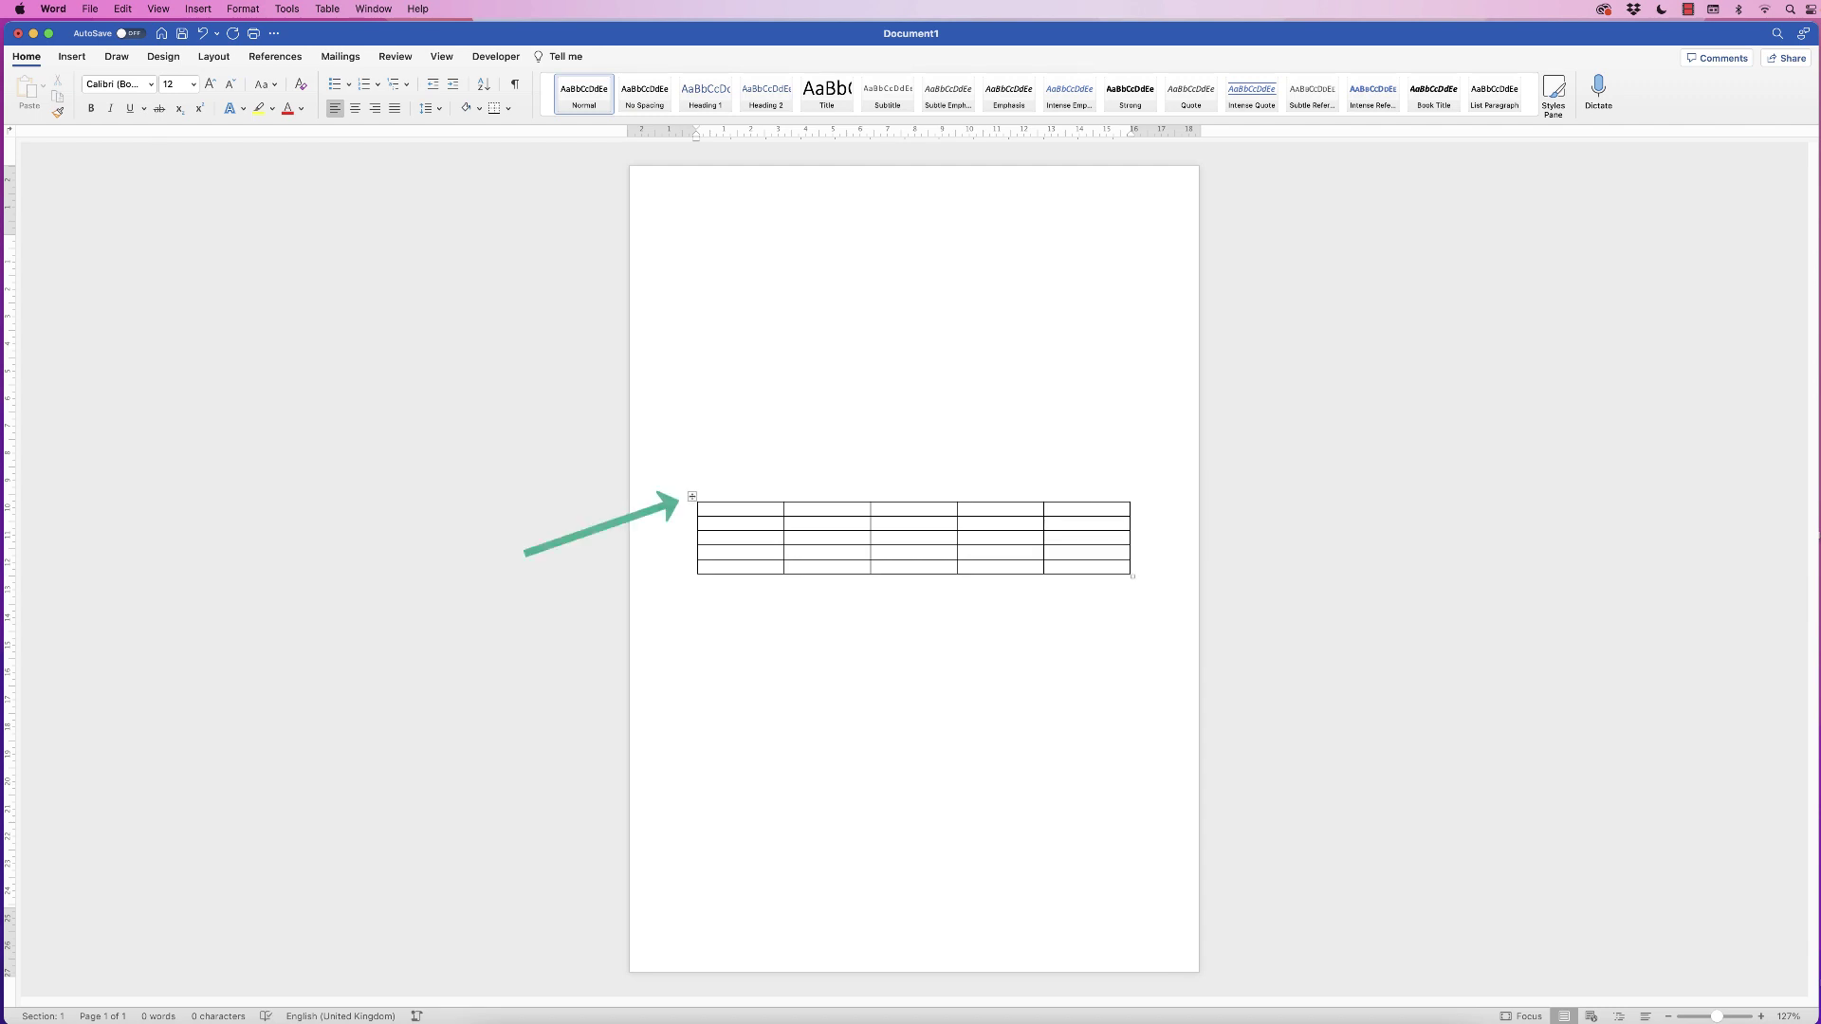
# Set the row height of the whole table to 3.18 cm so the cells are square.
pyautogui.click(692, 496)
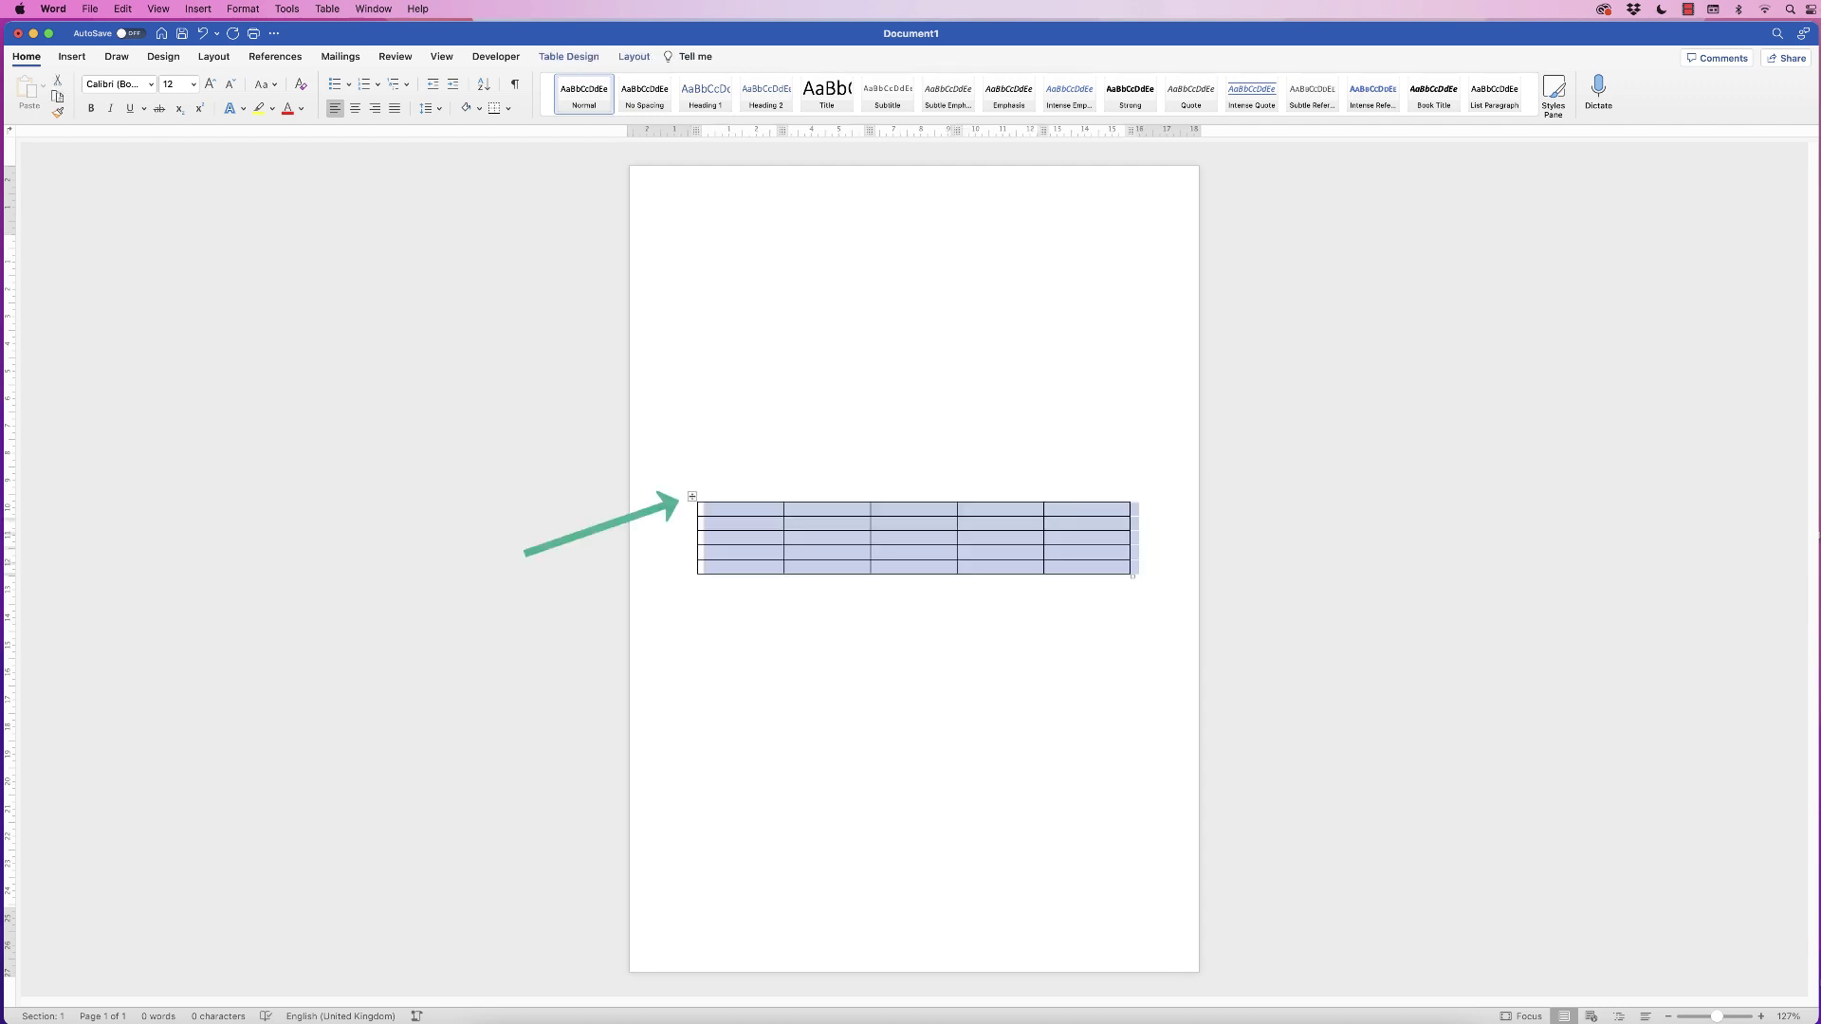
pyautogui.click(633, 56)
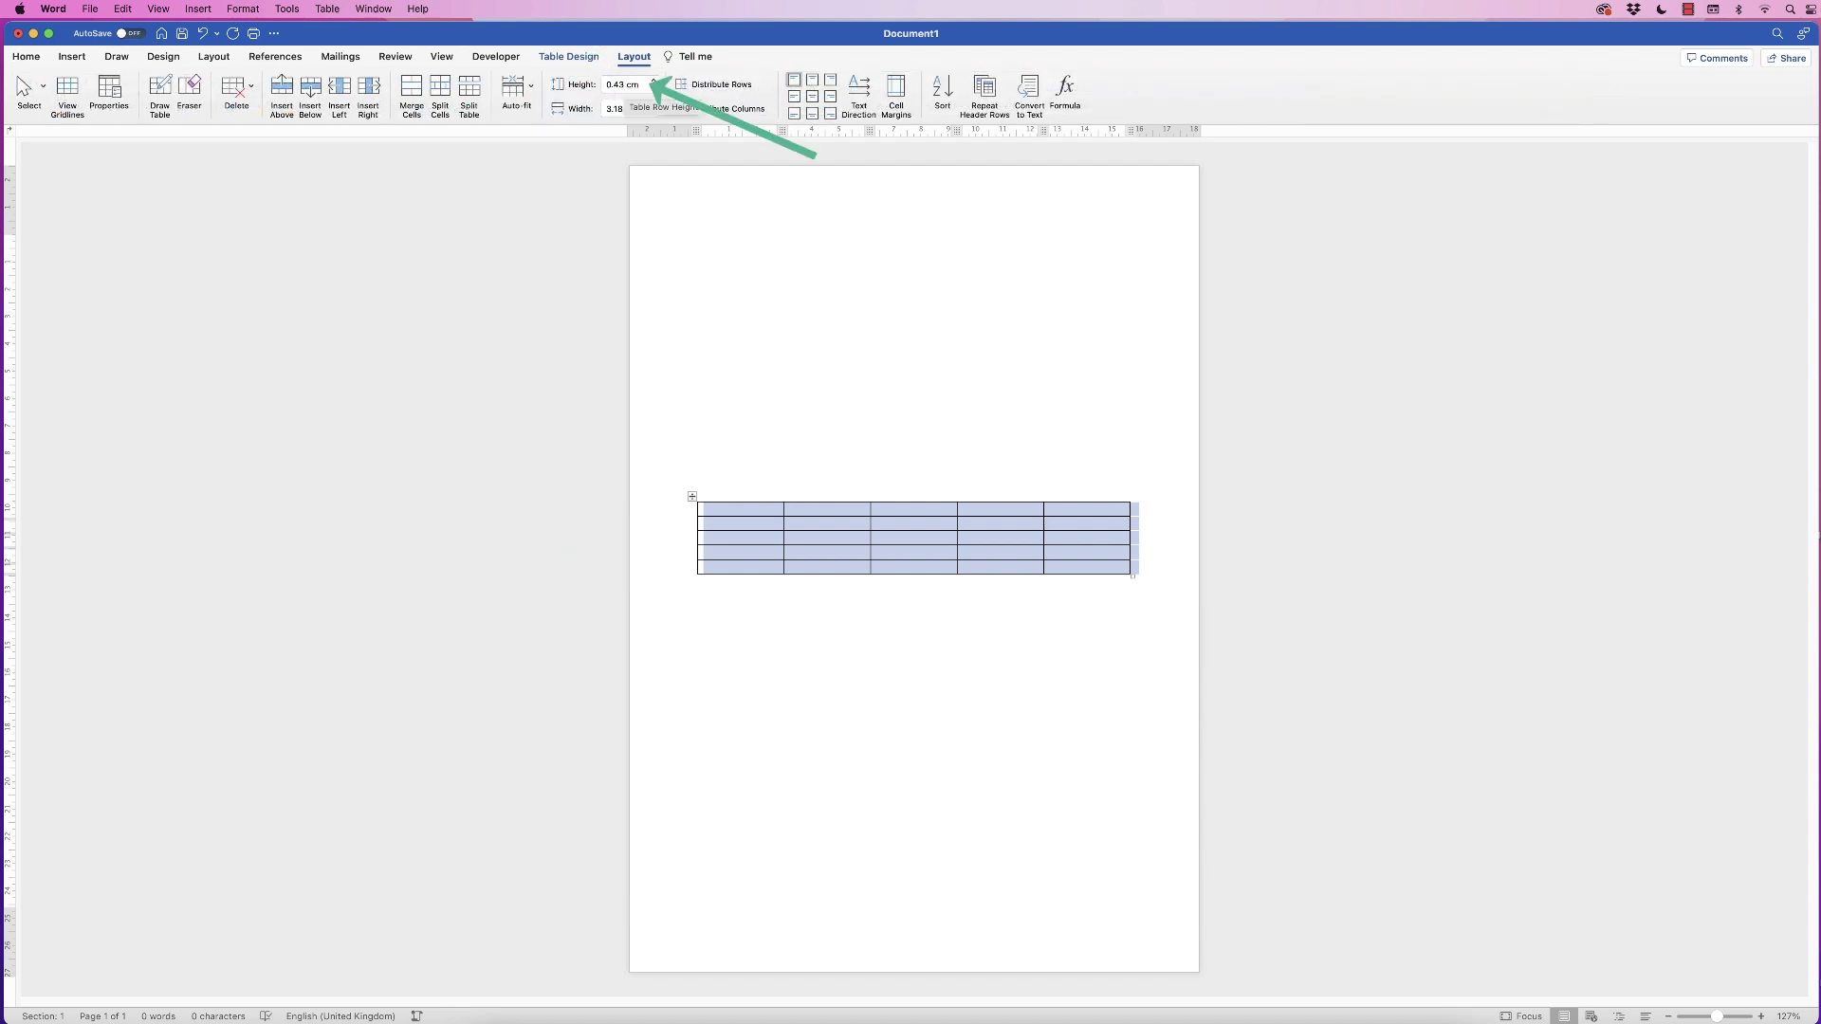
pyautogui.doubleClick(618, 84)
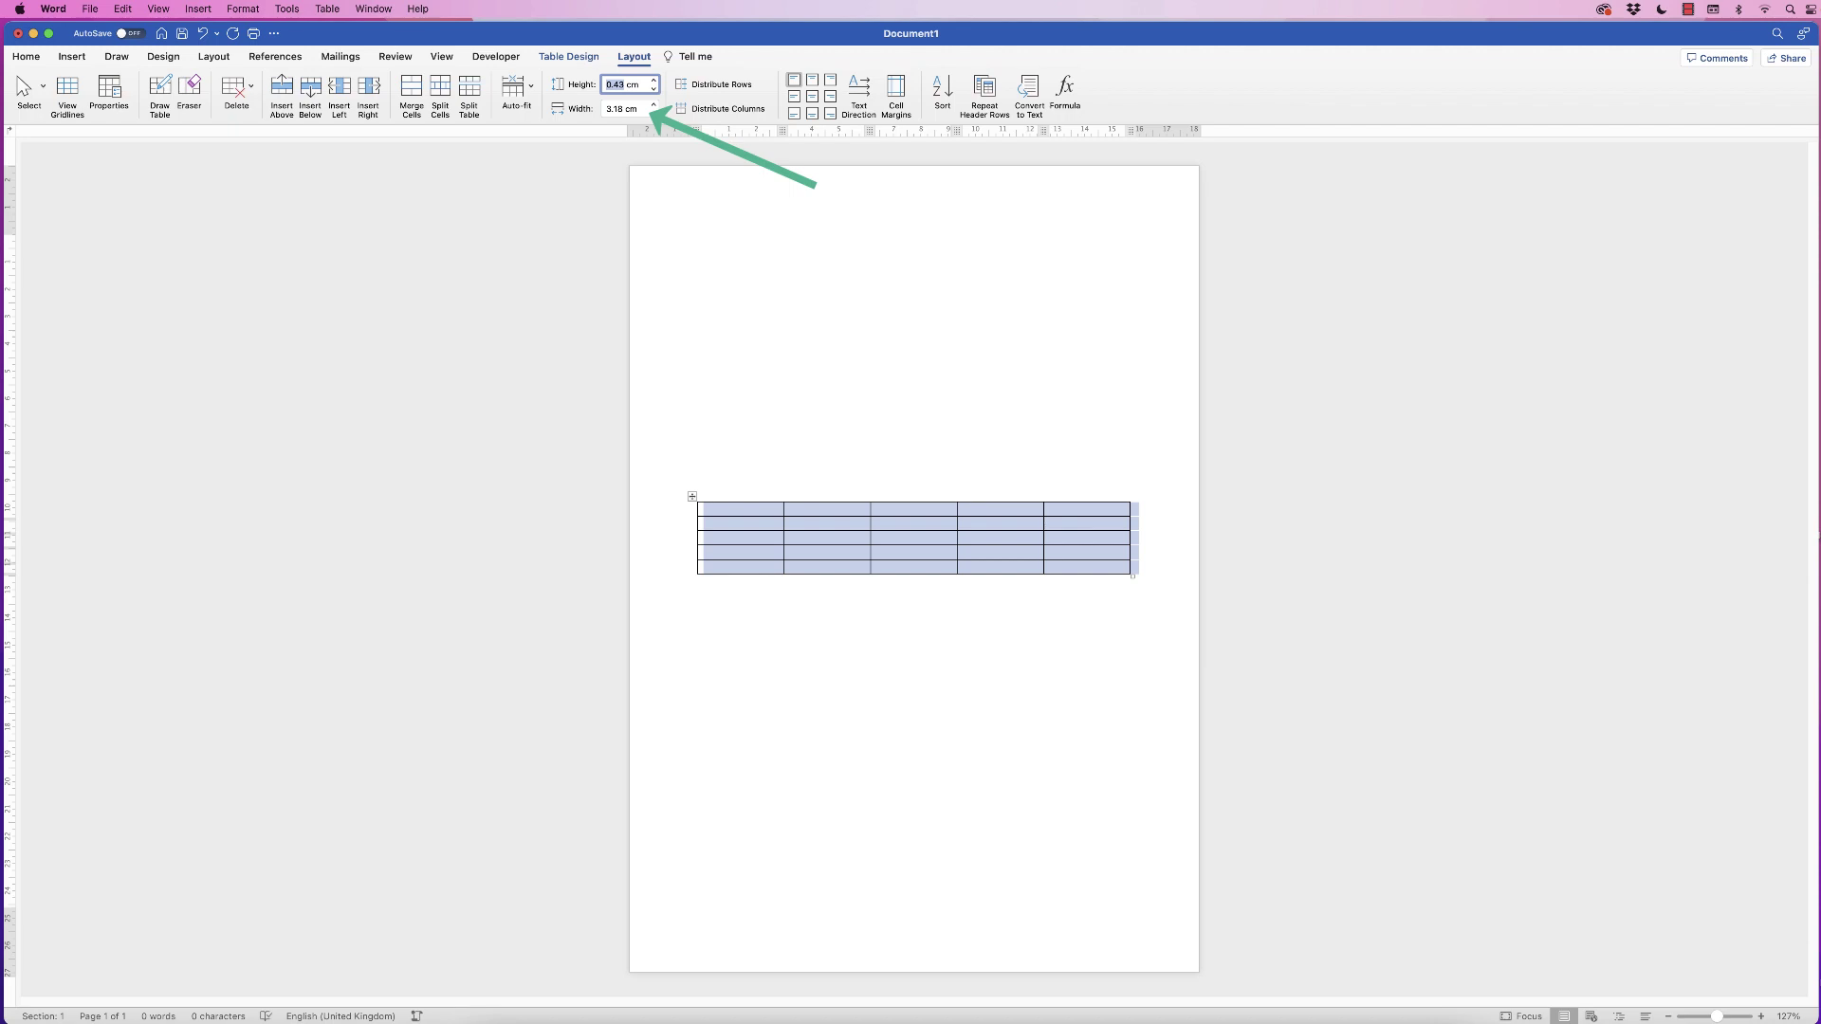
pyautogui.write('.18')
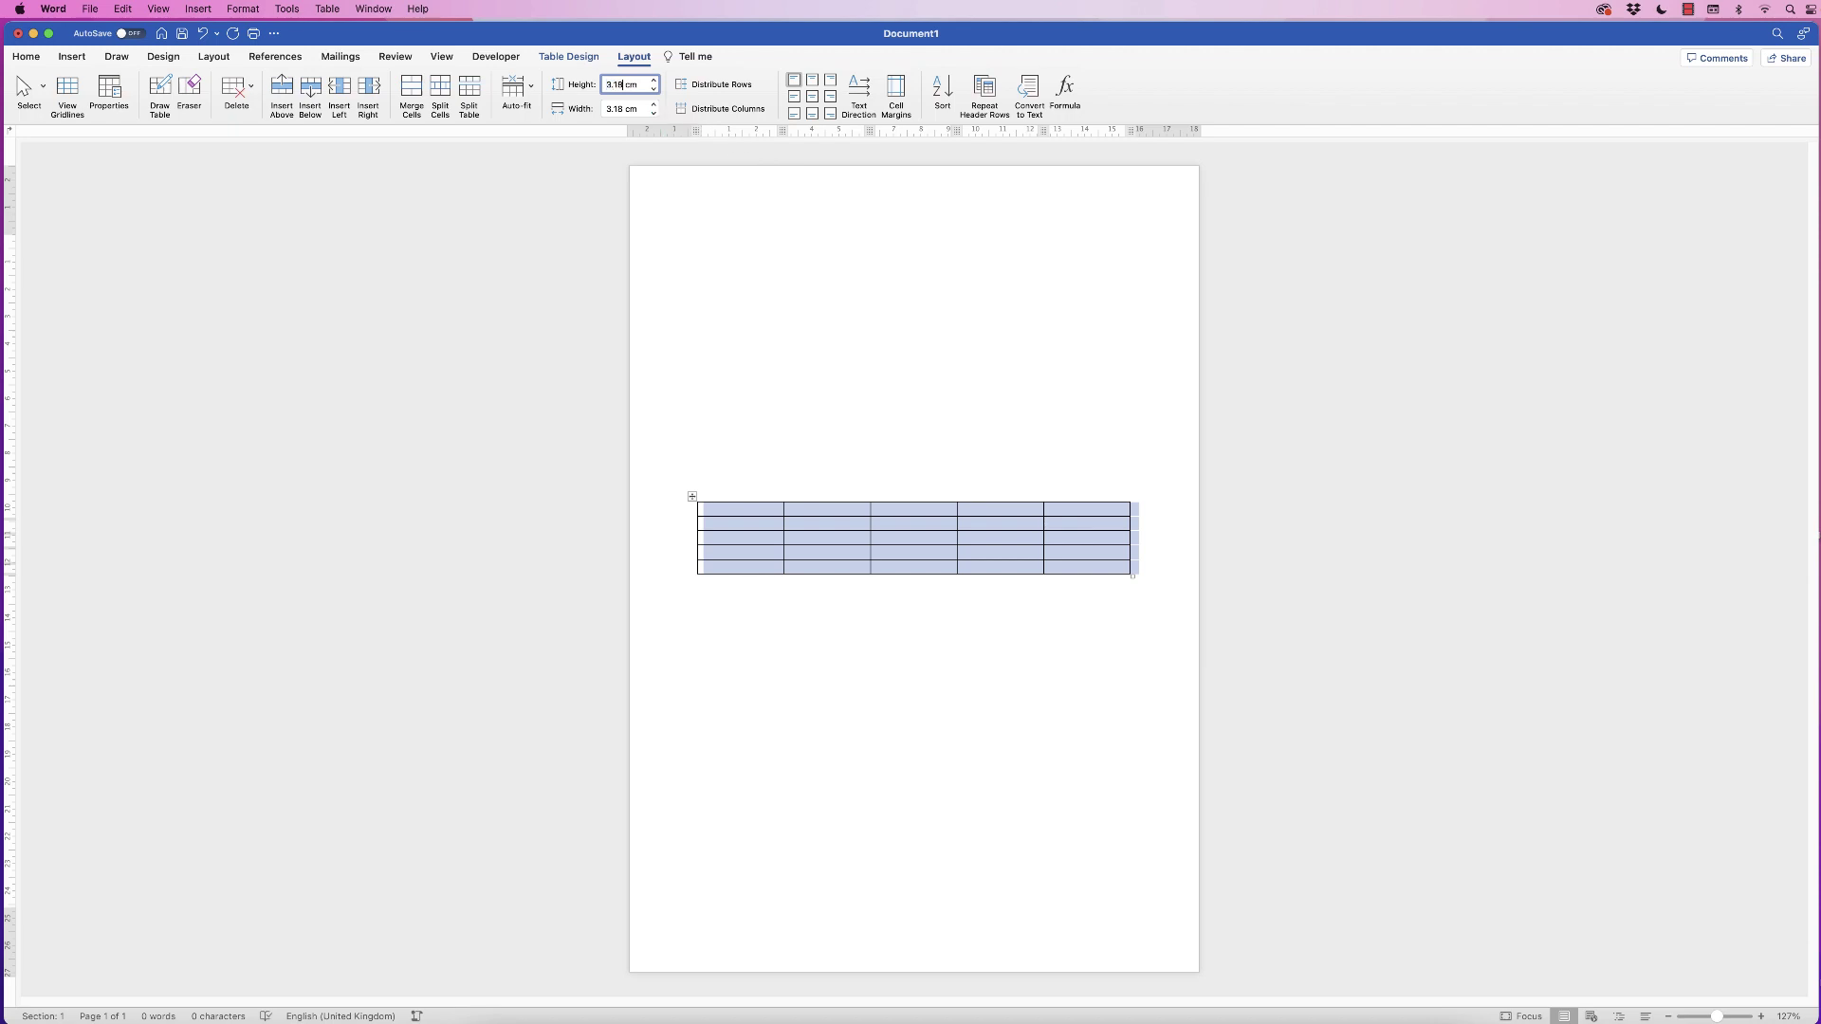
pyautogui.press('Return')
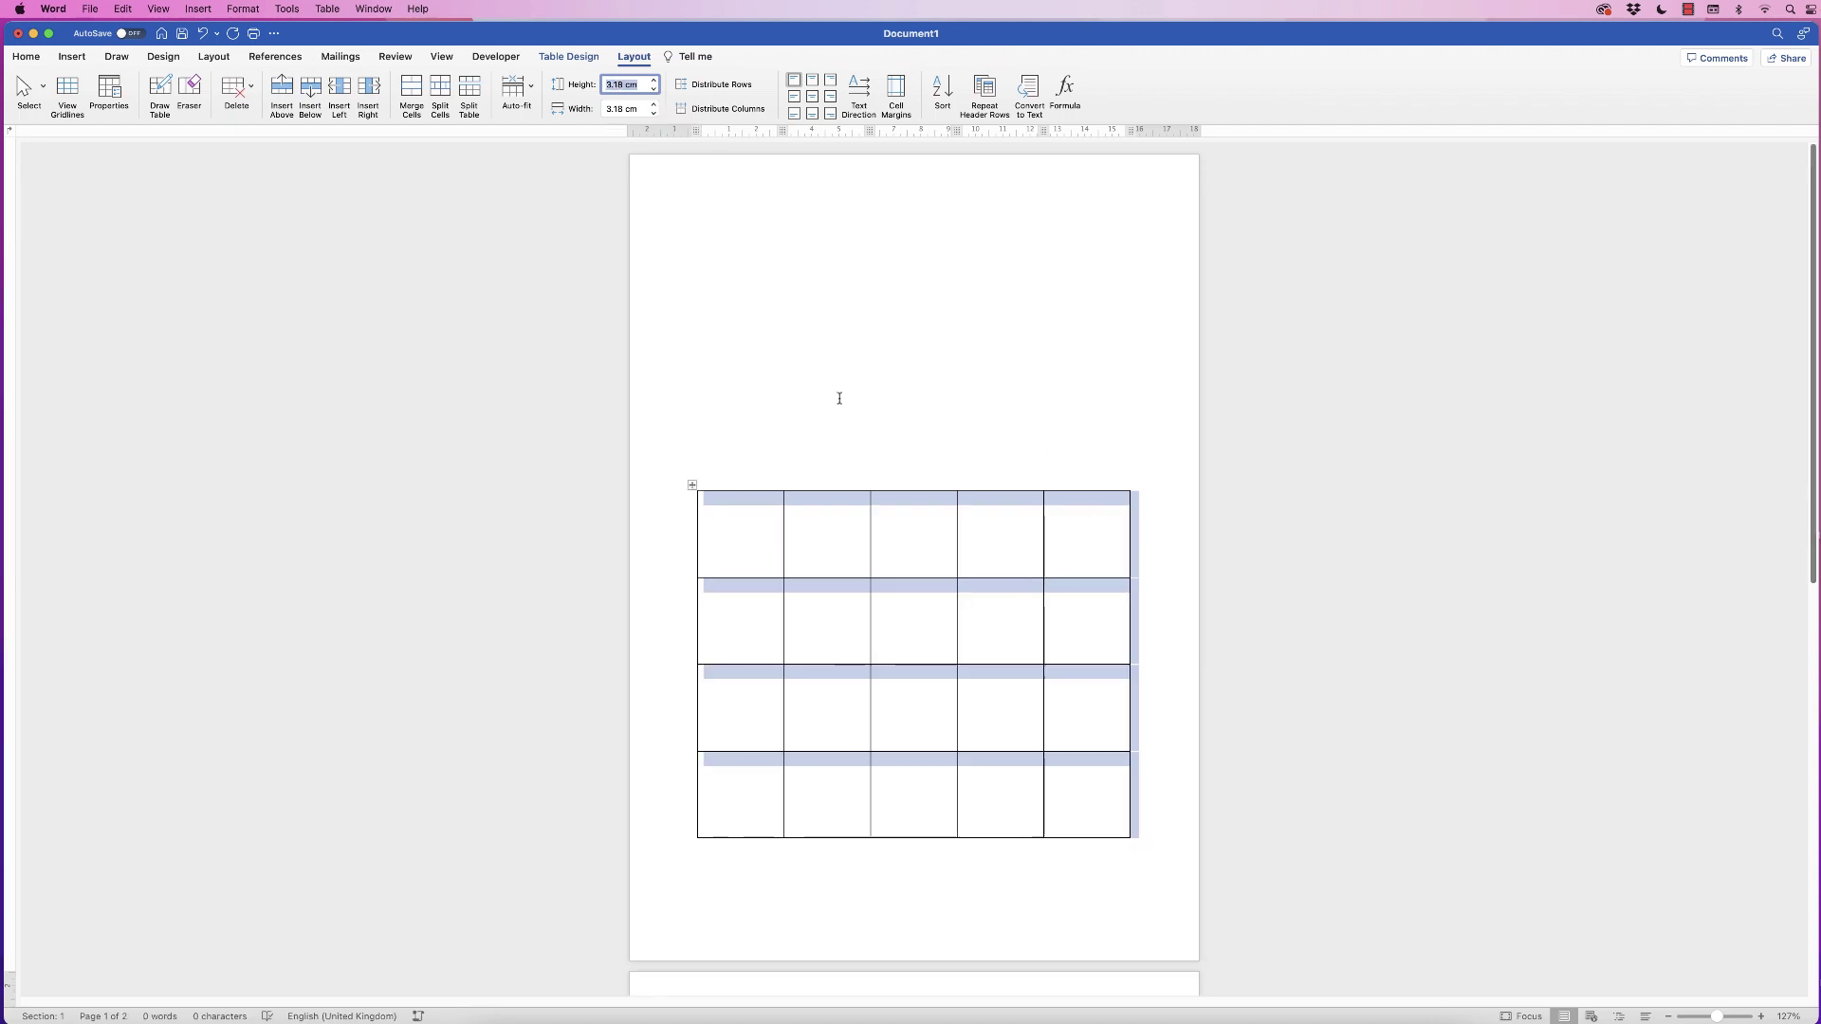
# Remove surplus blank lines above the table and reduce the bottom page margin so the document fits on one page.
pyautogui.click(771, 418)
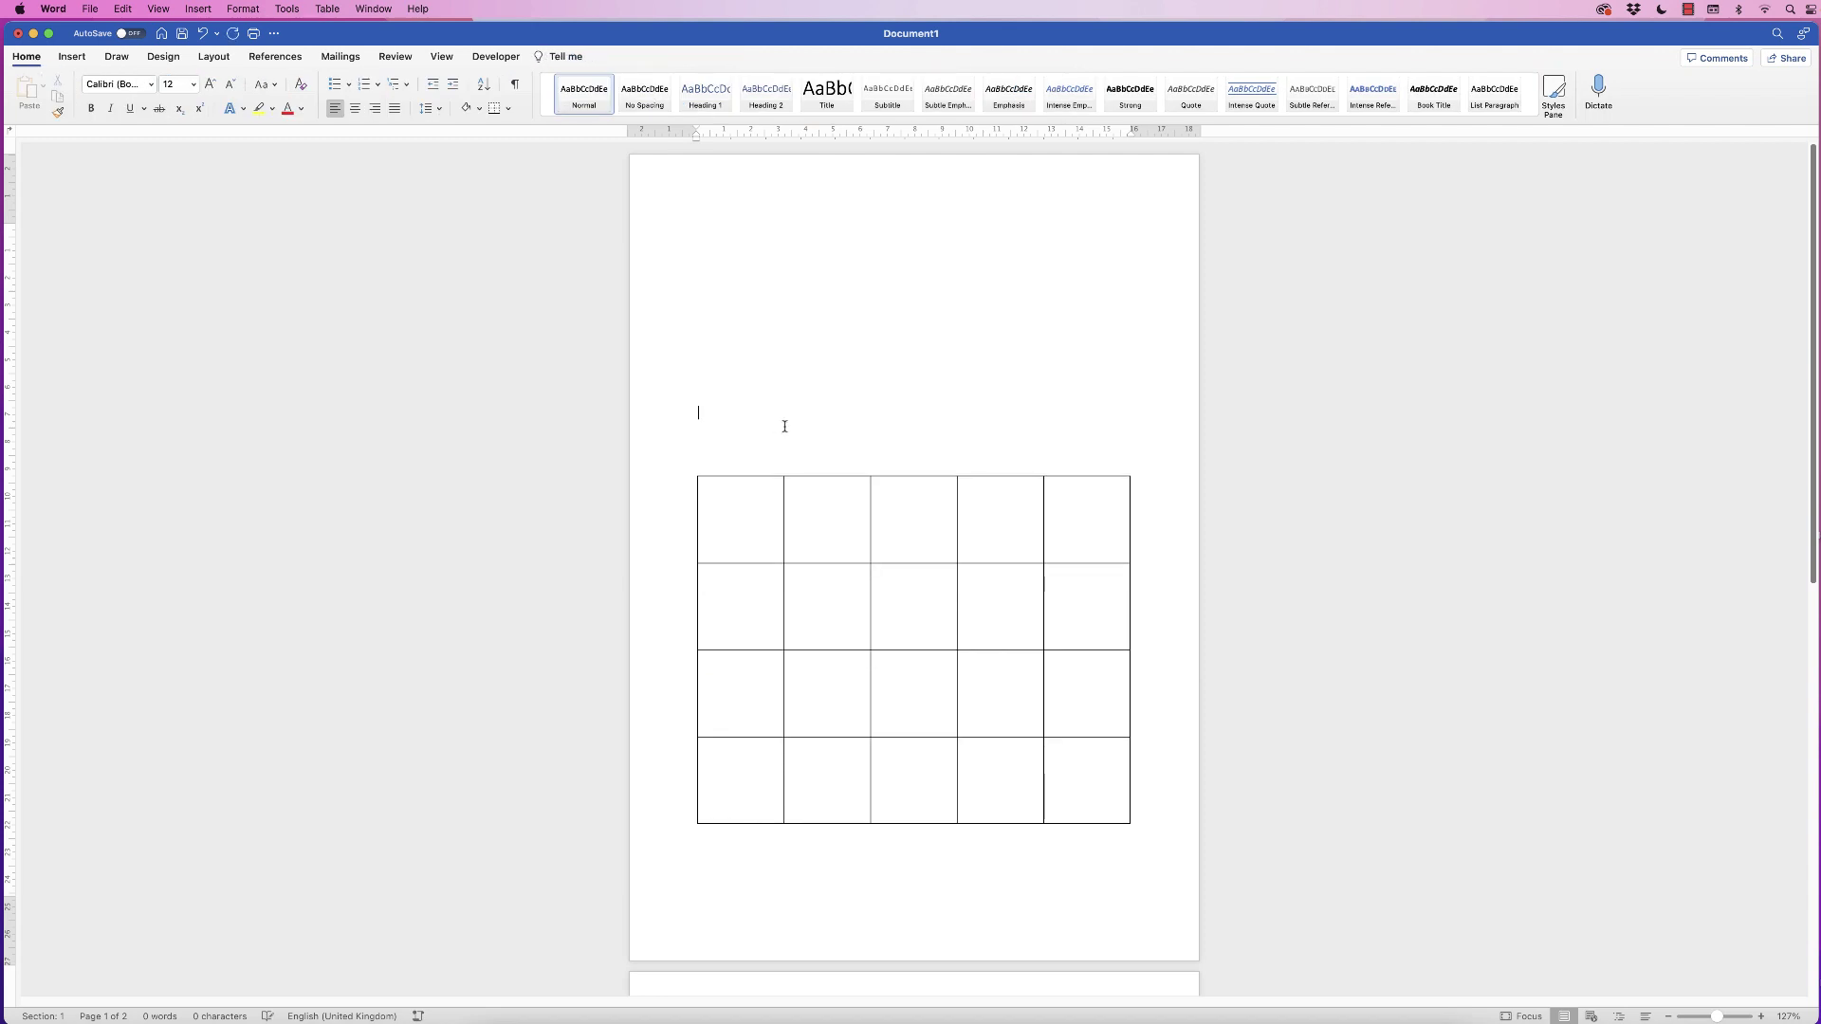
pyautogui.press('BackSpace')
pyautogui.press('BackSpace')
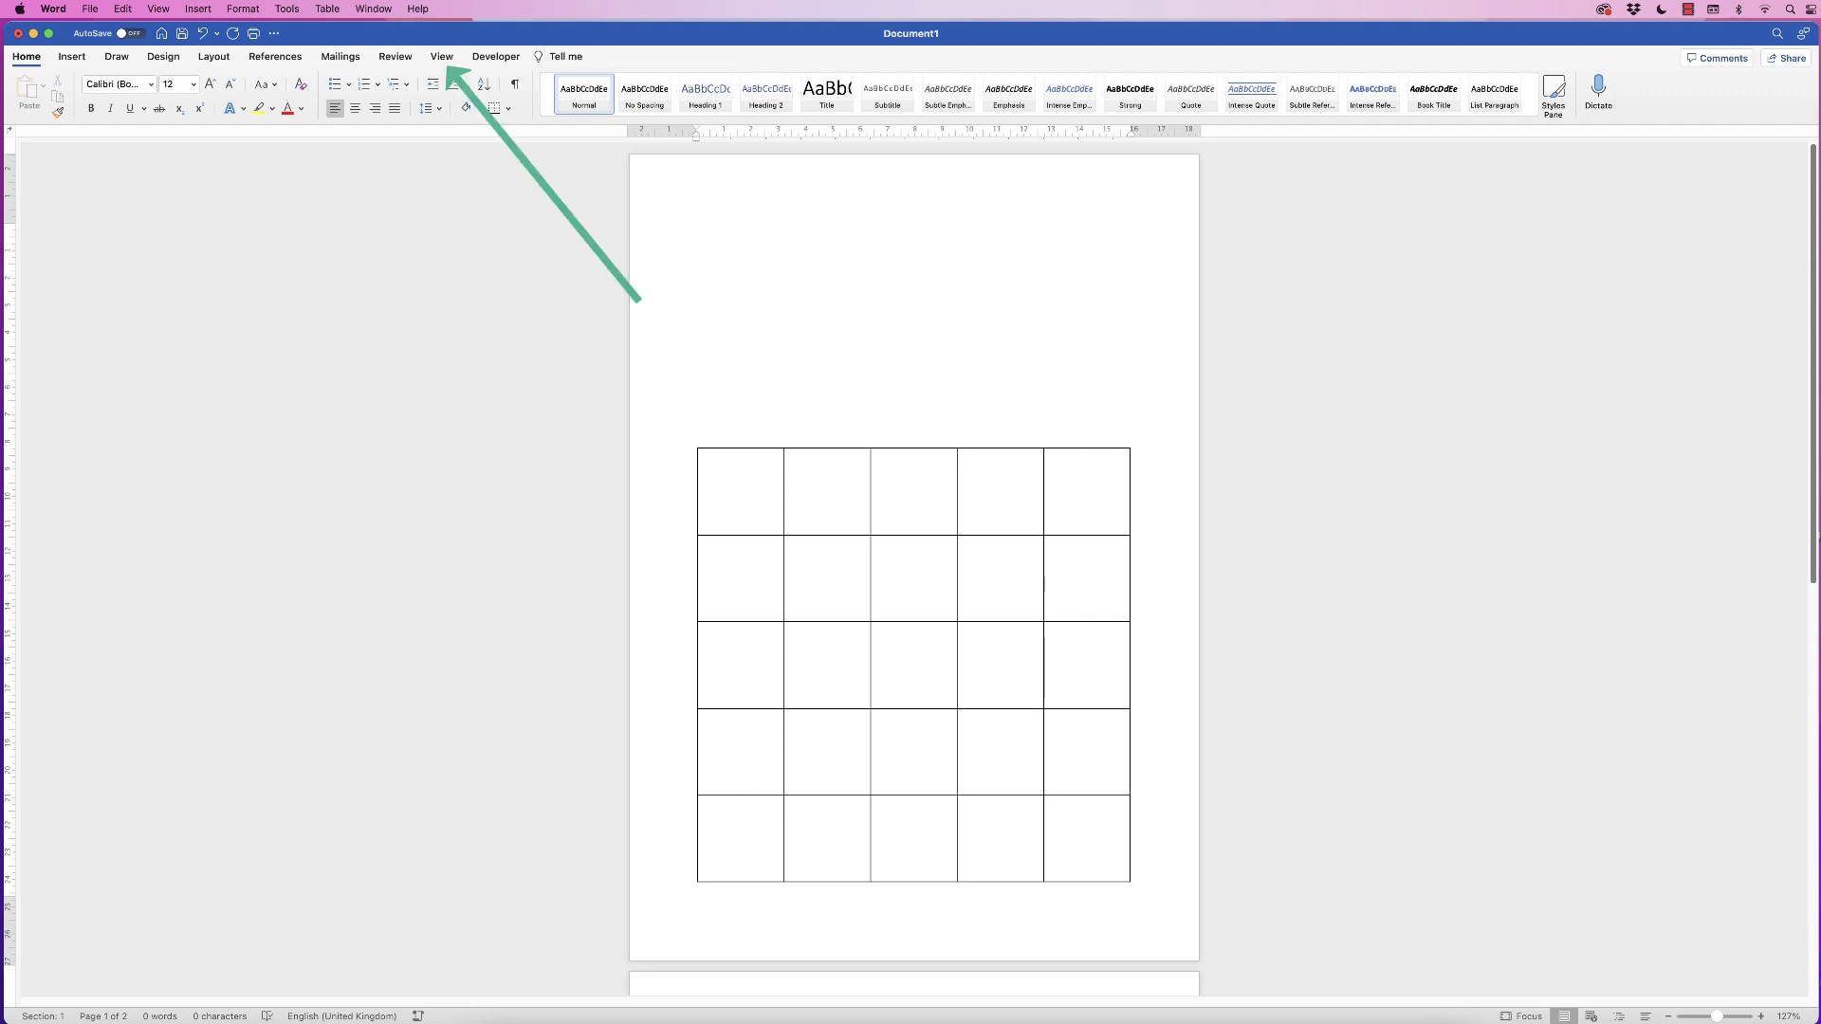
pyautogui.click(442, 56)
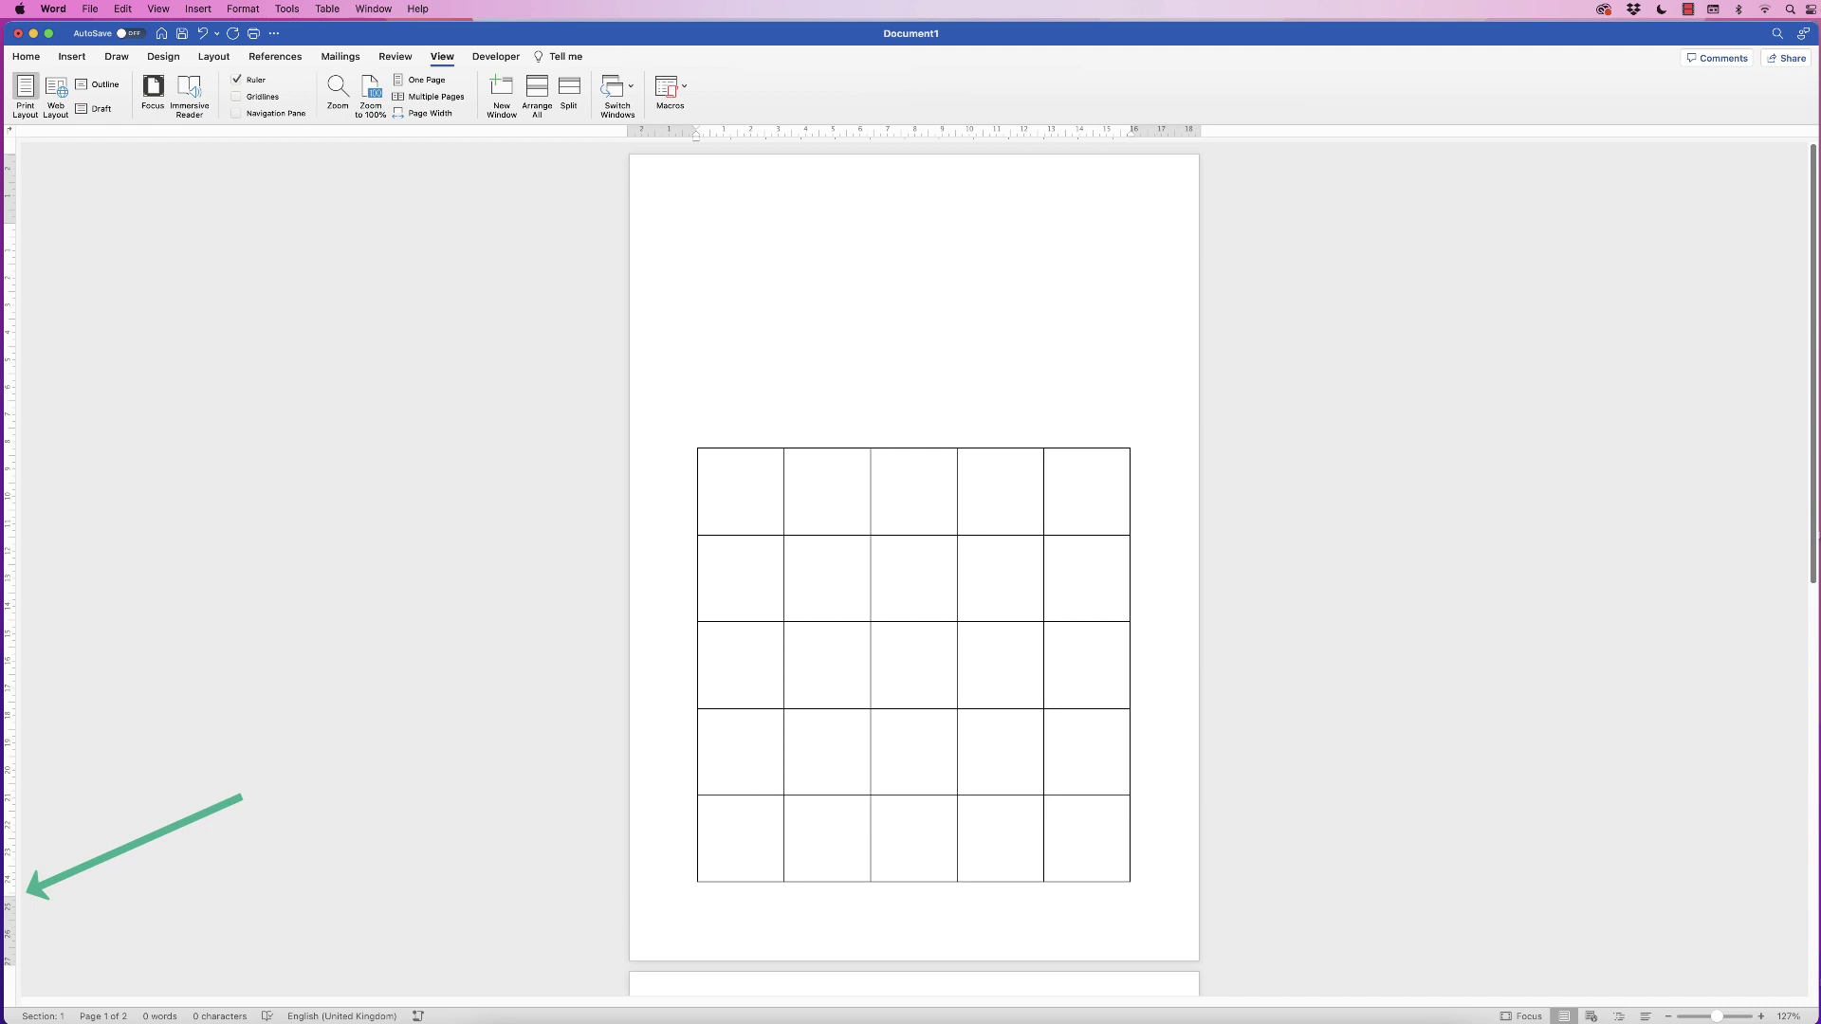
pyautogui.moveTo(9, 893); pyautogui.dragTo(9, 905)
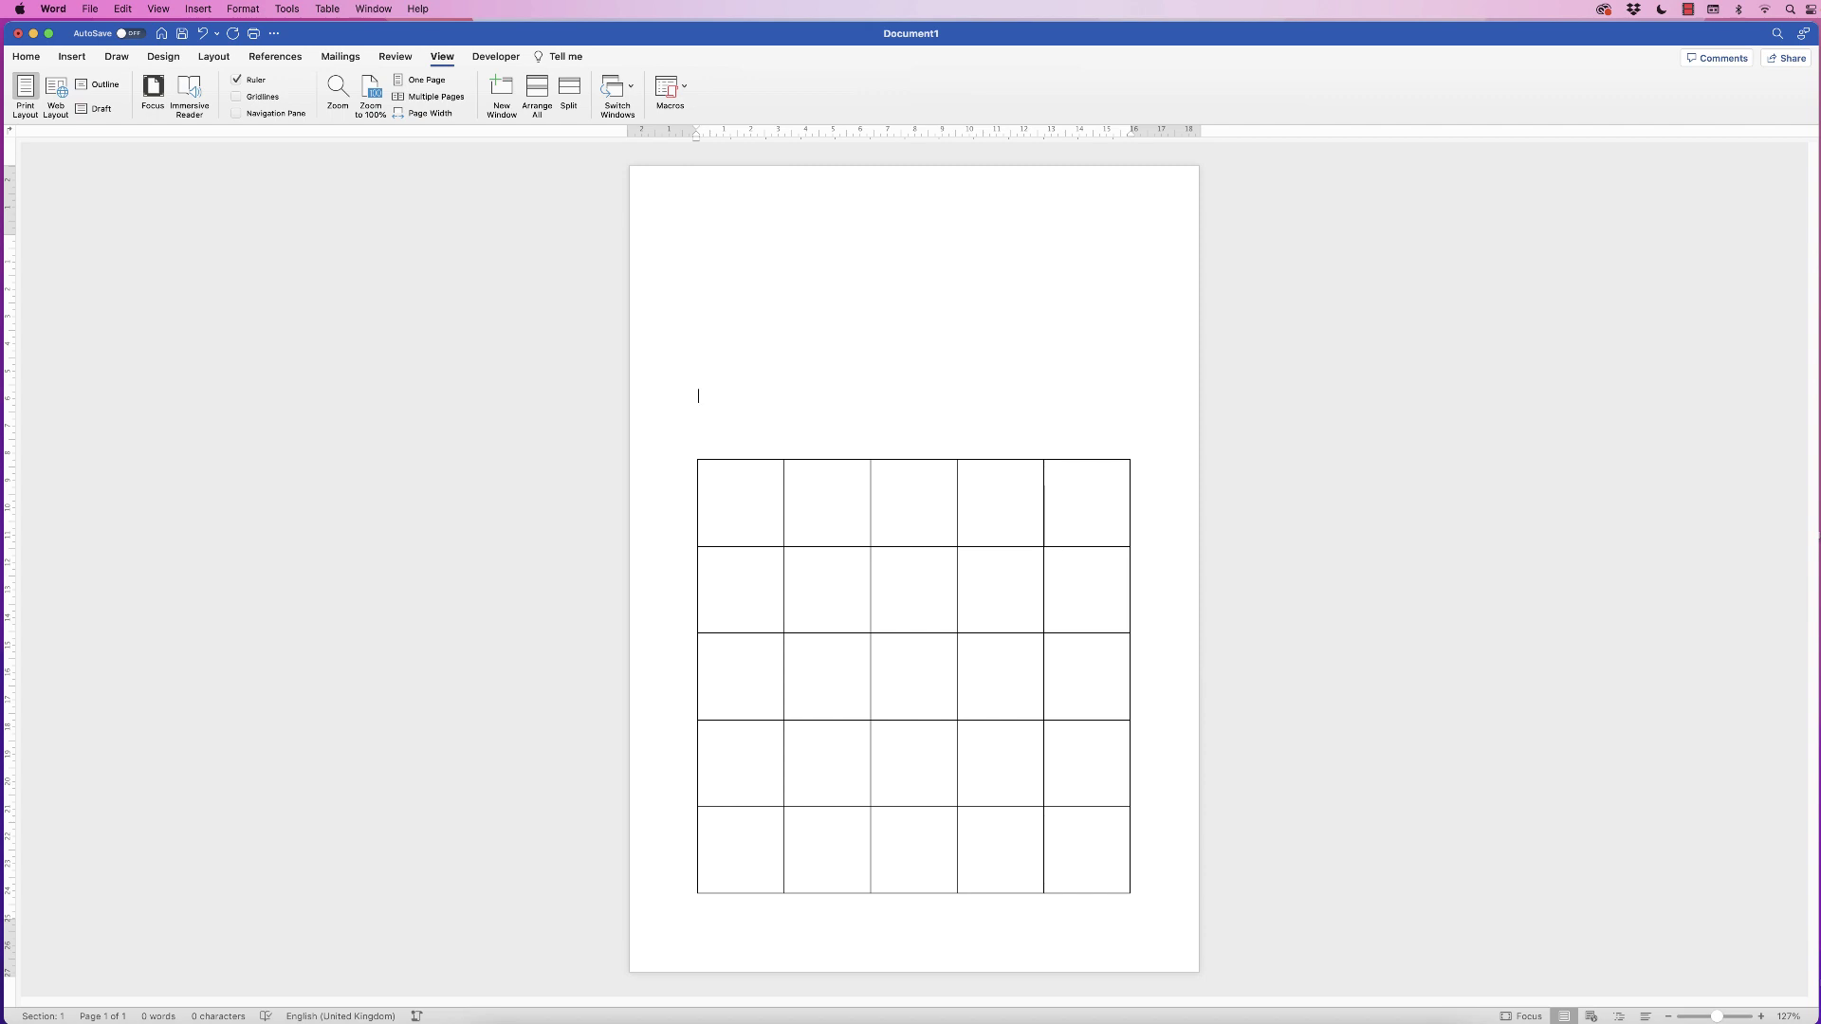
# Insert WordArt in the plain black style above the table with the text ANIMAL.
pyautogui.click(71, 55)
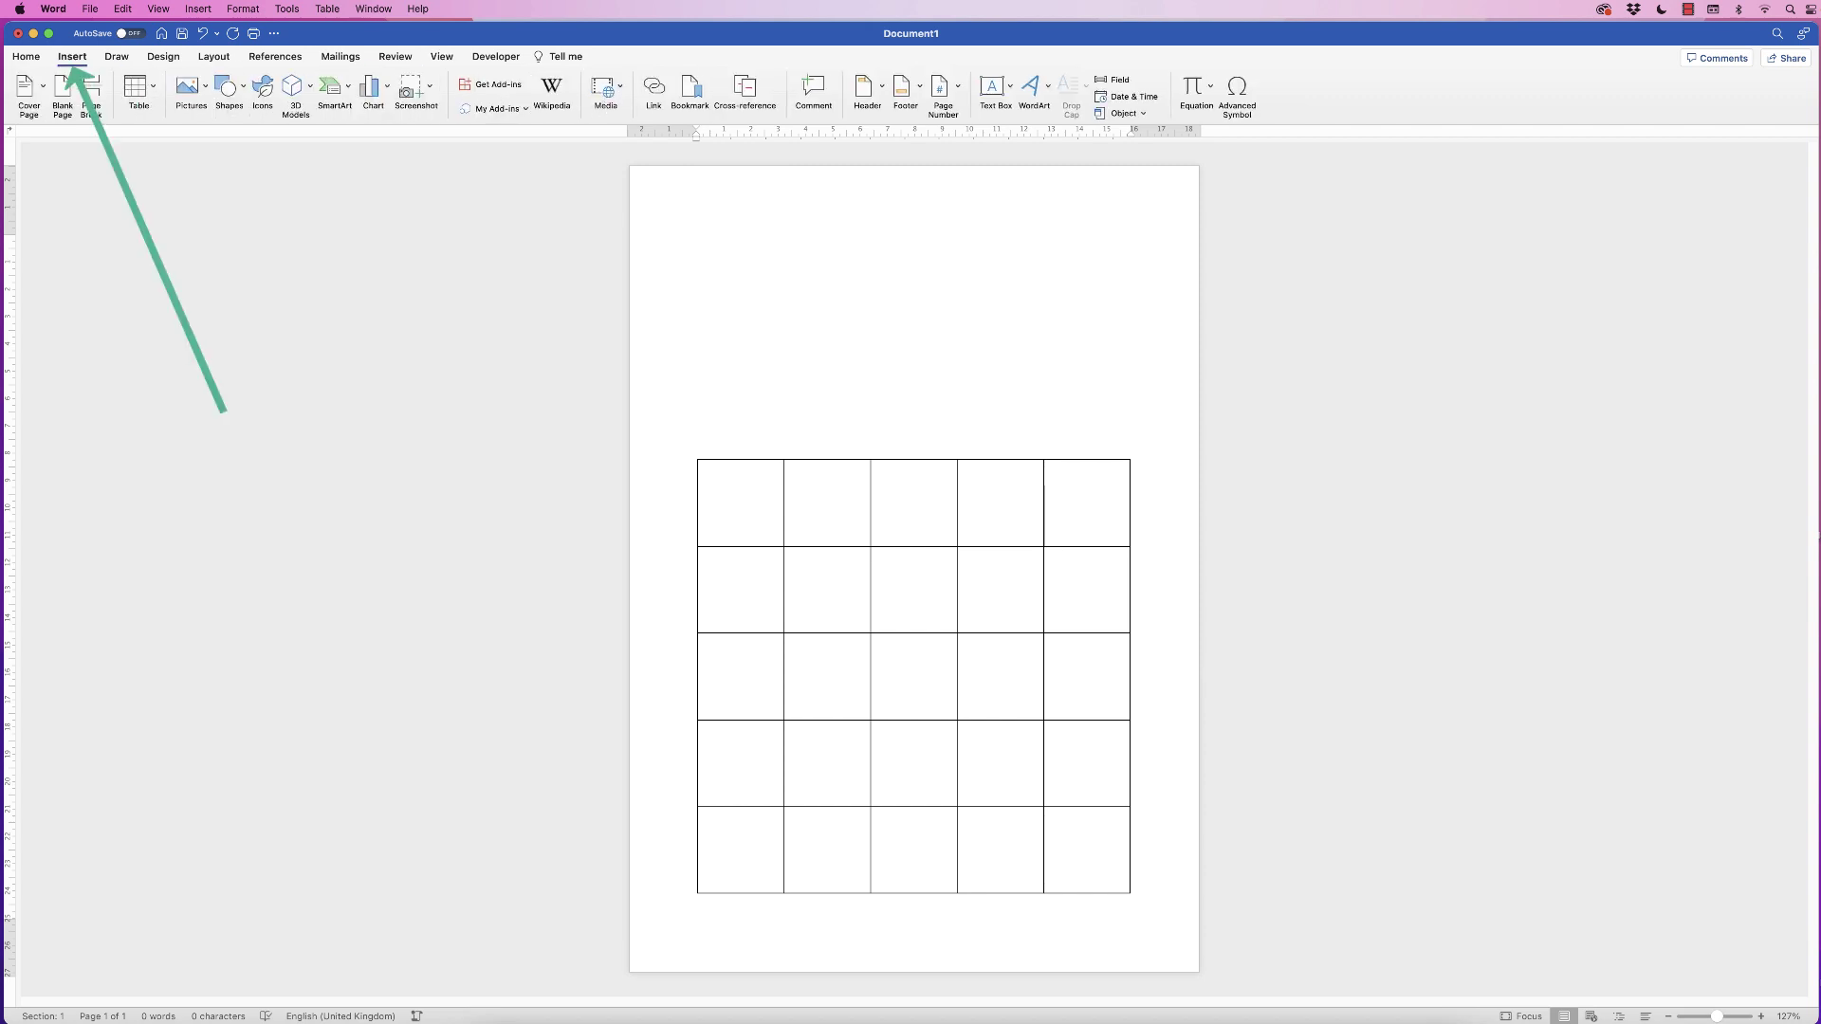
pyautogui.click(1034, 87)
pyautogui.click(1031, 87)
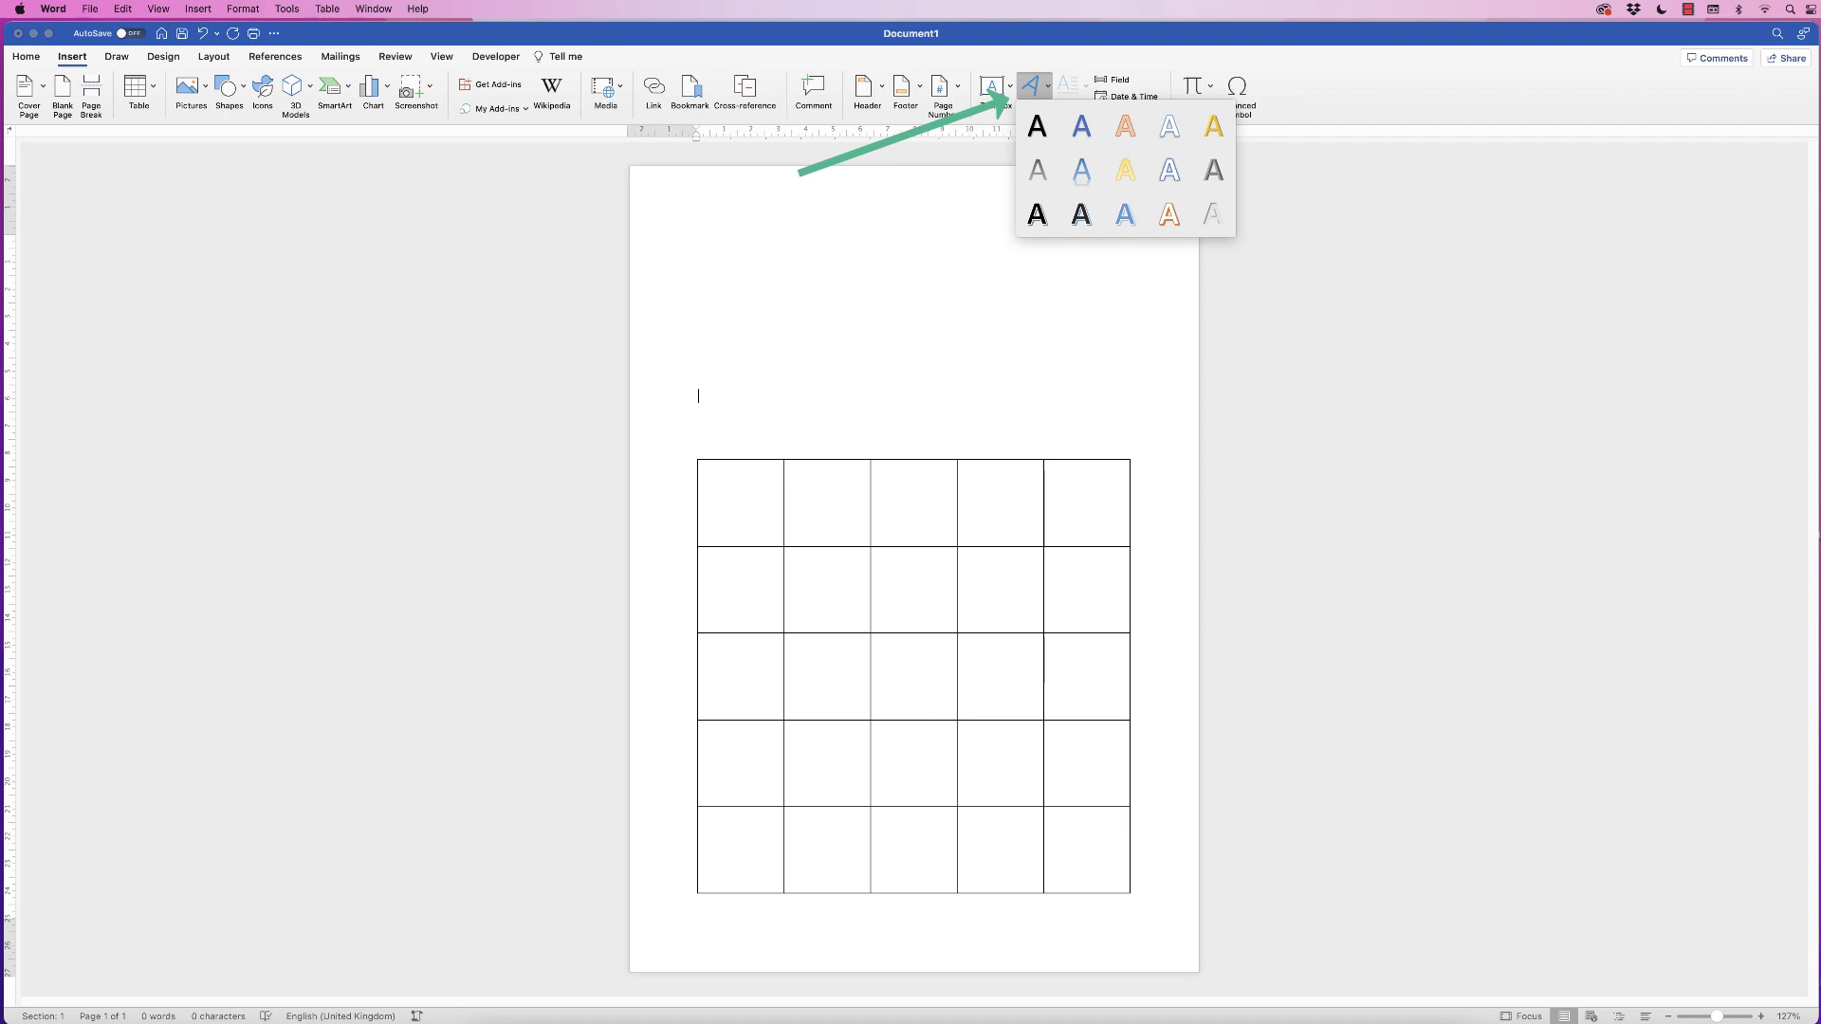
pyautogui.click(1037, 125)
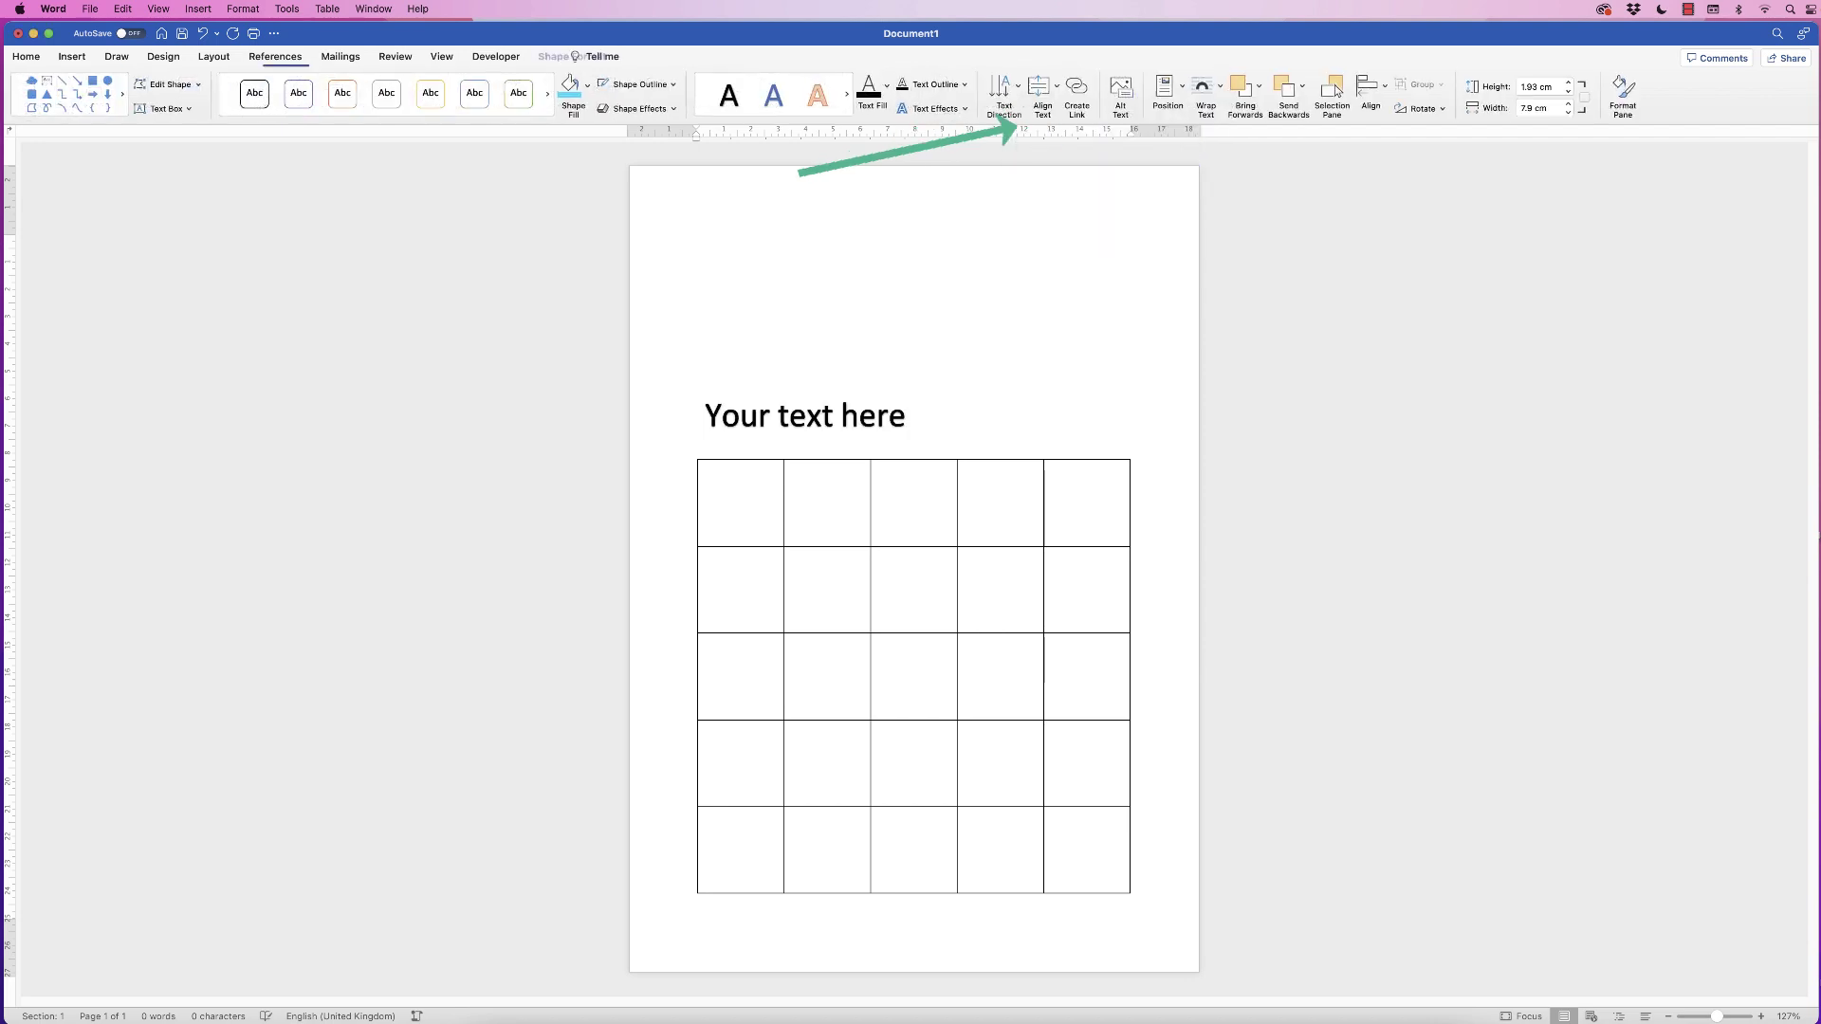
pyautogui.press('BackSpace')
pyautogui.write('ANIMAL')
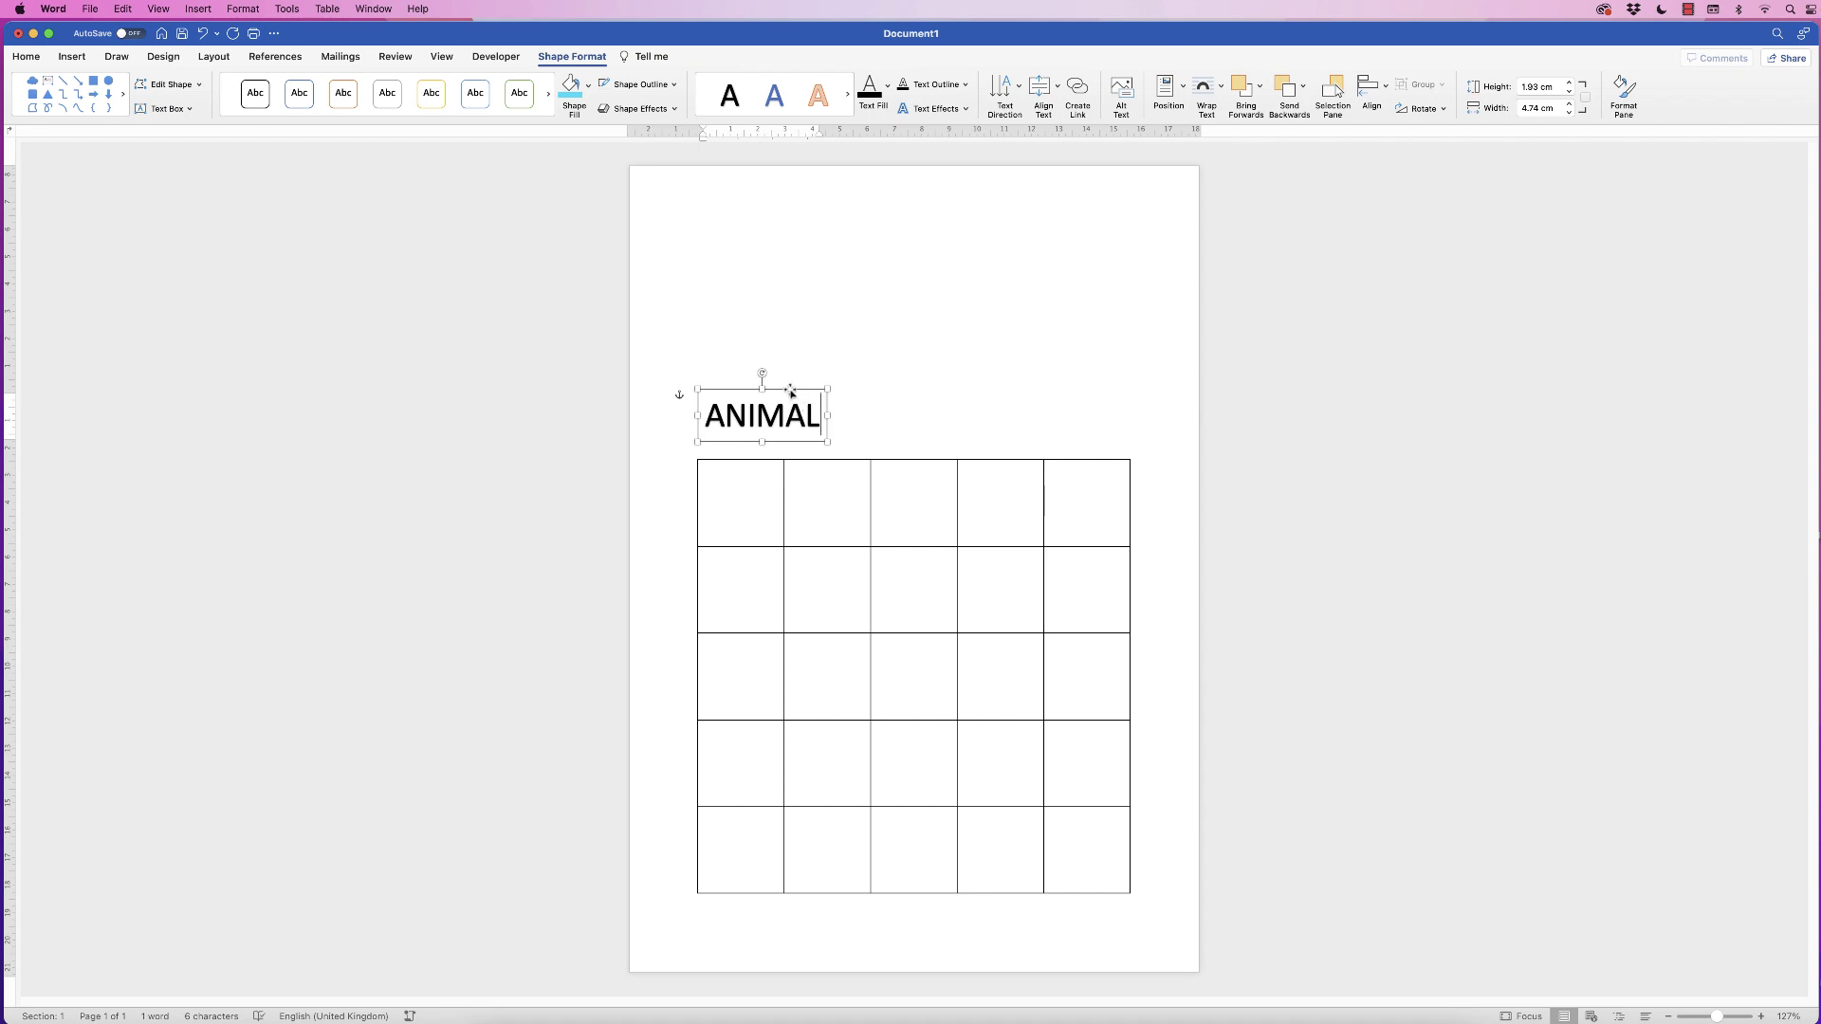
# Place the ANIMAL WordArt higher above the table with centred text and enlarge its box to about 9.53 cm wide by 4.45 cm high.
pyautogui.moveTo(790, 387); pyautogui.dragTo(878, 321)
pyautogui.click(772, 406)
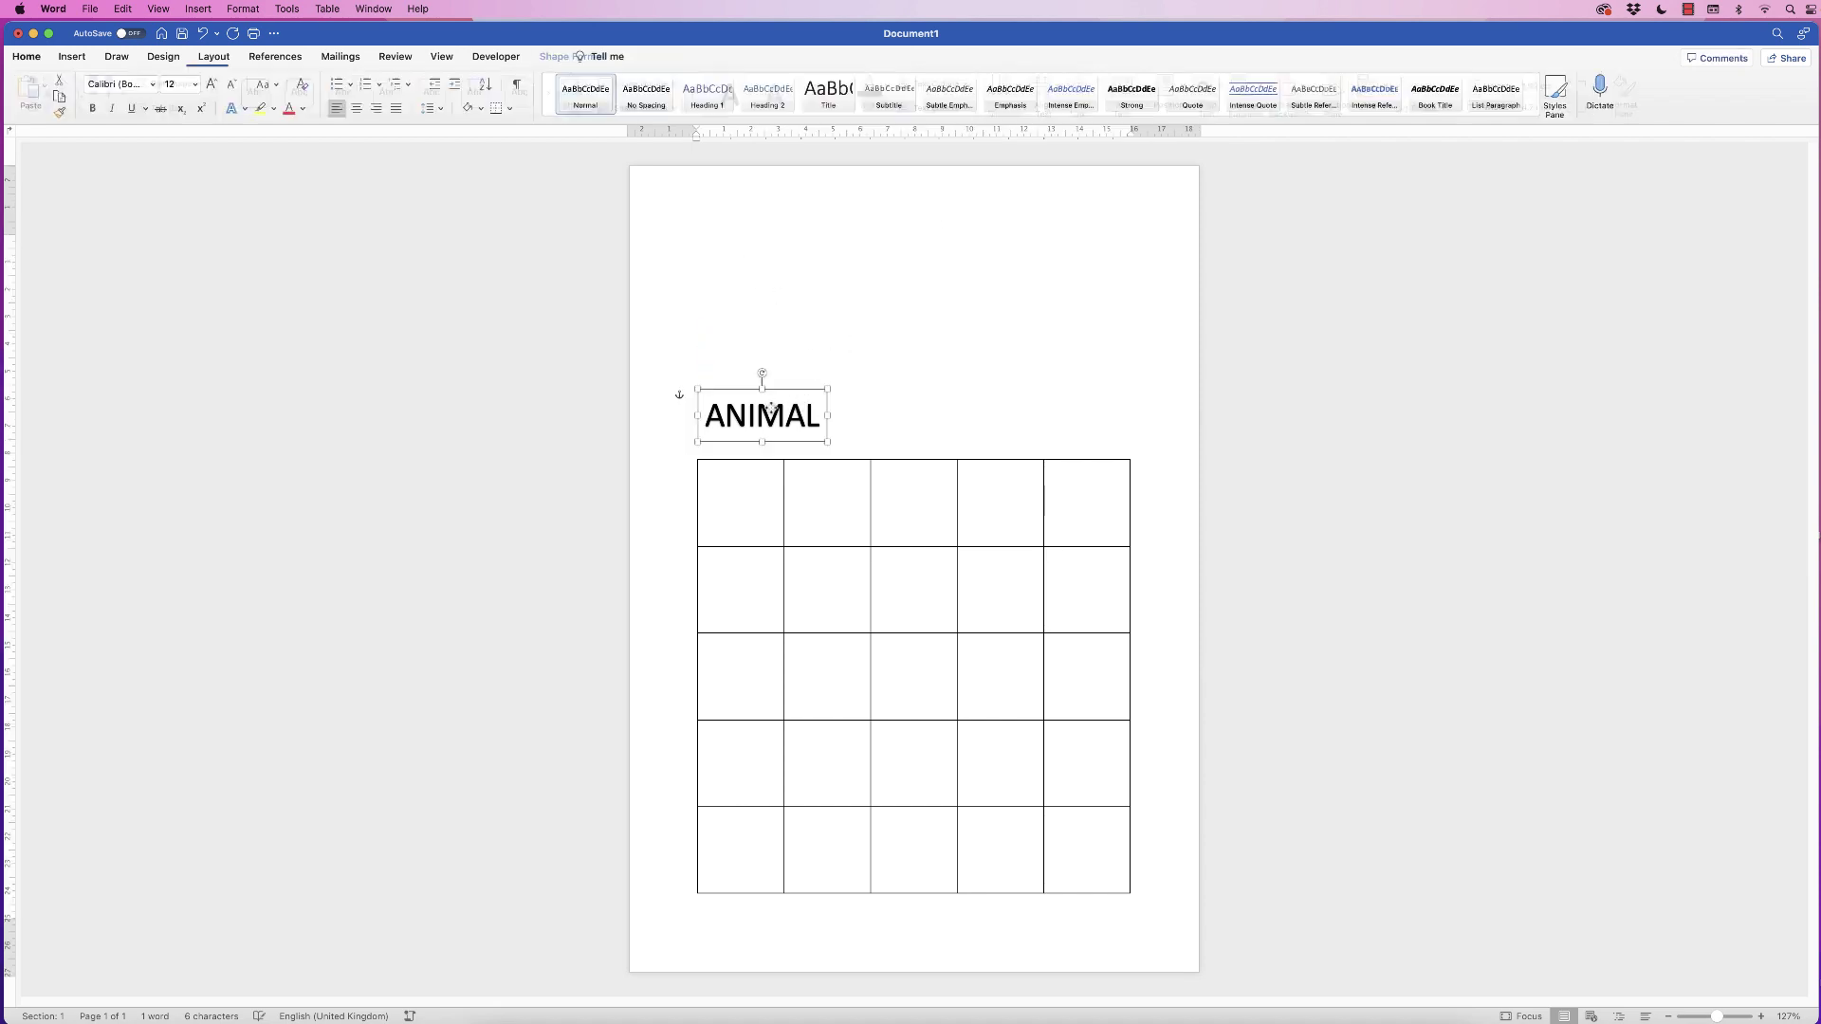
pyautogui.moveTo(790, 389); pyautogui.dragTo(1077, 409)
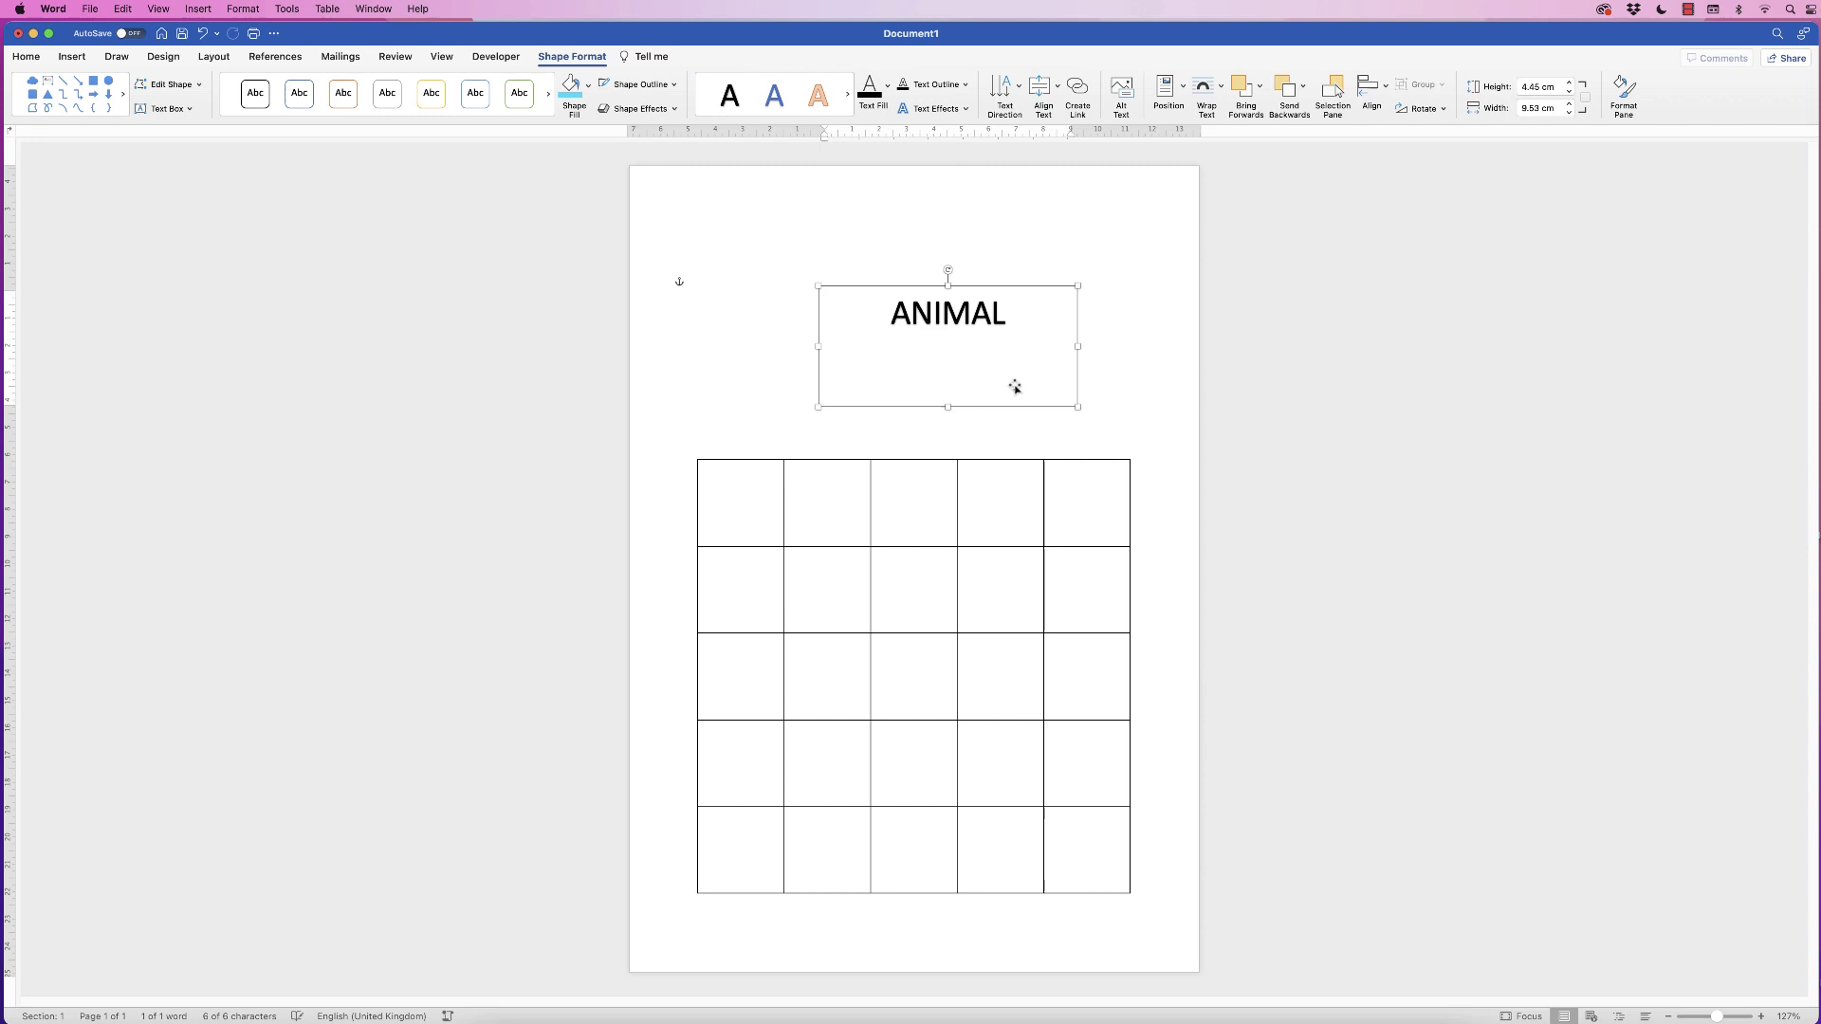
# Set the ANIMAL WordArt's font to Atma and its size to 140.
pyautogui.click(25, 56)
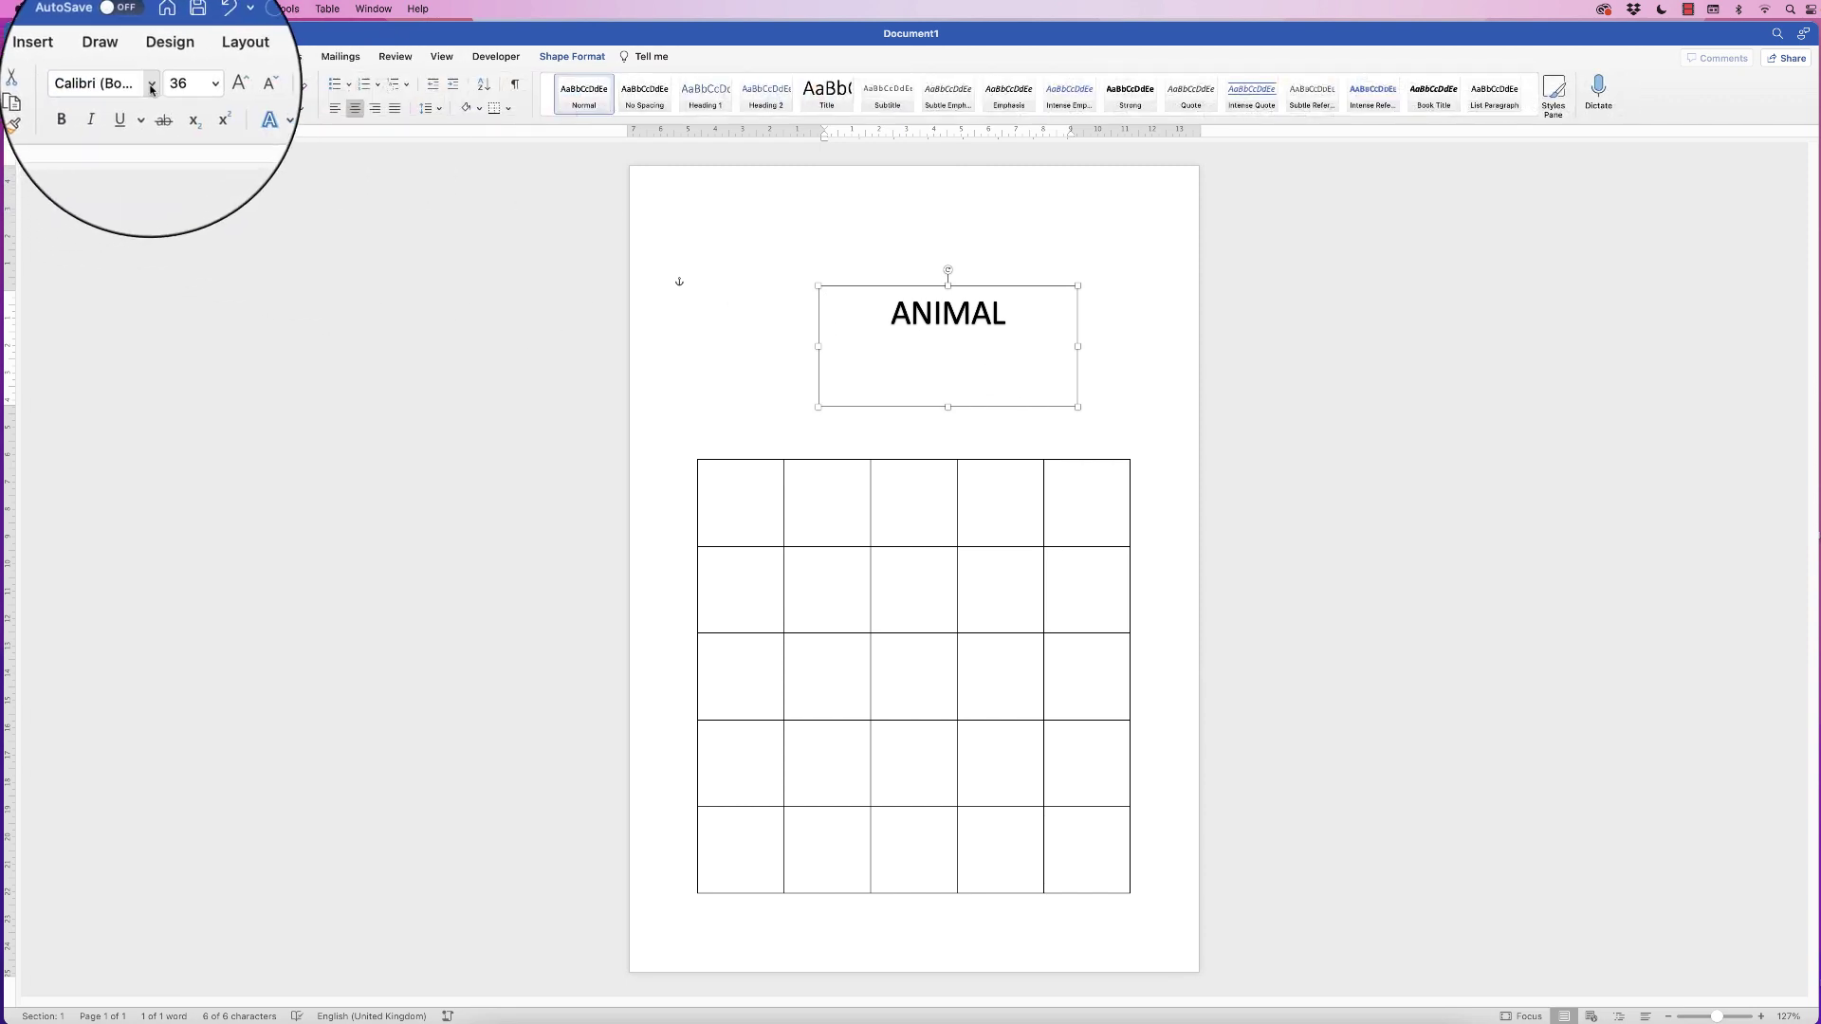
pyautogui.click(152, 88)
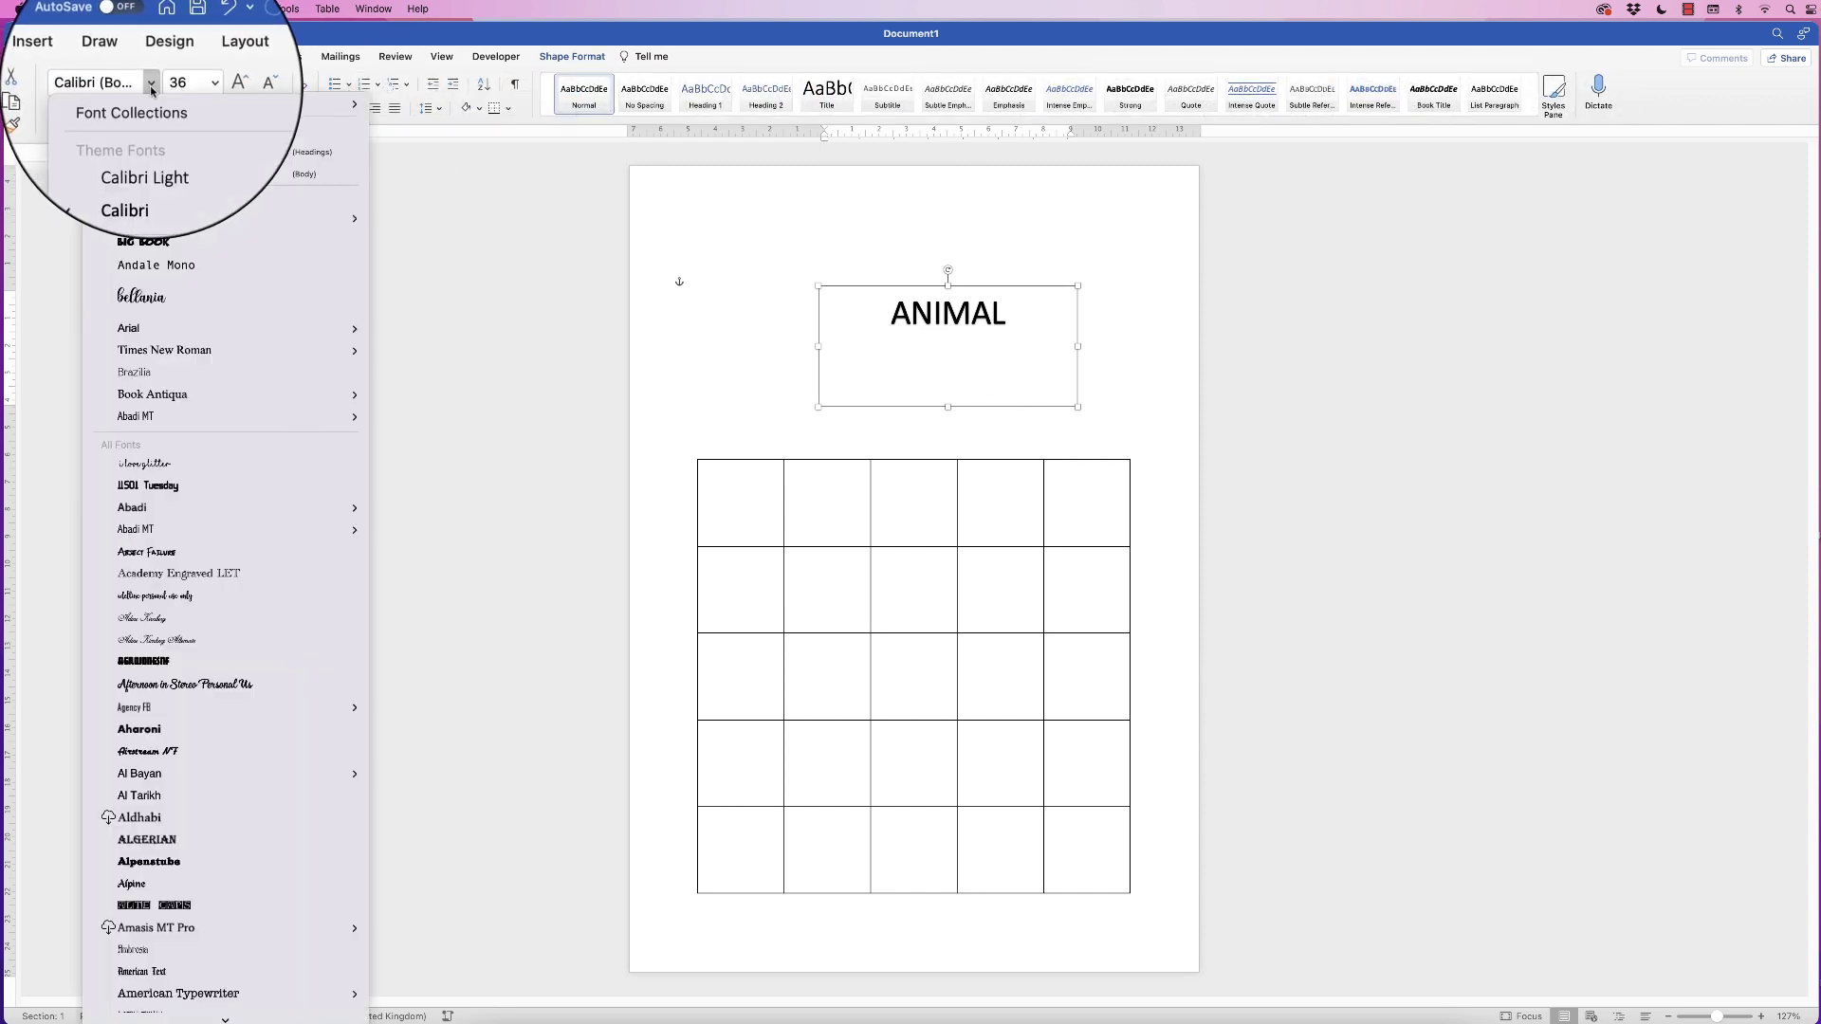
pyautogui.moveTo(131, 222)
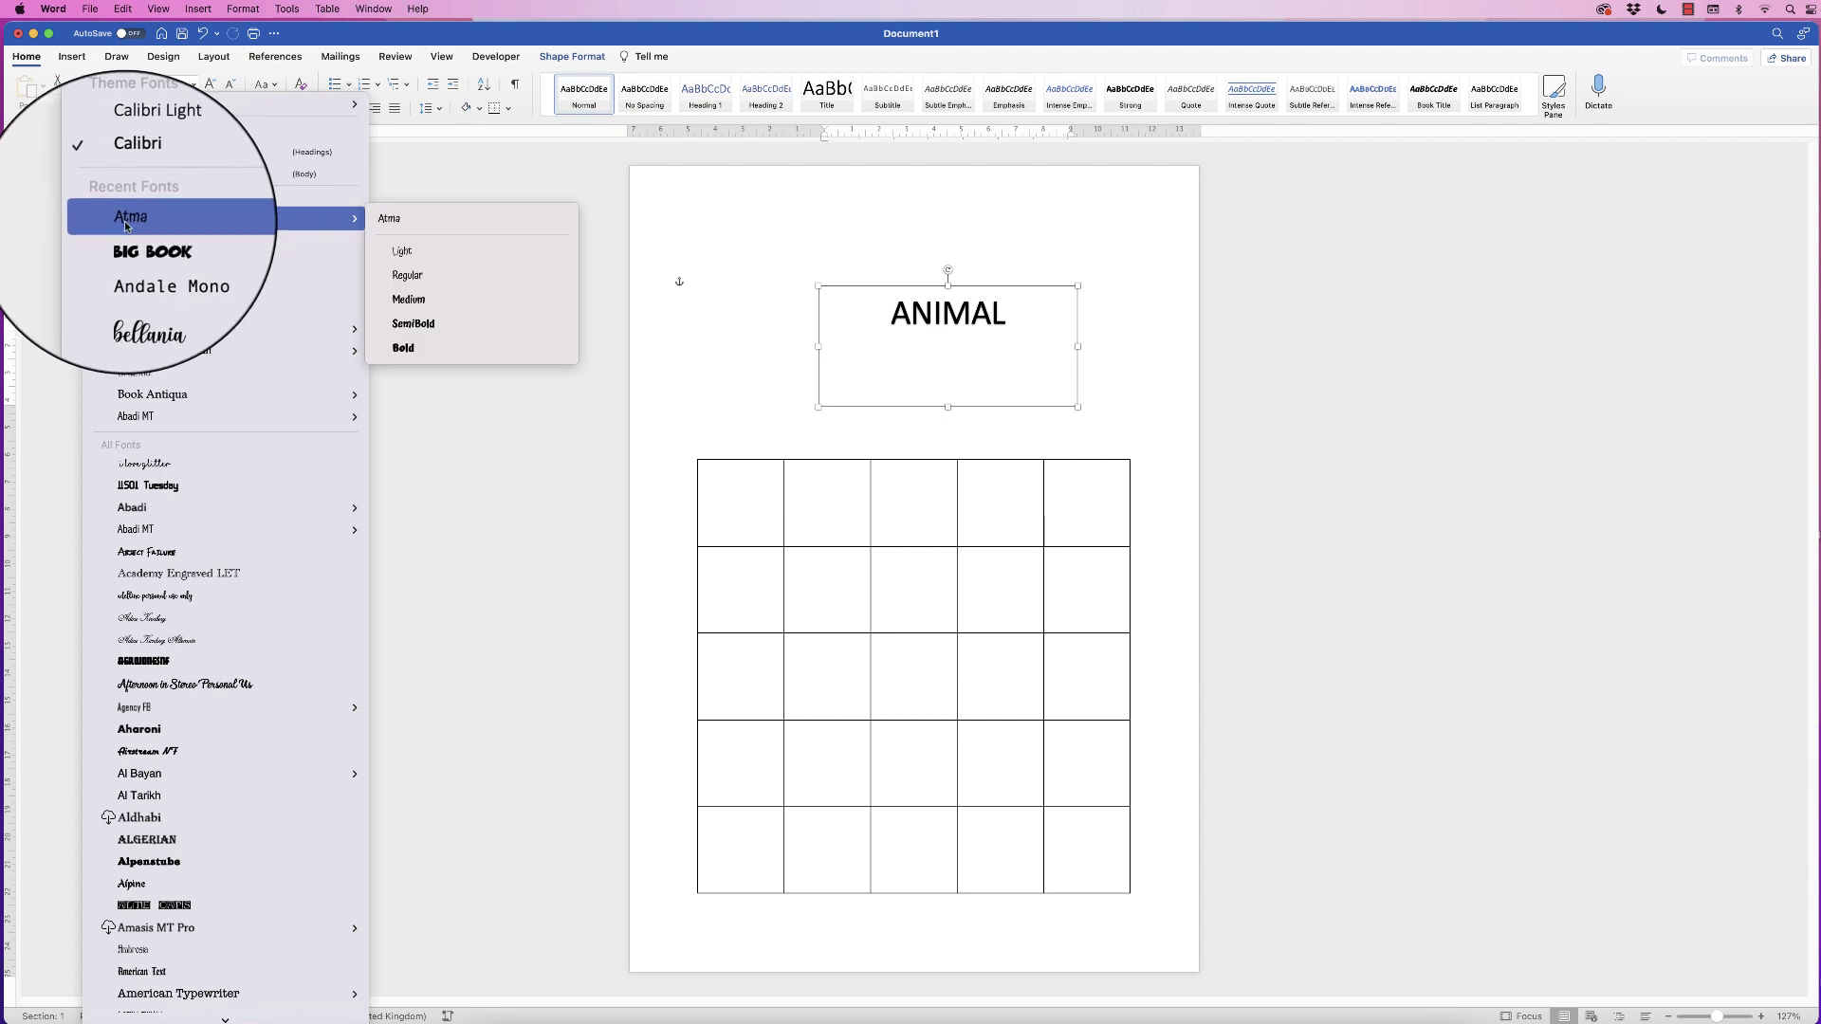
pyautogui.click(131, 222)
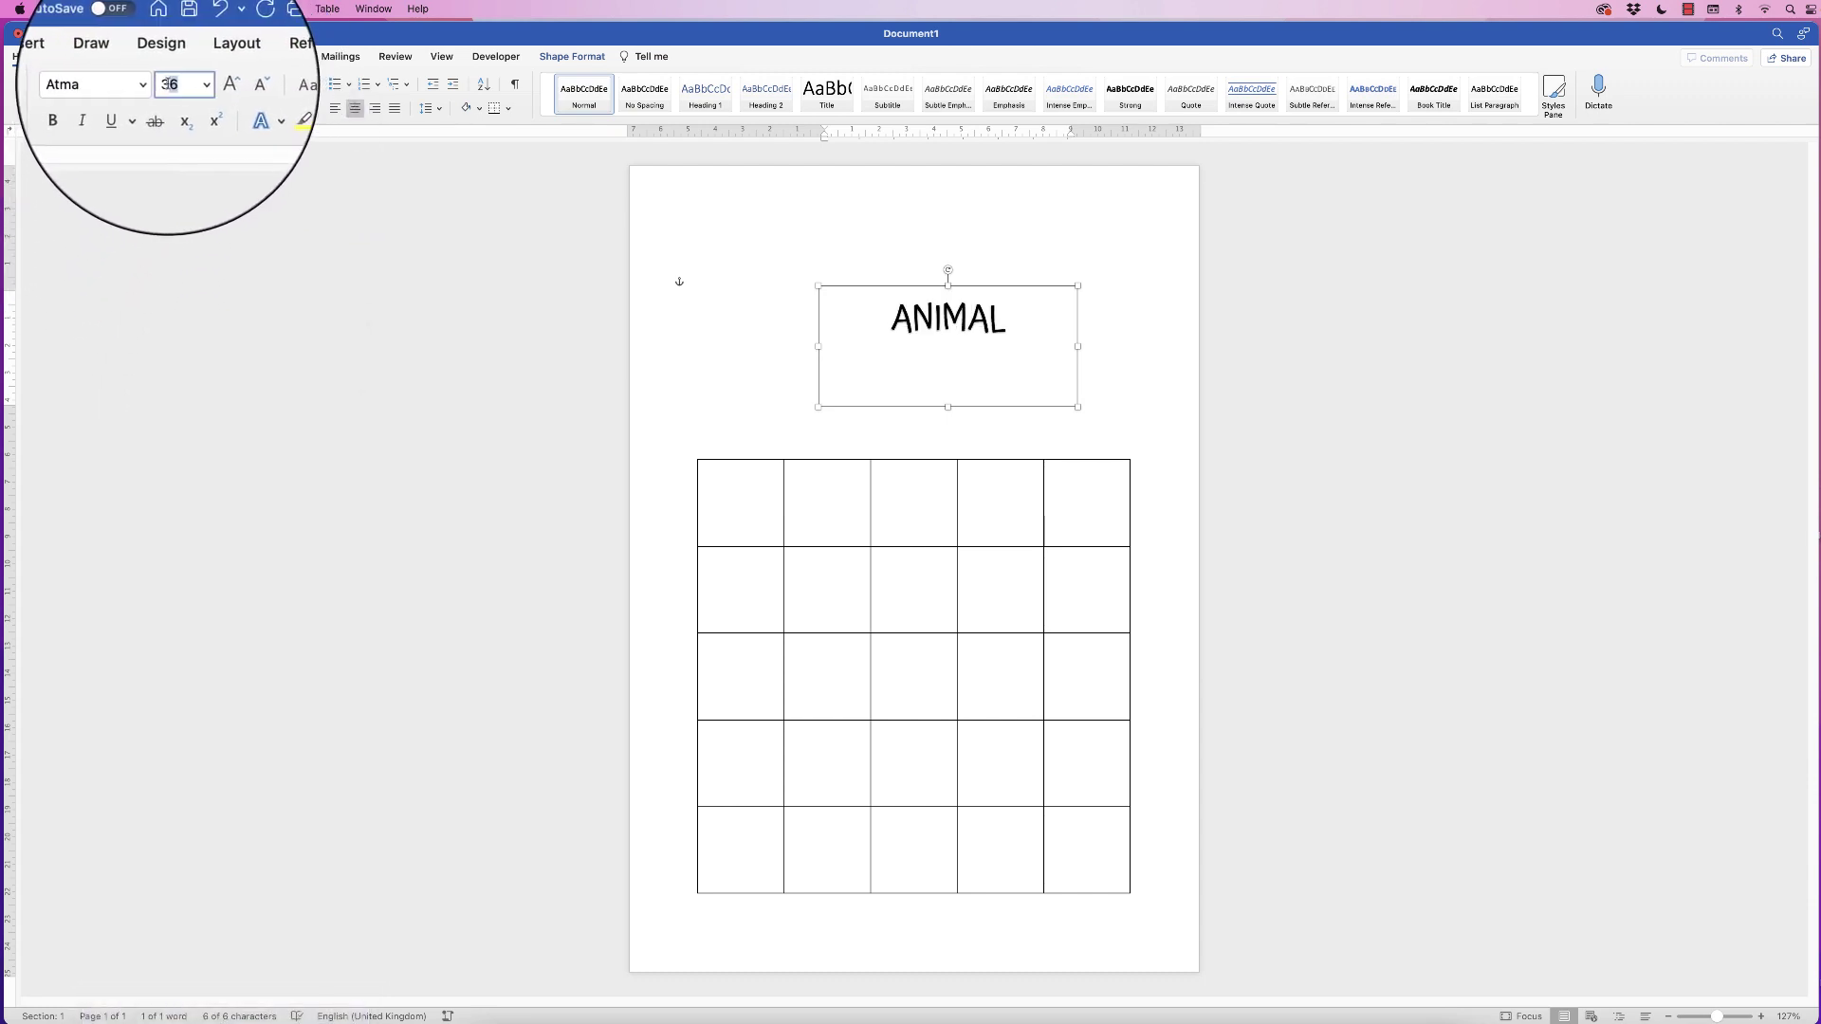
pyautogui.click(177, 83)
pyautogui.write('140')
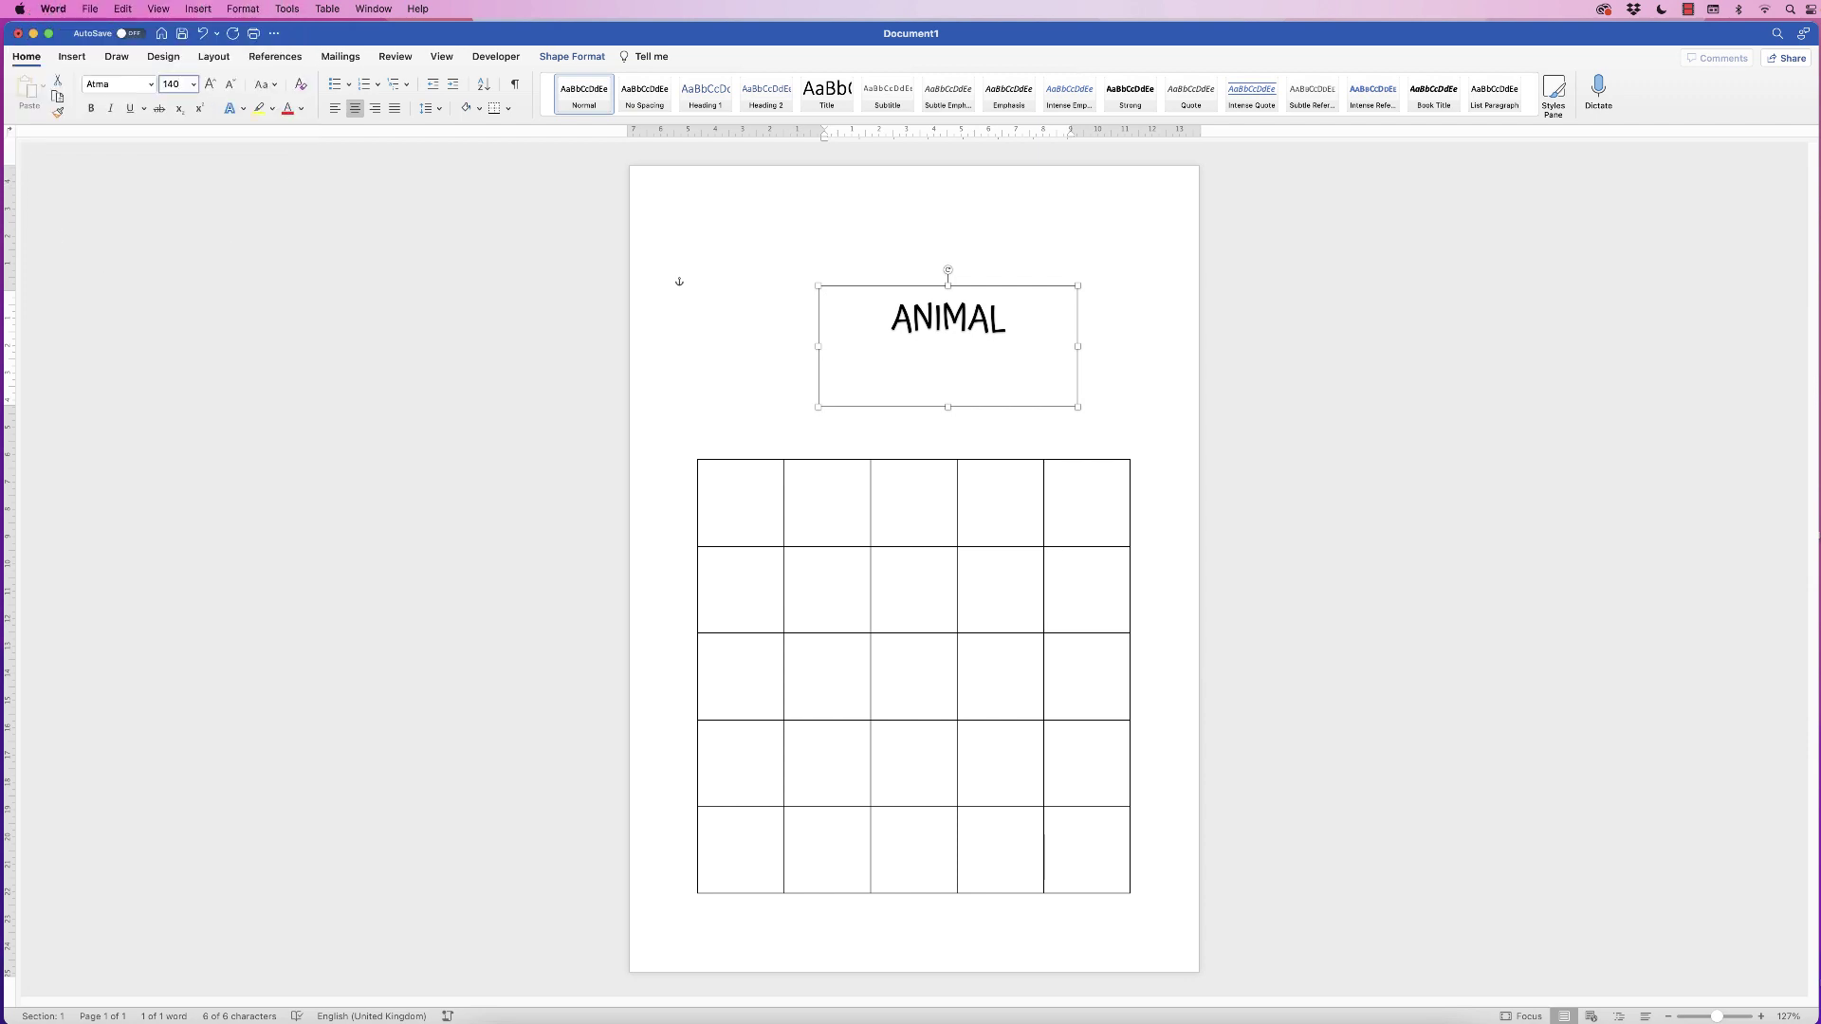
pyautogui.press('Return')
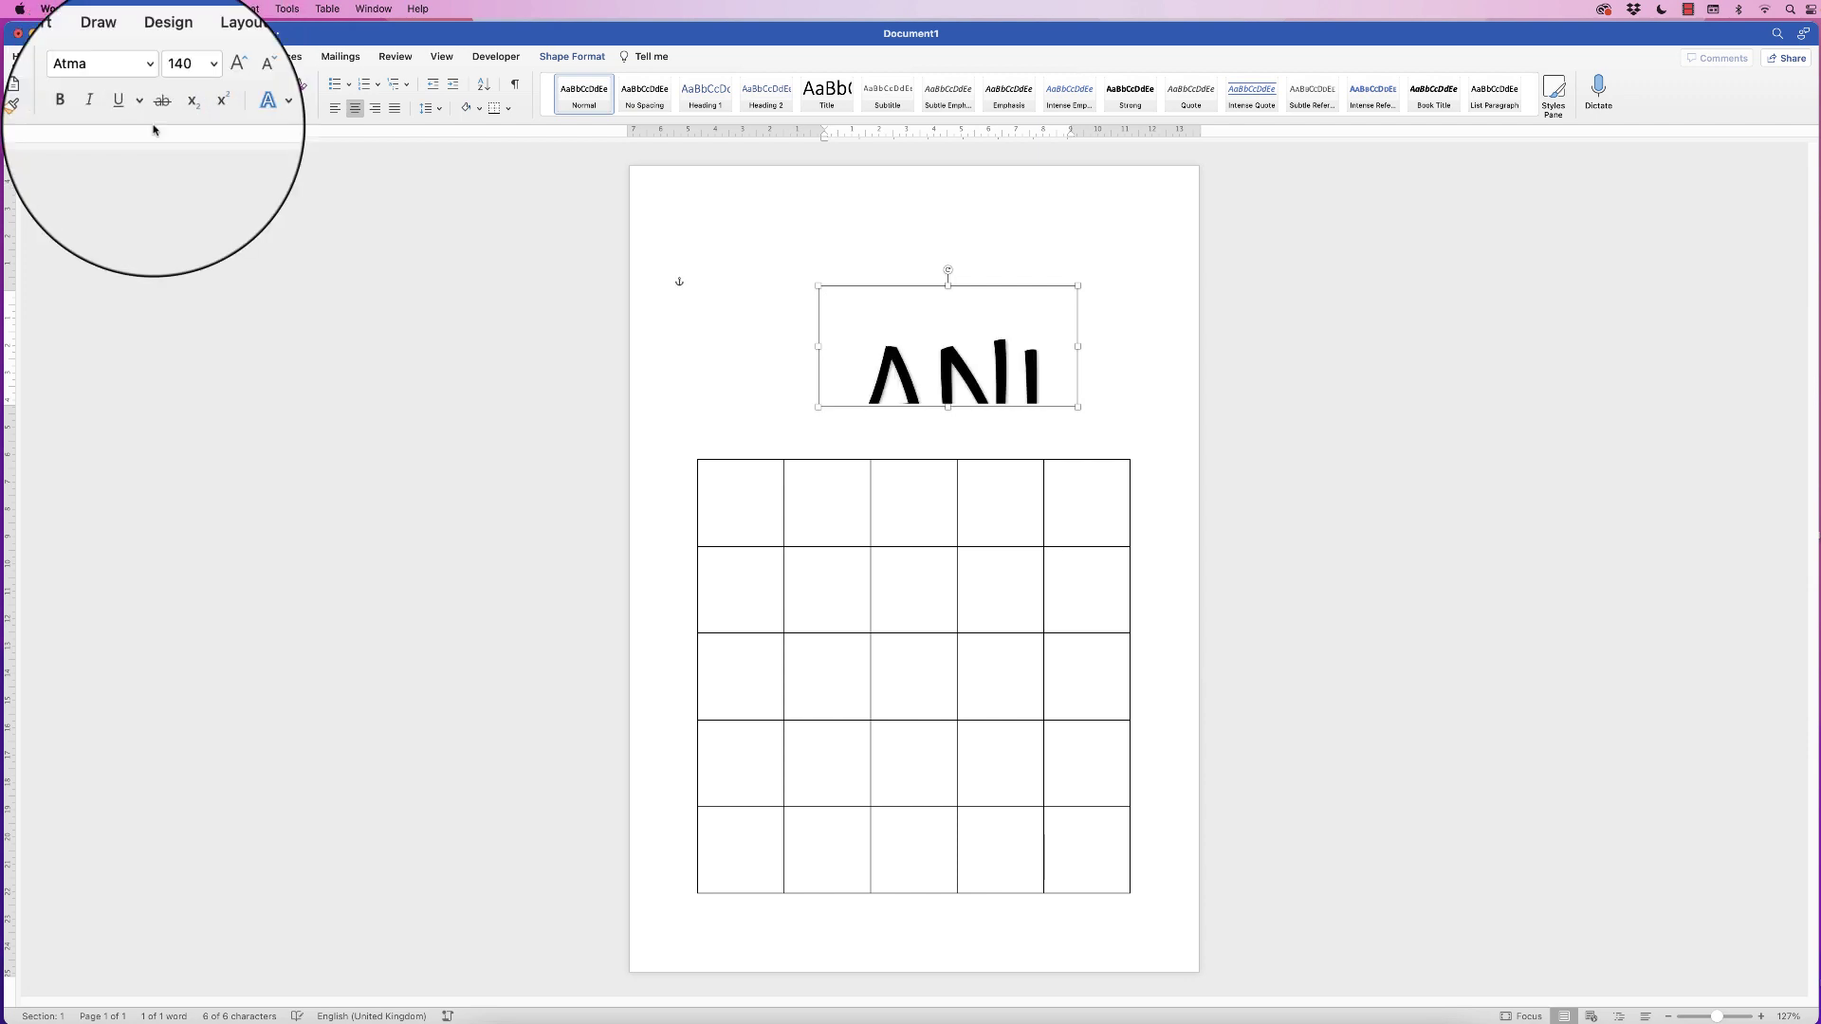
# Enlarge the ANIMAL box to about 18.21 cm wide by 9.53 cm high and move it directly above the table.
pyautogui.moveTo(1078, 408); pyautogui.dragTo(1313, 545)
pyautogui.moveTo(1100, 286); pyautogui.dragTo(963, 201)
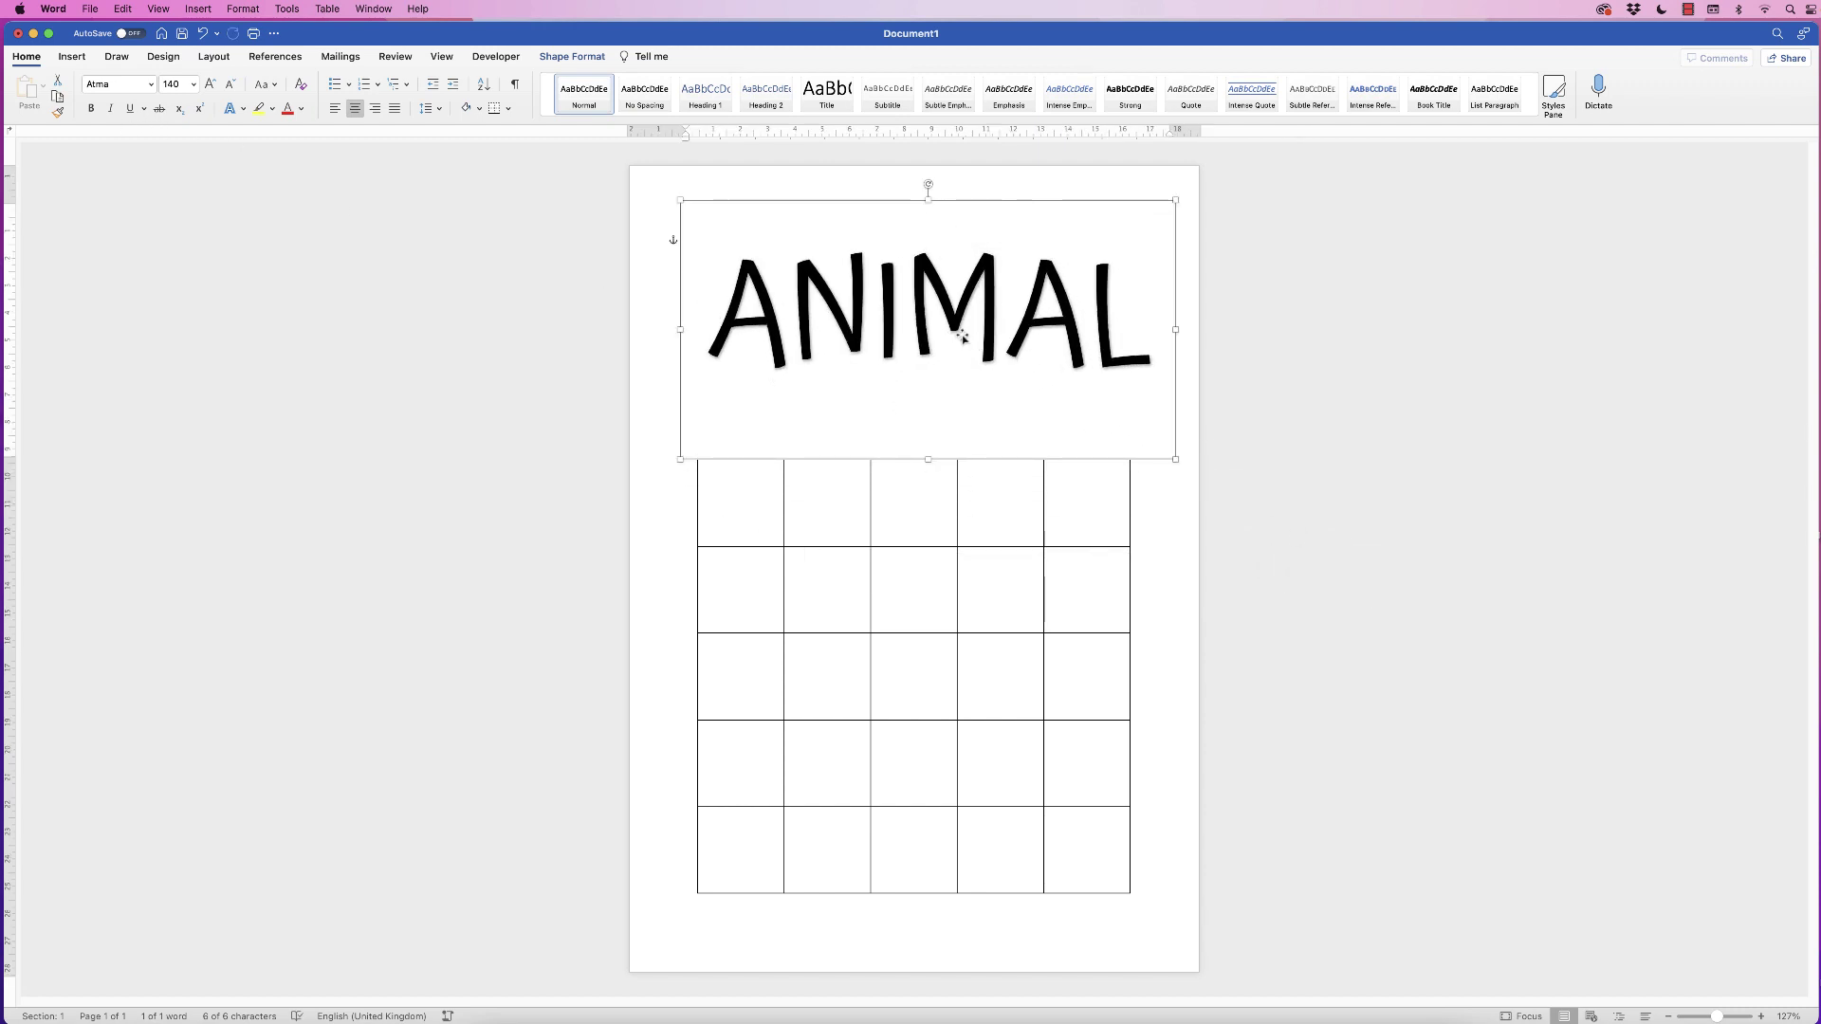
# Apply the Arch Up text transform to the ANIMAL WordArt and adjust the curve of its arch.
pyautogui.click(572, 56)
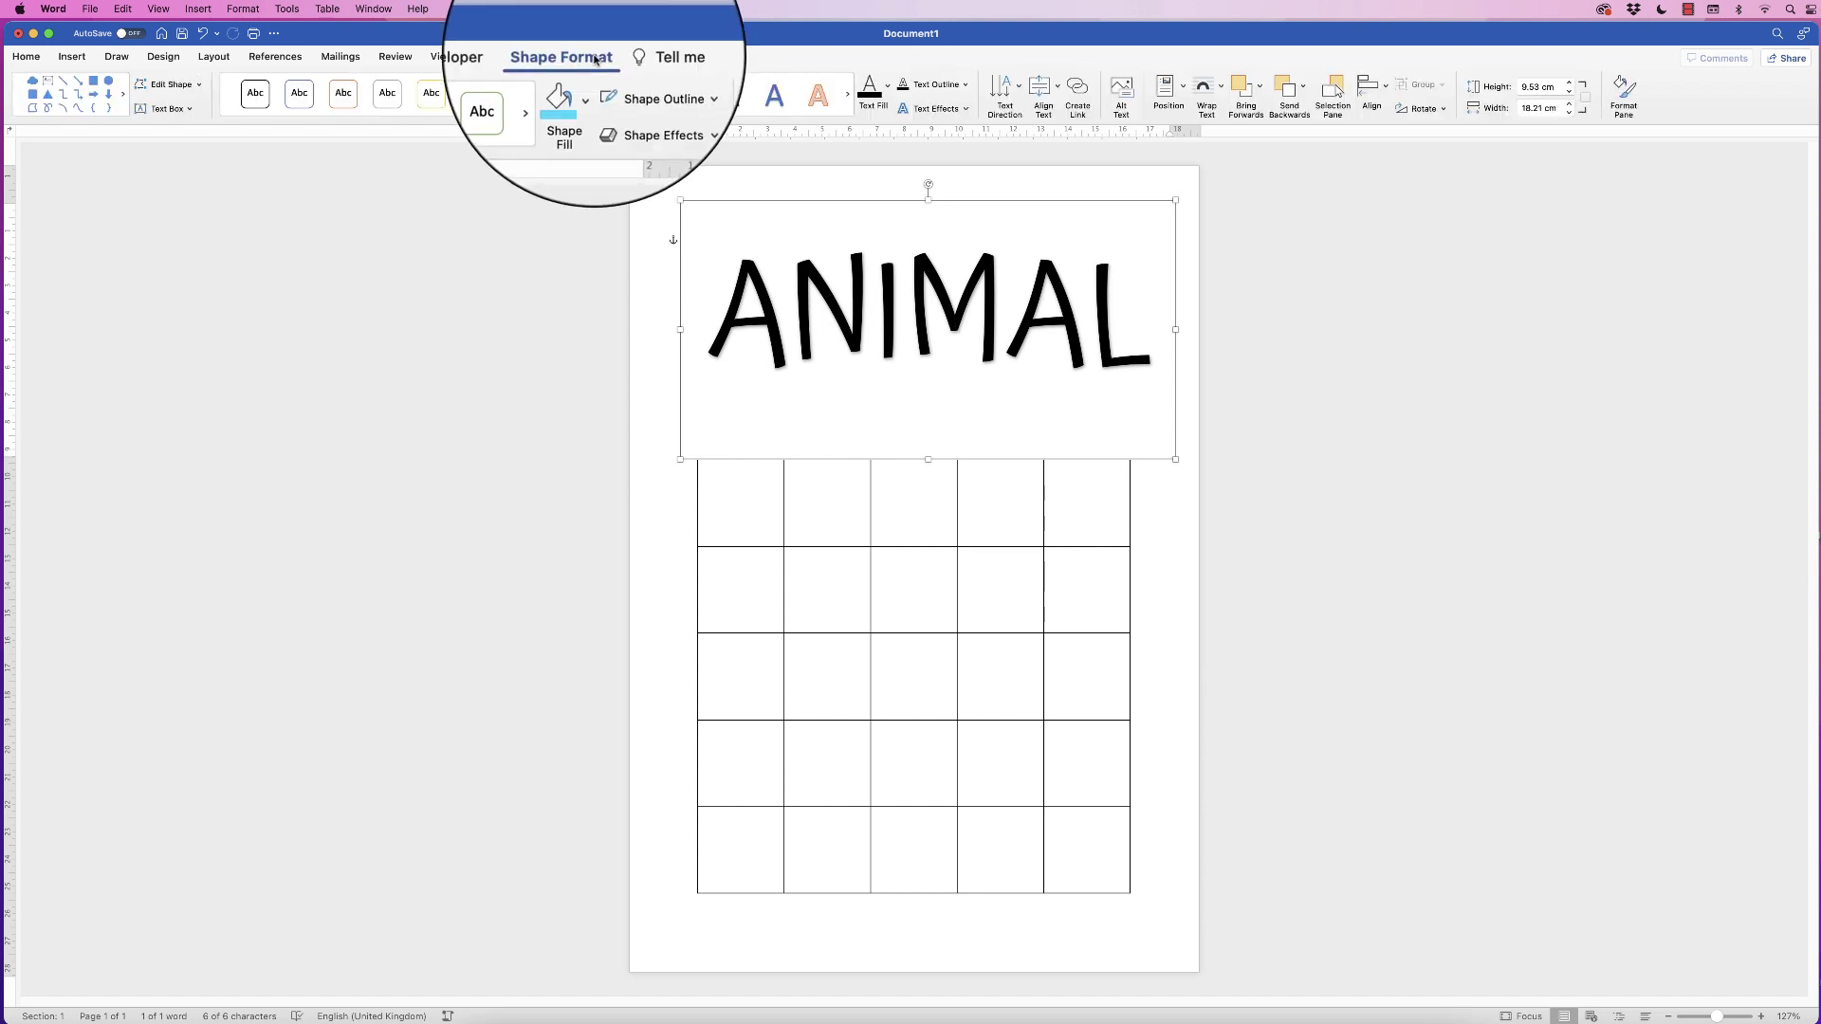
pyautogui.click(967, 111)
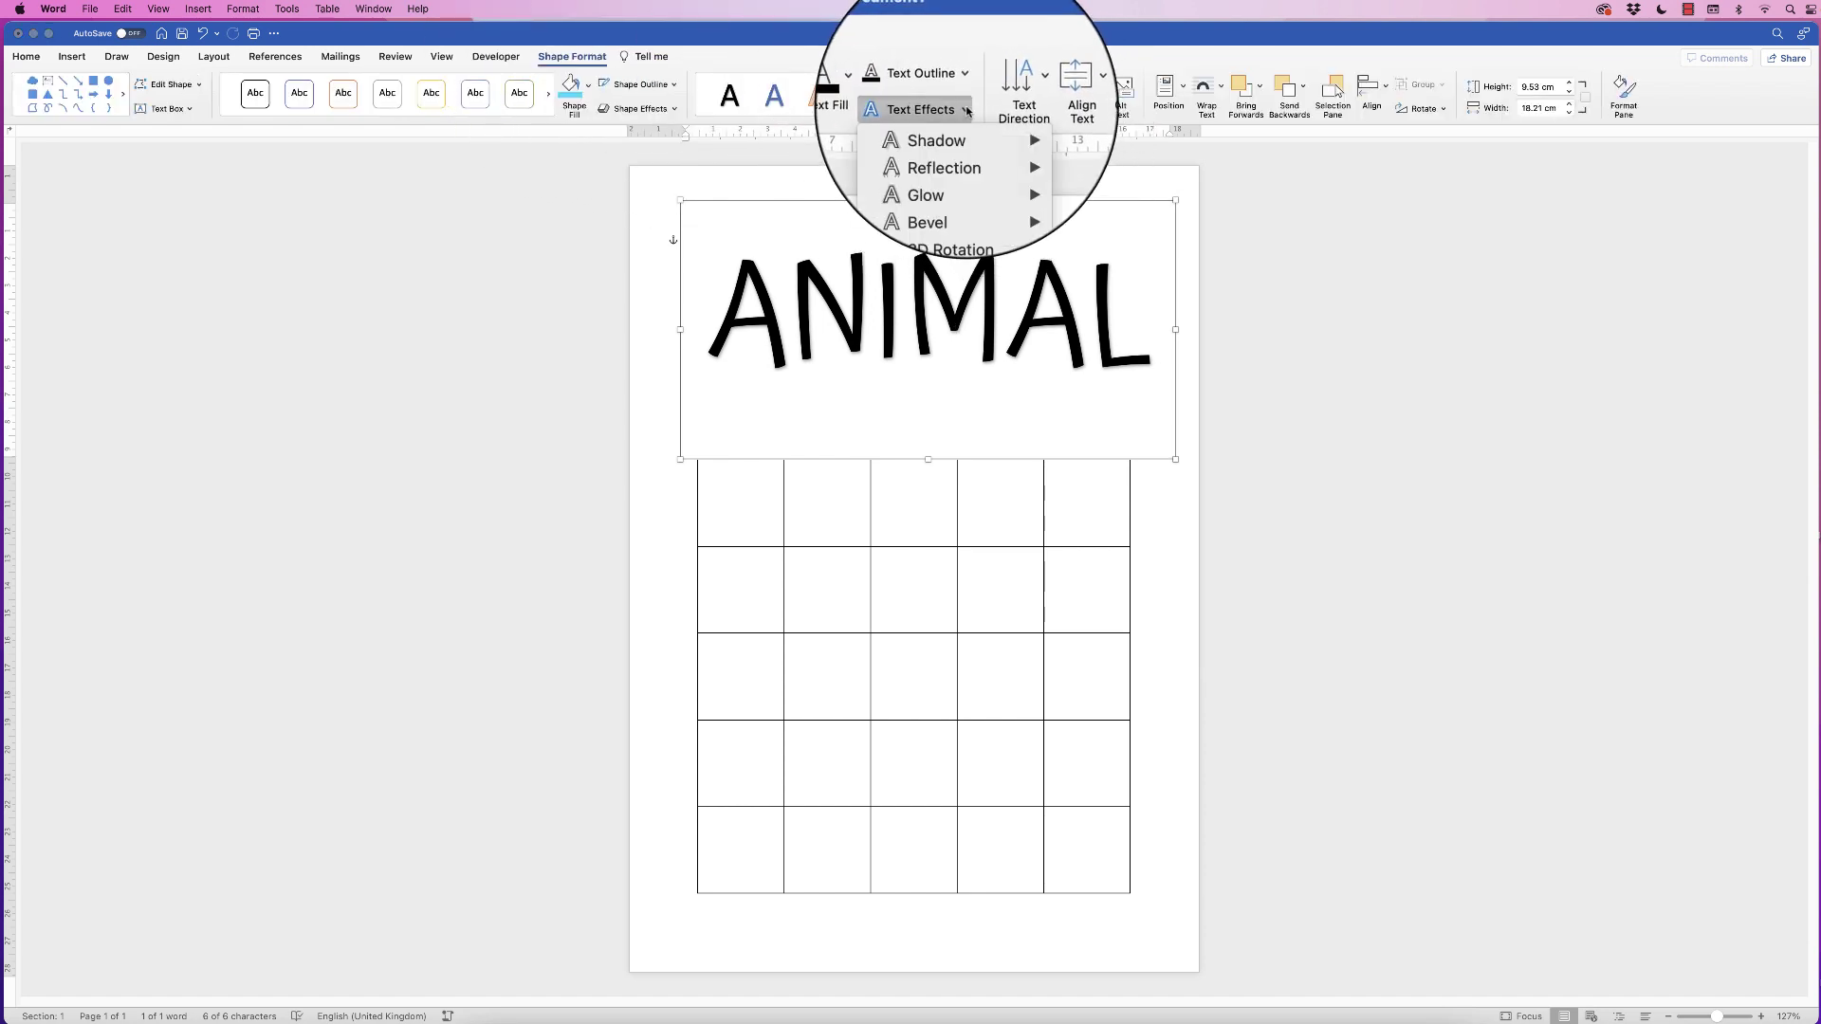
pyautogui.moveTo(951, 223)
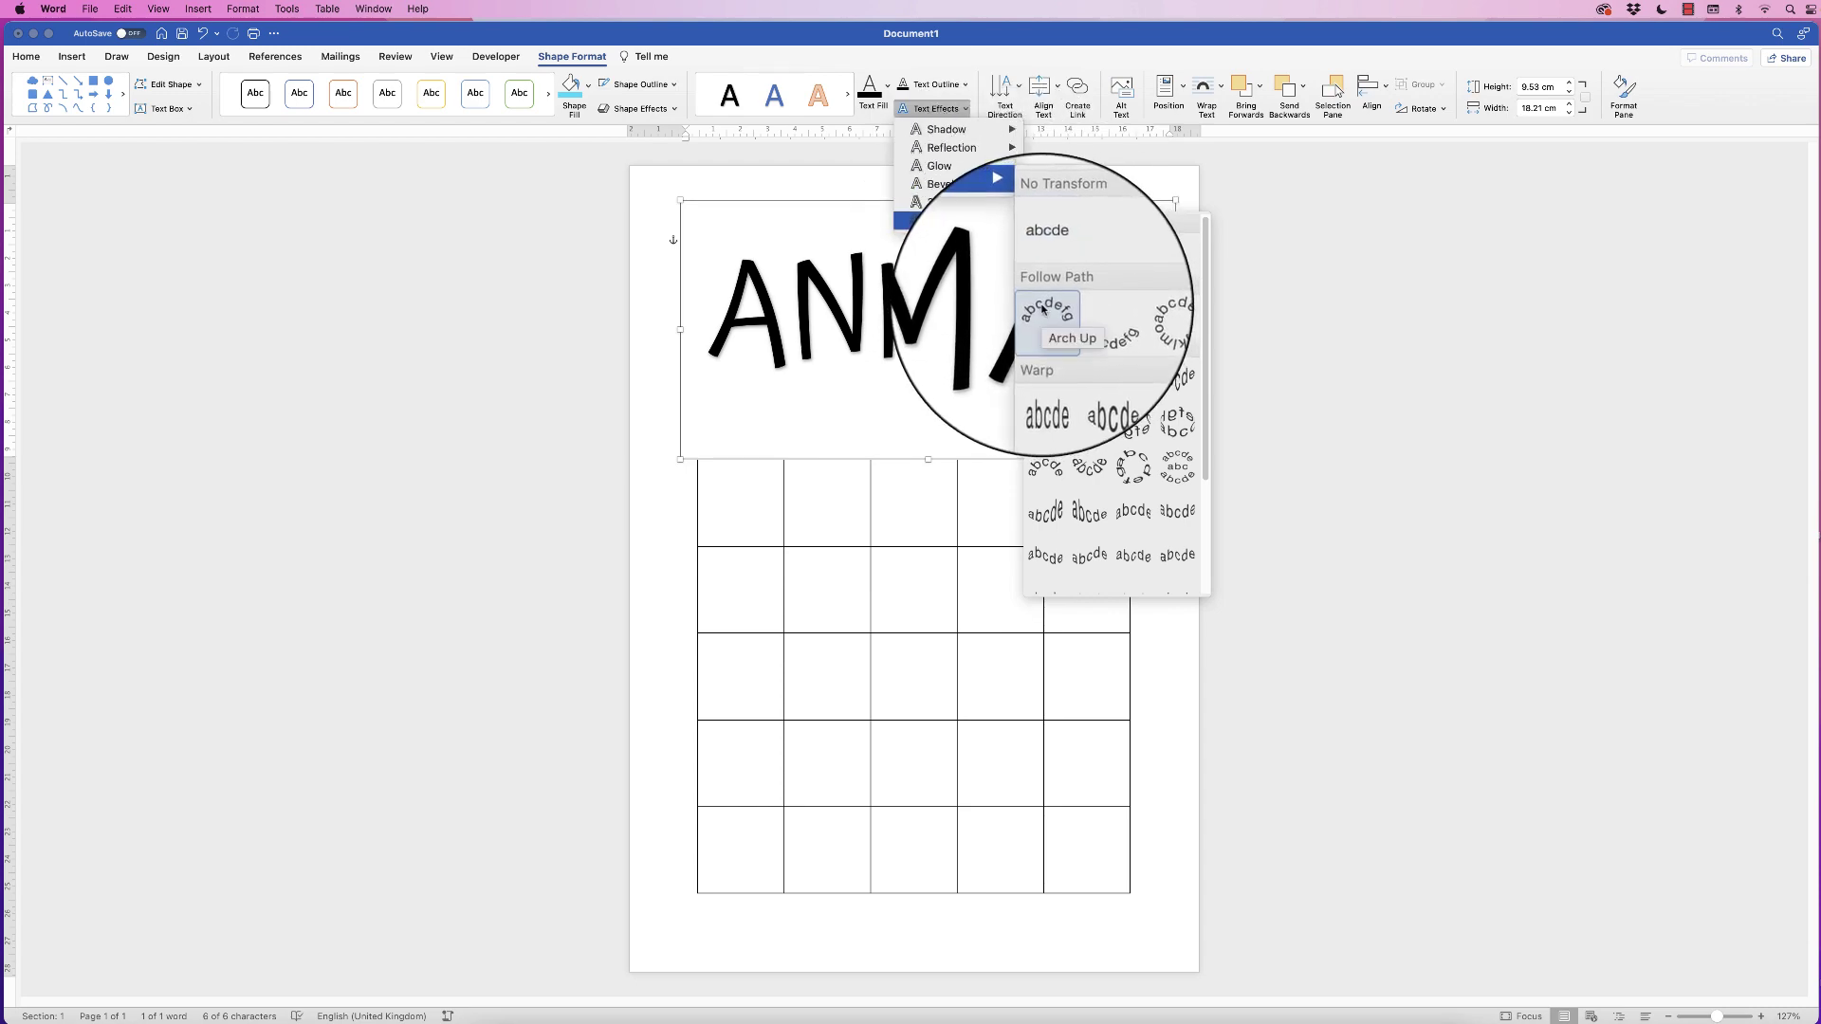
pyautogui.click(1041, 309)
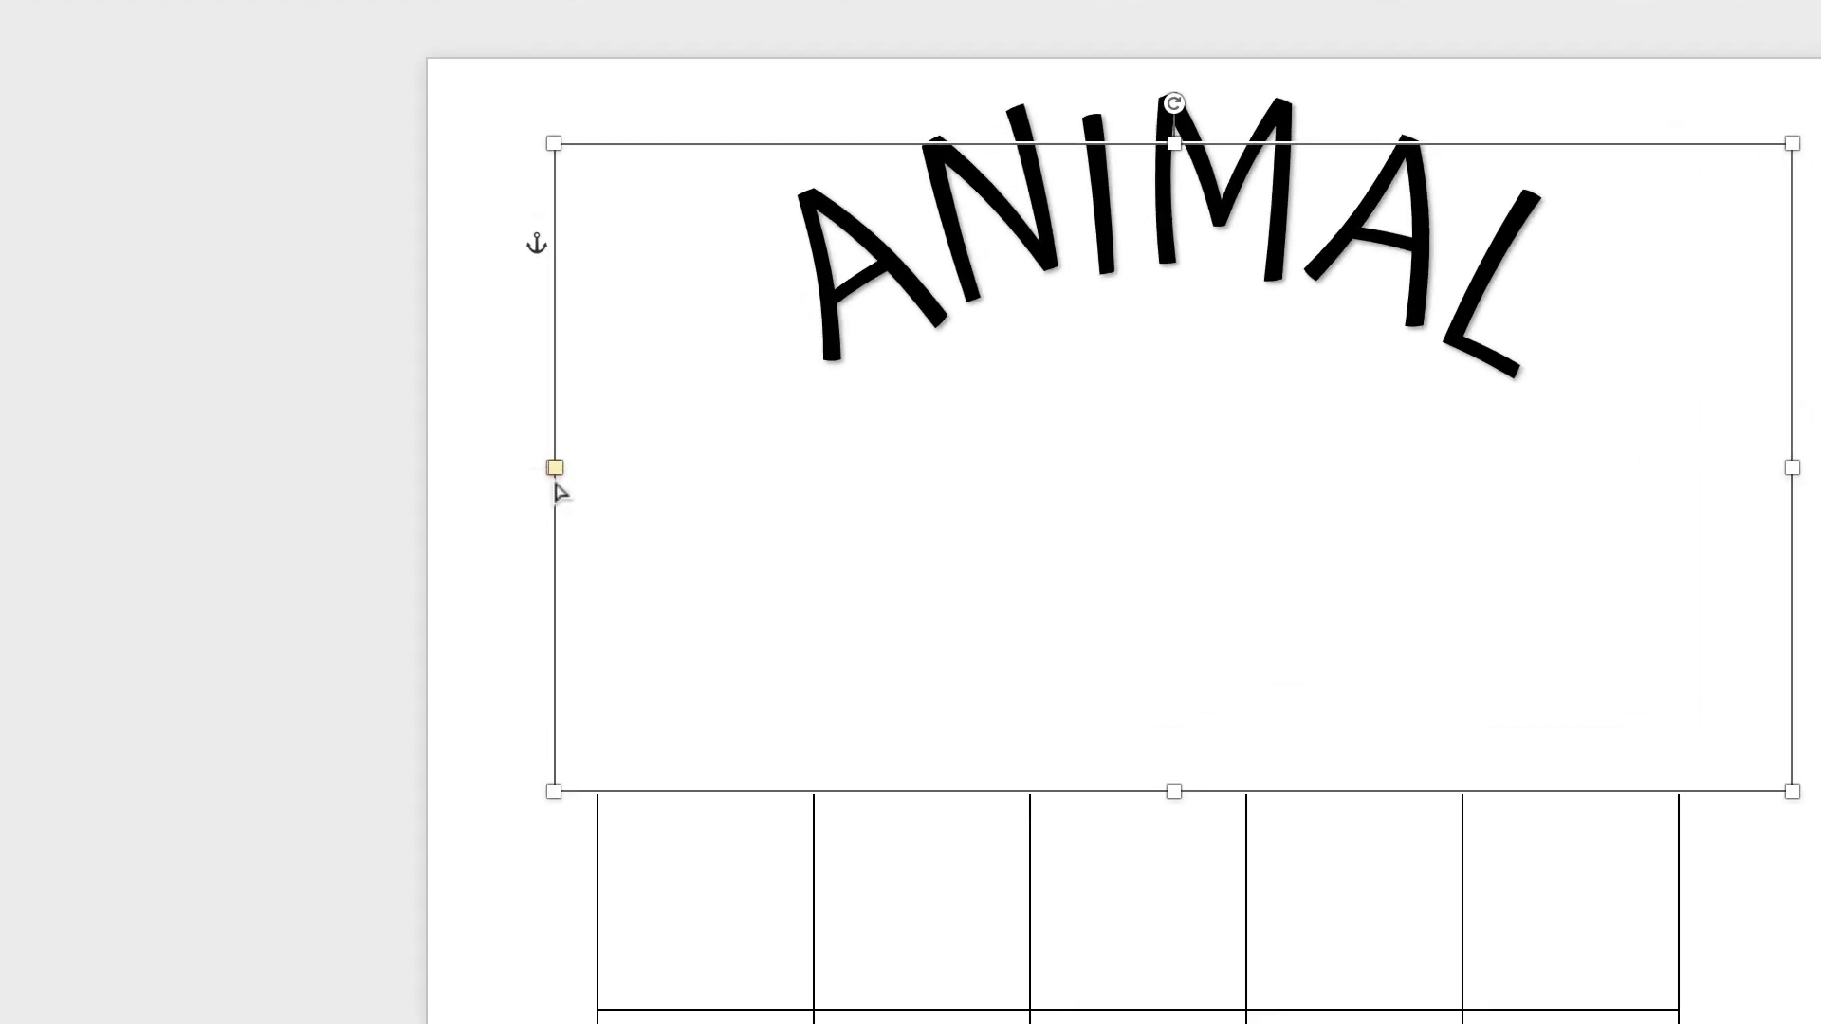
pyautogui.moveTo(555, 470); pyautogui.dragTo(662, 354)
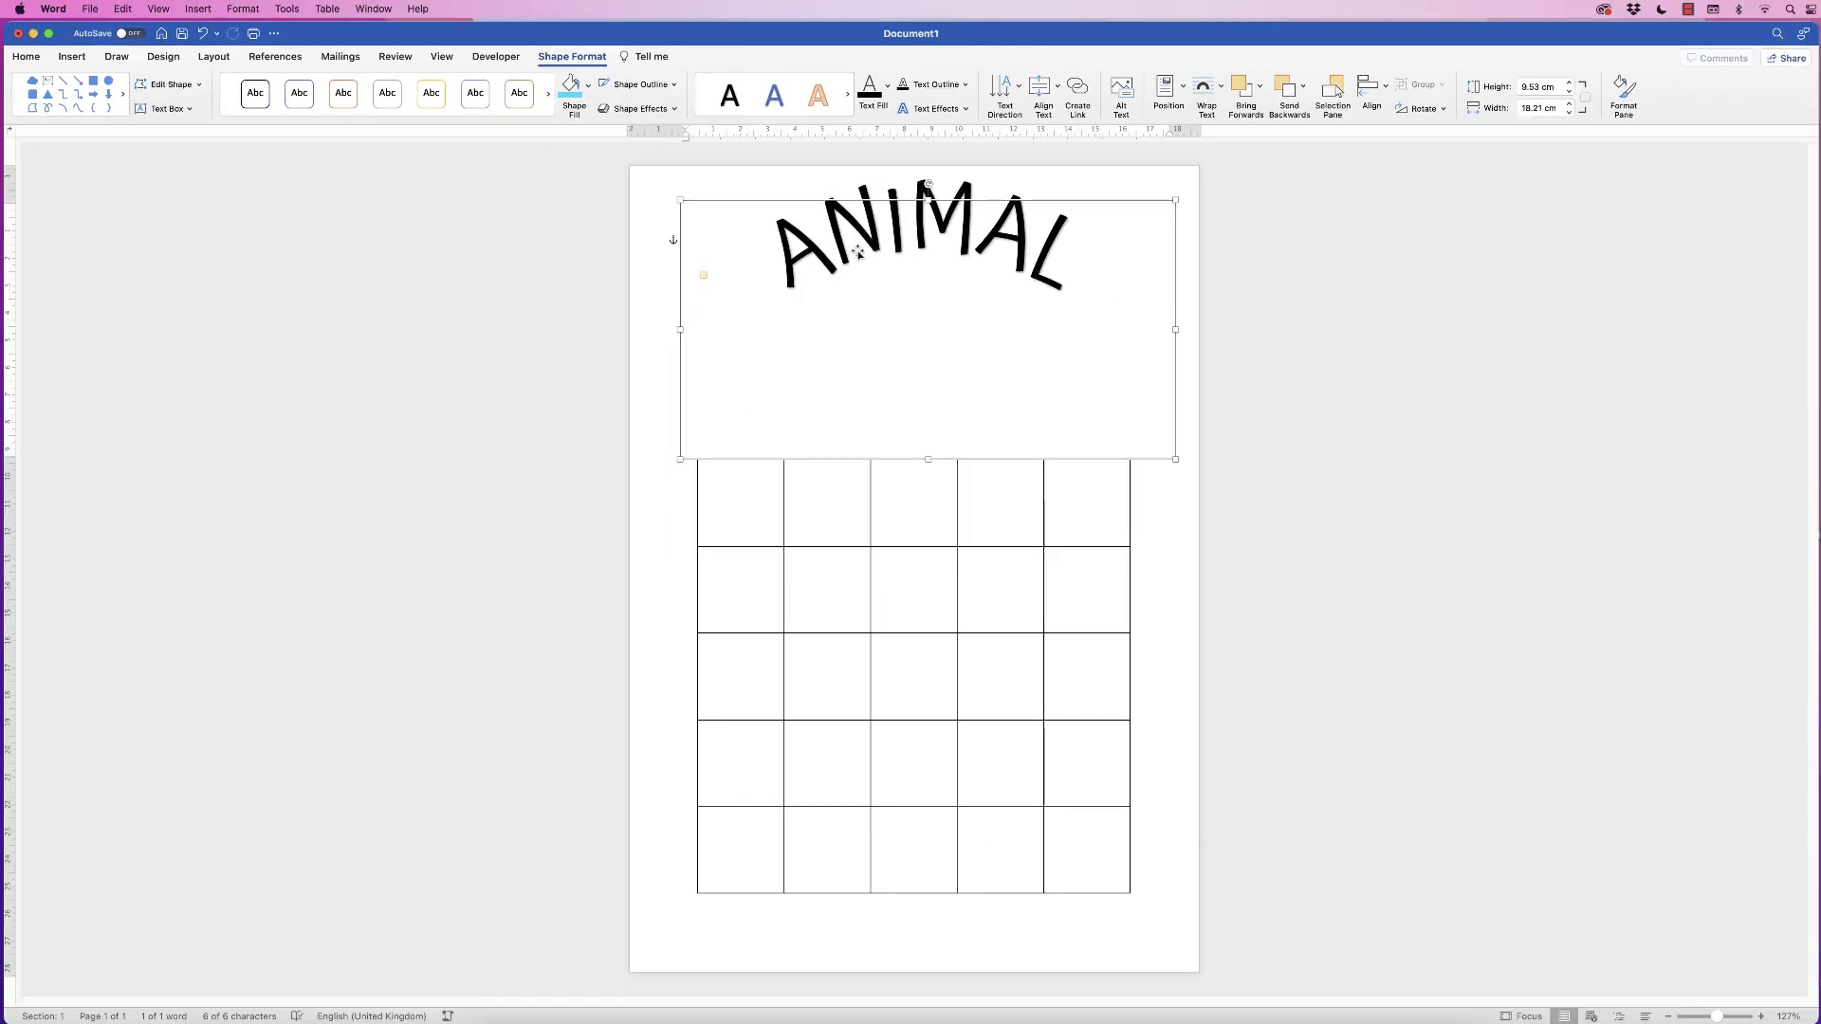
# Make the ANIMAL text bold, then reduce its box to about 6.02 cm high and reposition it between the page top and the table.
pyautogui.click(23, 58)
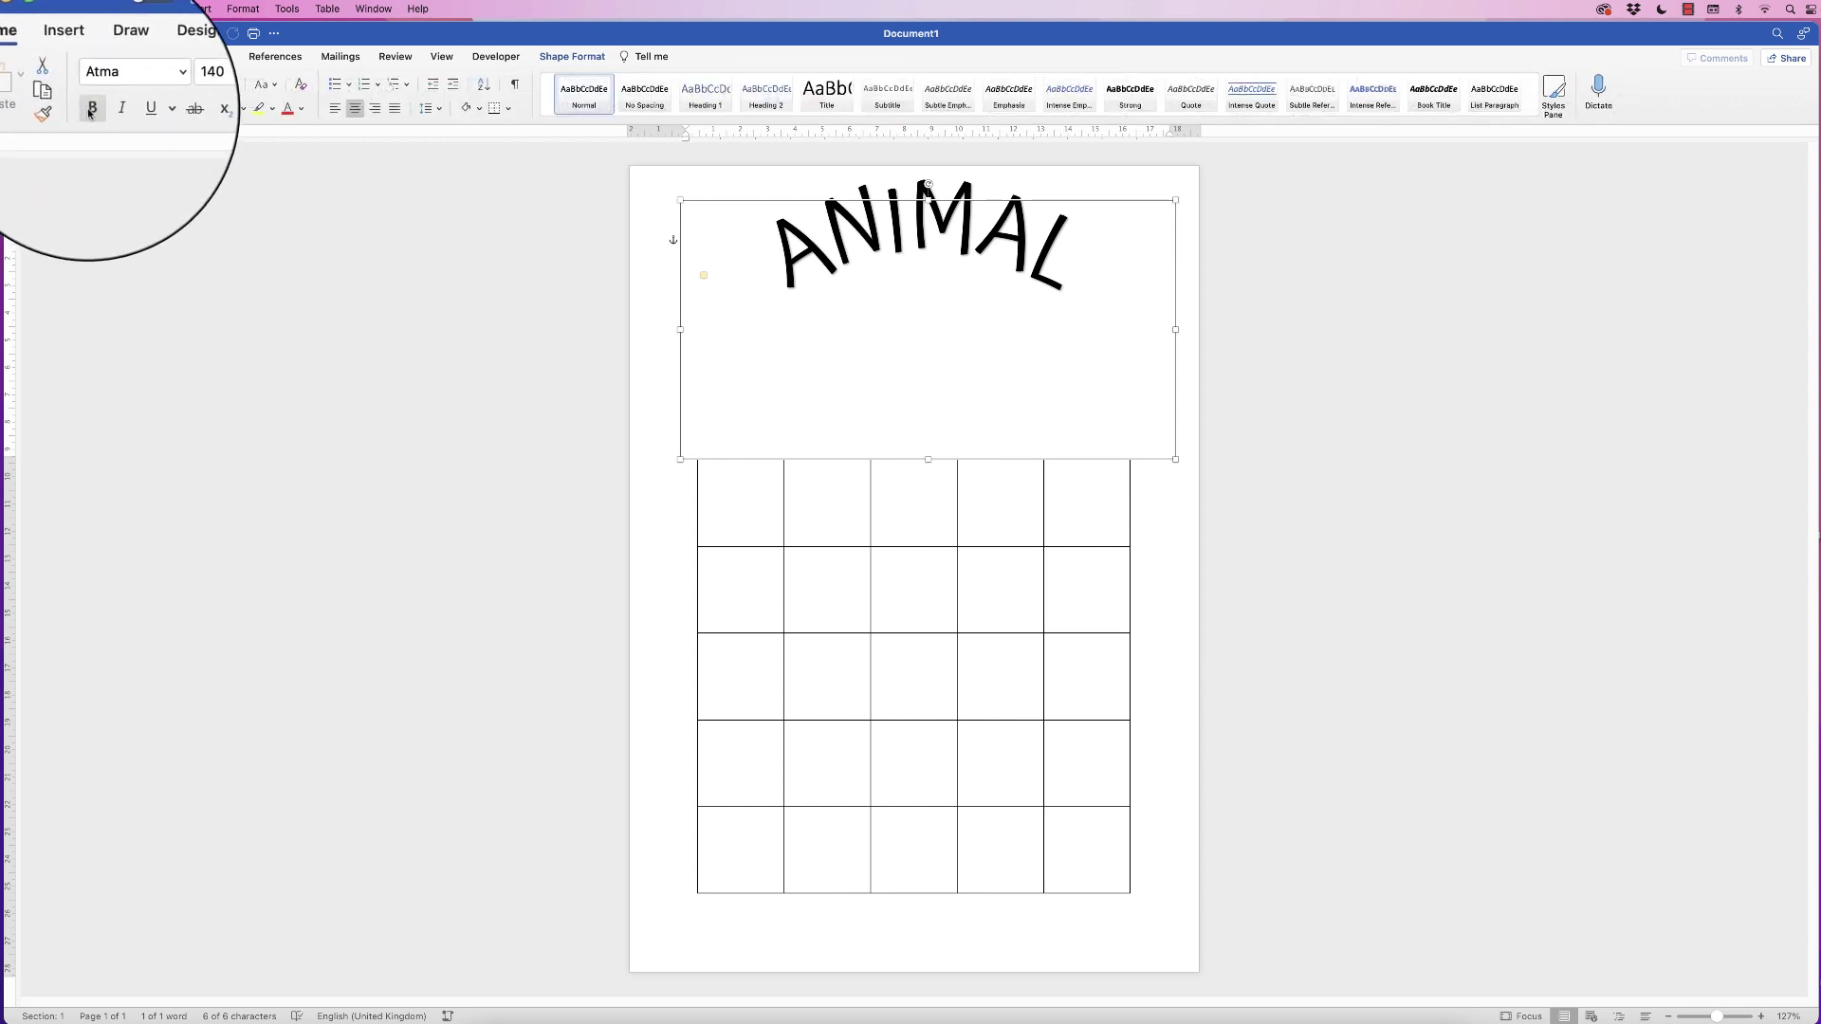
pyautogui.click(91, 108)
pyautogui.moveTo(927, 459); pyautogui.dragTo(941, 364)
pyautogui.moveTo(932, 218); pyautogui.dragTo(928, 274)
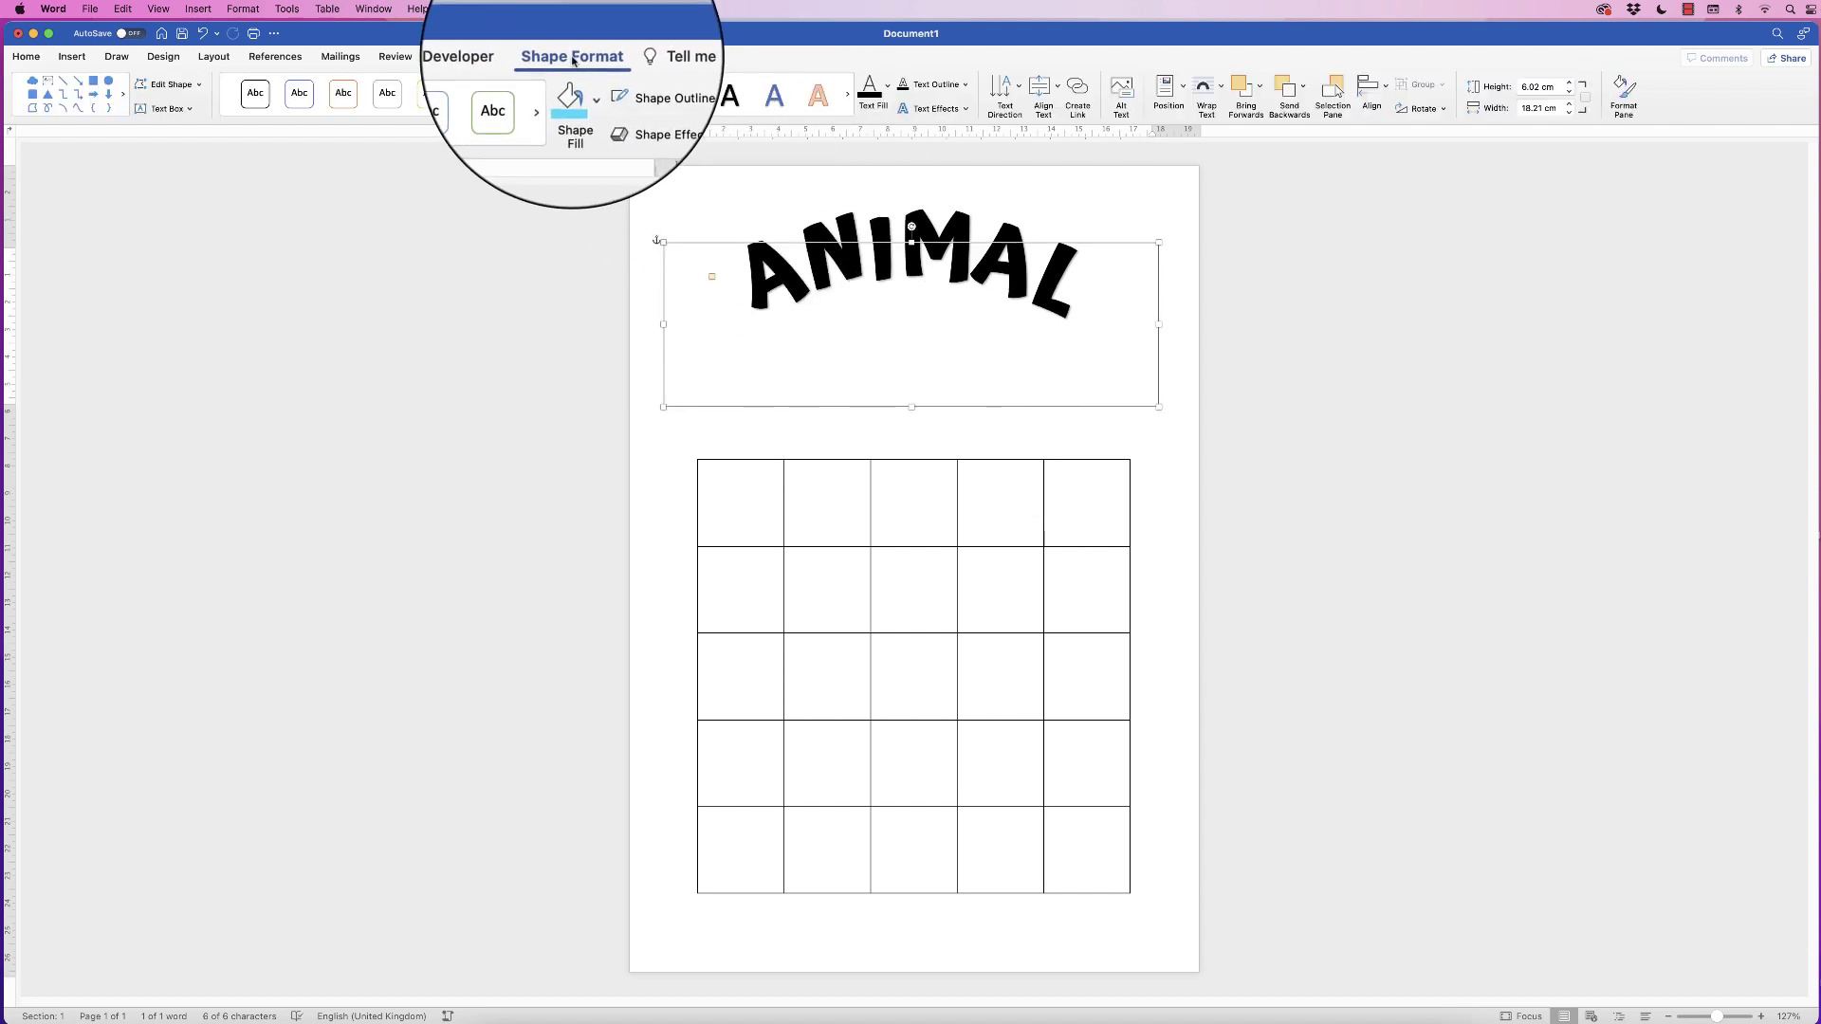
# Fill the ANIMAL WordArt text with a linear orange-to-yellow gradient at a 90° angle.
pyautogui.click(1622, 92)
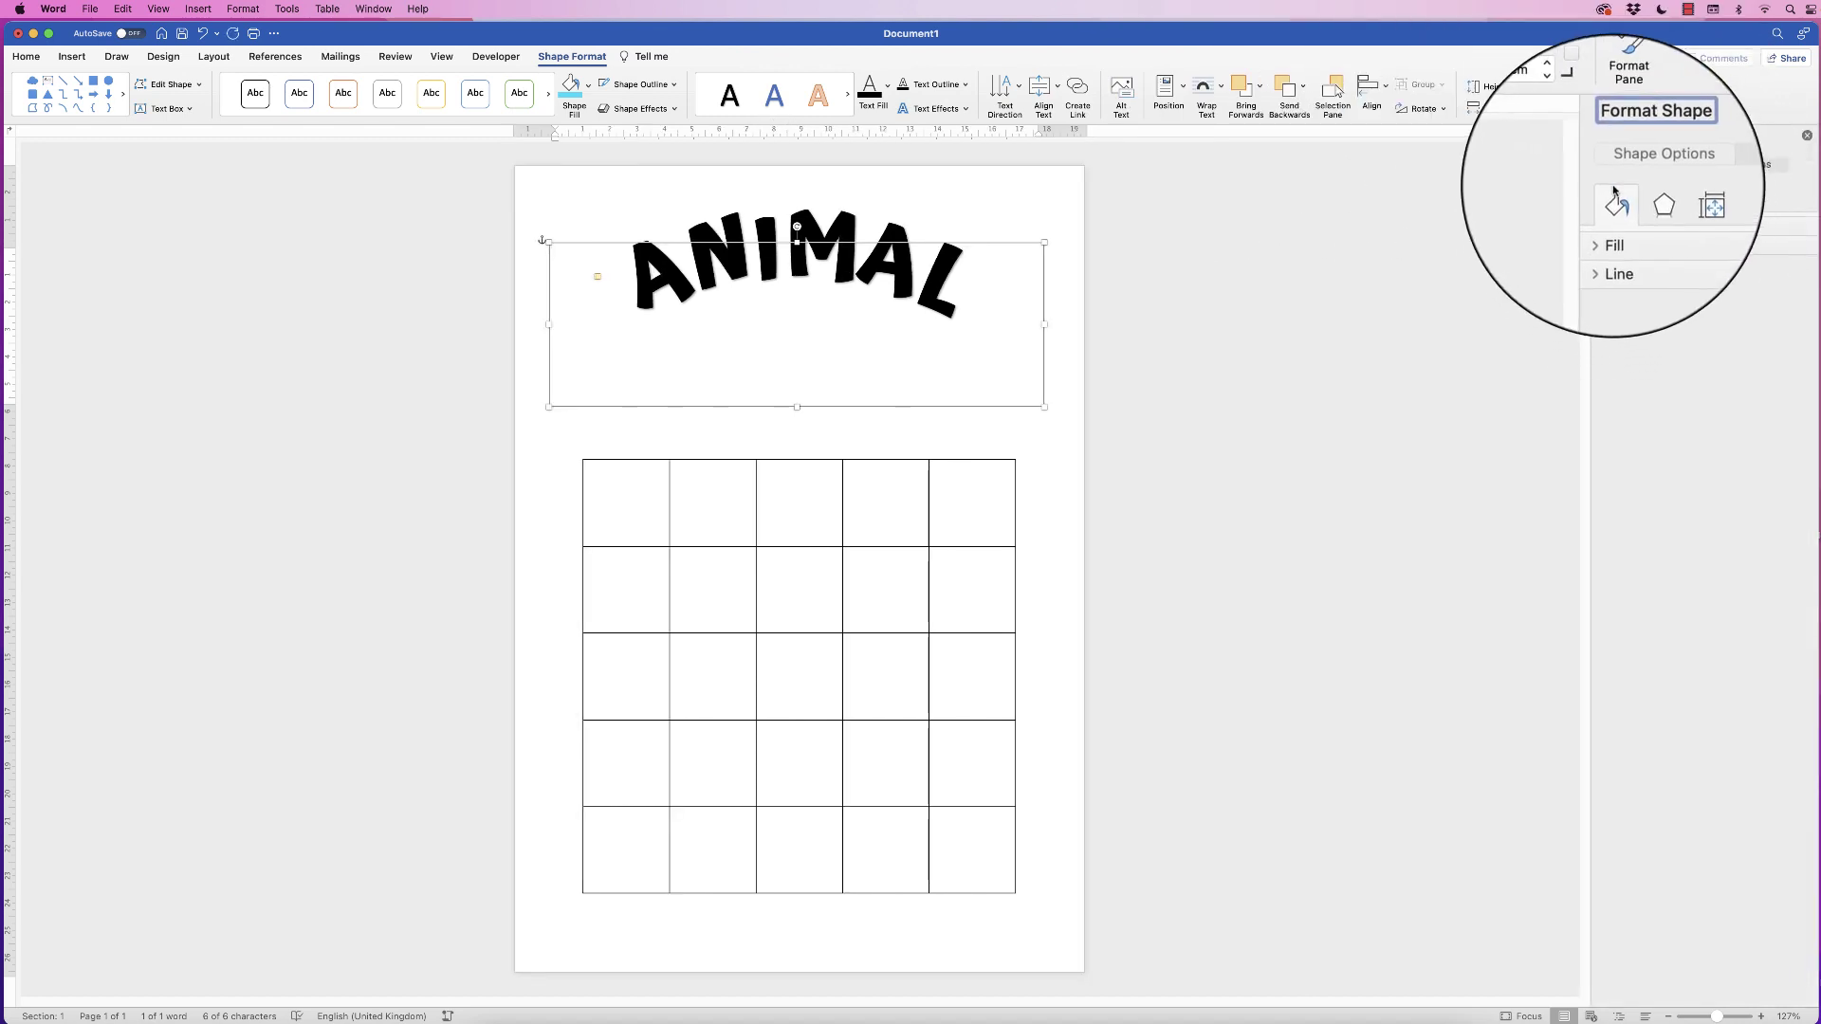
pyautogui.click(1721, 168)
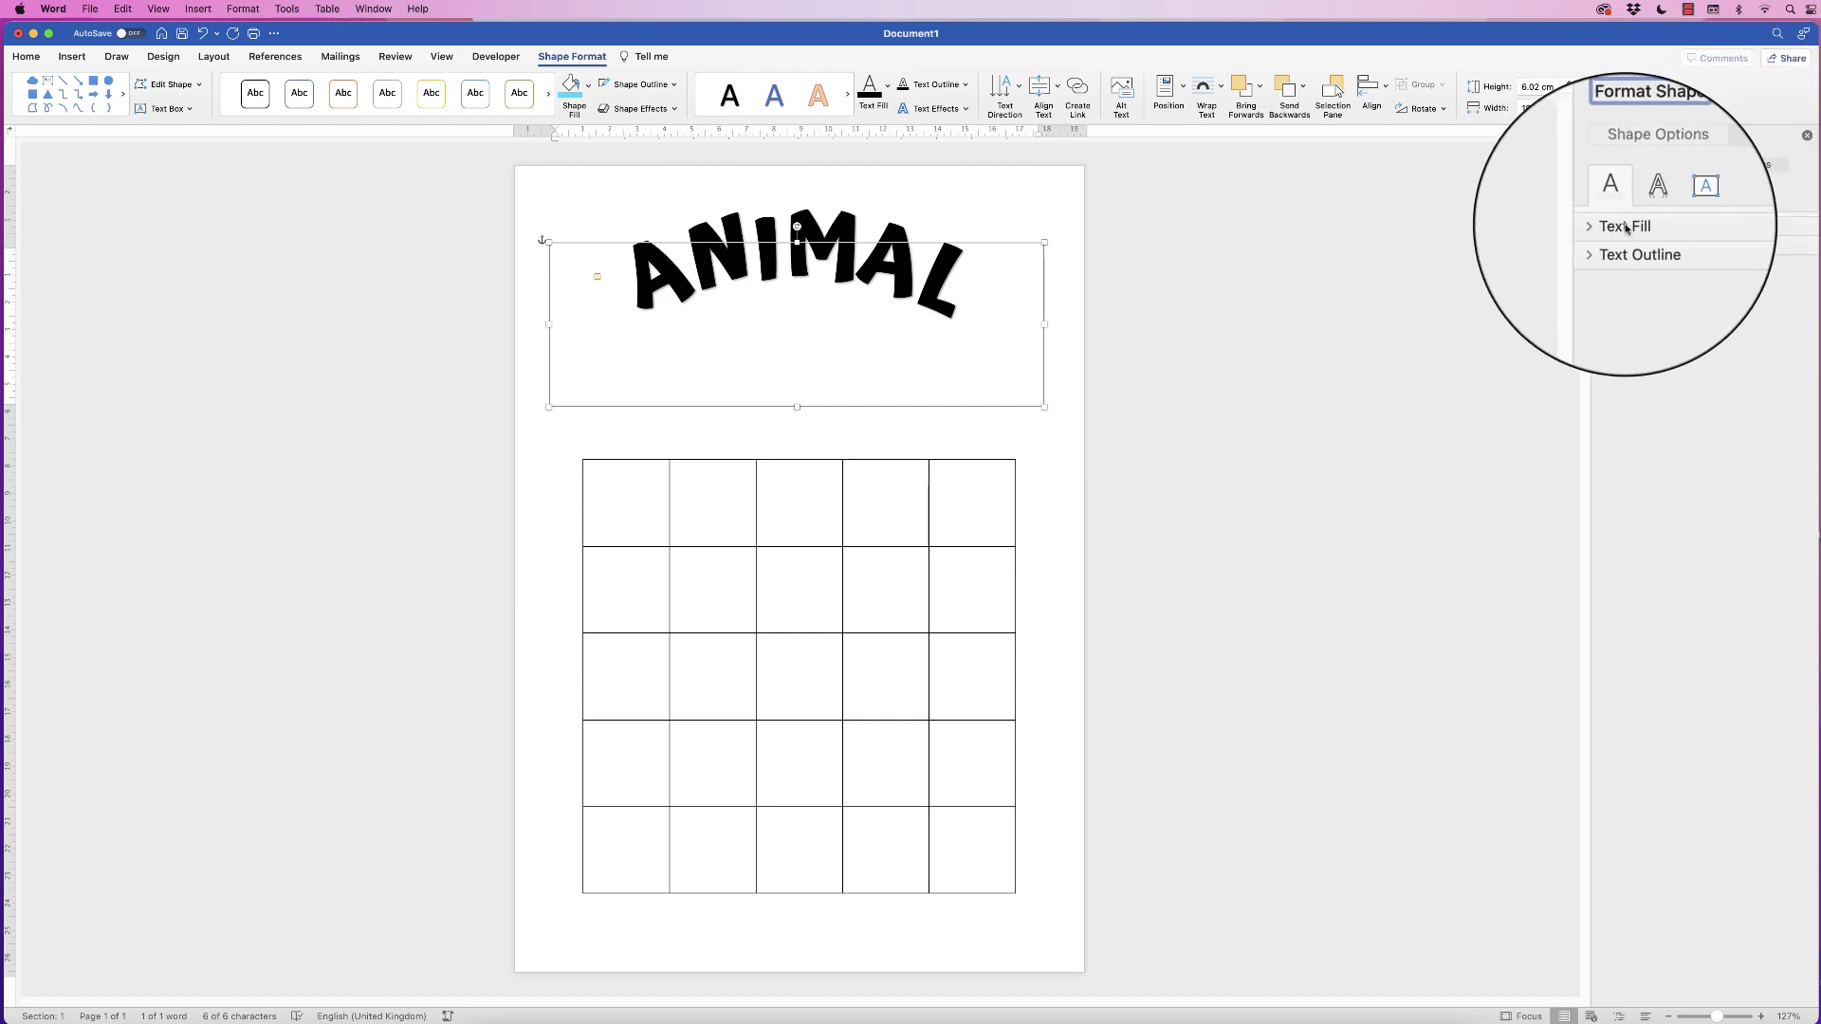
pyautogui.click(1603, 227)
pyautogui.scroll(-2, 1600, 351)
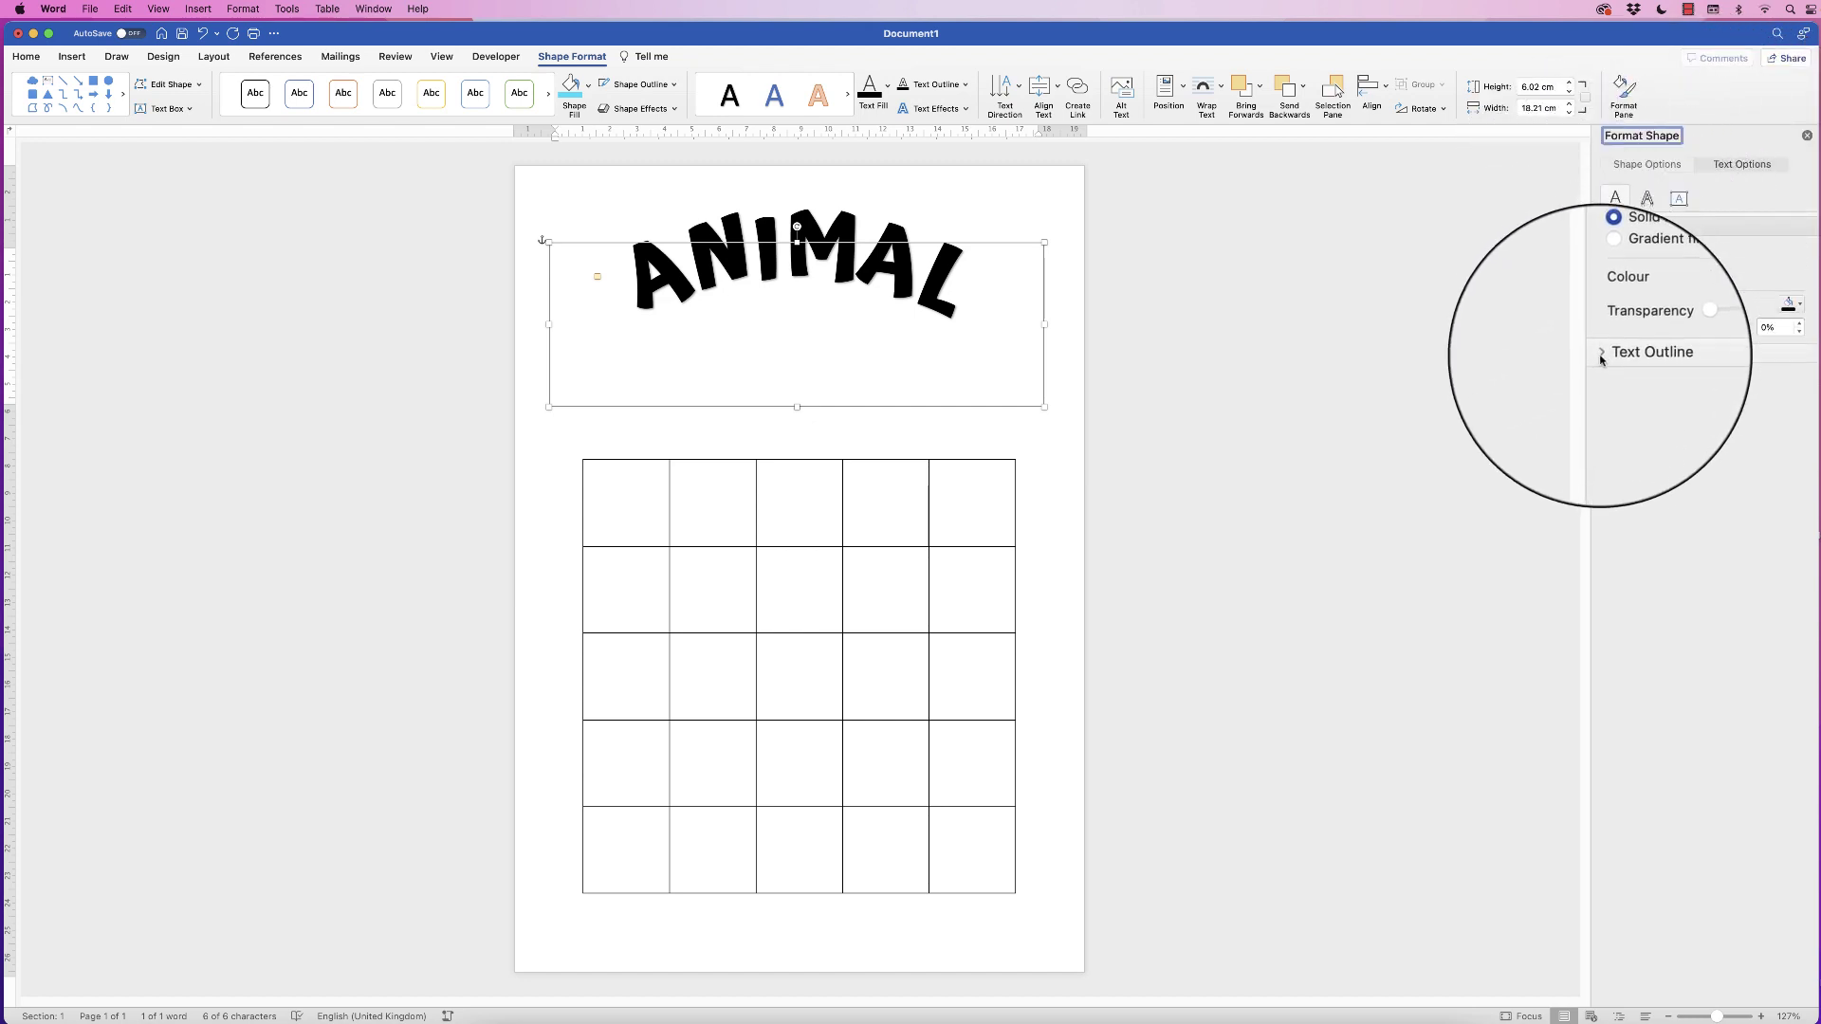
pyautogui.click(1601, 354)
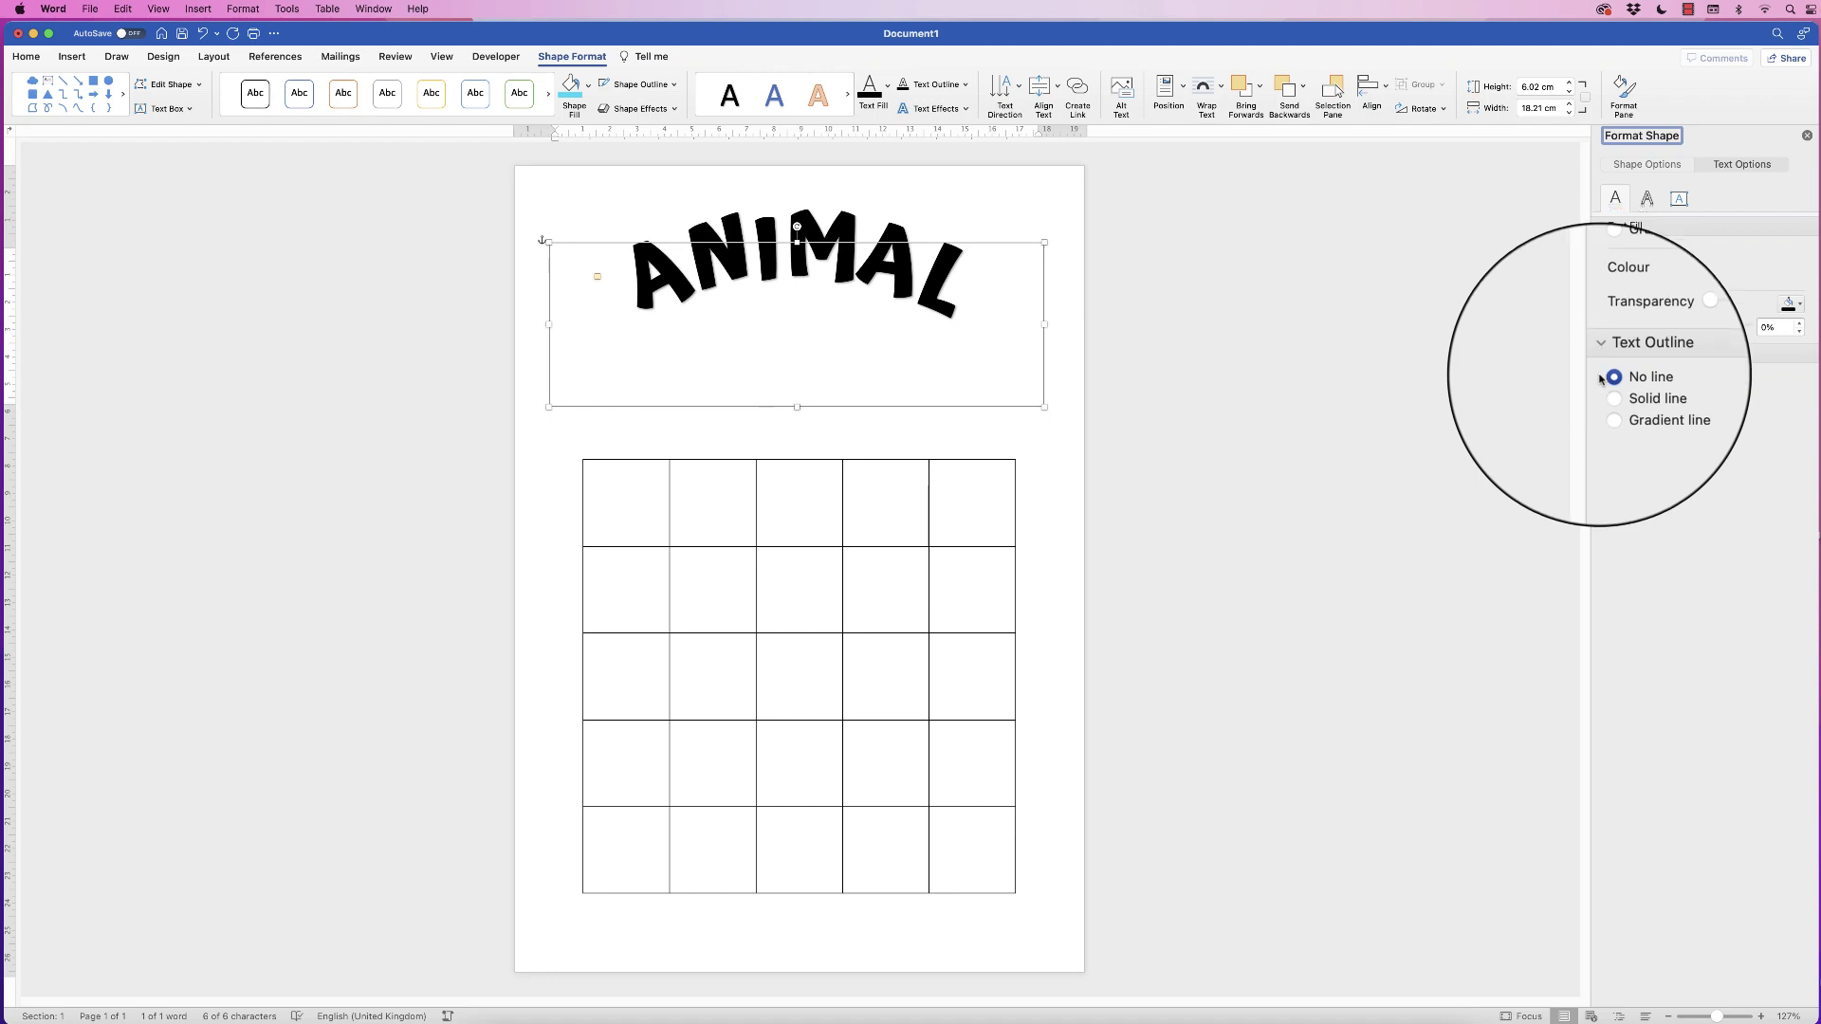
pyautogui.scroll(2, 1610, 313)
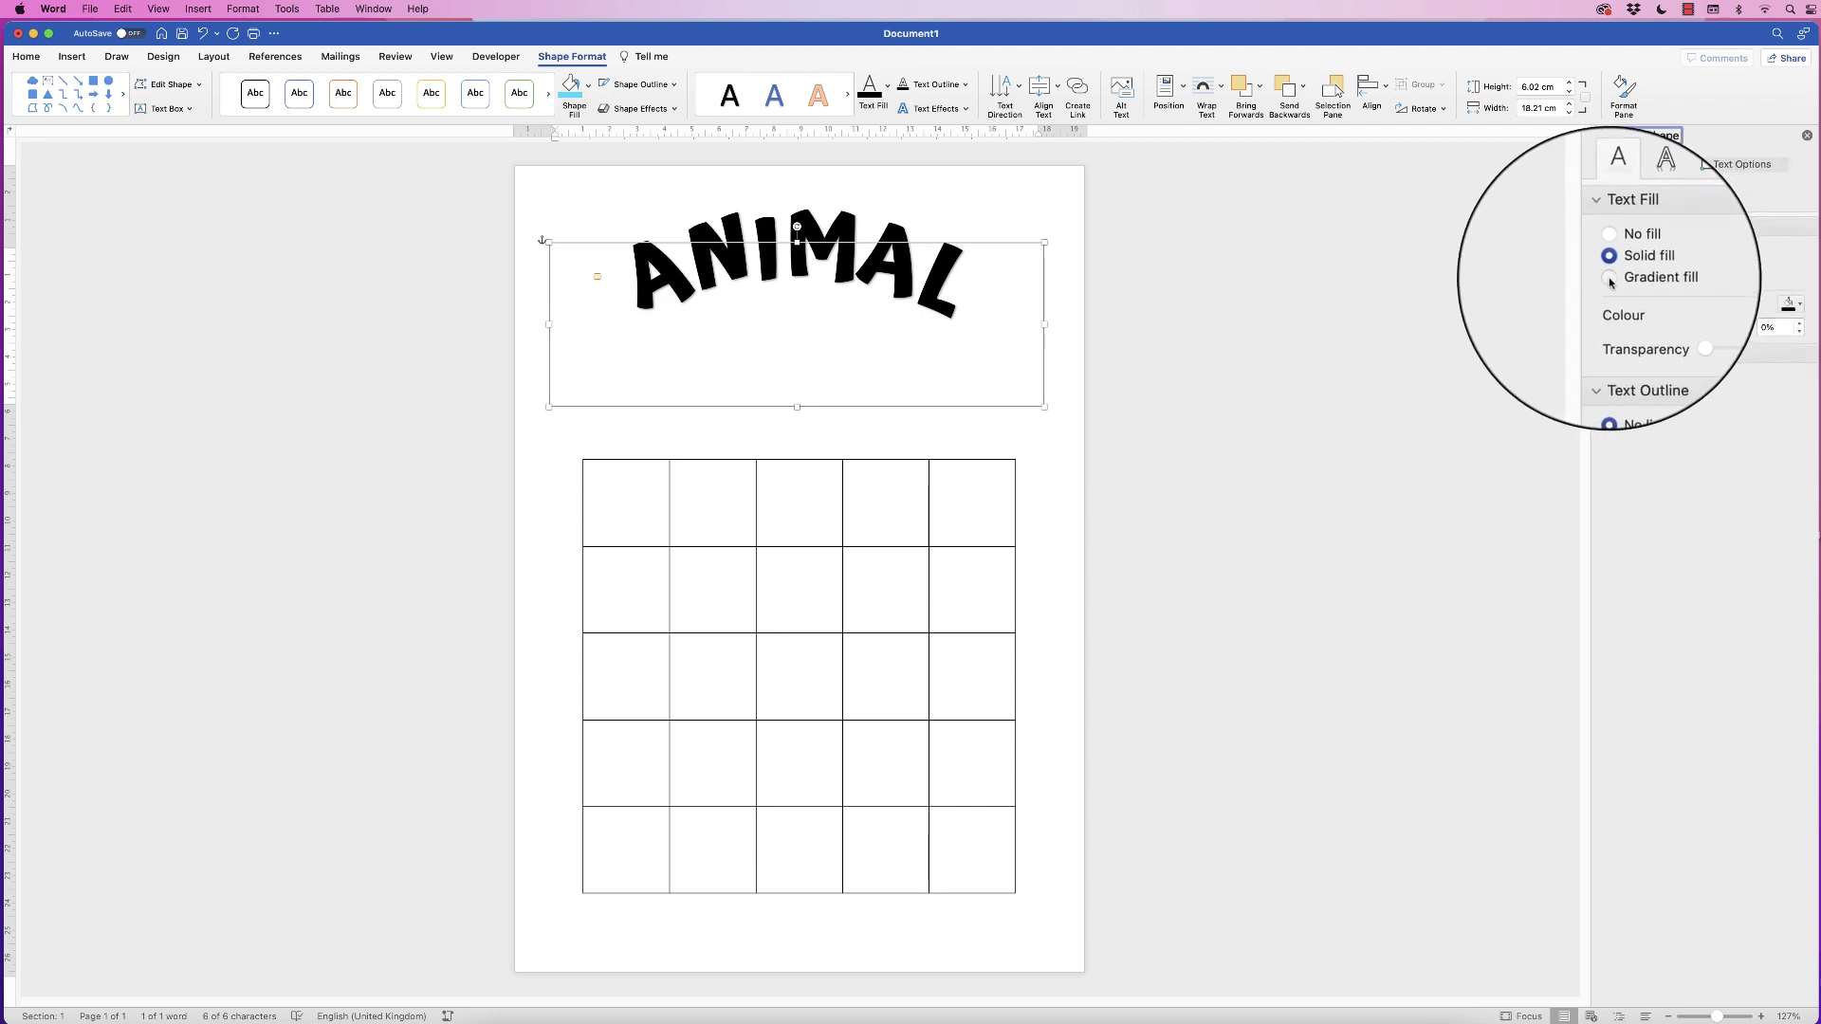
pyautogui.click(1610, 278)
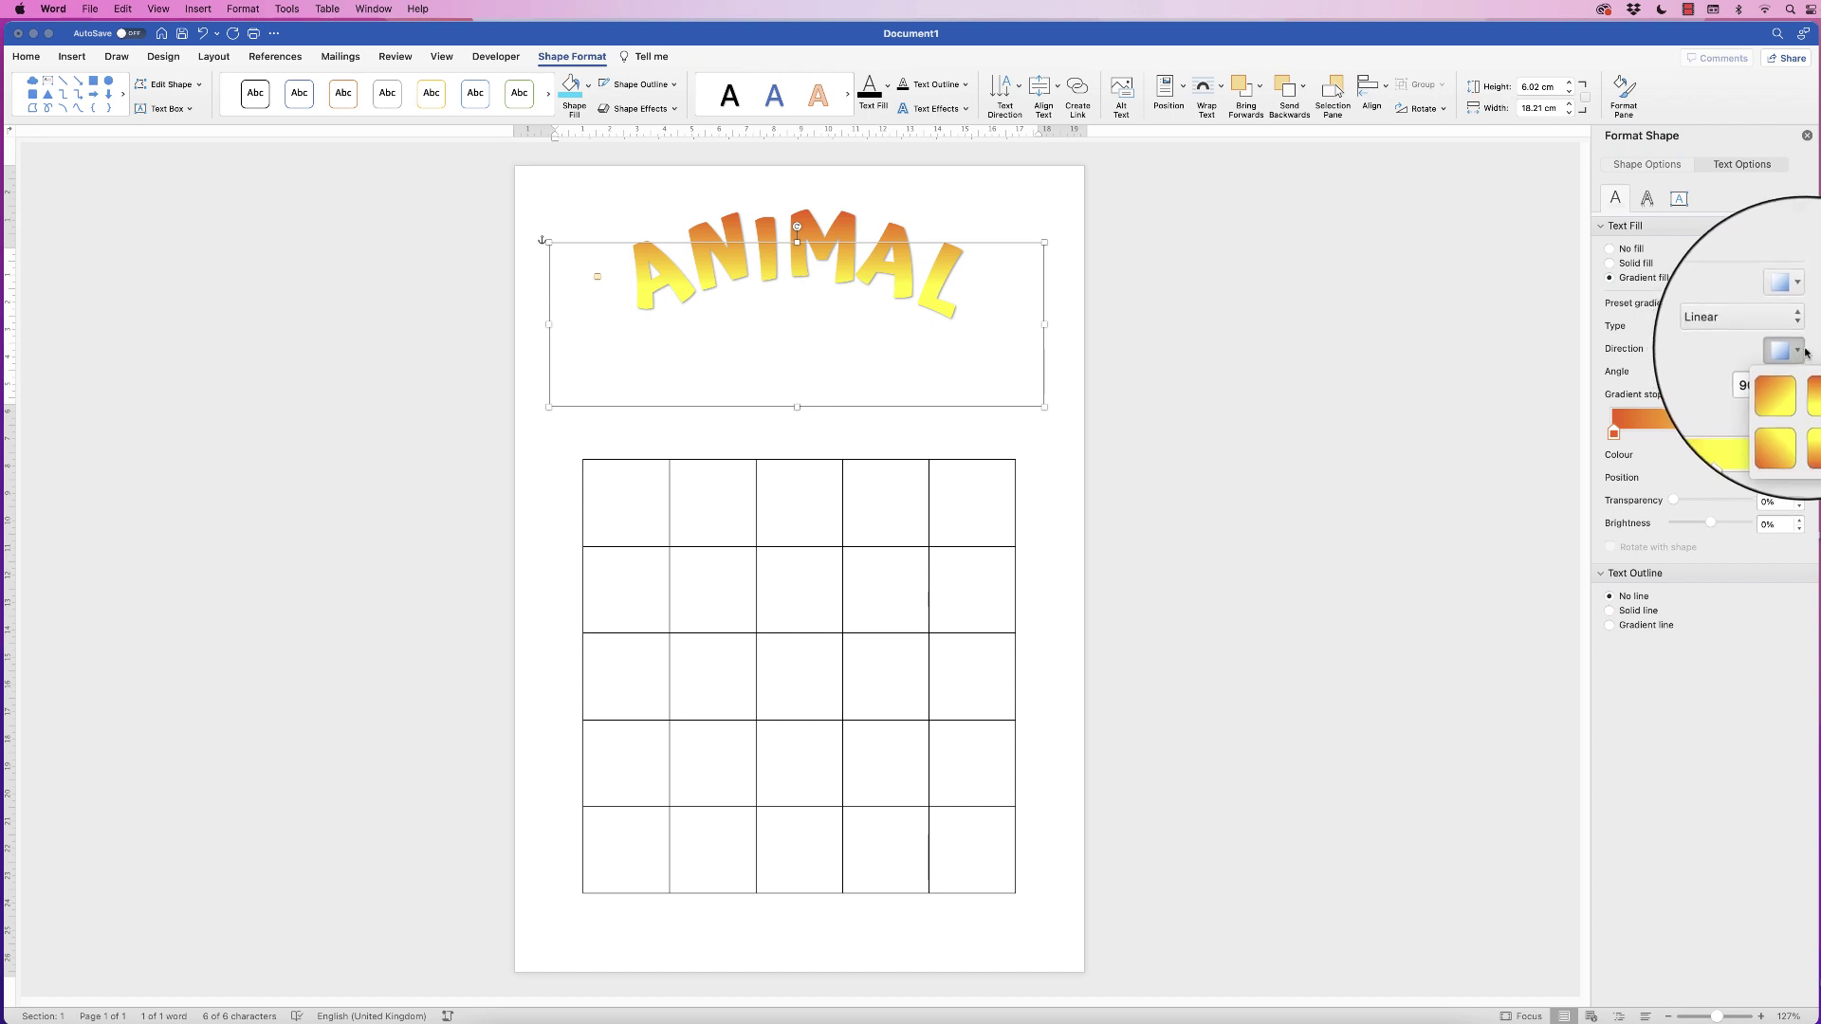
pyautogui.moveTo(1817, 360); pyautogui.dragTo(1771, 358)
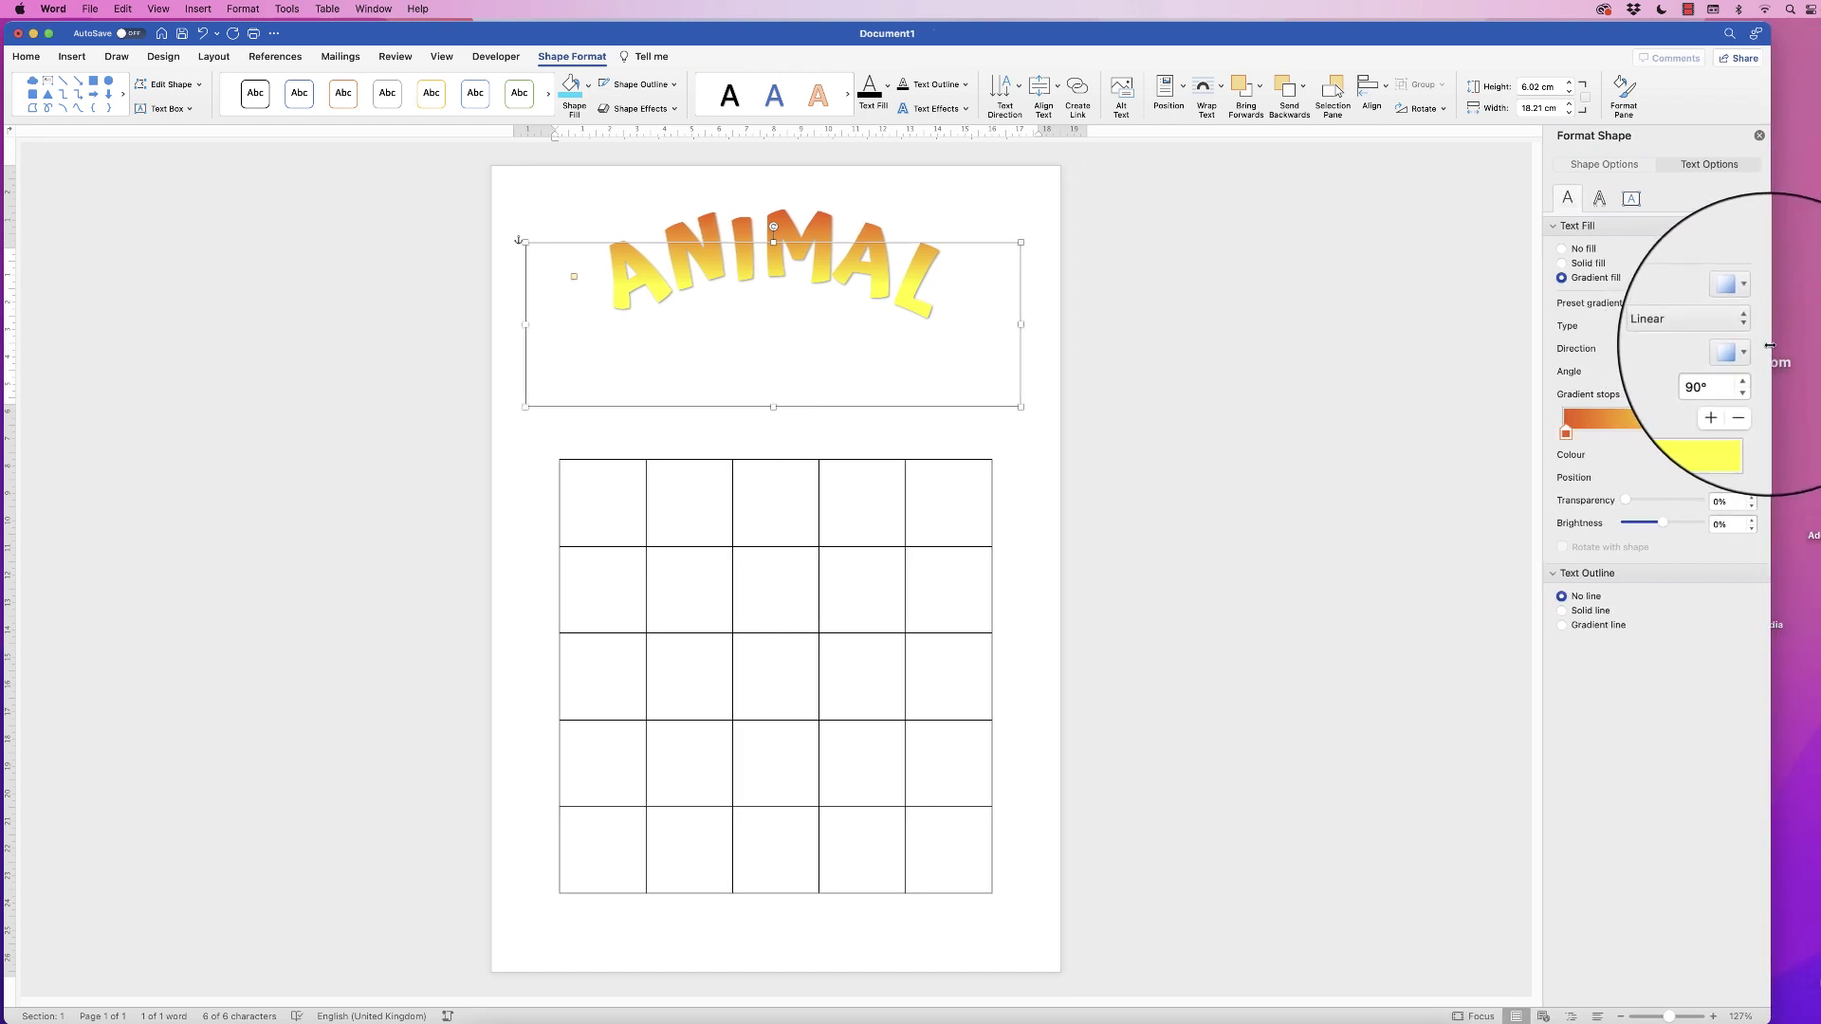
pyautogui.click(1744, 349)
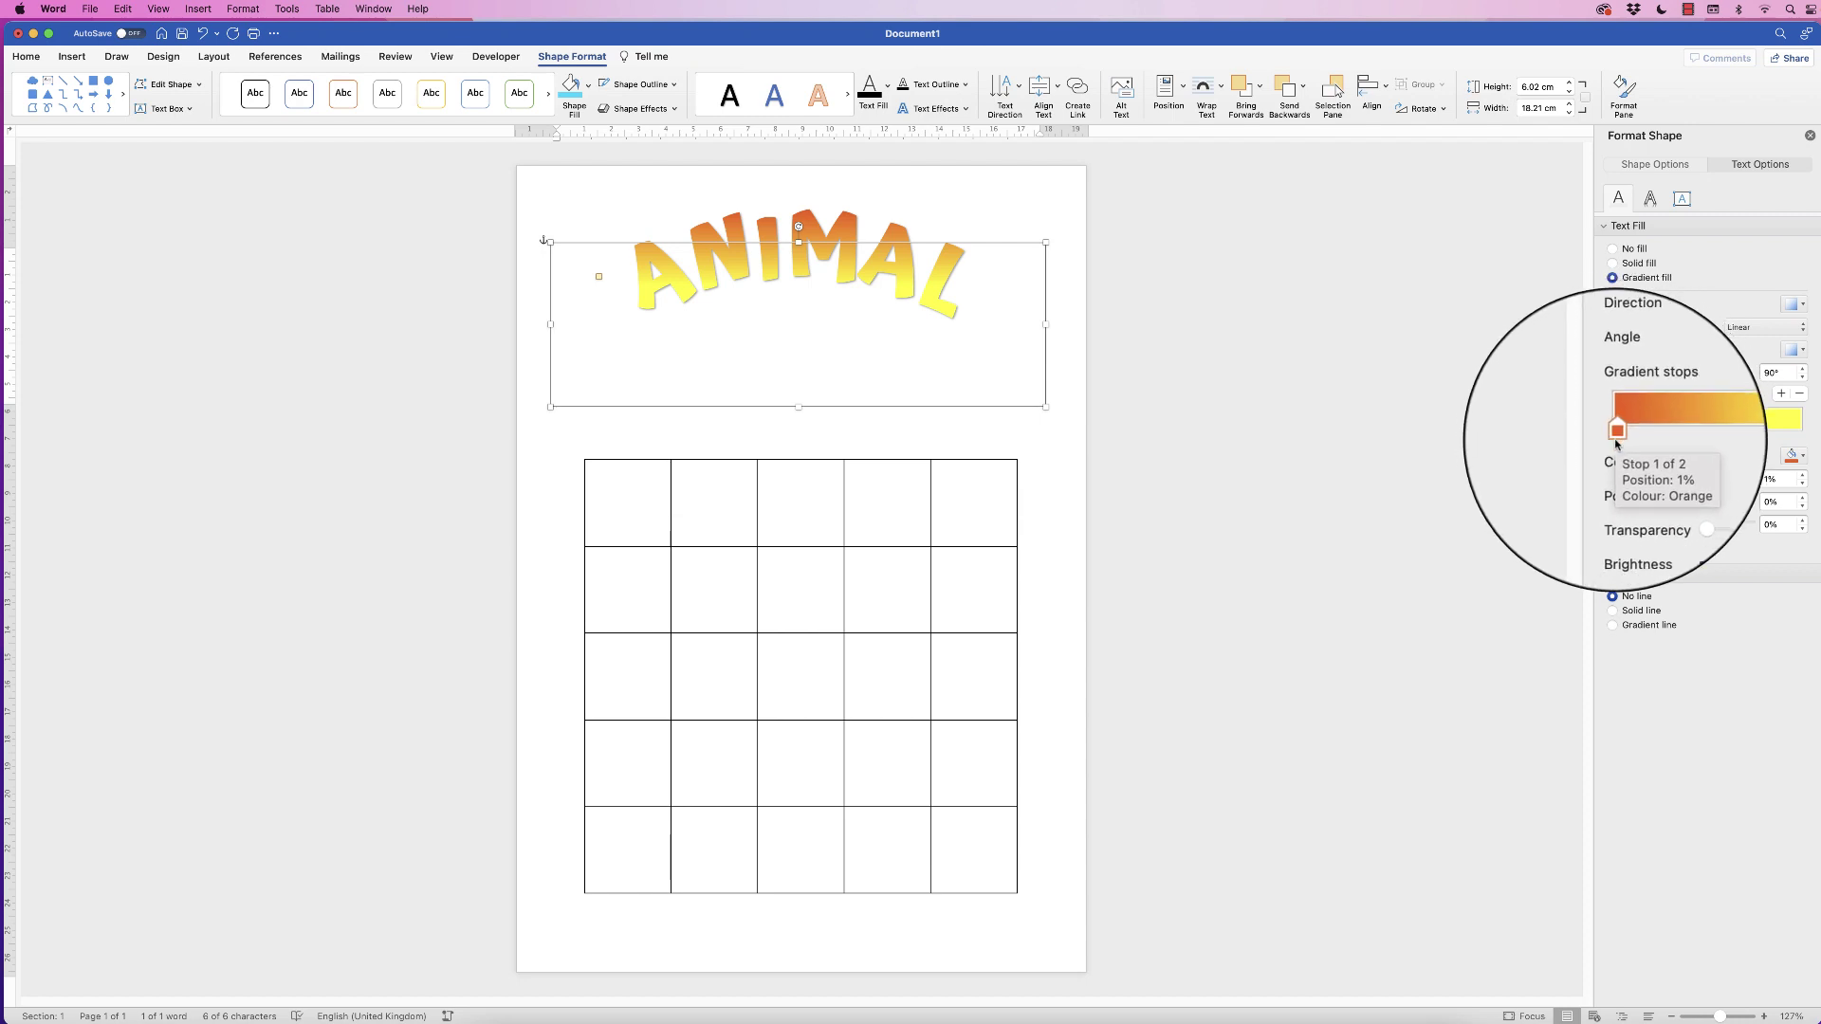
pyautogui.click(1804, 461)
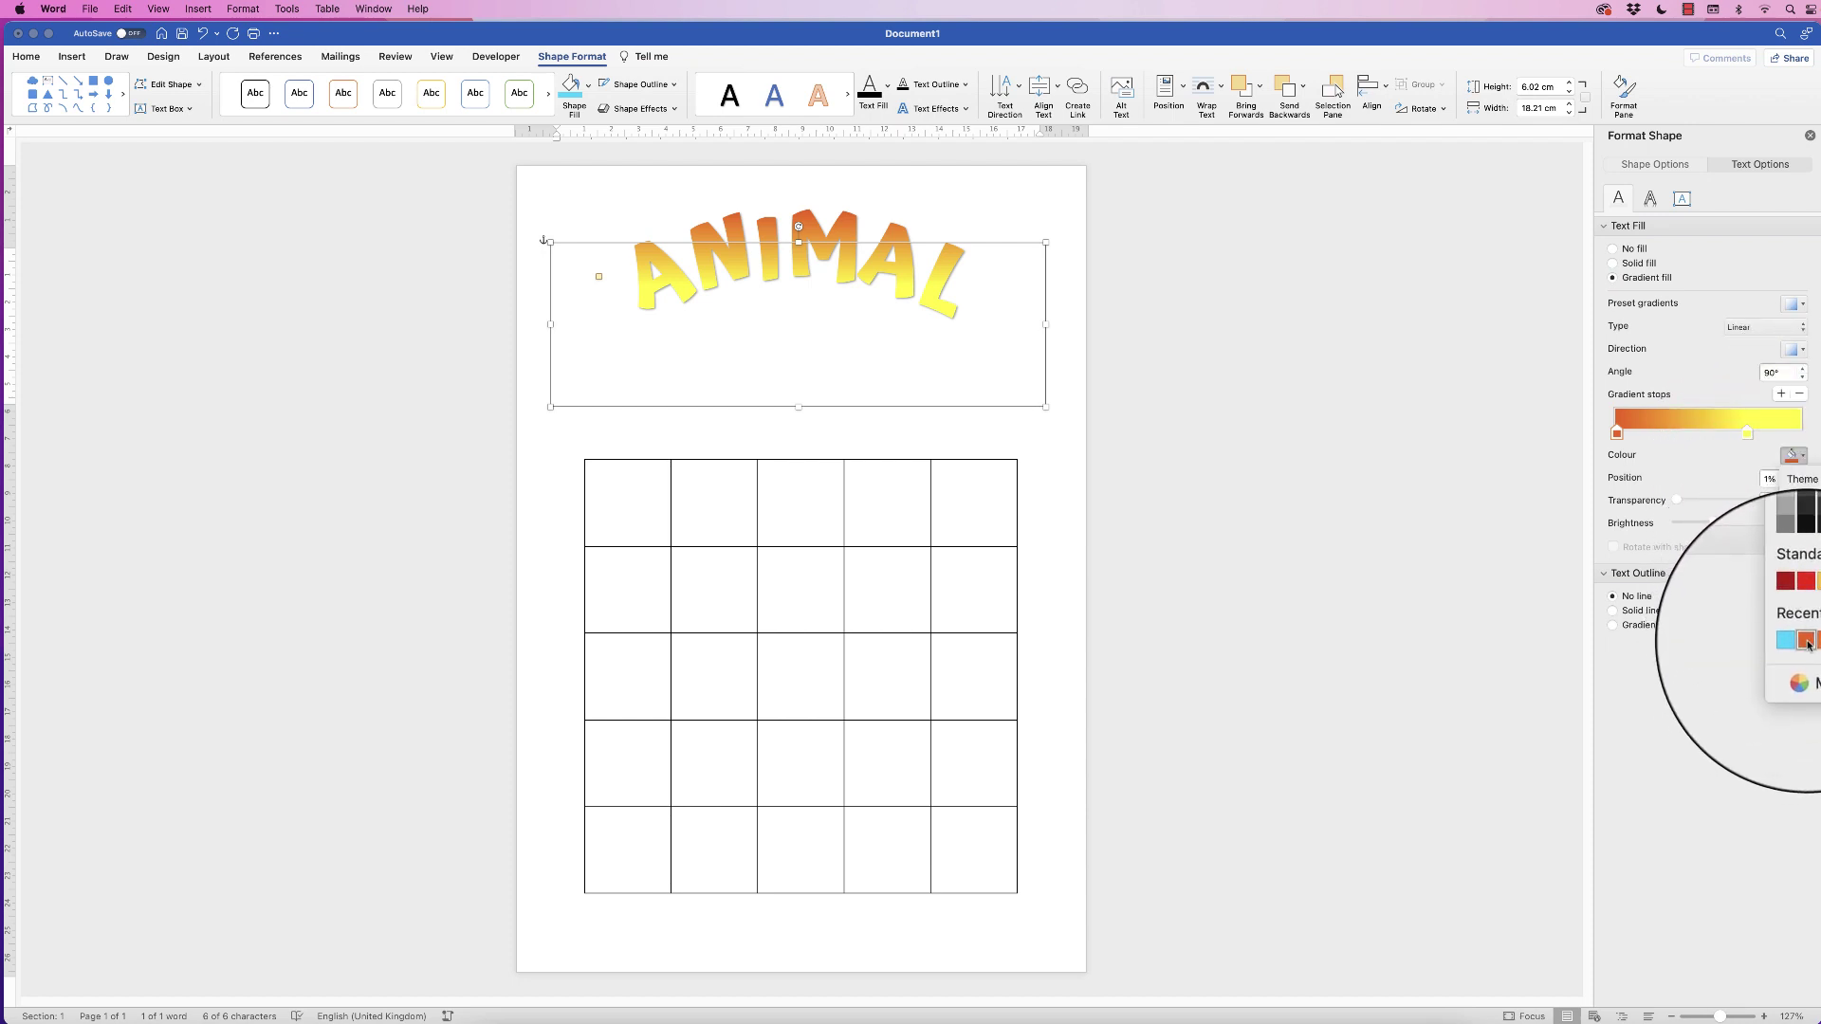
pyautogui.click(1808, 645)
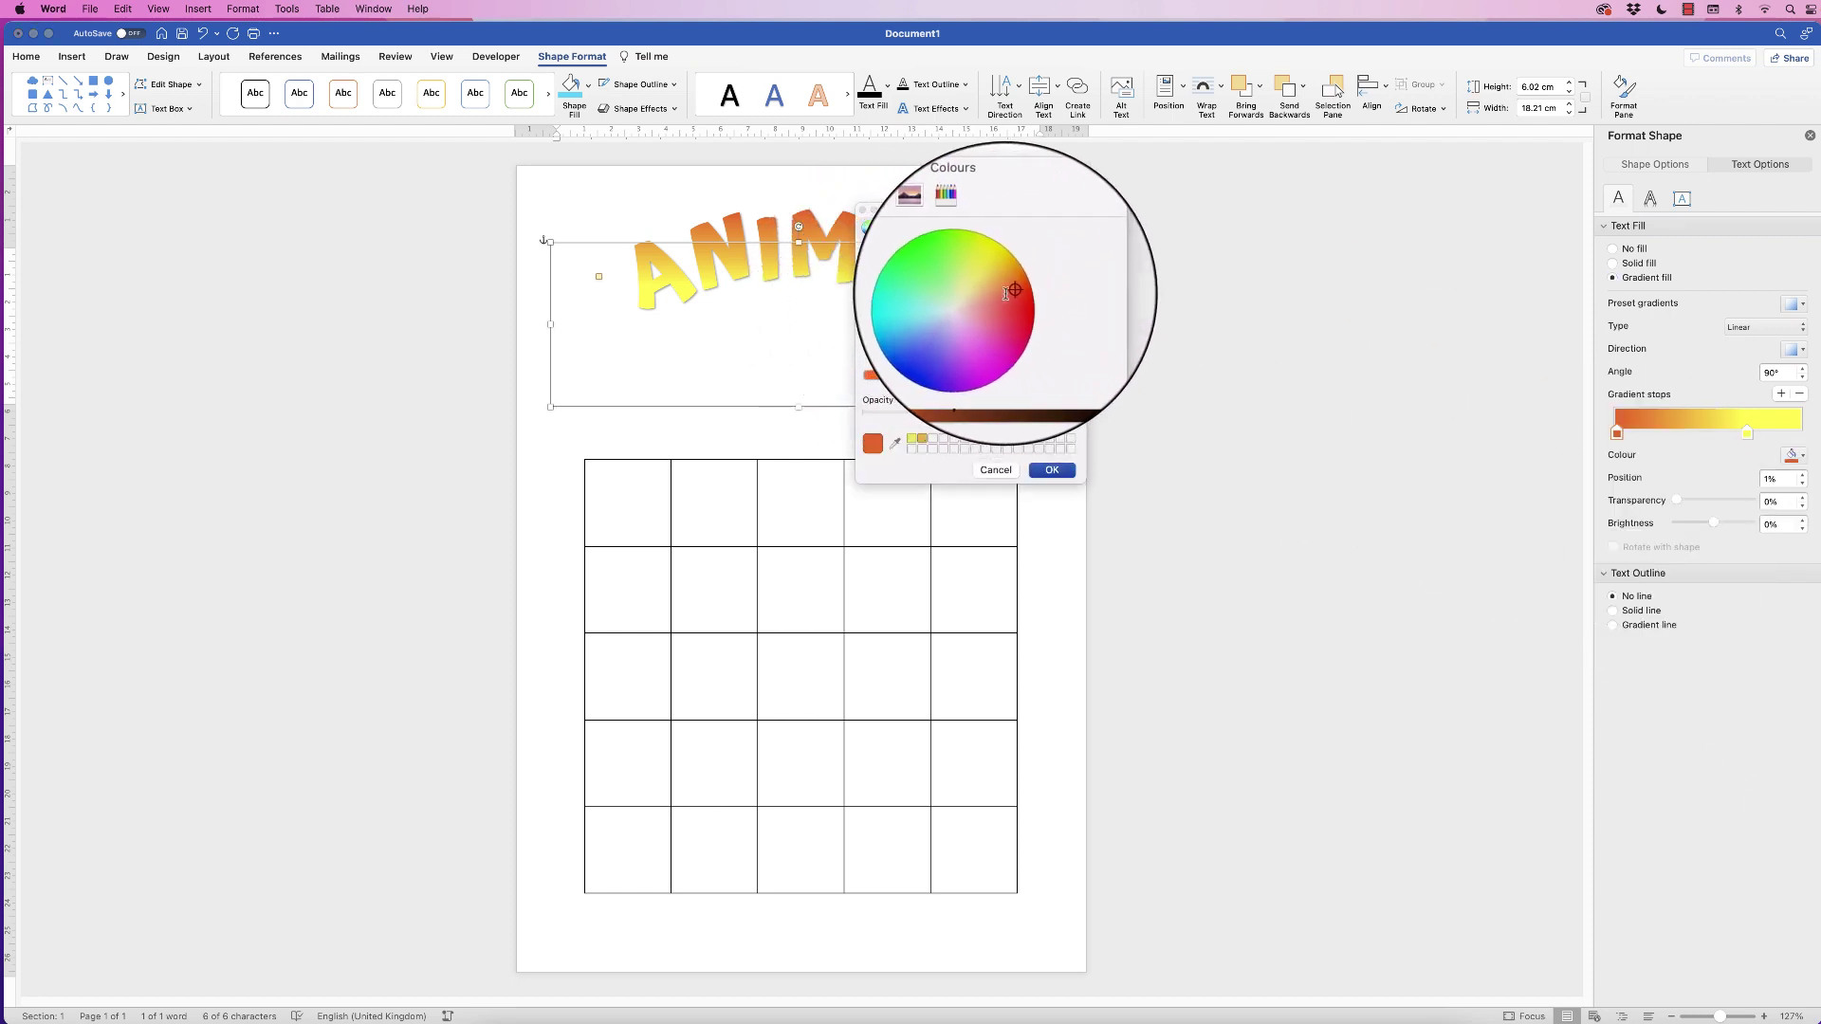
pyautogui.moveTo(1012, 287); pyautogui.dragTo(936, 296)
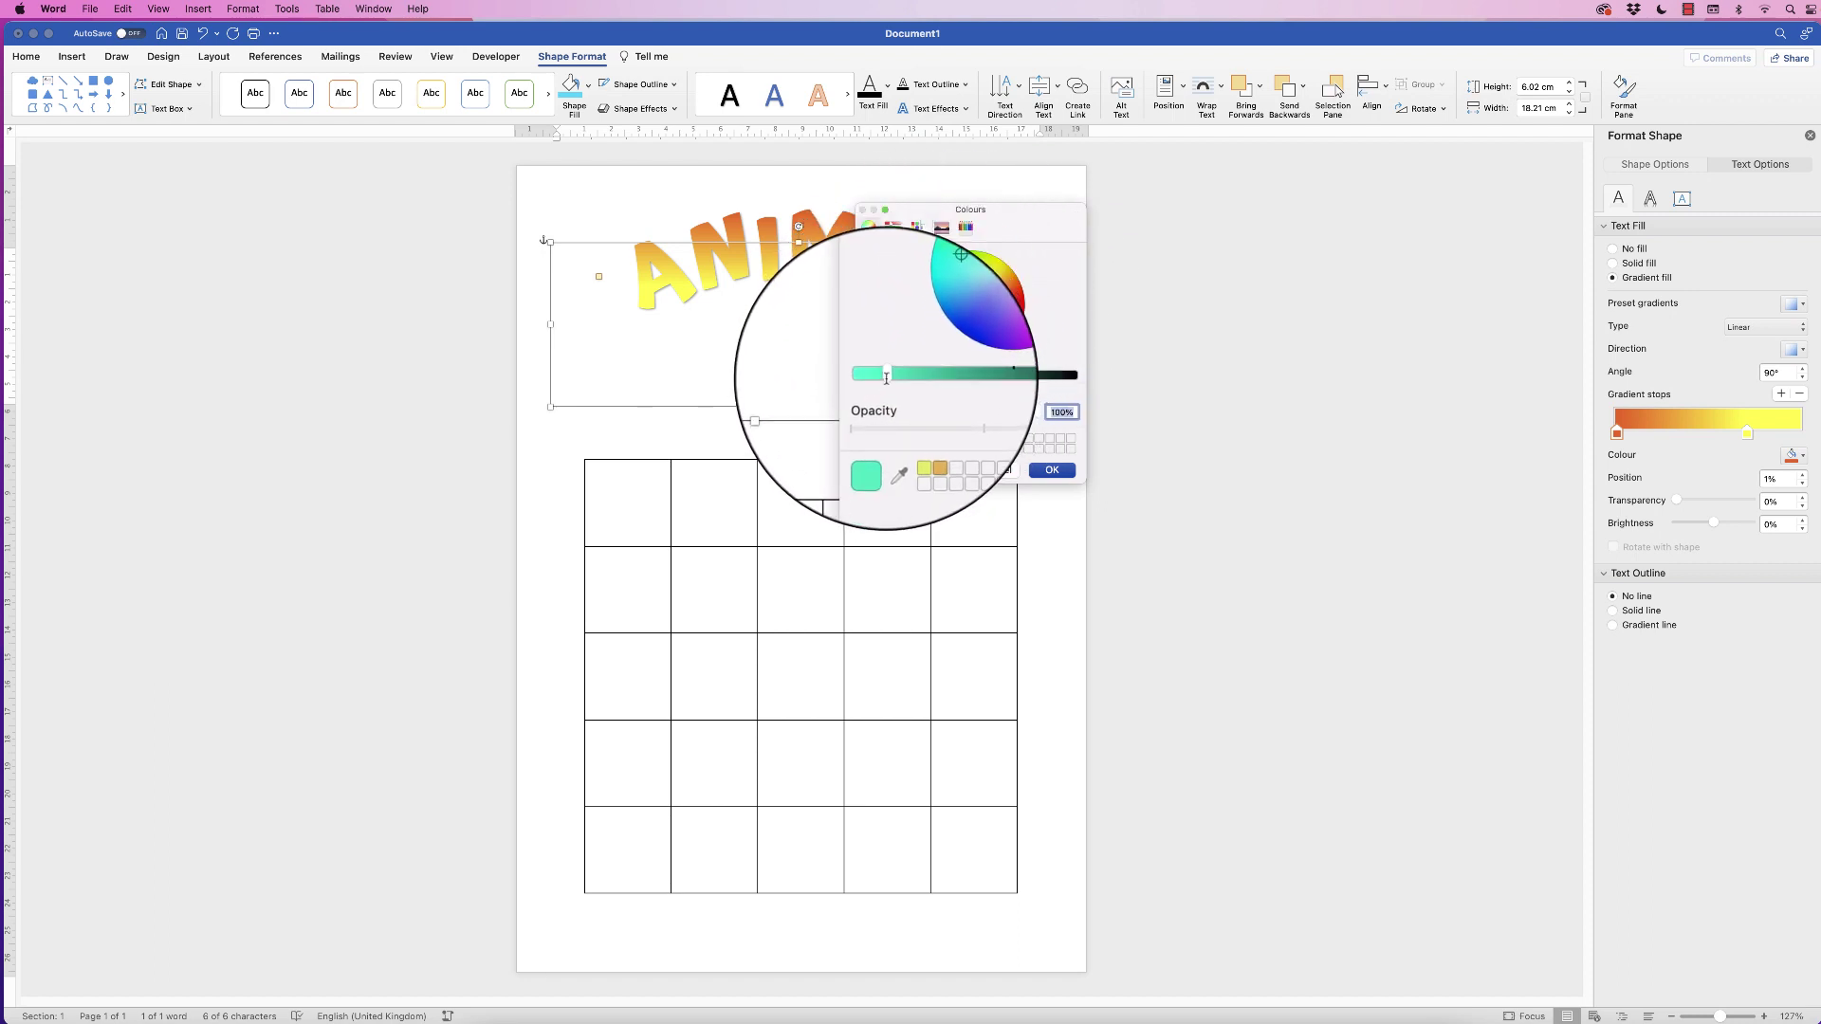
pyautogui.moveTo(886, 377)
pyautogui.mouseDown()
pyautogui.moveTo(943, 375)
pyautogui.moveTo(889, 375)
pyautogui.mouseUp()
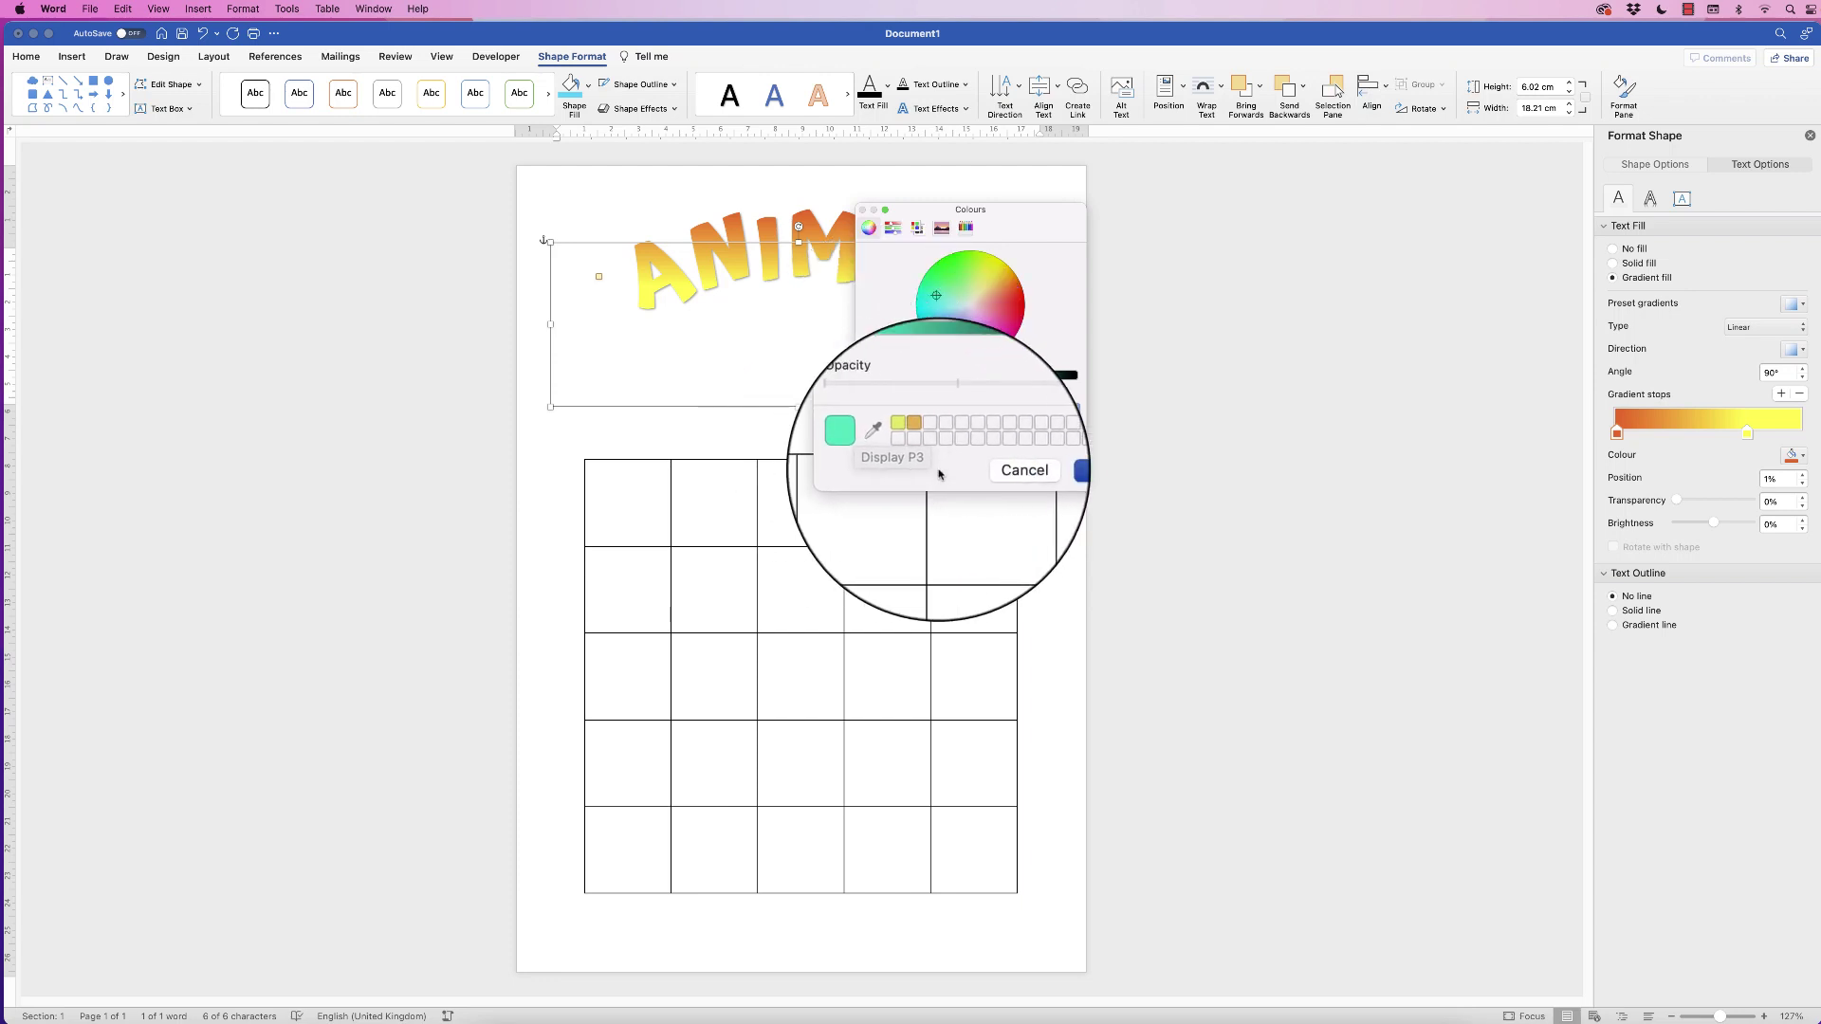
pyautogui.click(986, 465)
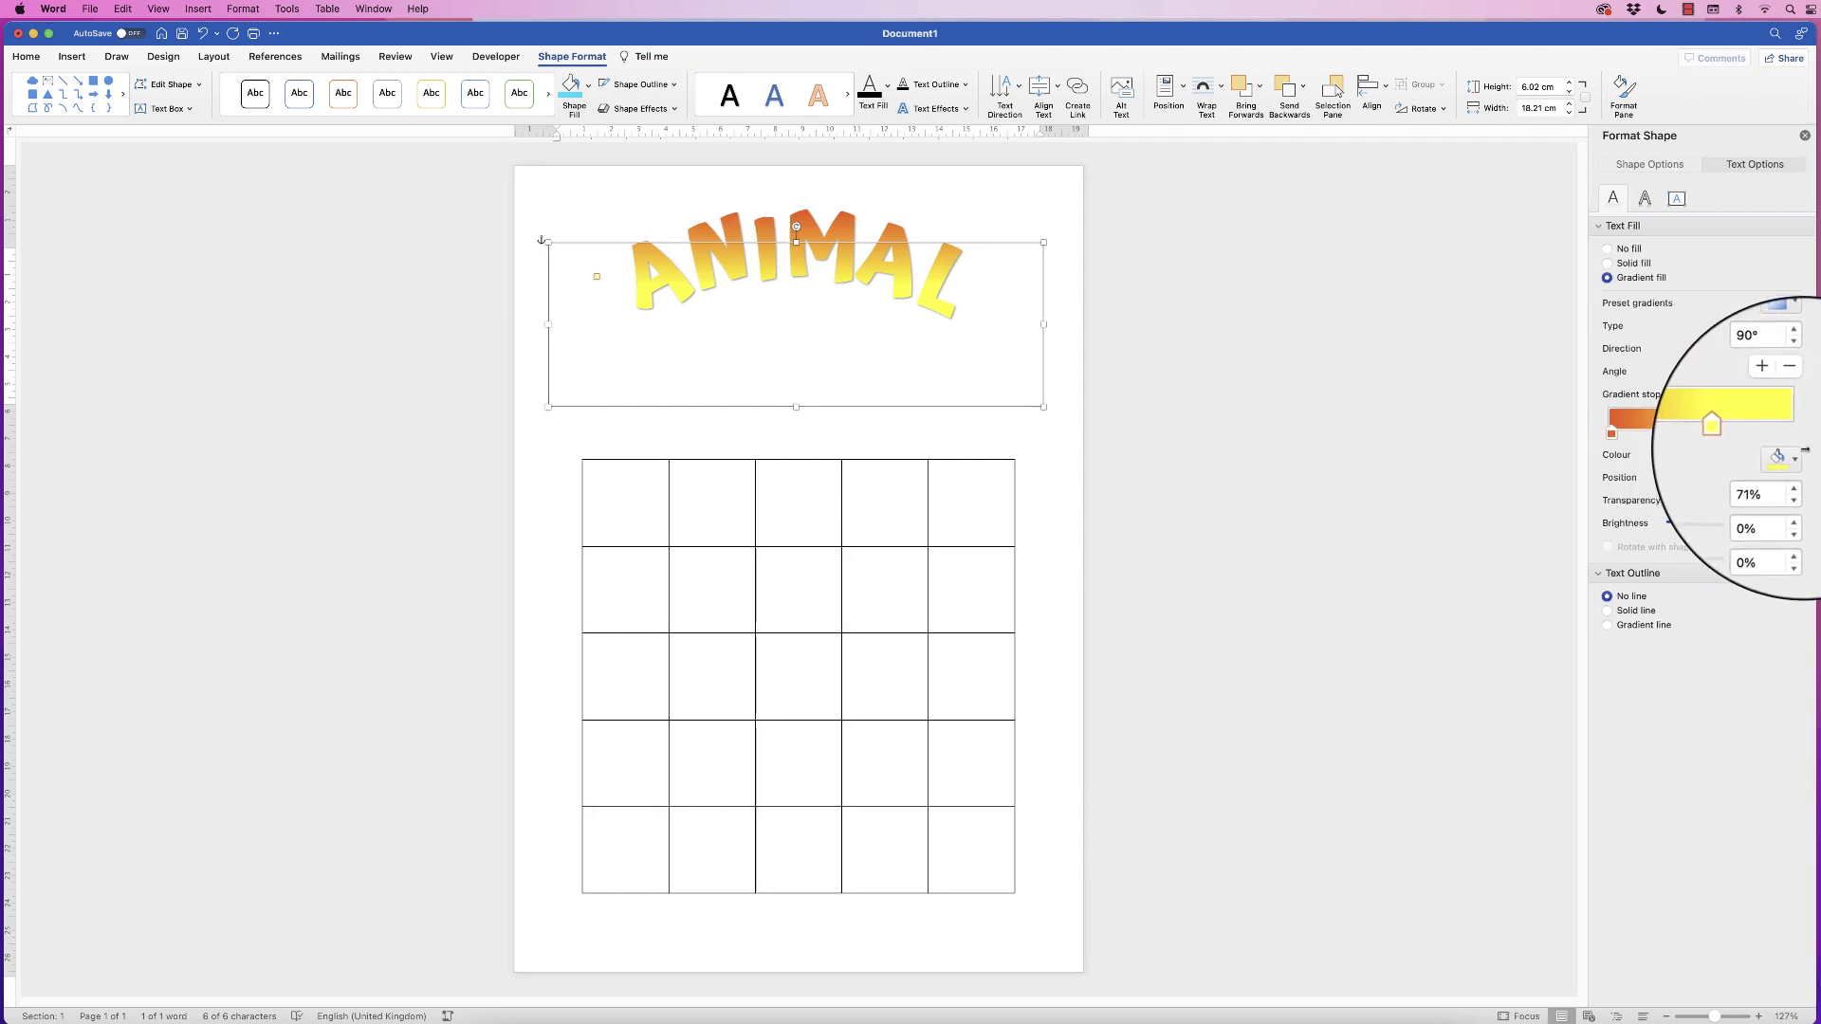
# Set the ANIMAL gradient's second stop to standard yellow and move it to the 80% position.
pyautogui.moveTo(1817, 449); pyautogui.dragTo(1764, 448)
pyautogui.click(1727, 441)
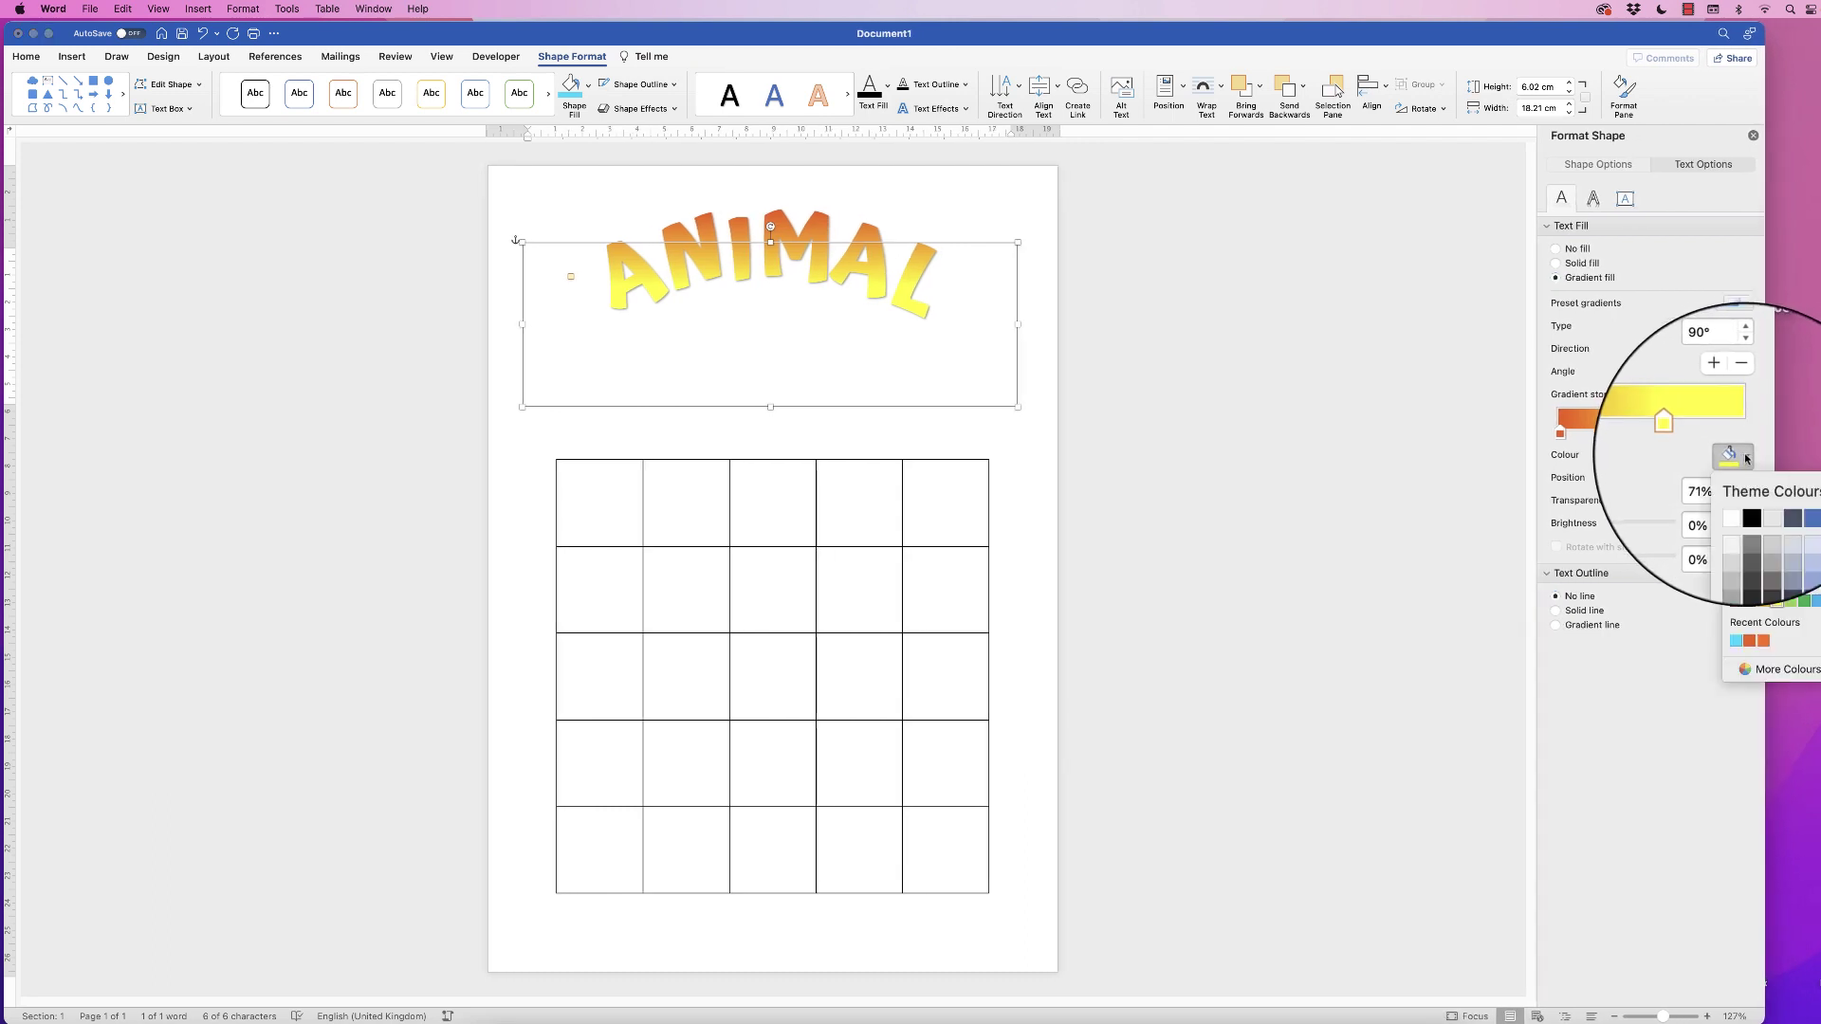
pyautogui.click(1775, 605)
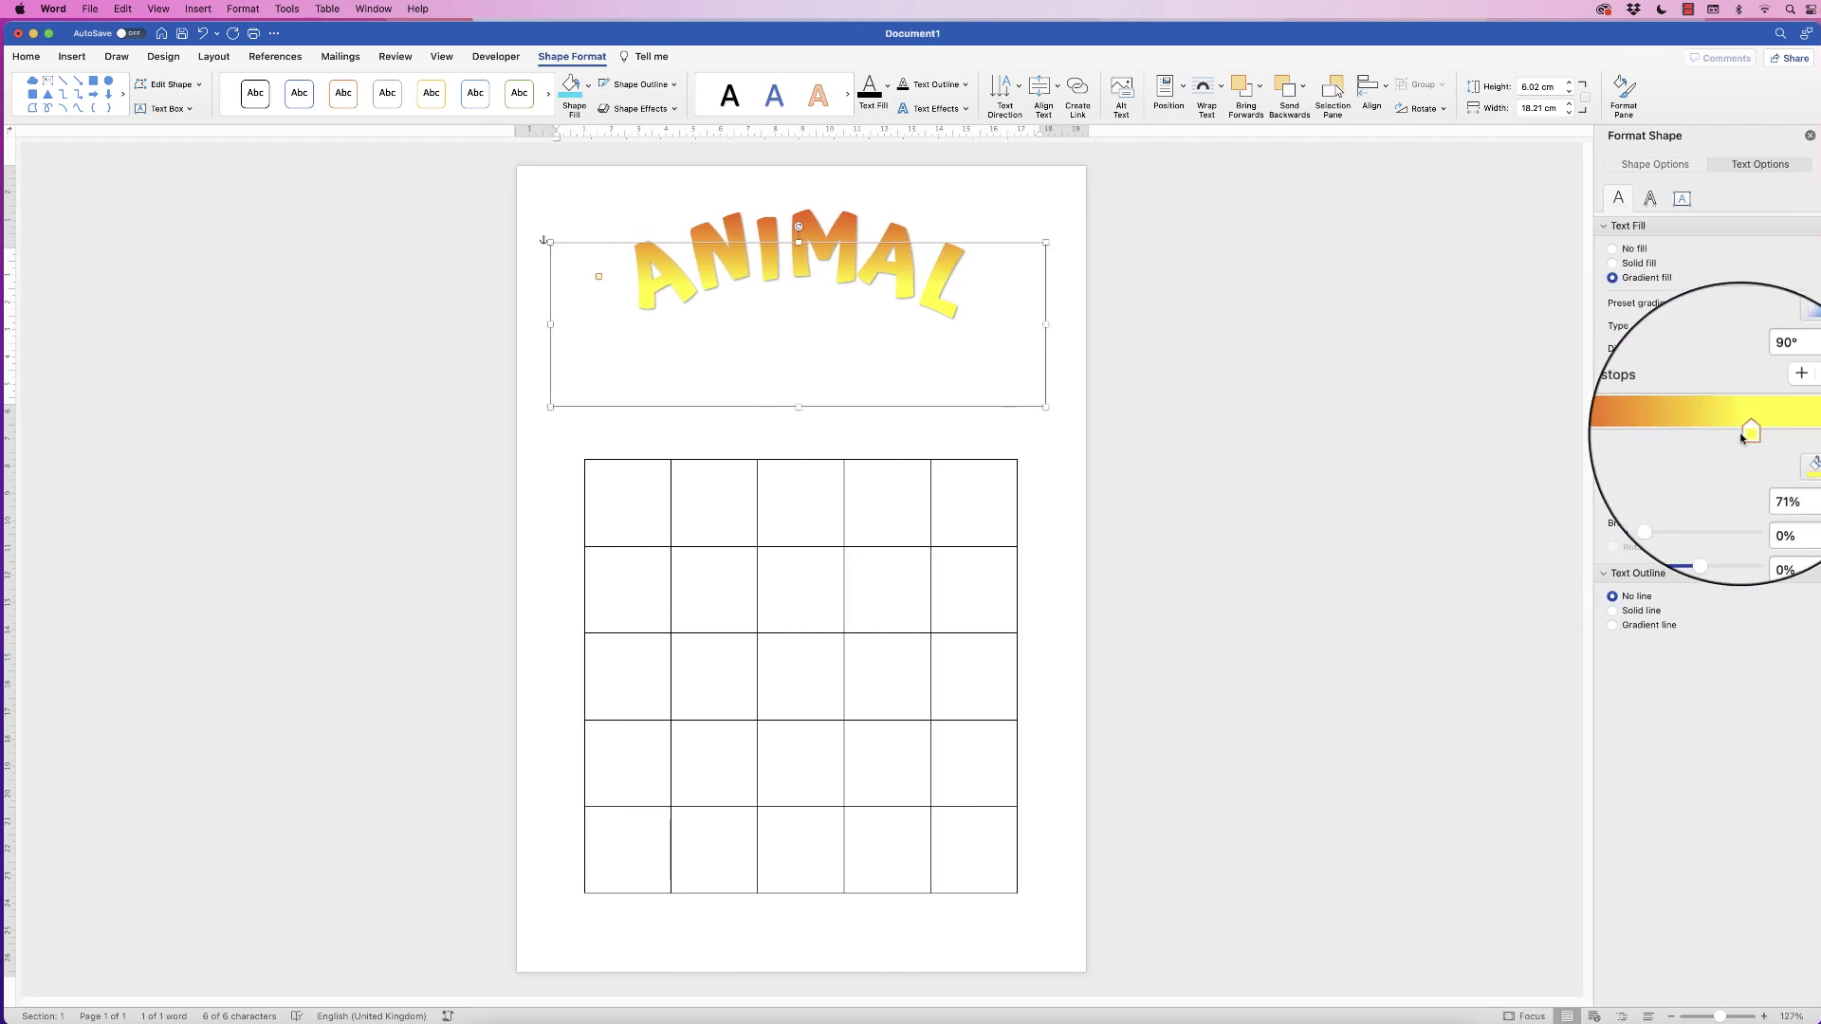
pyautogui.moveTo(1748, 436)
pyautogui.mouseDown()
pyautogui.moveTo(1797, 434)
pyautogui.moveTo(1691, 435)
pyautogui.moveTo(1764, 434)
pyautogui.mouseUp()
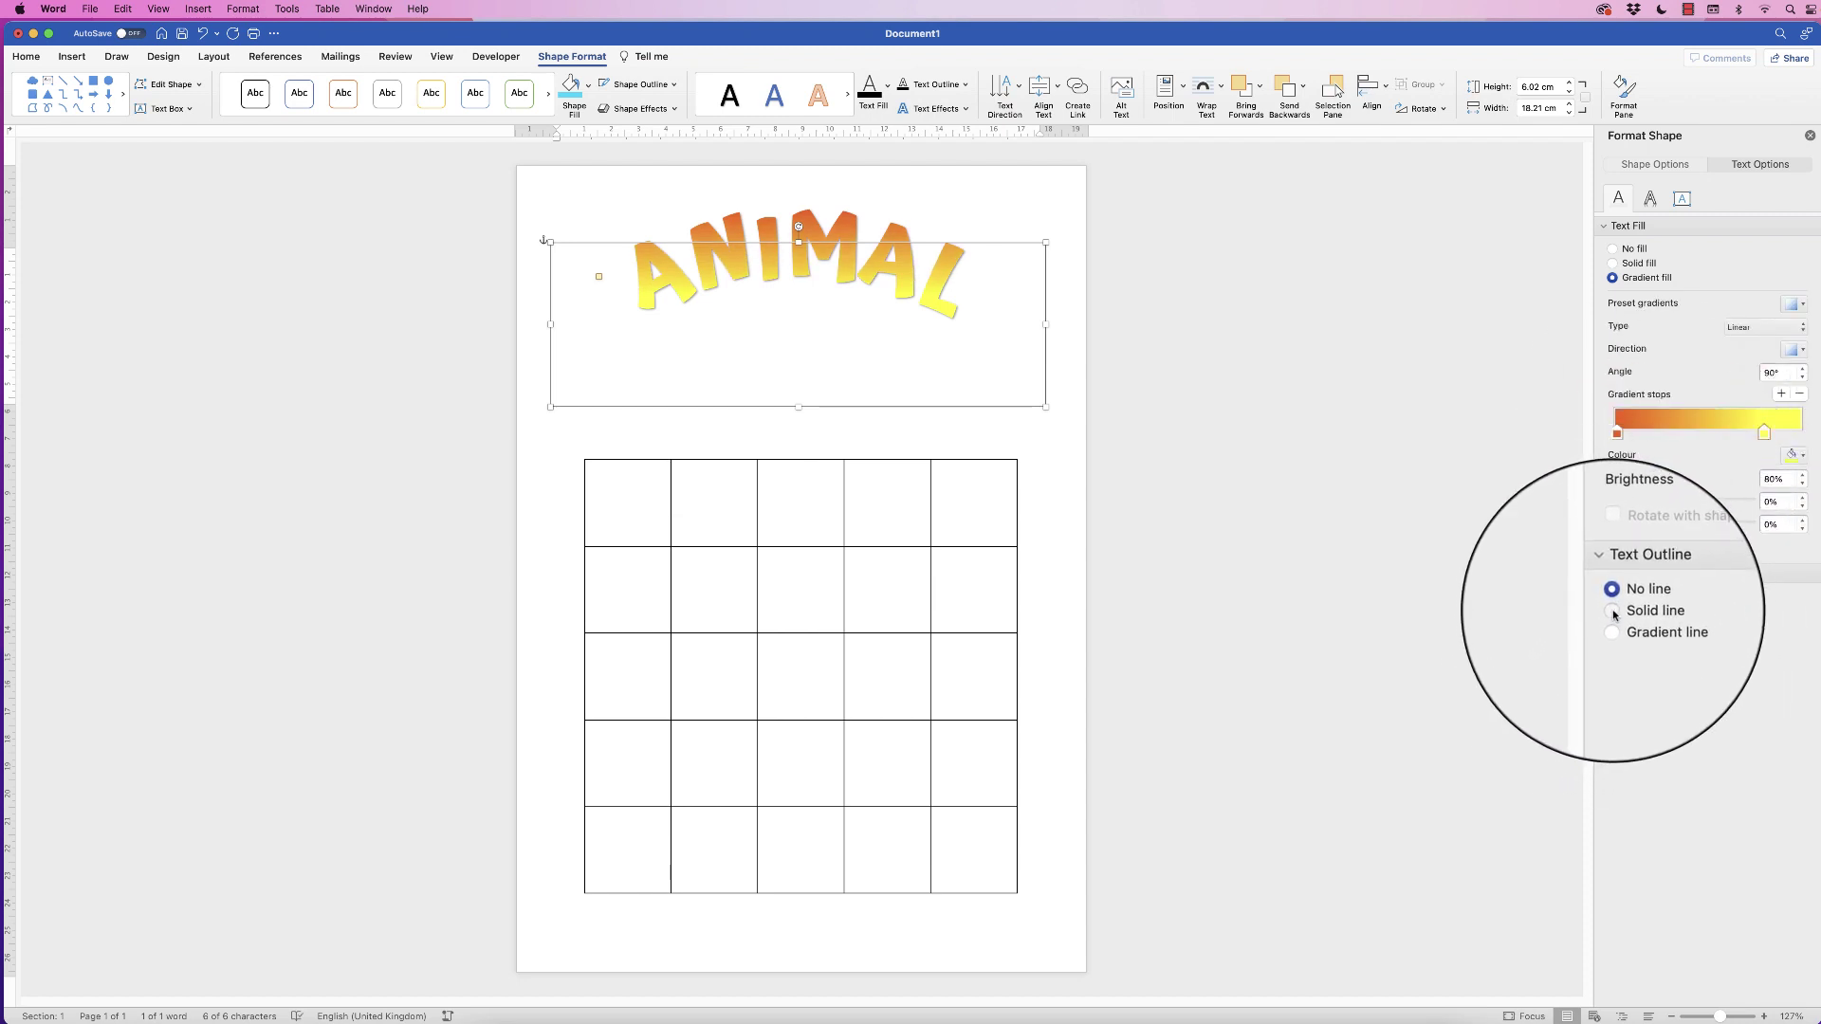
# Give the ANIMAL text a solid orange outline with a width of 3 pt.
pyautogui.click(1612, 612)
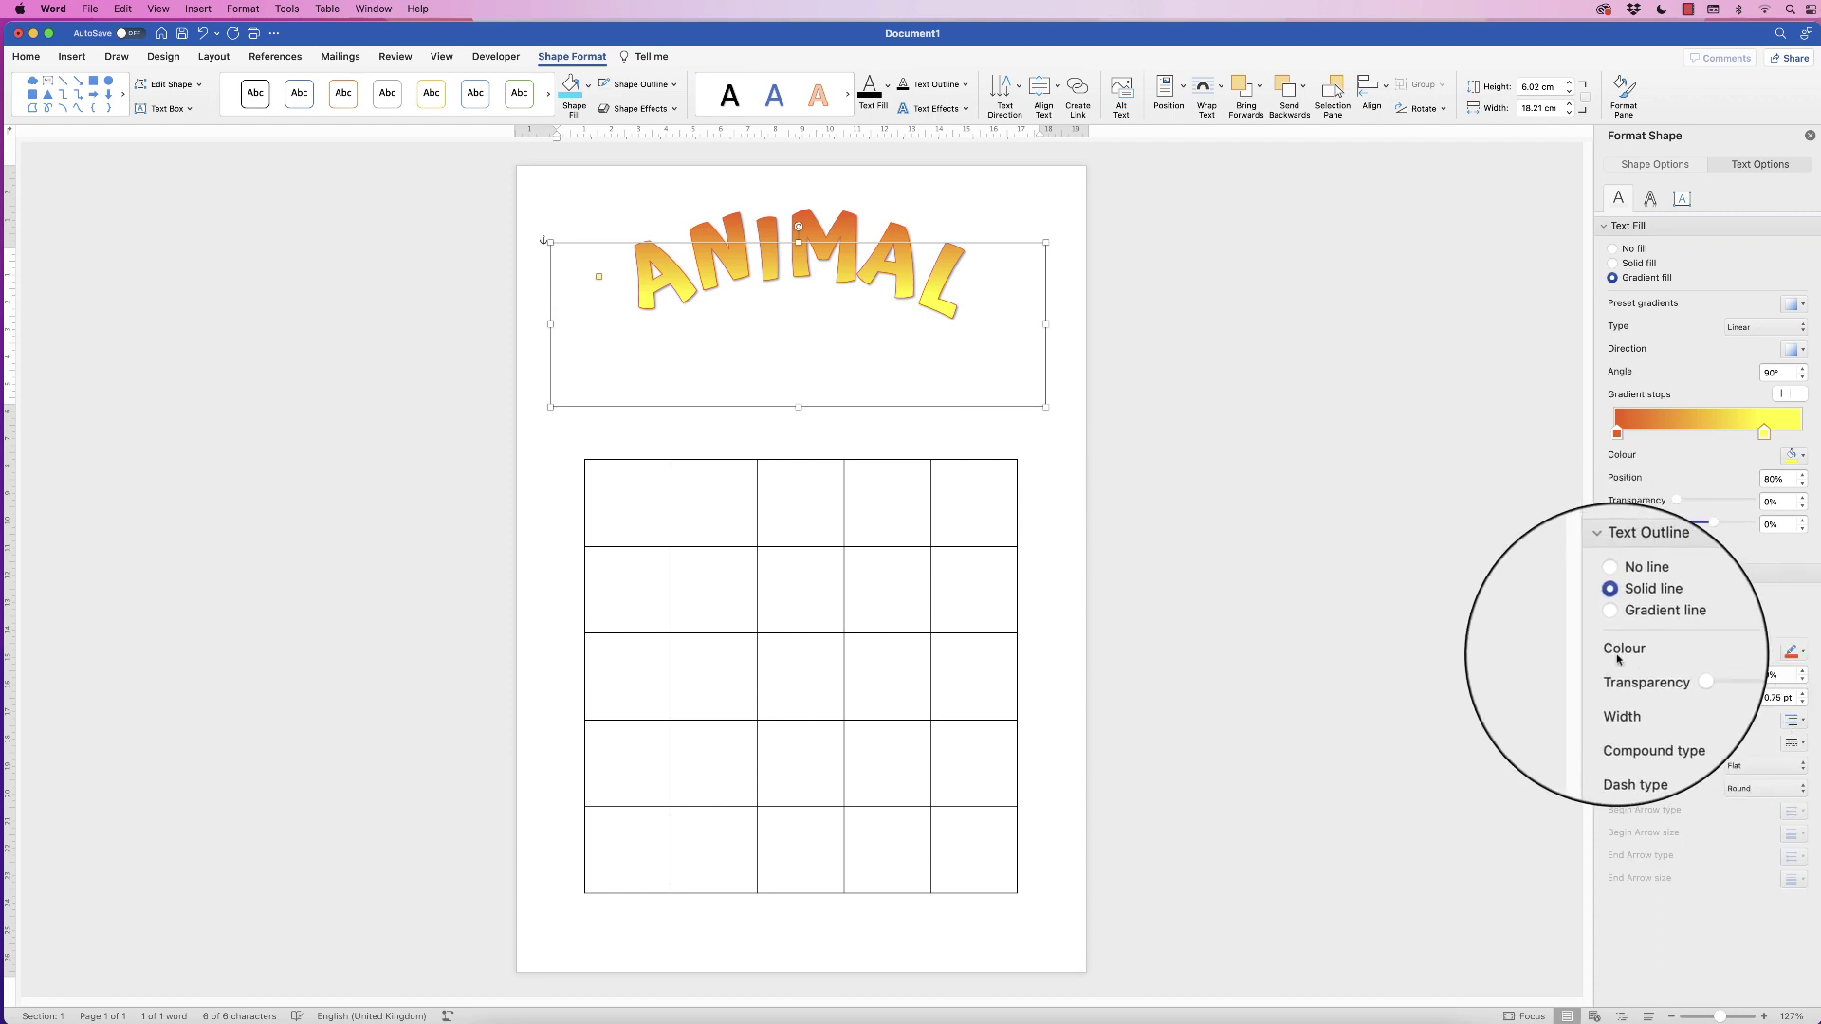
pyautogui.click(1803, 652)
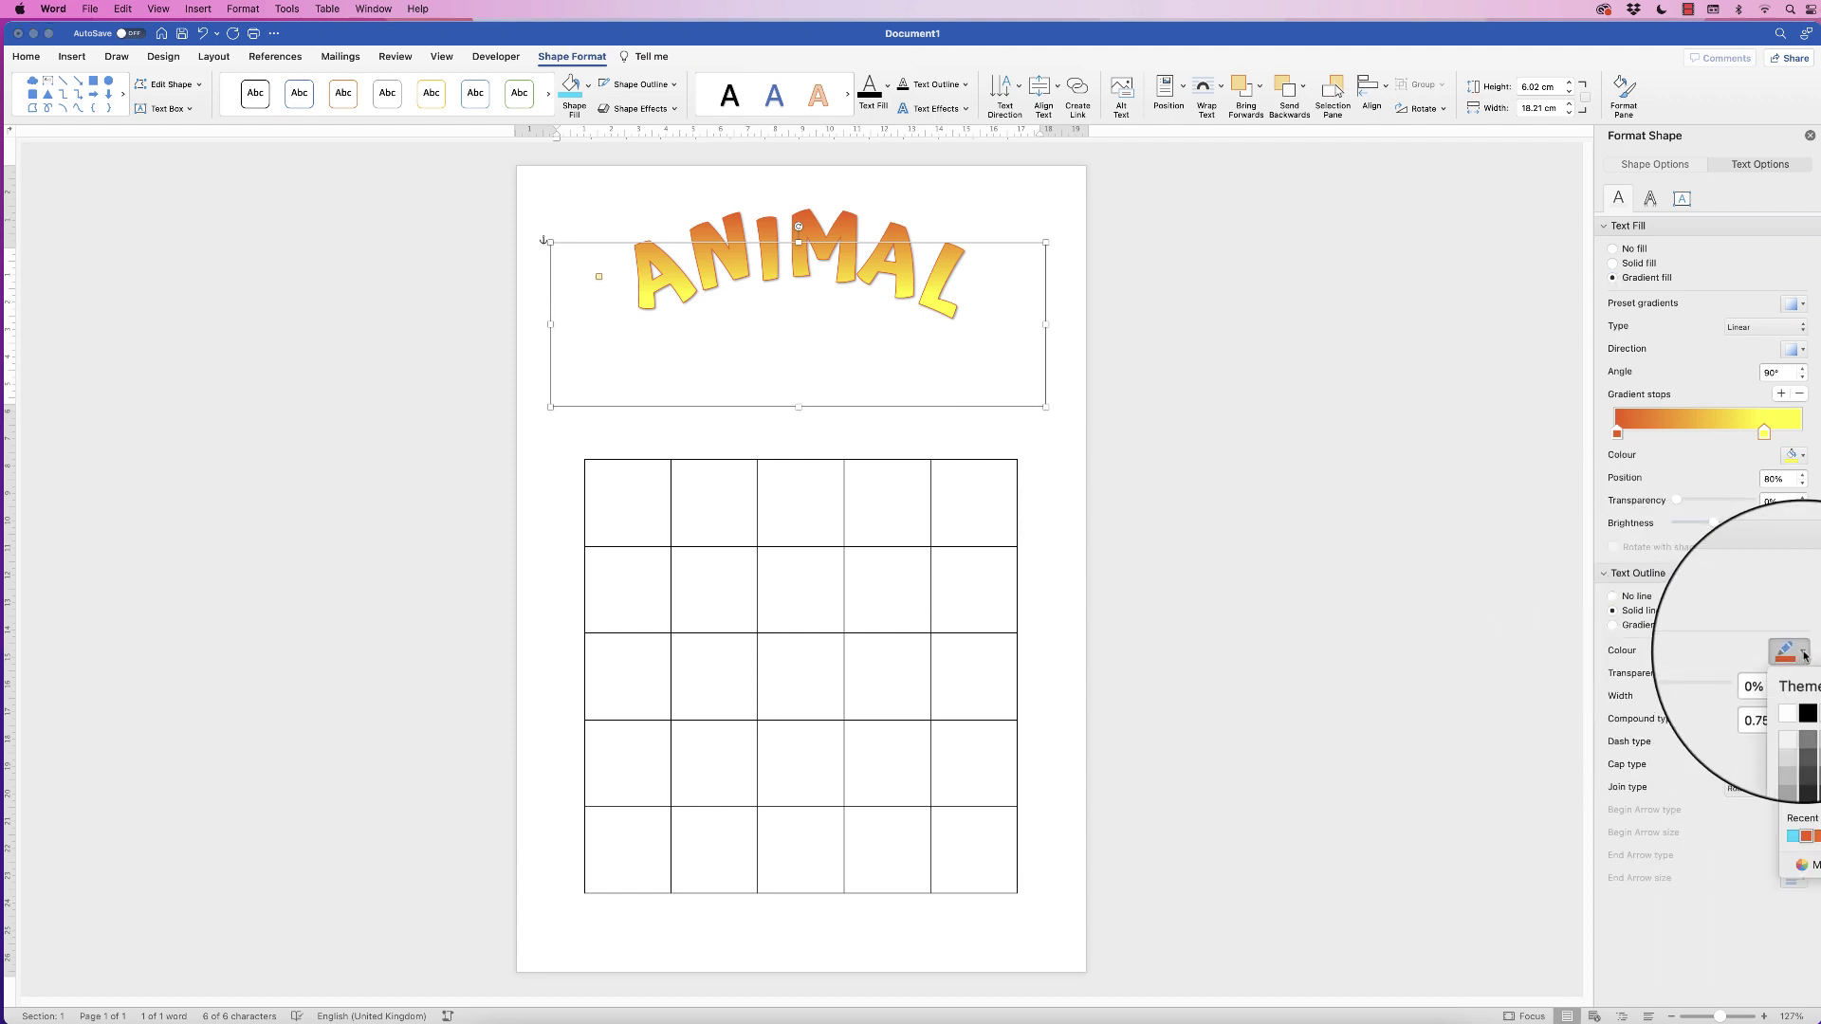
pyautogui.click(1805, 654)
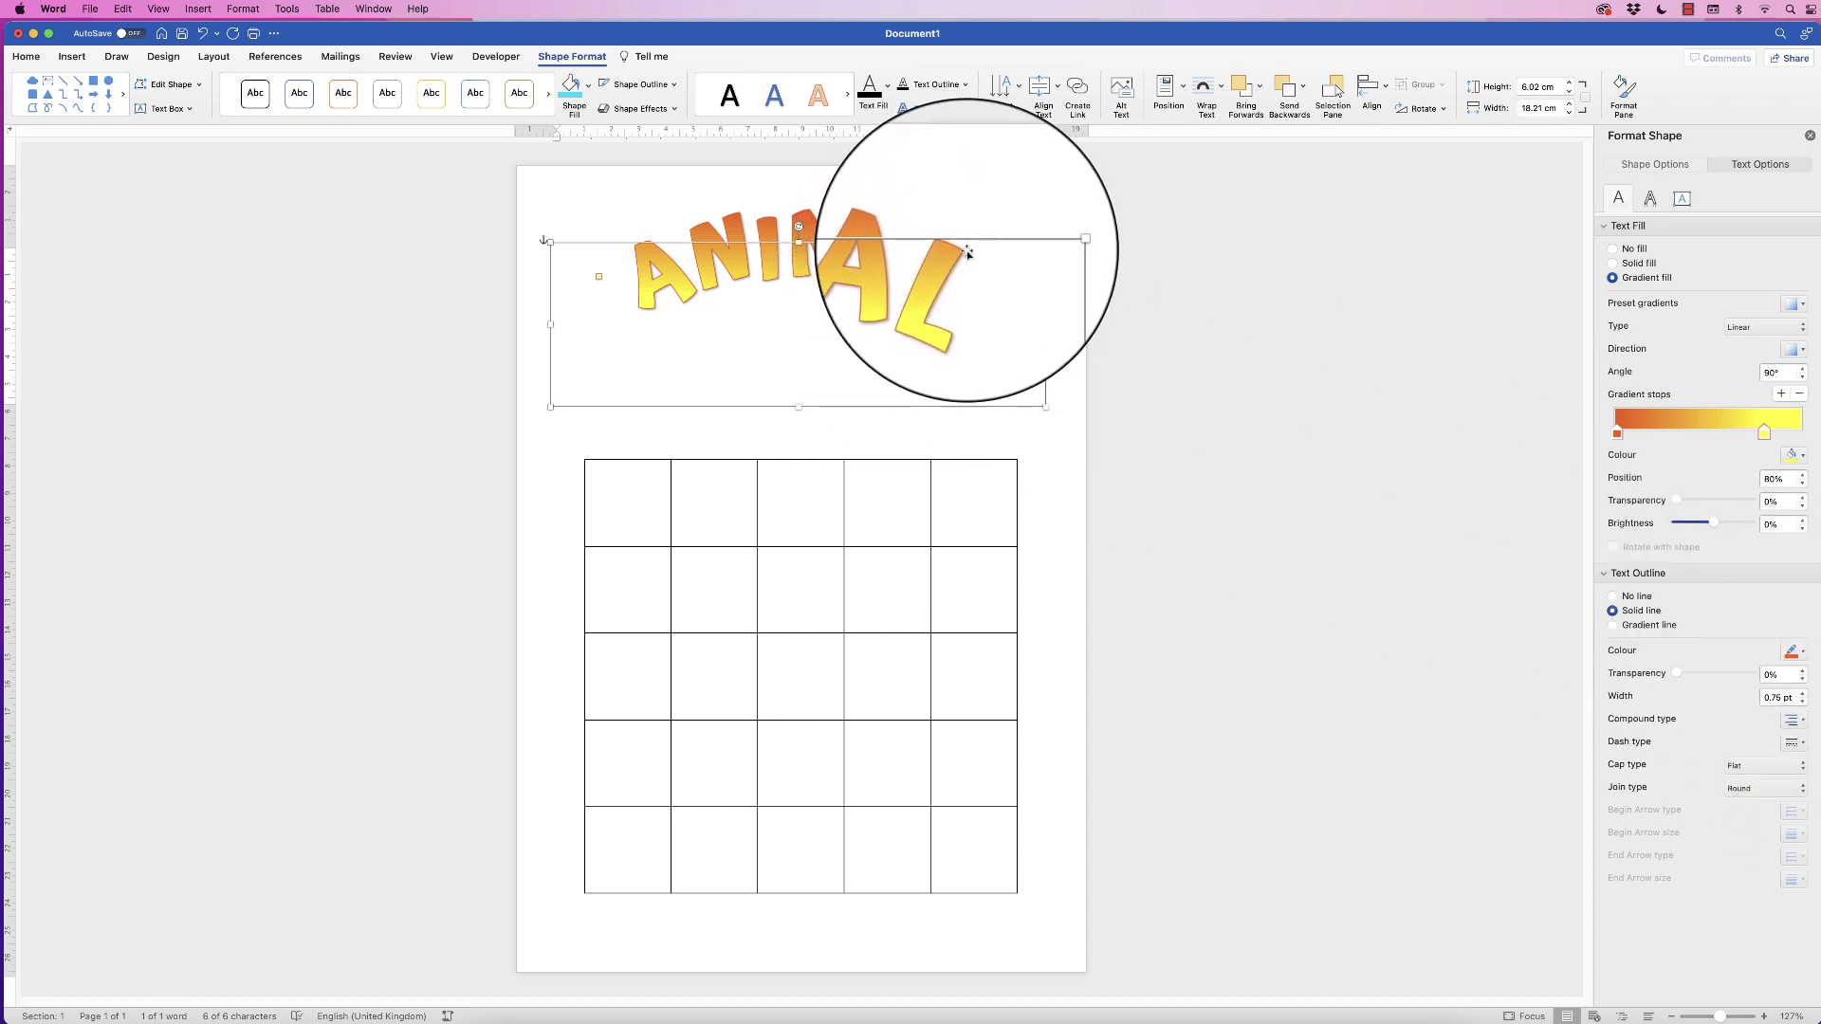
pyautogui.click(1802, 693)
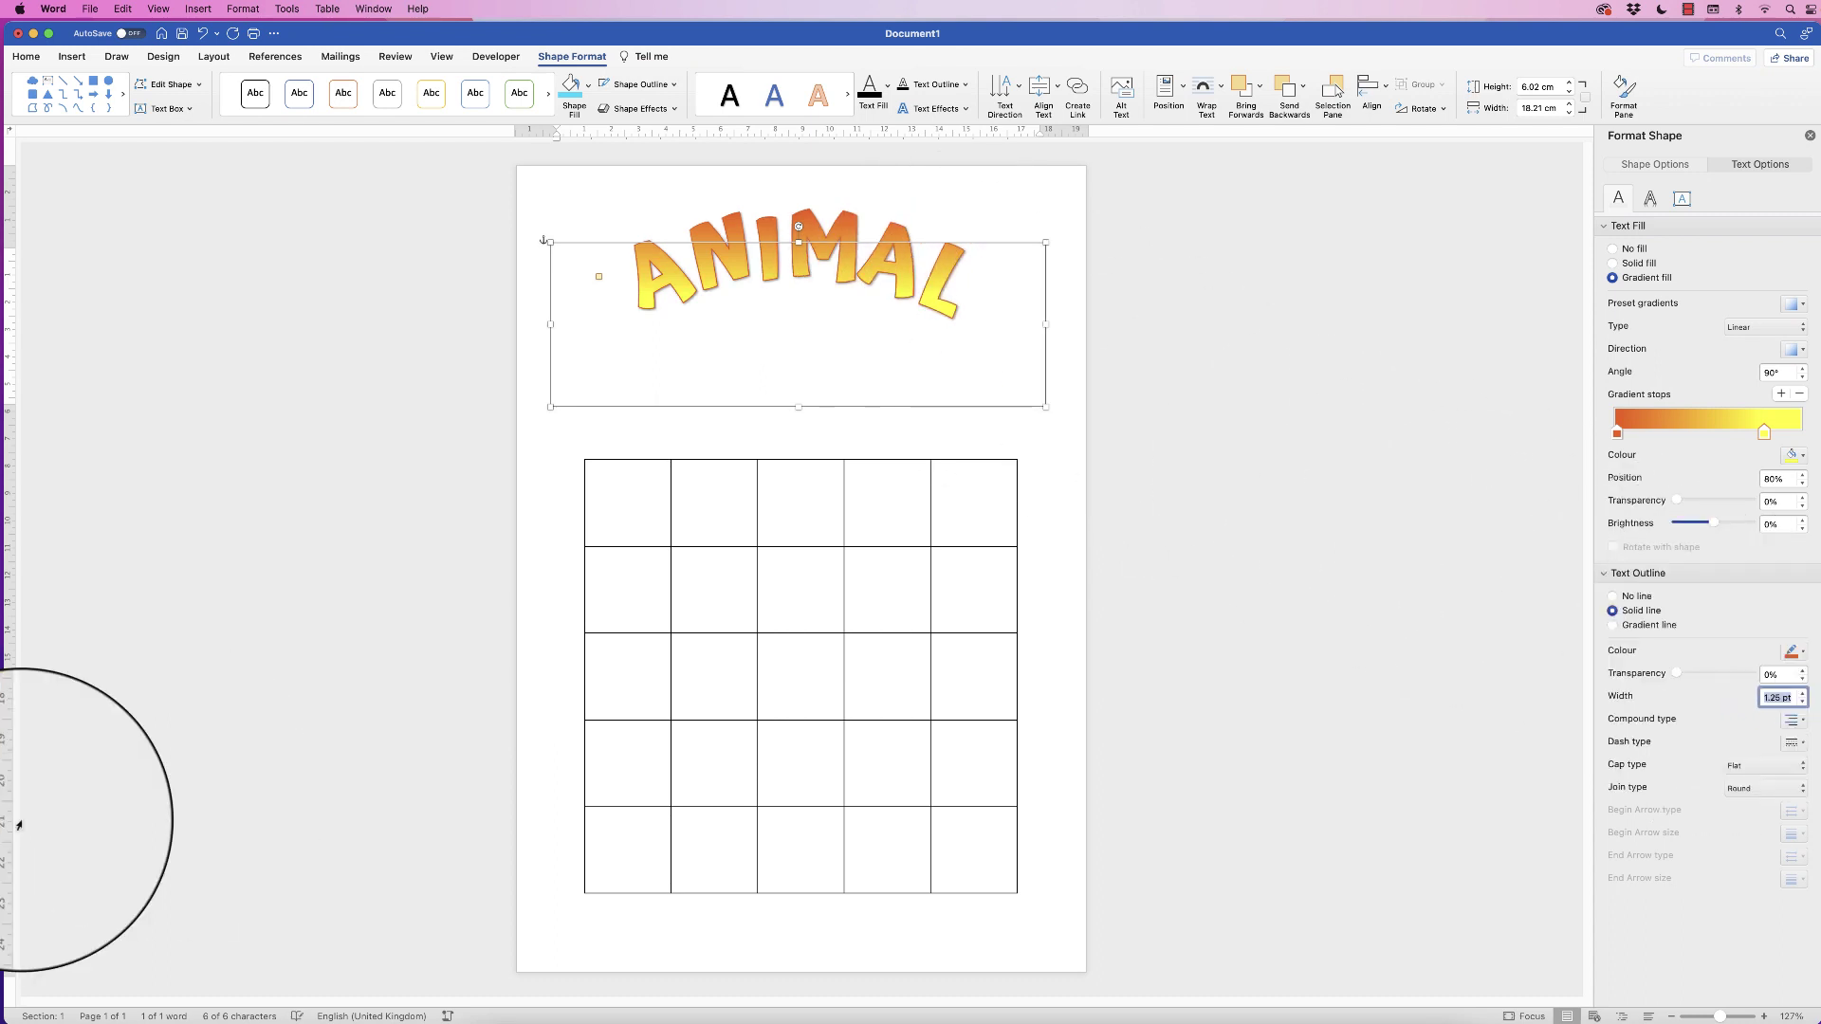
pyautogui.press('Return')
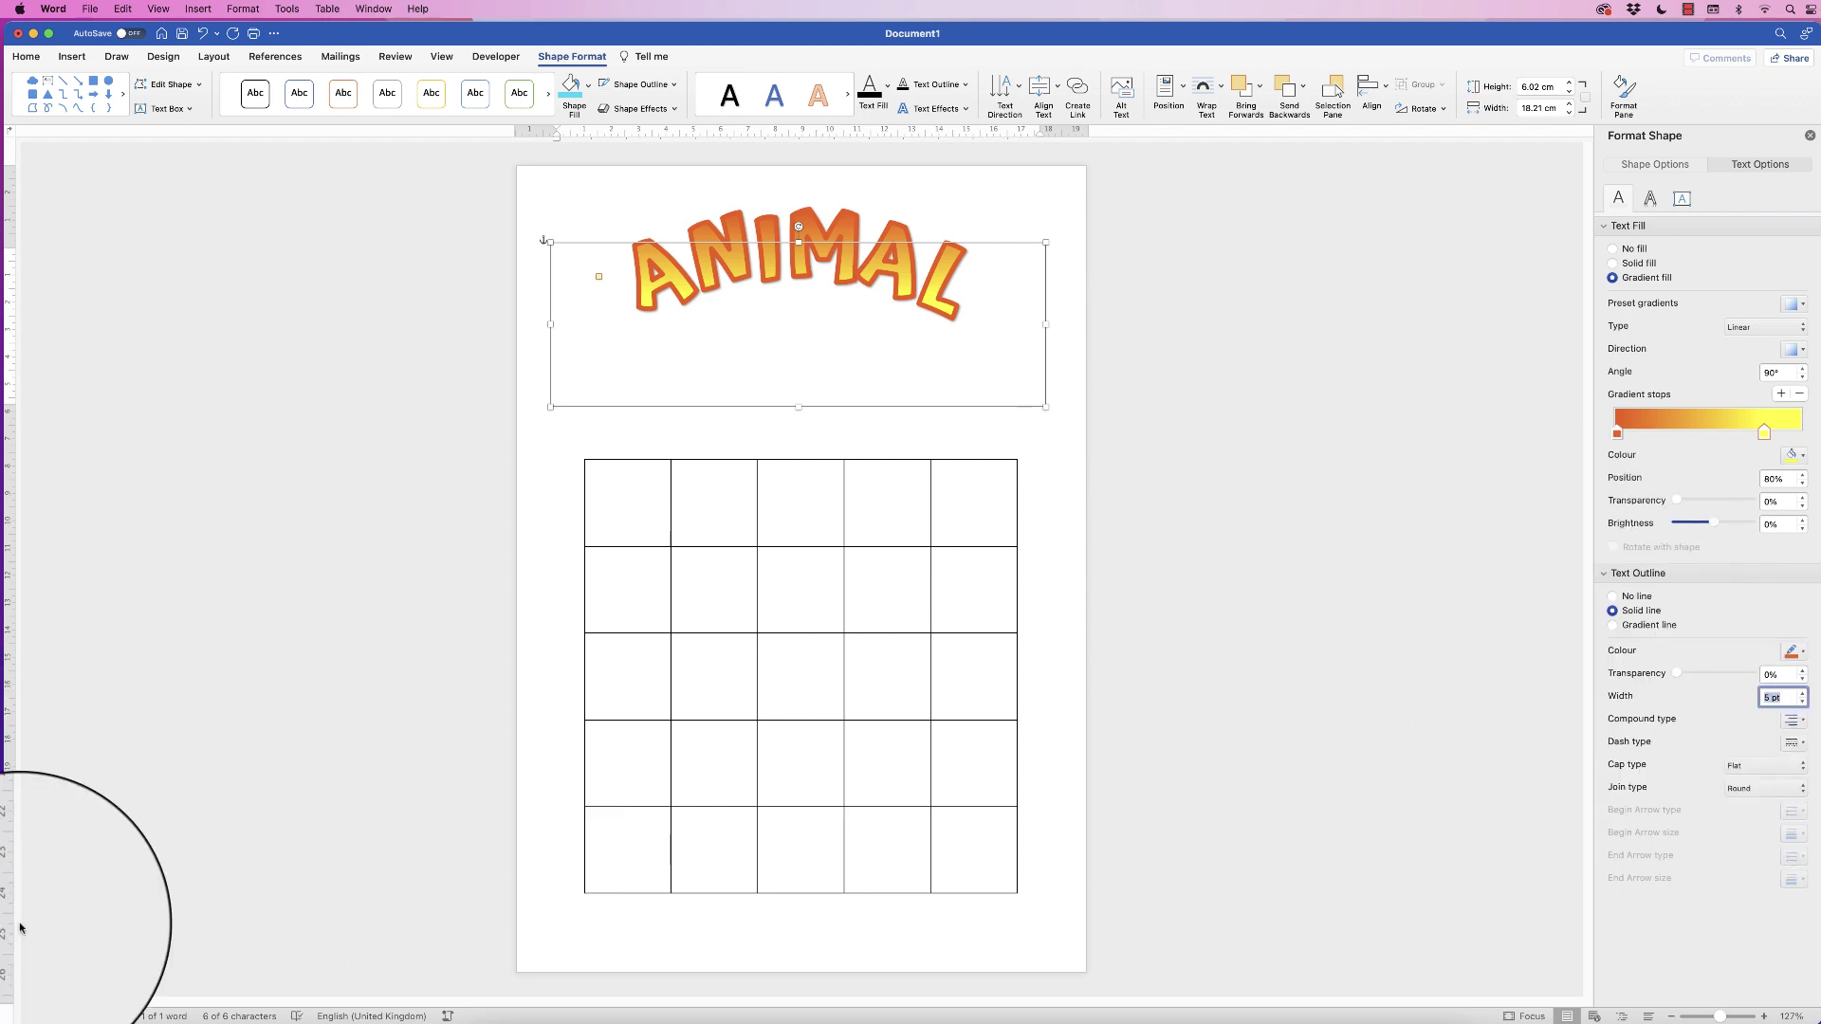
pyautogui.write('3')
pyautogui.press('Return')
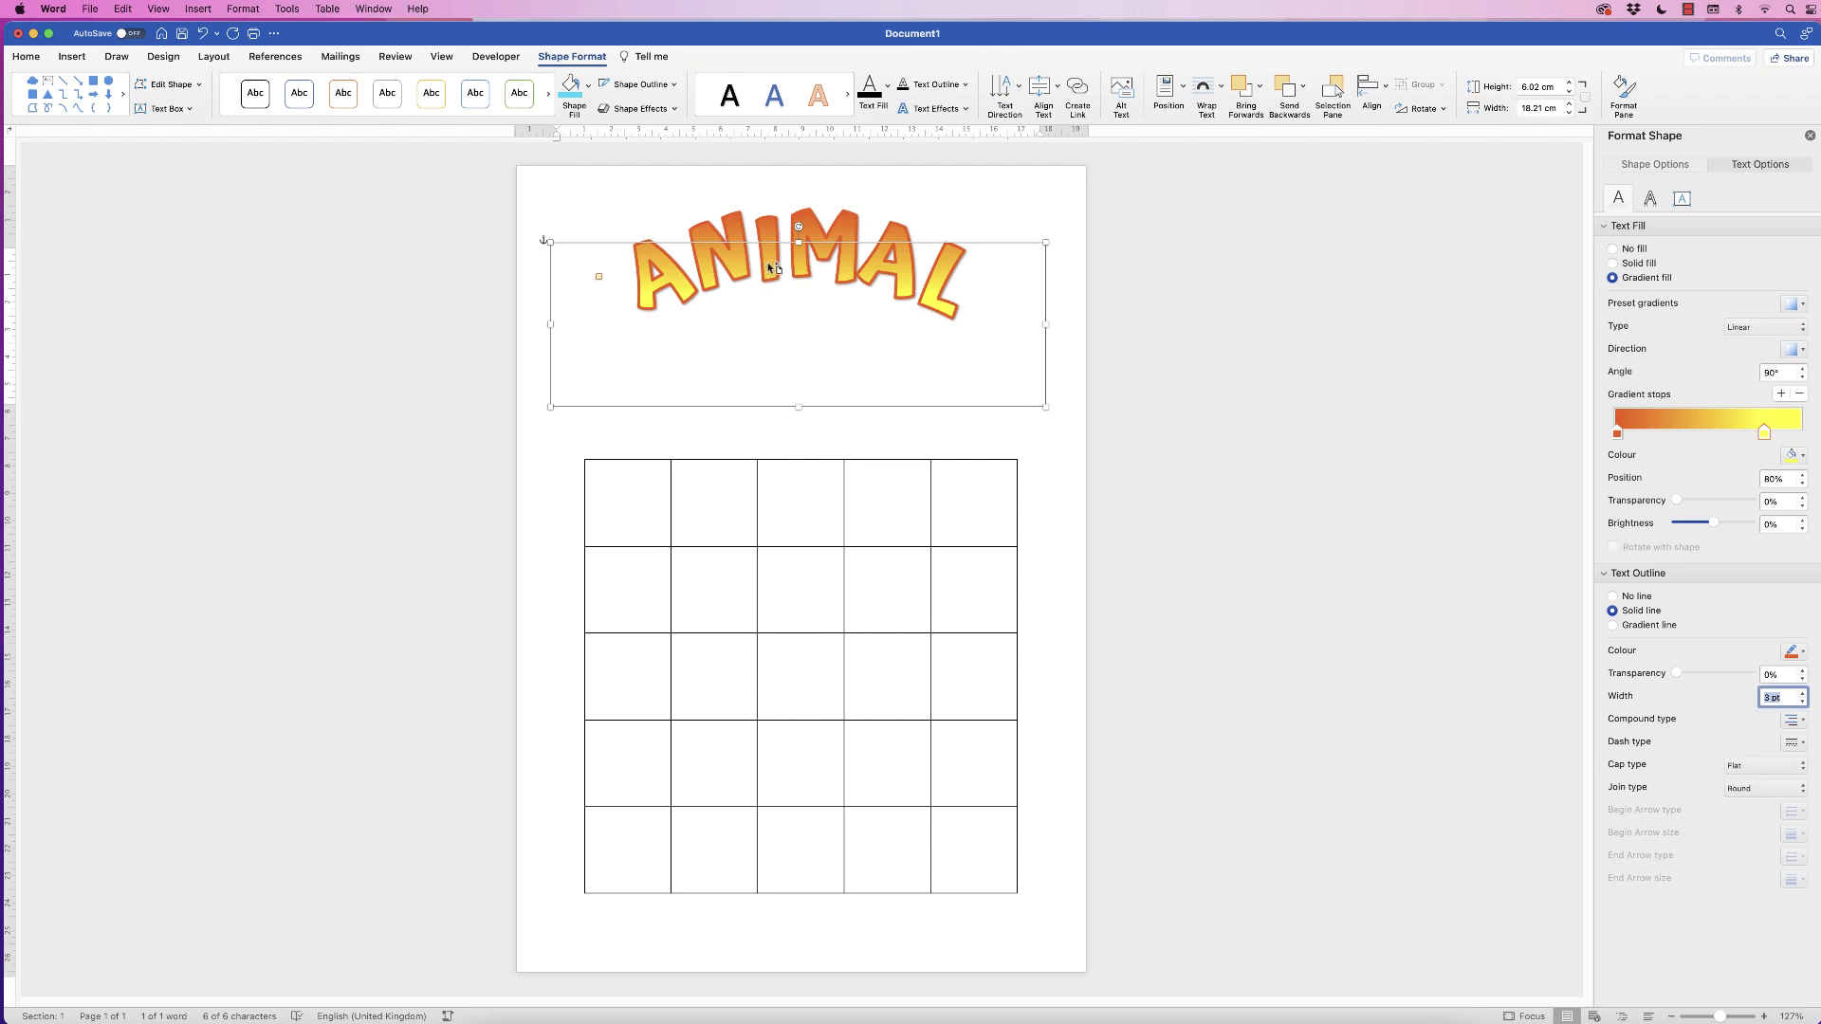
# Place a copy of the ANIMAL WordArt below the original and remove the copy's text transform.
pyautogui.moveTo(772, 261); pyautogui.dragTo(779, 413)
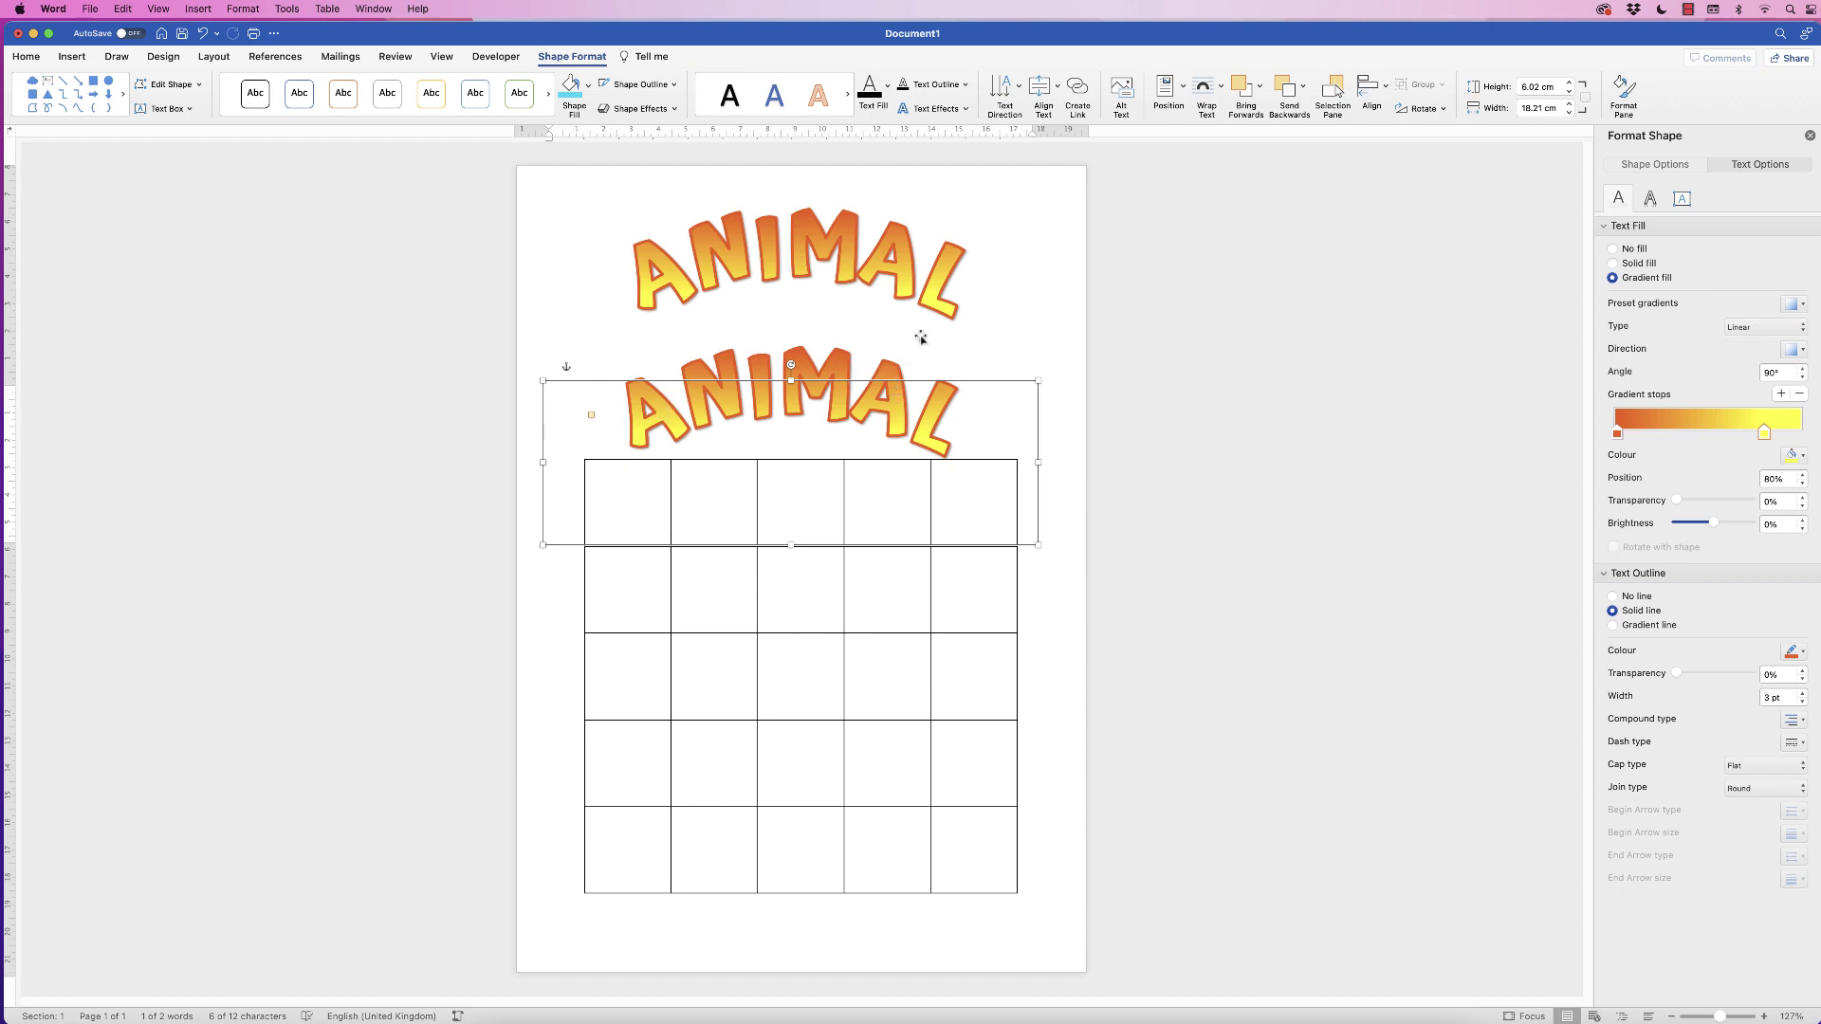
pyautogui.click(964, 108)
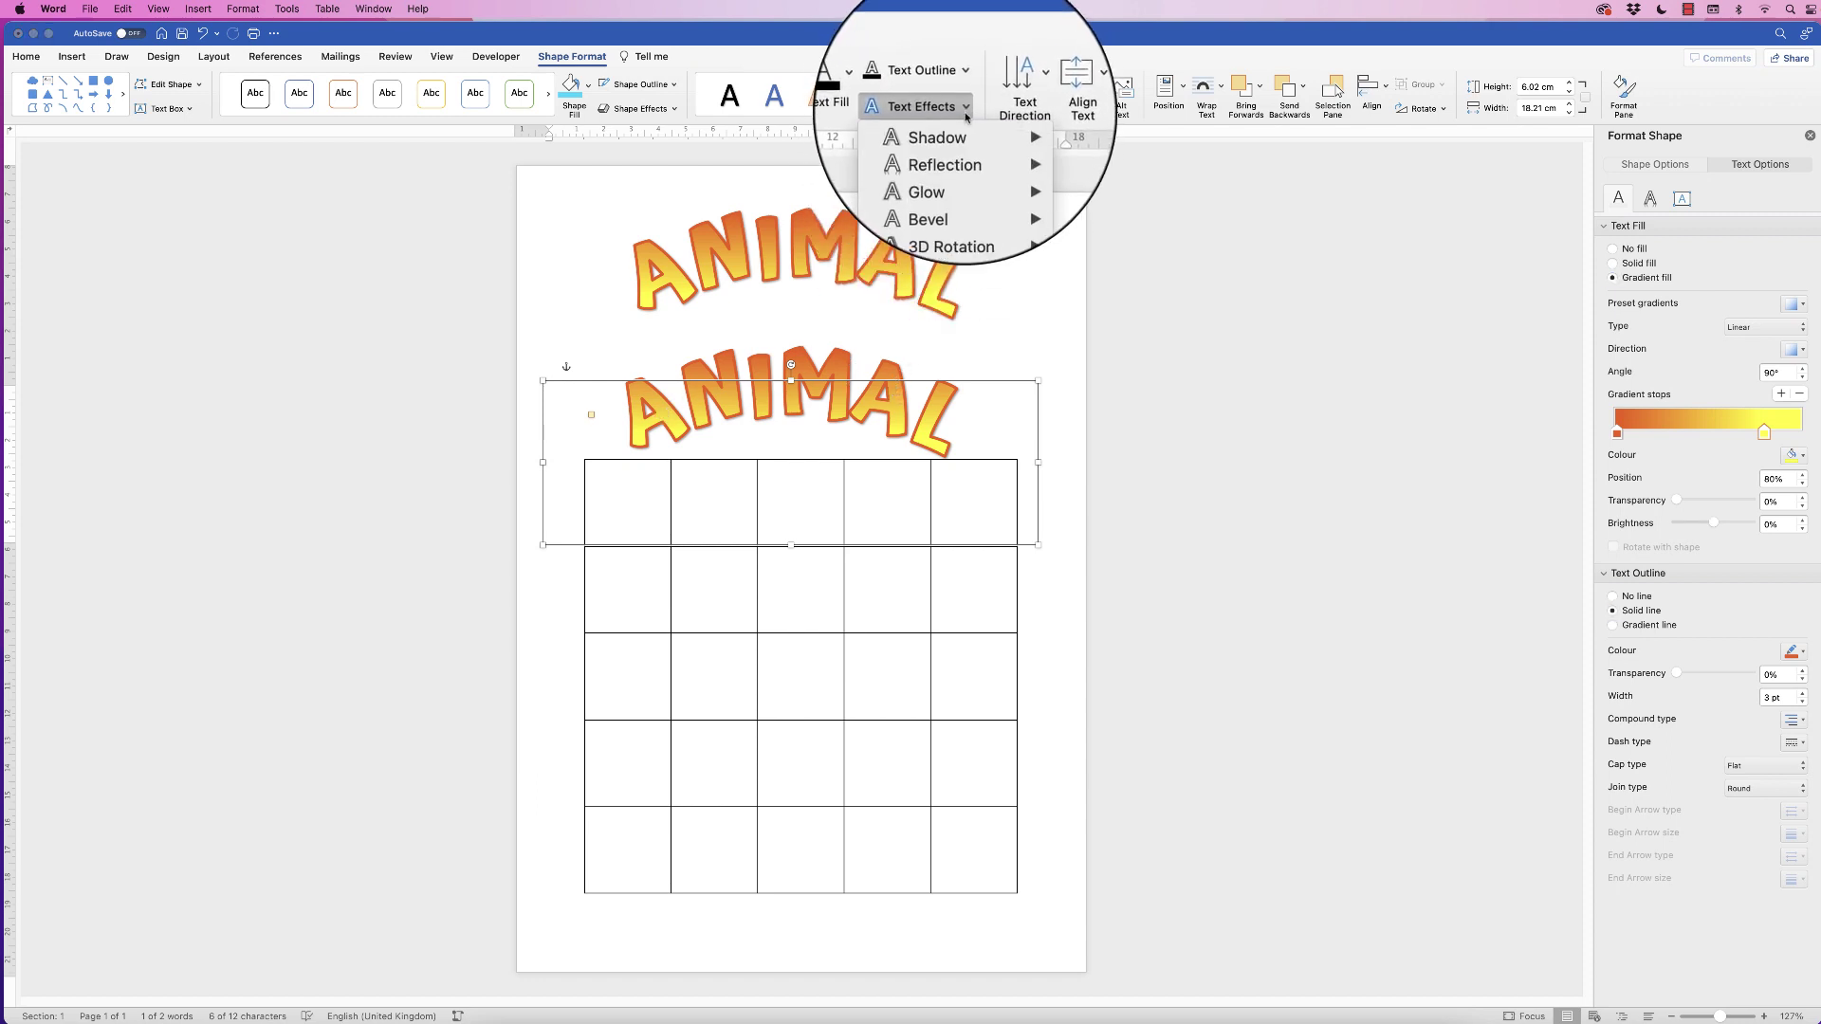
pyautogui.moveTo(956, 205)
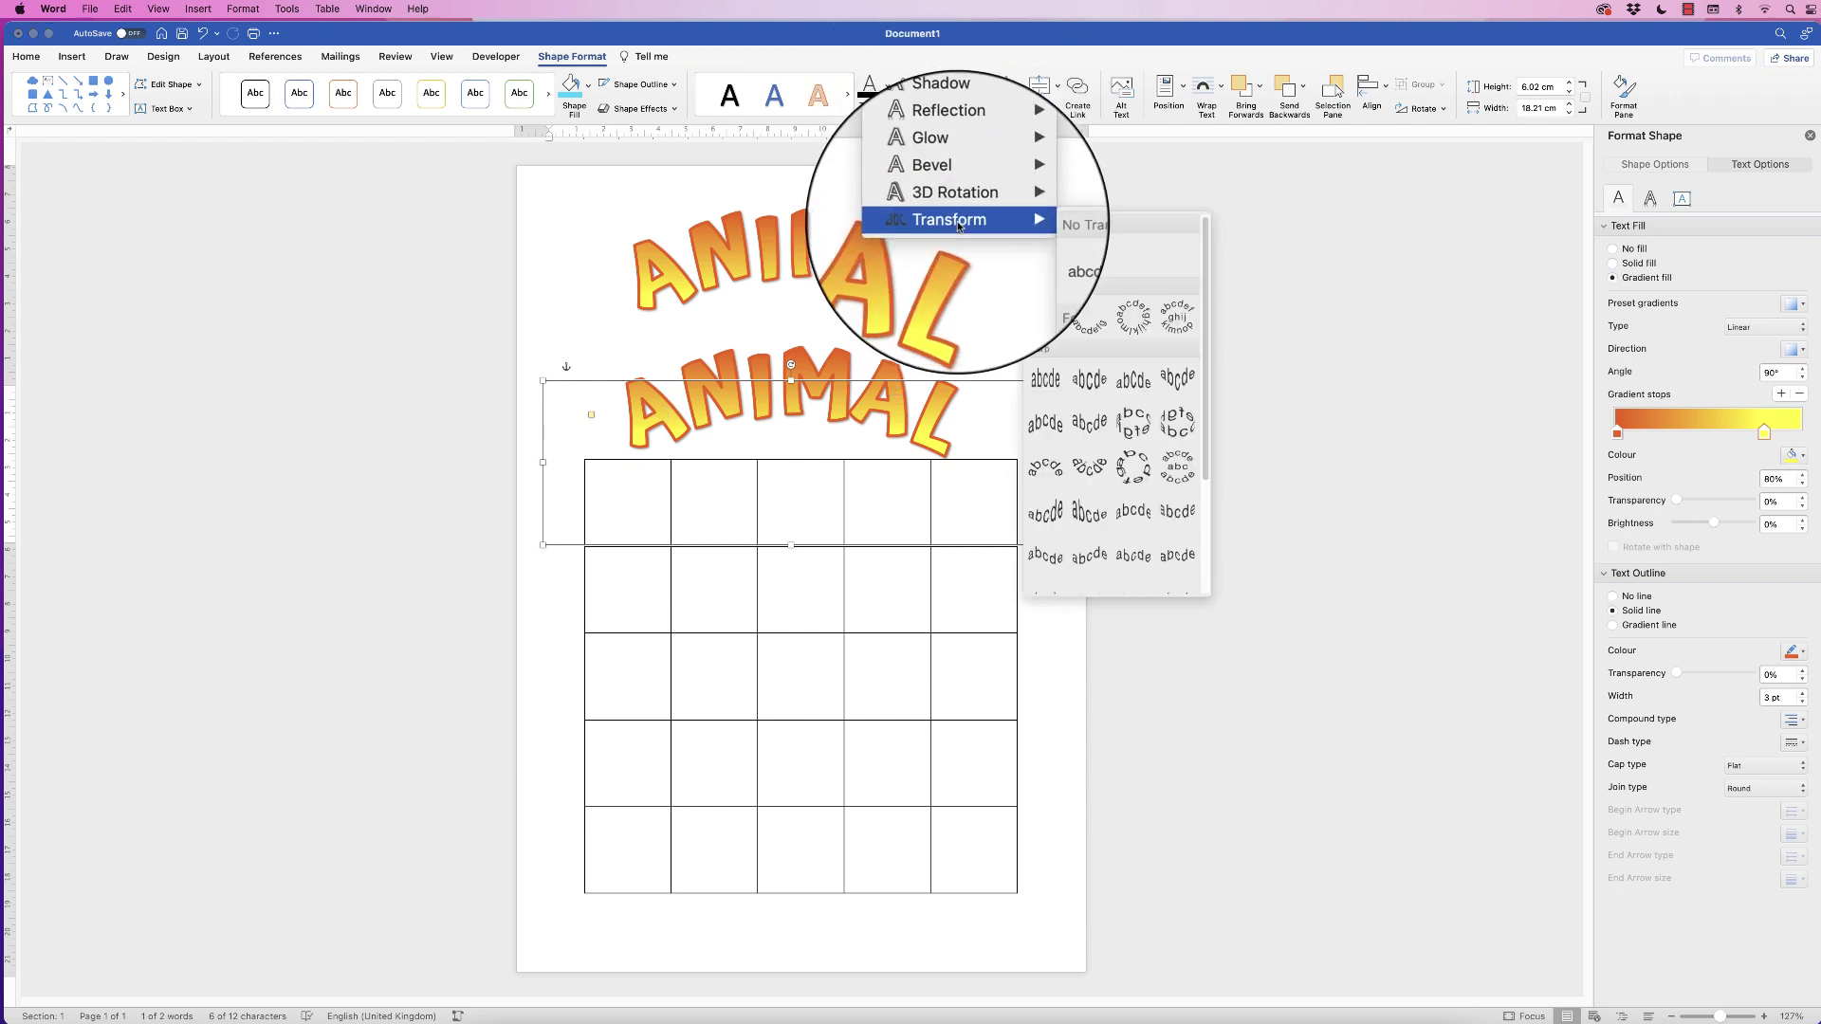
pyautogui.click(1044, 262)
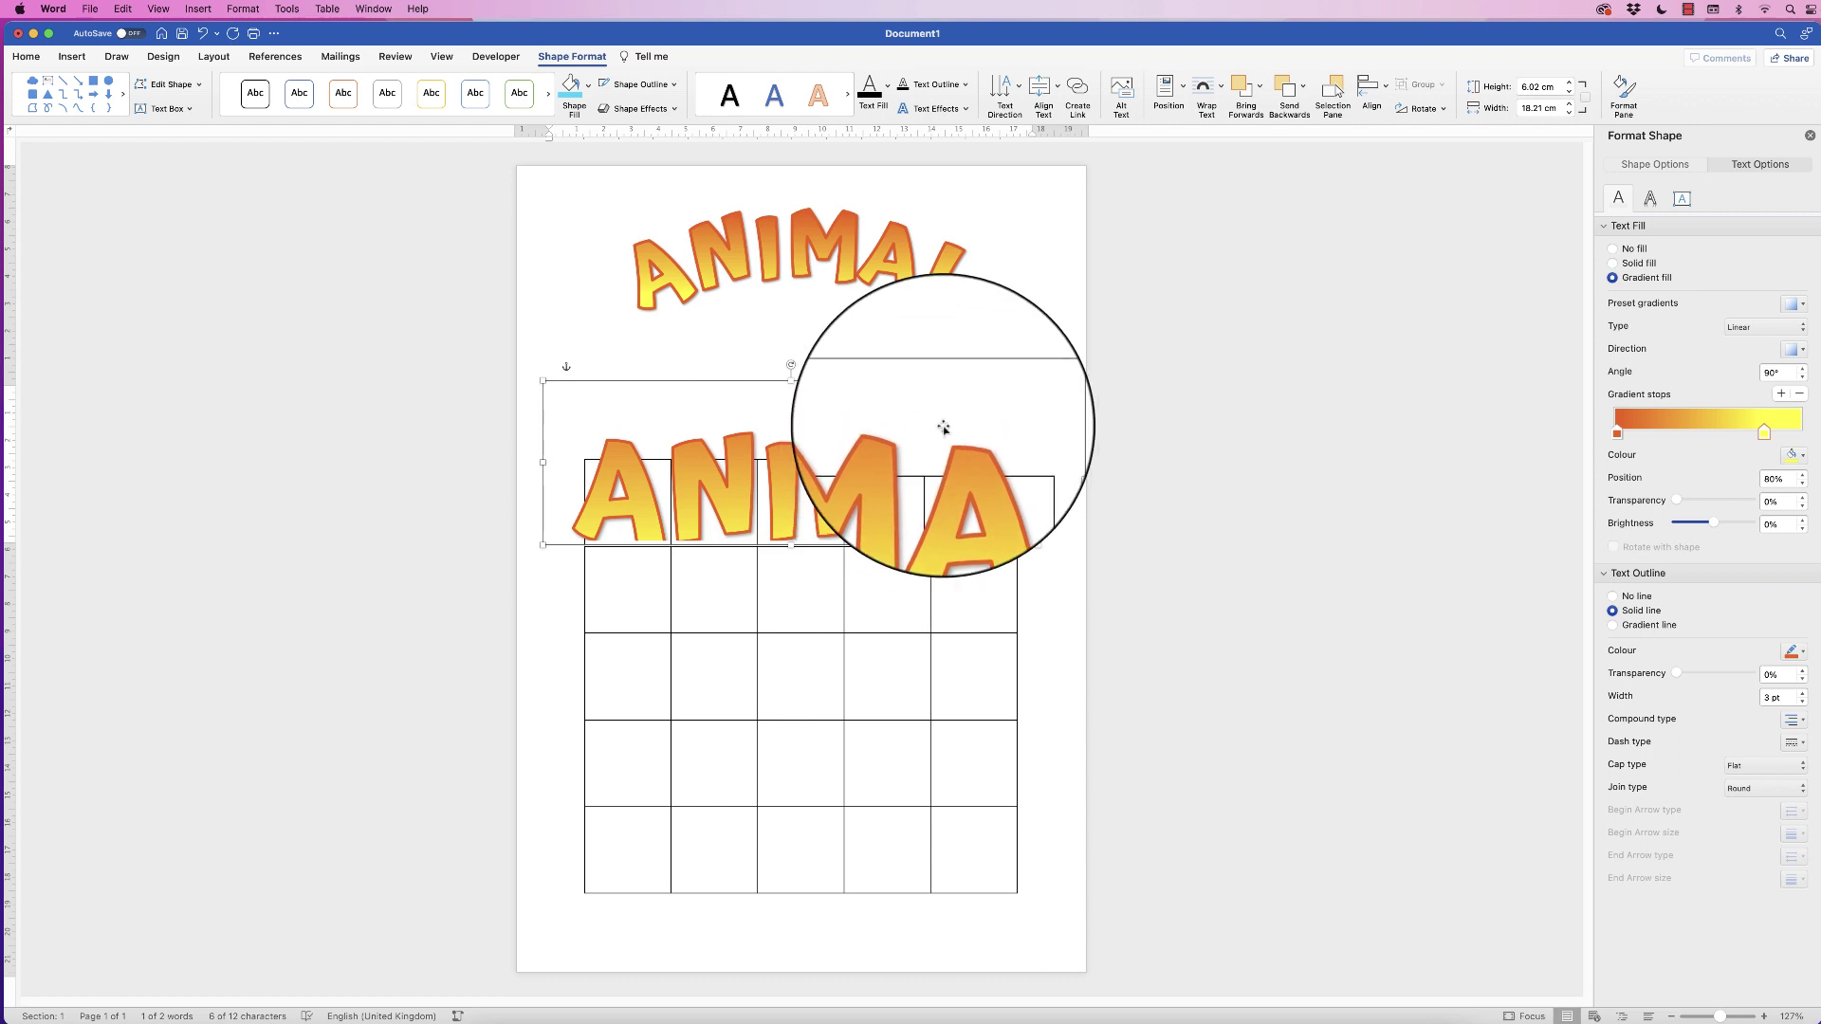
# Set the font size of the copied ANIMAL WordArt to 80.
pyautogui.click(26, 56)
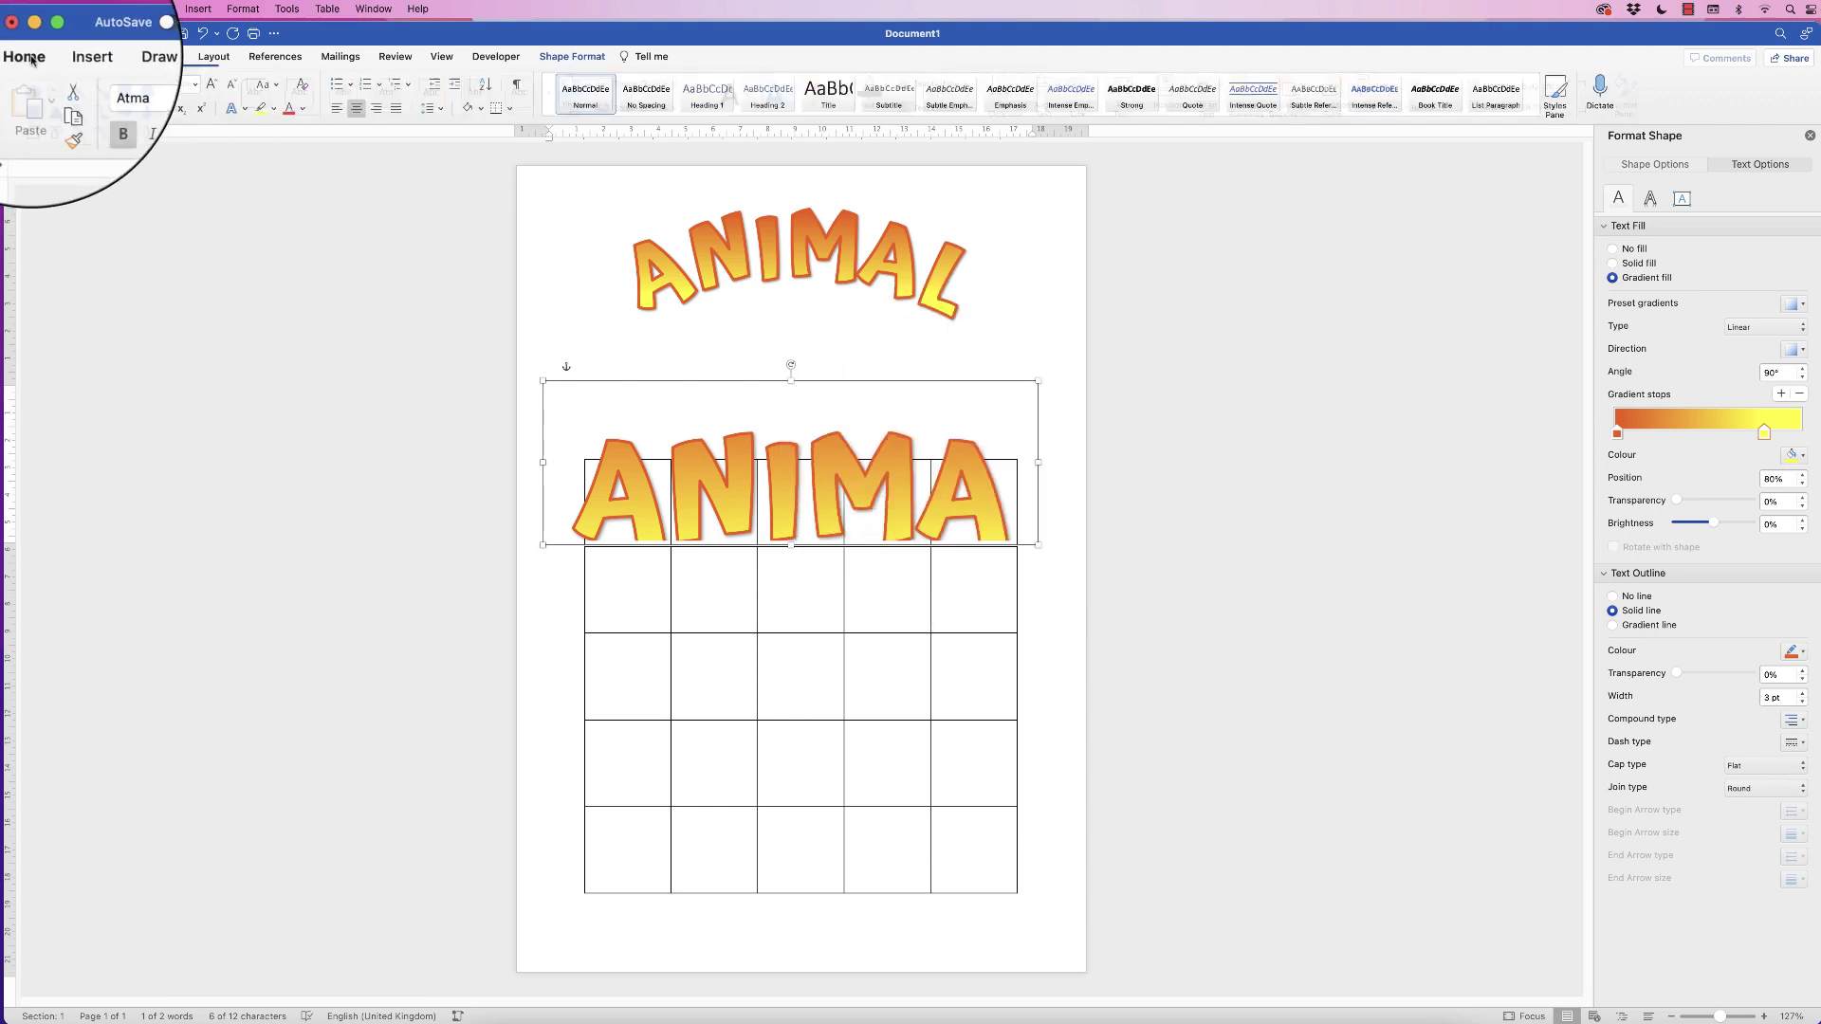
pyautogui.click(185, 85)
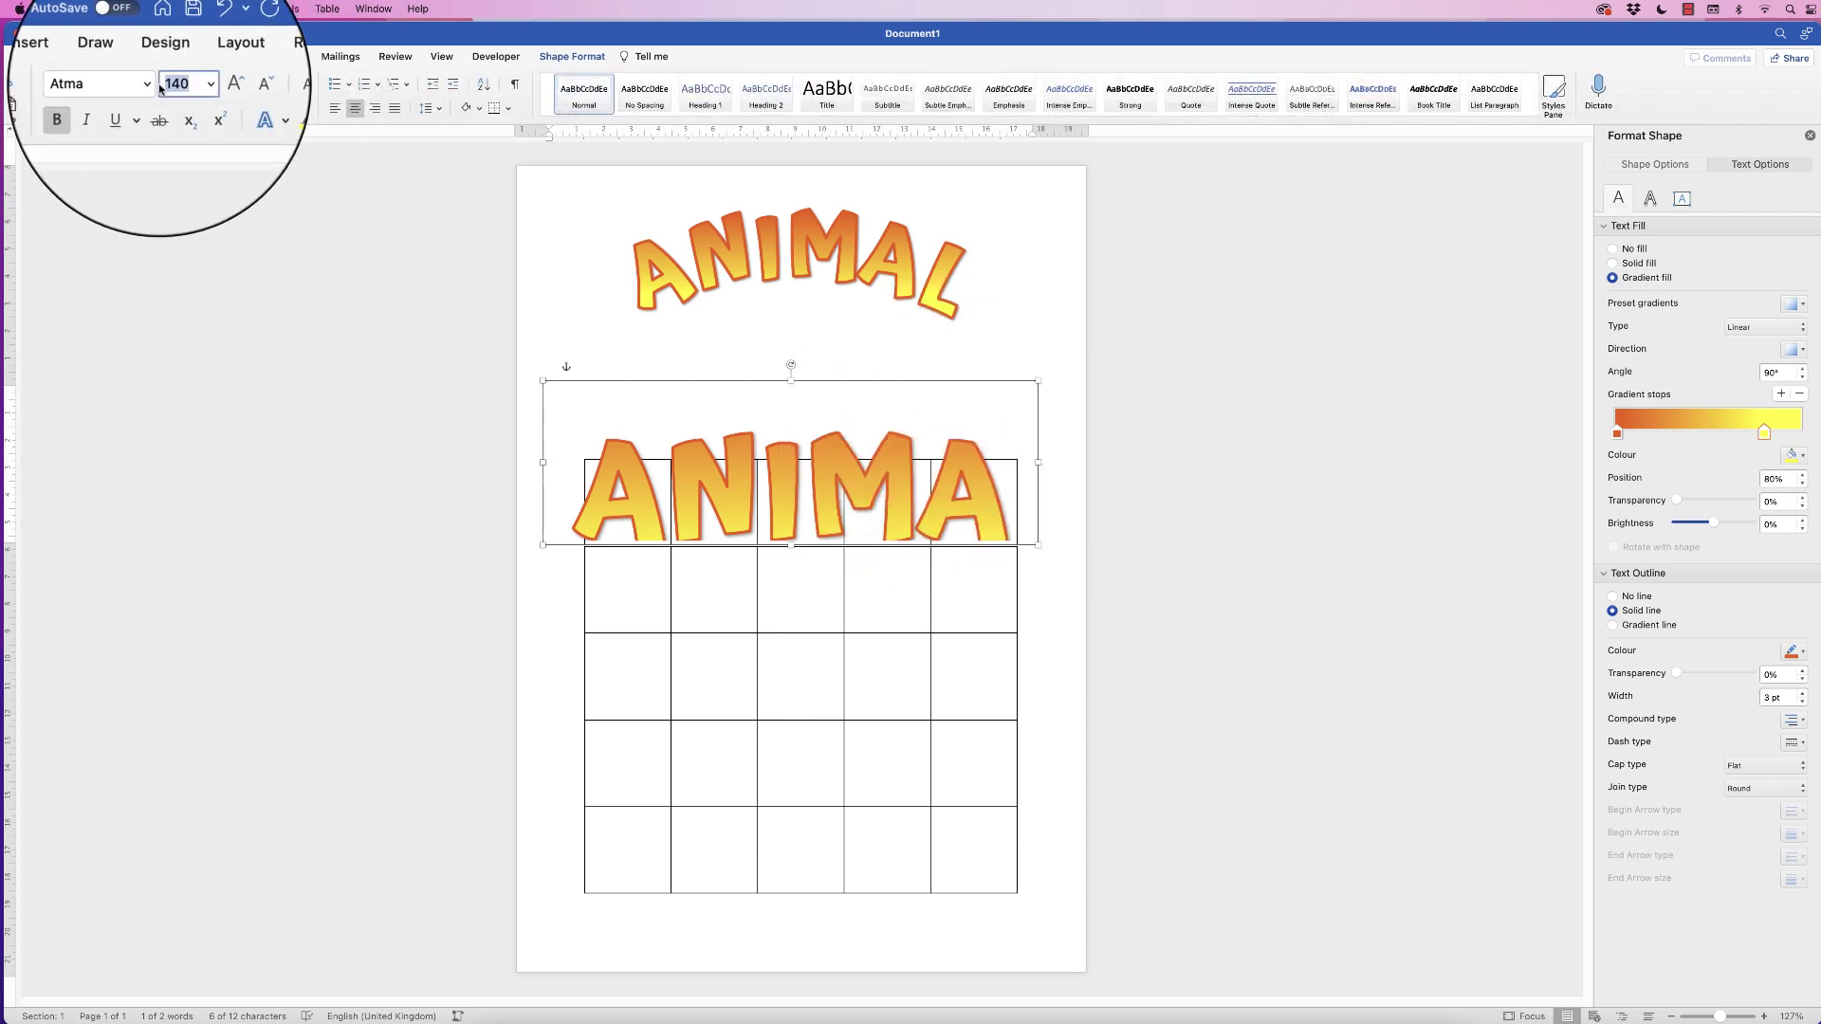
pyautogui.write('80')
pyautogui.press('Return')
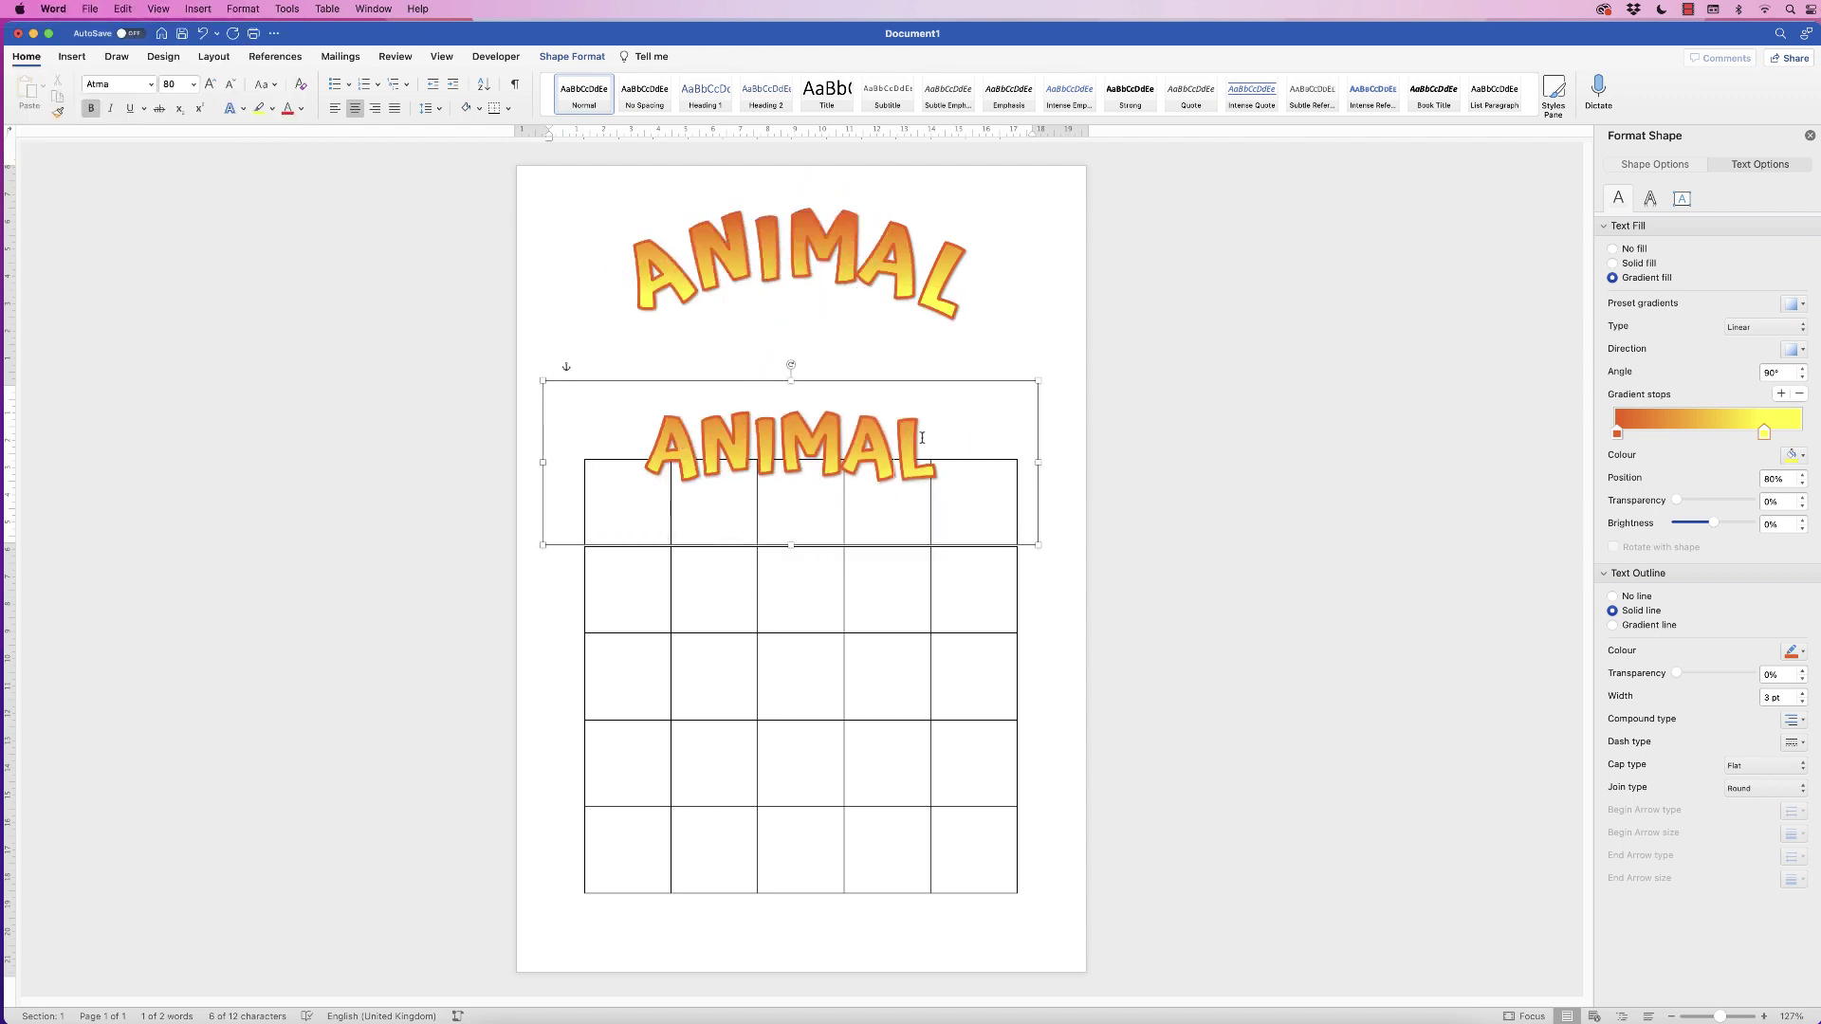
# Replace the copied text with BINGO, then shrink its box around the word and move it directly beneath the arched ANIMAL title.
pyautogui.moveTo(922, 437); pyautogui.dragTo(669, 442)
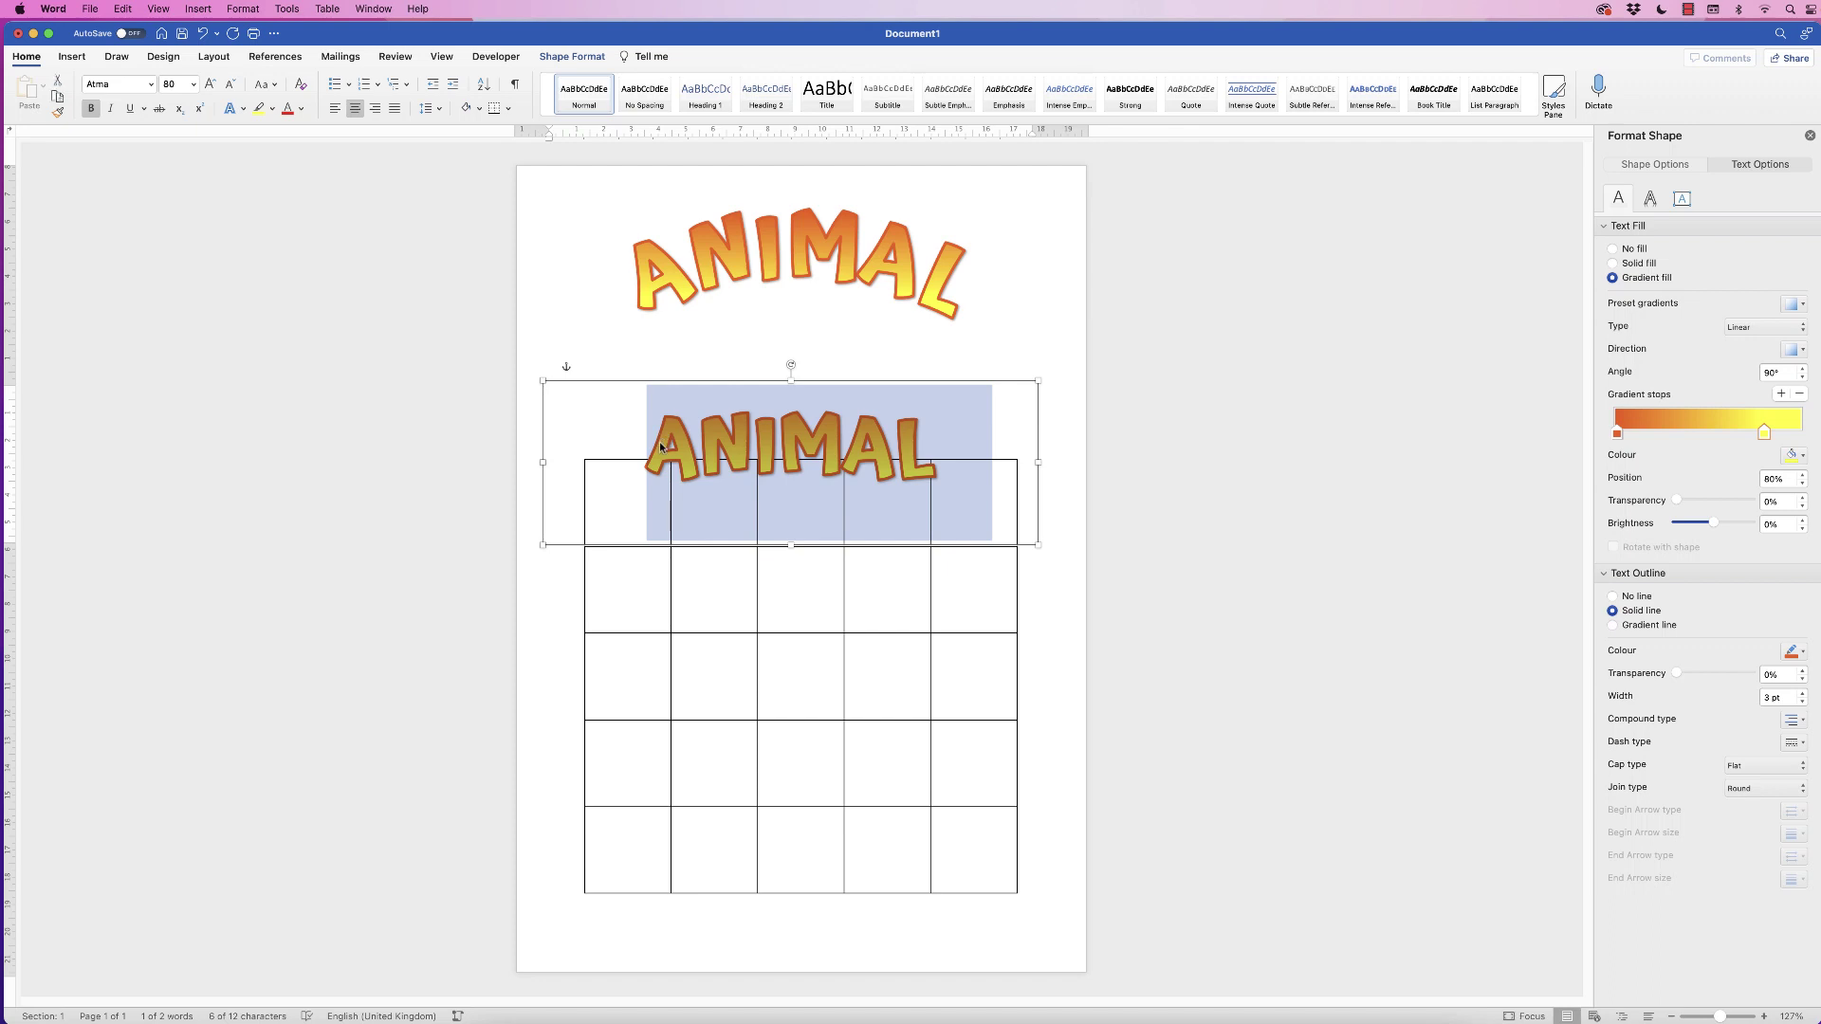
pyautogui.write('BINGO')
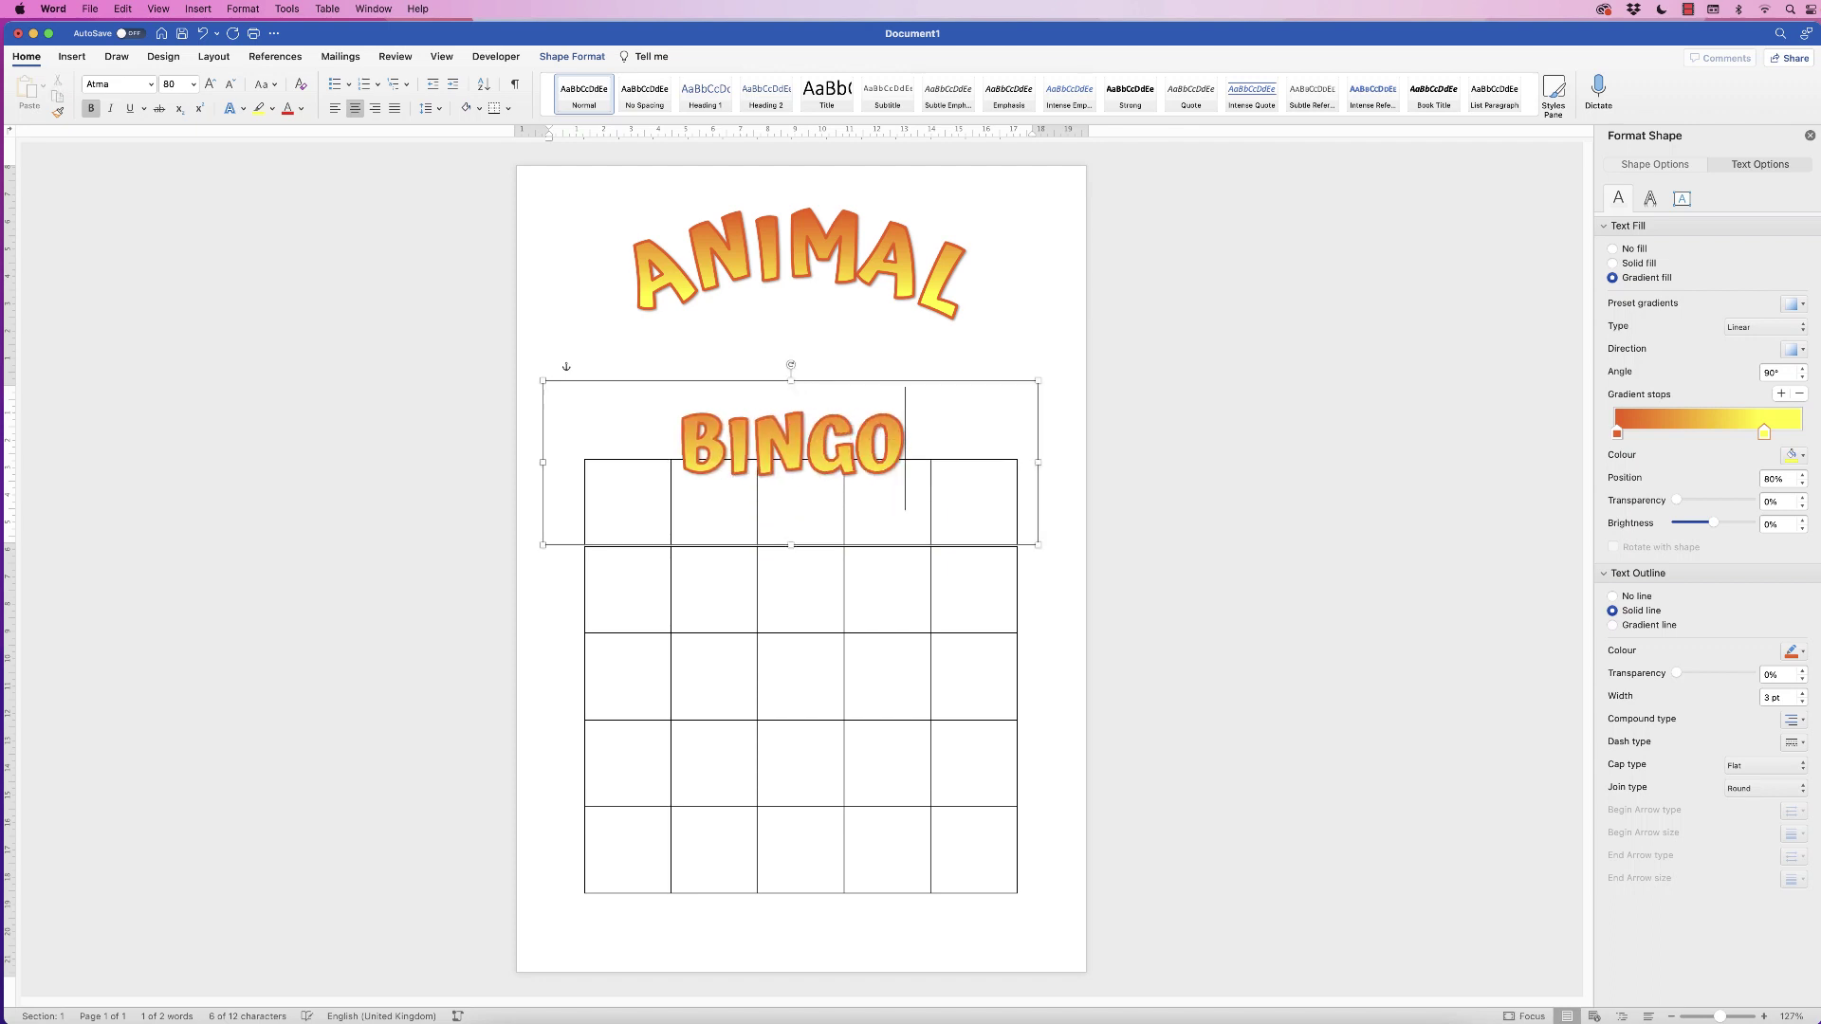
pyautogui.moveTo(1037, 544); pyautogui.dragTo(800, 510)
pyautogui.moveTo(685, 431); pyautogui.dragTo(817, 334)
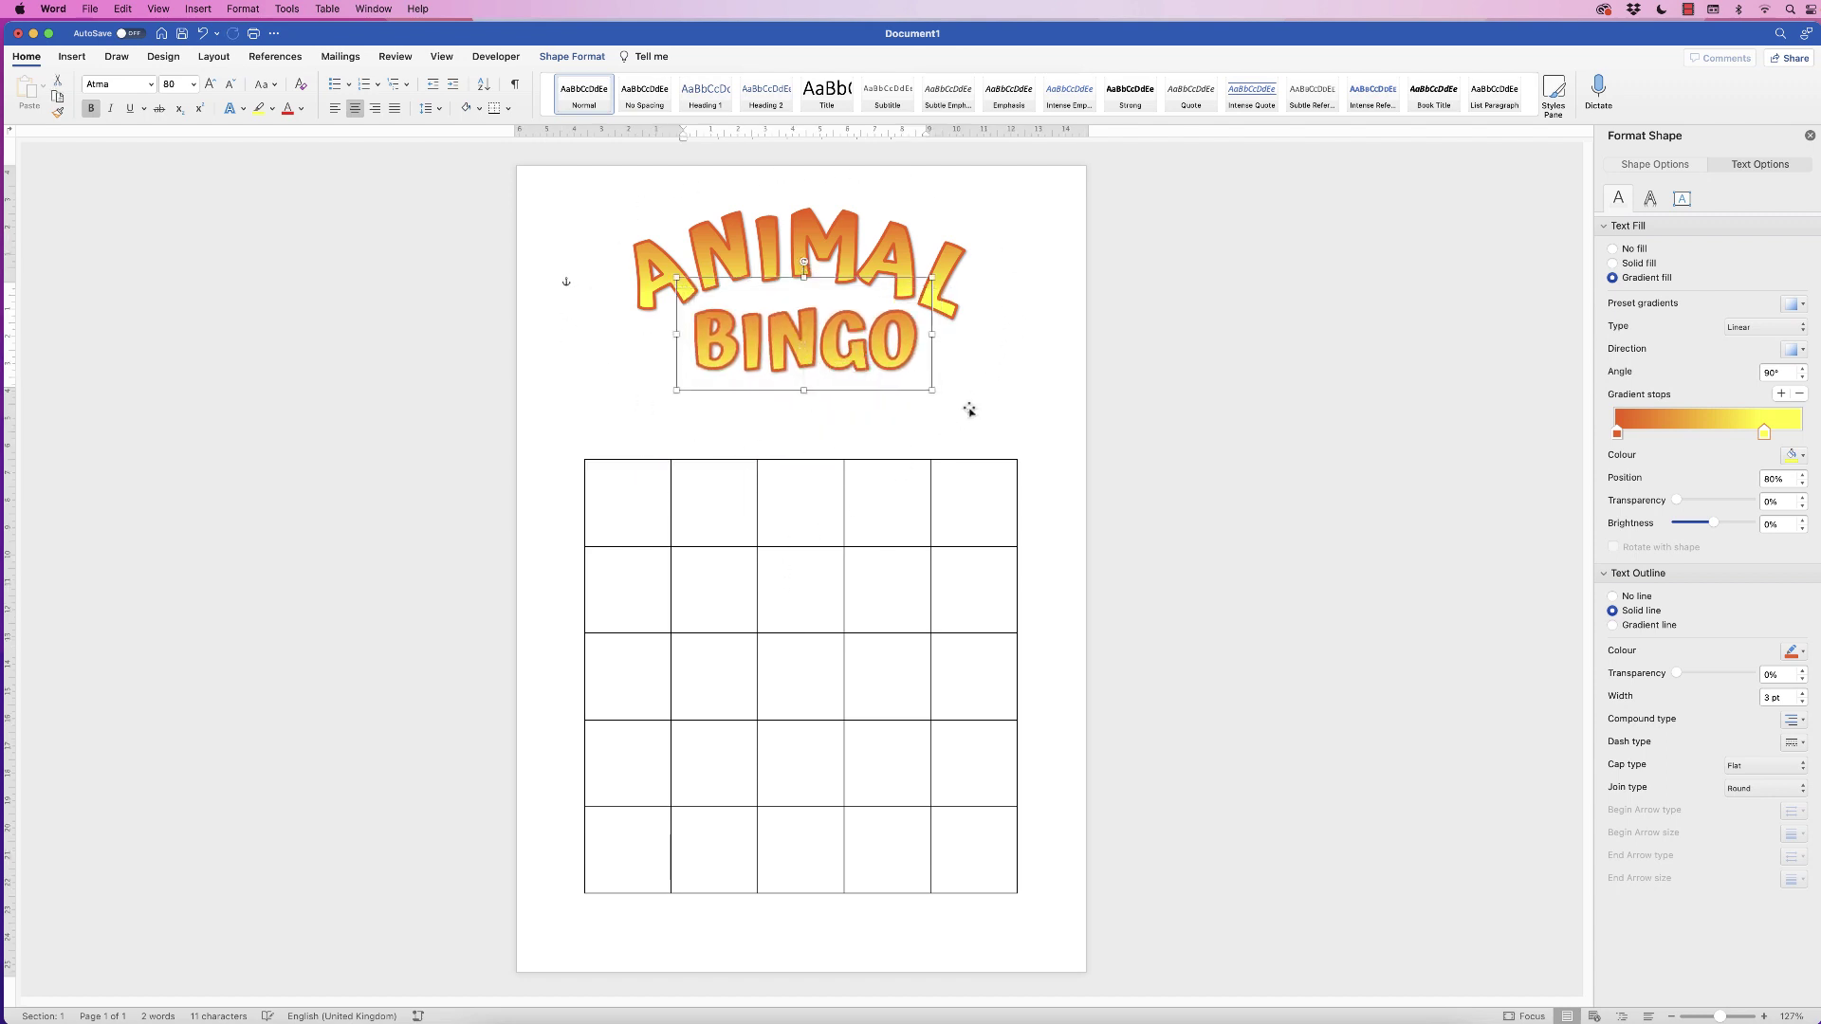
# Draw a cloud shape about 15.87 cm wide and 7.95 cm high over the ANIMAL BINGO title, above the table.
pyautogui.click(72, 56)
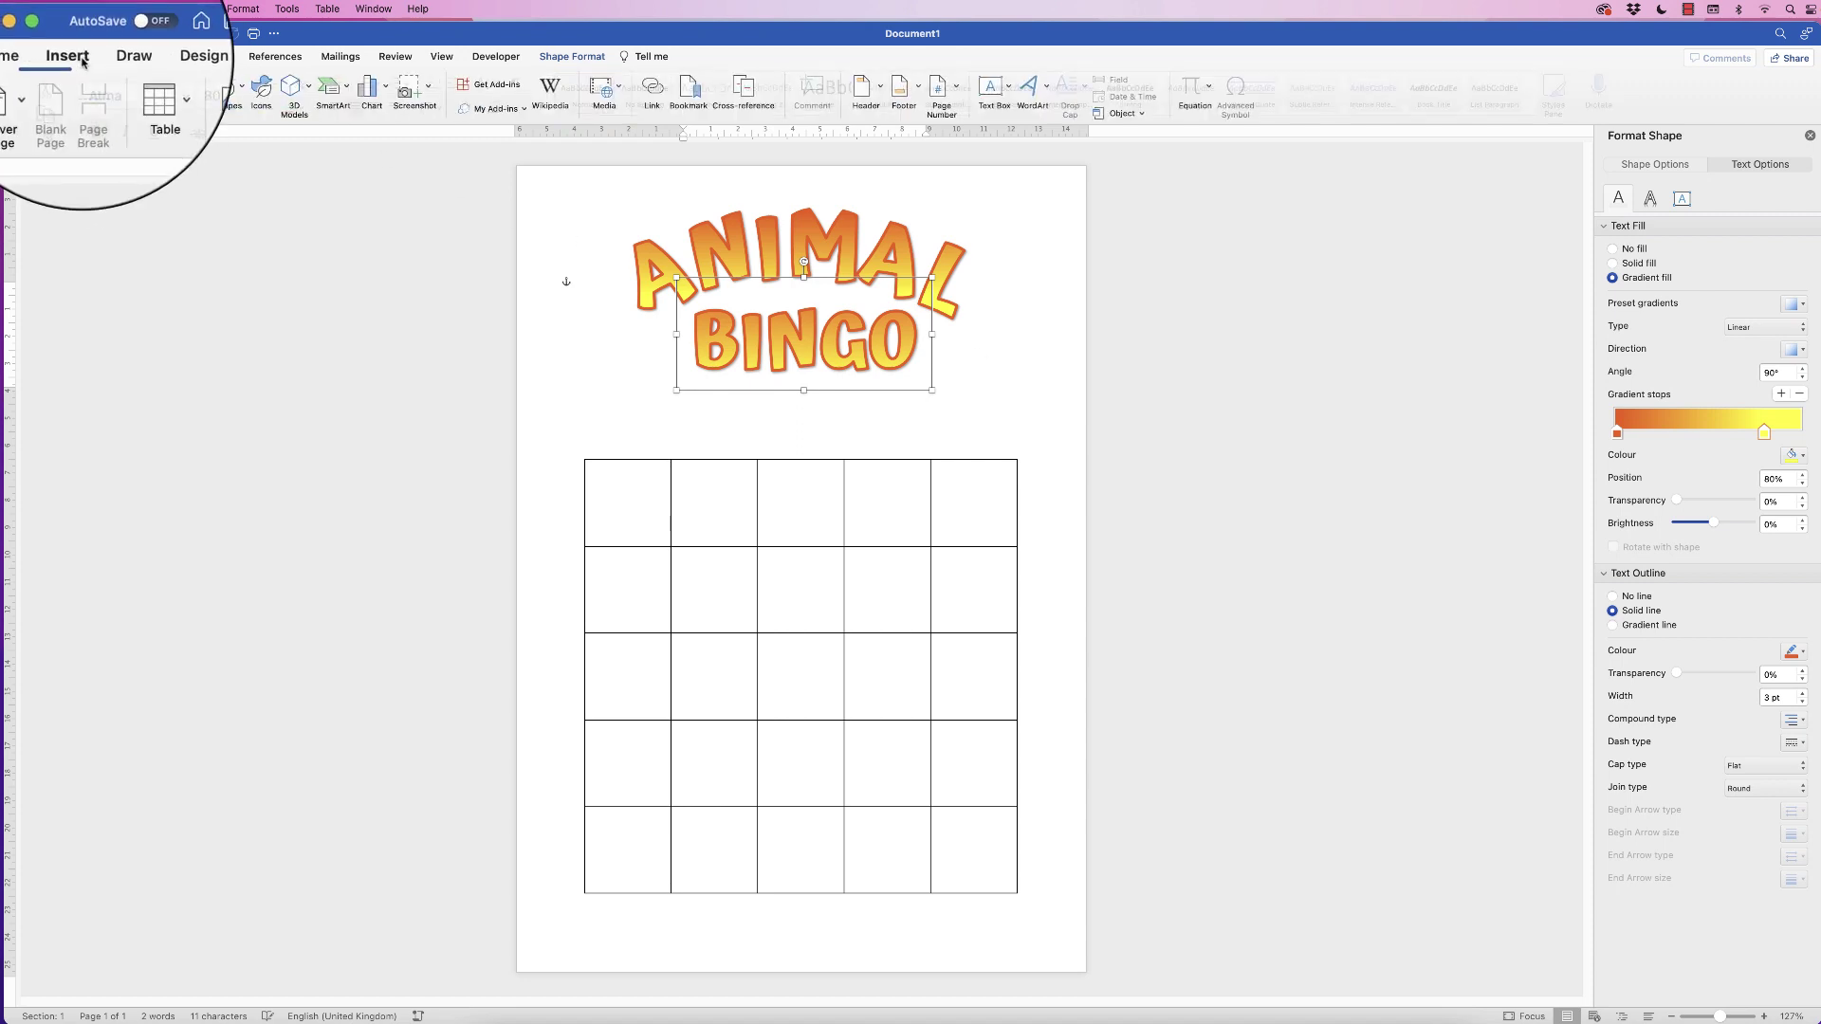
pyautogui.click(229, 92)
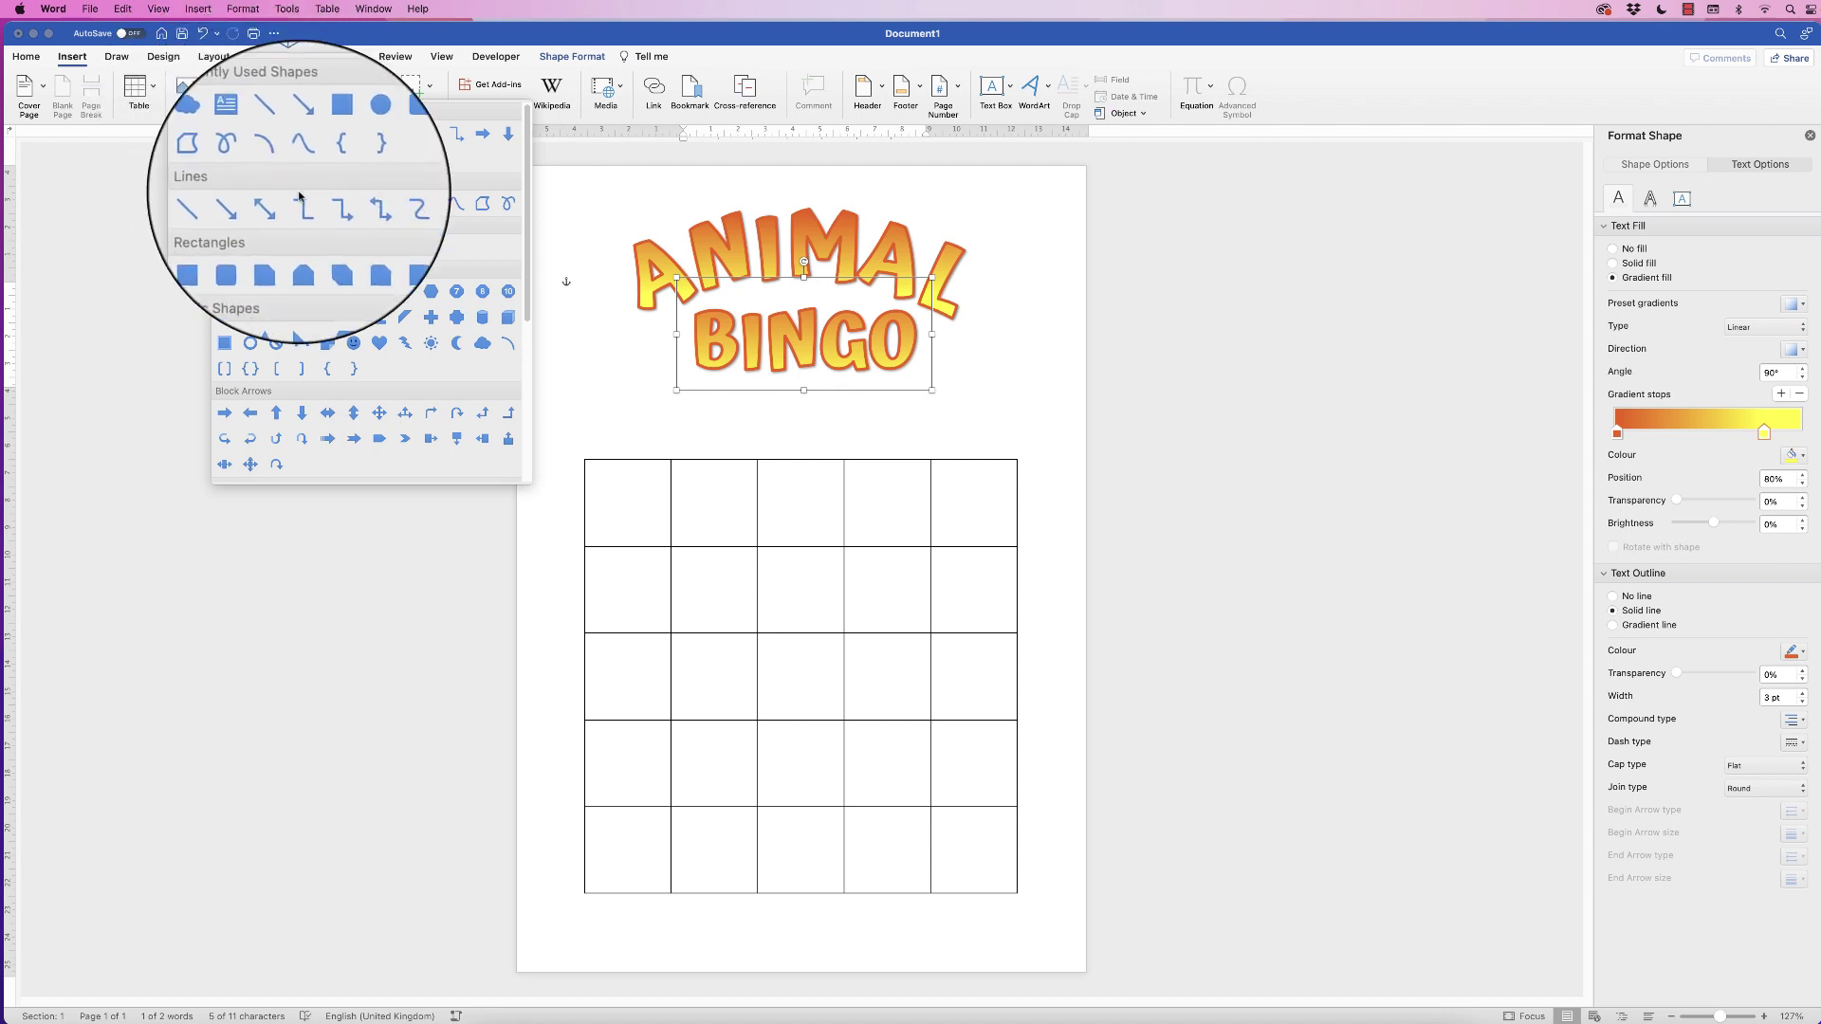
pyautogui.click(481, 349)
pyautogui.moveTo(589, 196); pyautogui.dragTo(1049, 406)
pyautogui.moveTo(967, 309)
pyautogui.mouseDown()
pyautogui.moveTo(941, 291)
pyautogui.moveTo(1014, 294)
pyautogui.moveTo(999, 299)
pyautogui.mouseUp()
pyautogui.moveTo(874, 292); pyautogui.dragTo(889, 300)
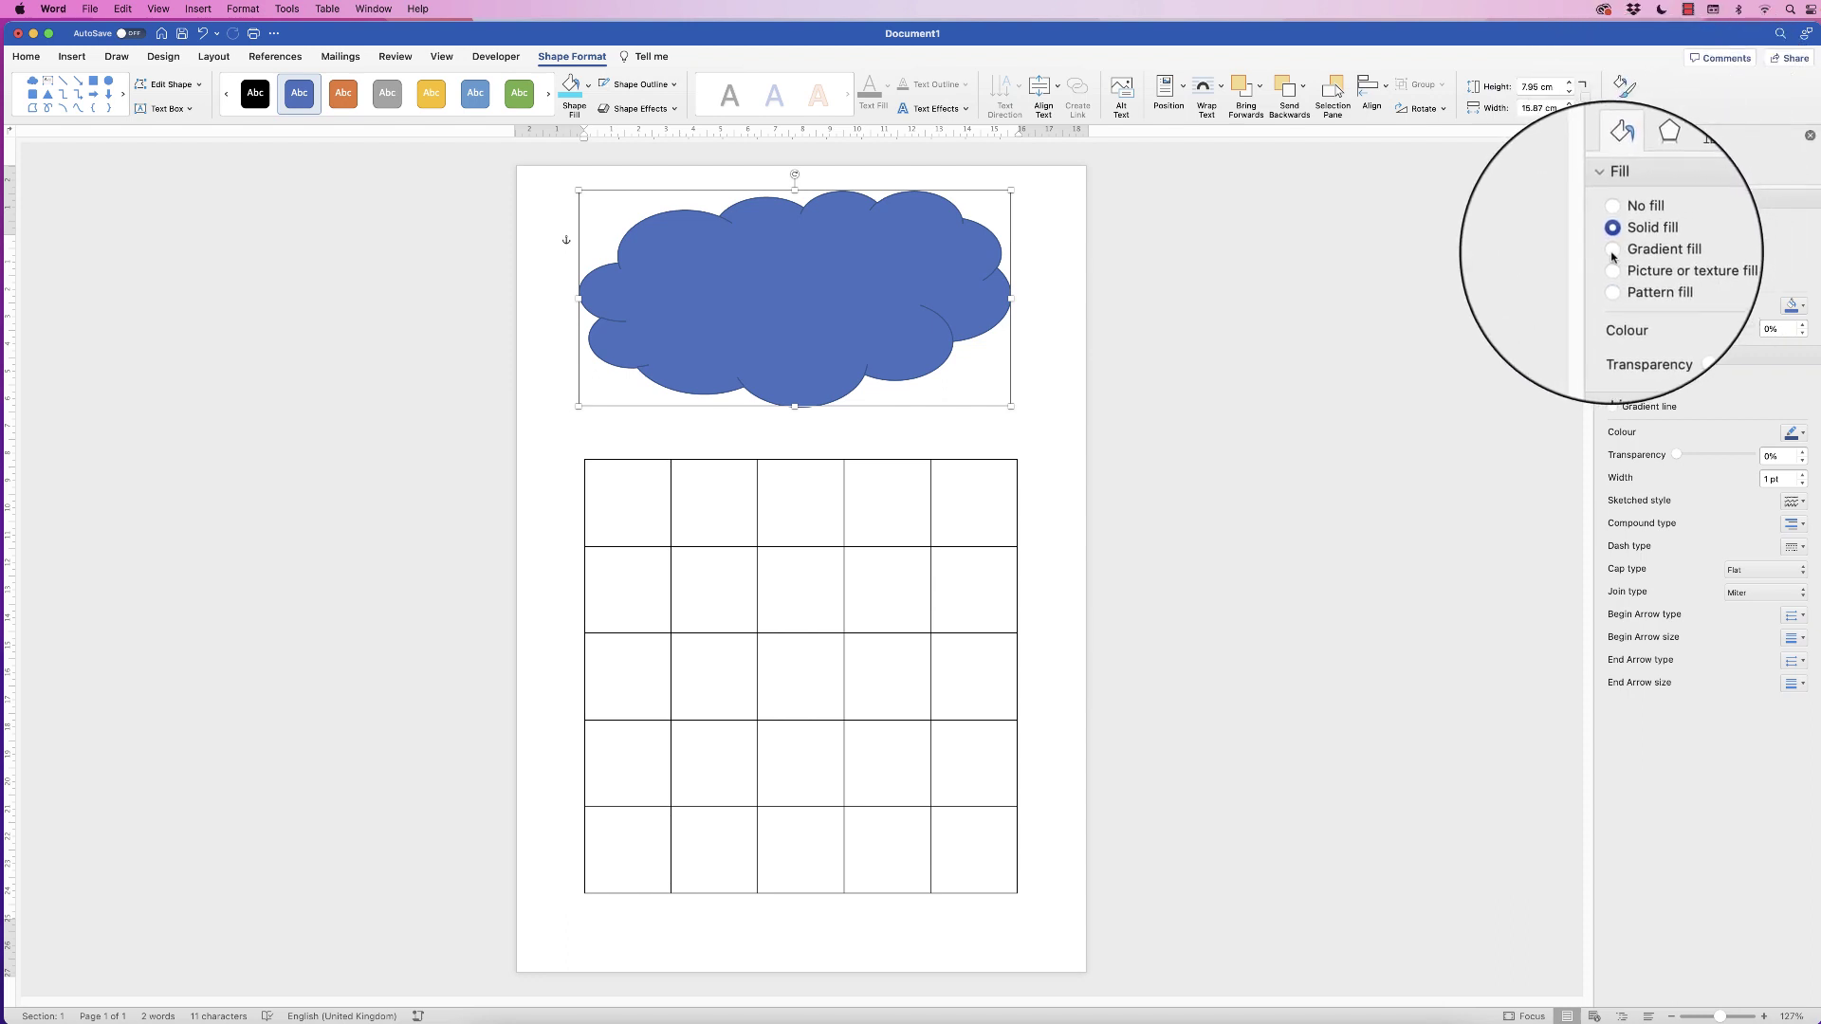
# Fill the cloud with the palest orange theme tint and set its outline to the recently used orange.
pyautogui.click(1805, 308)
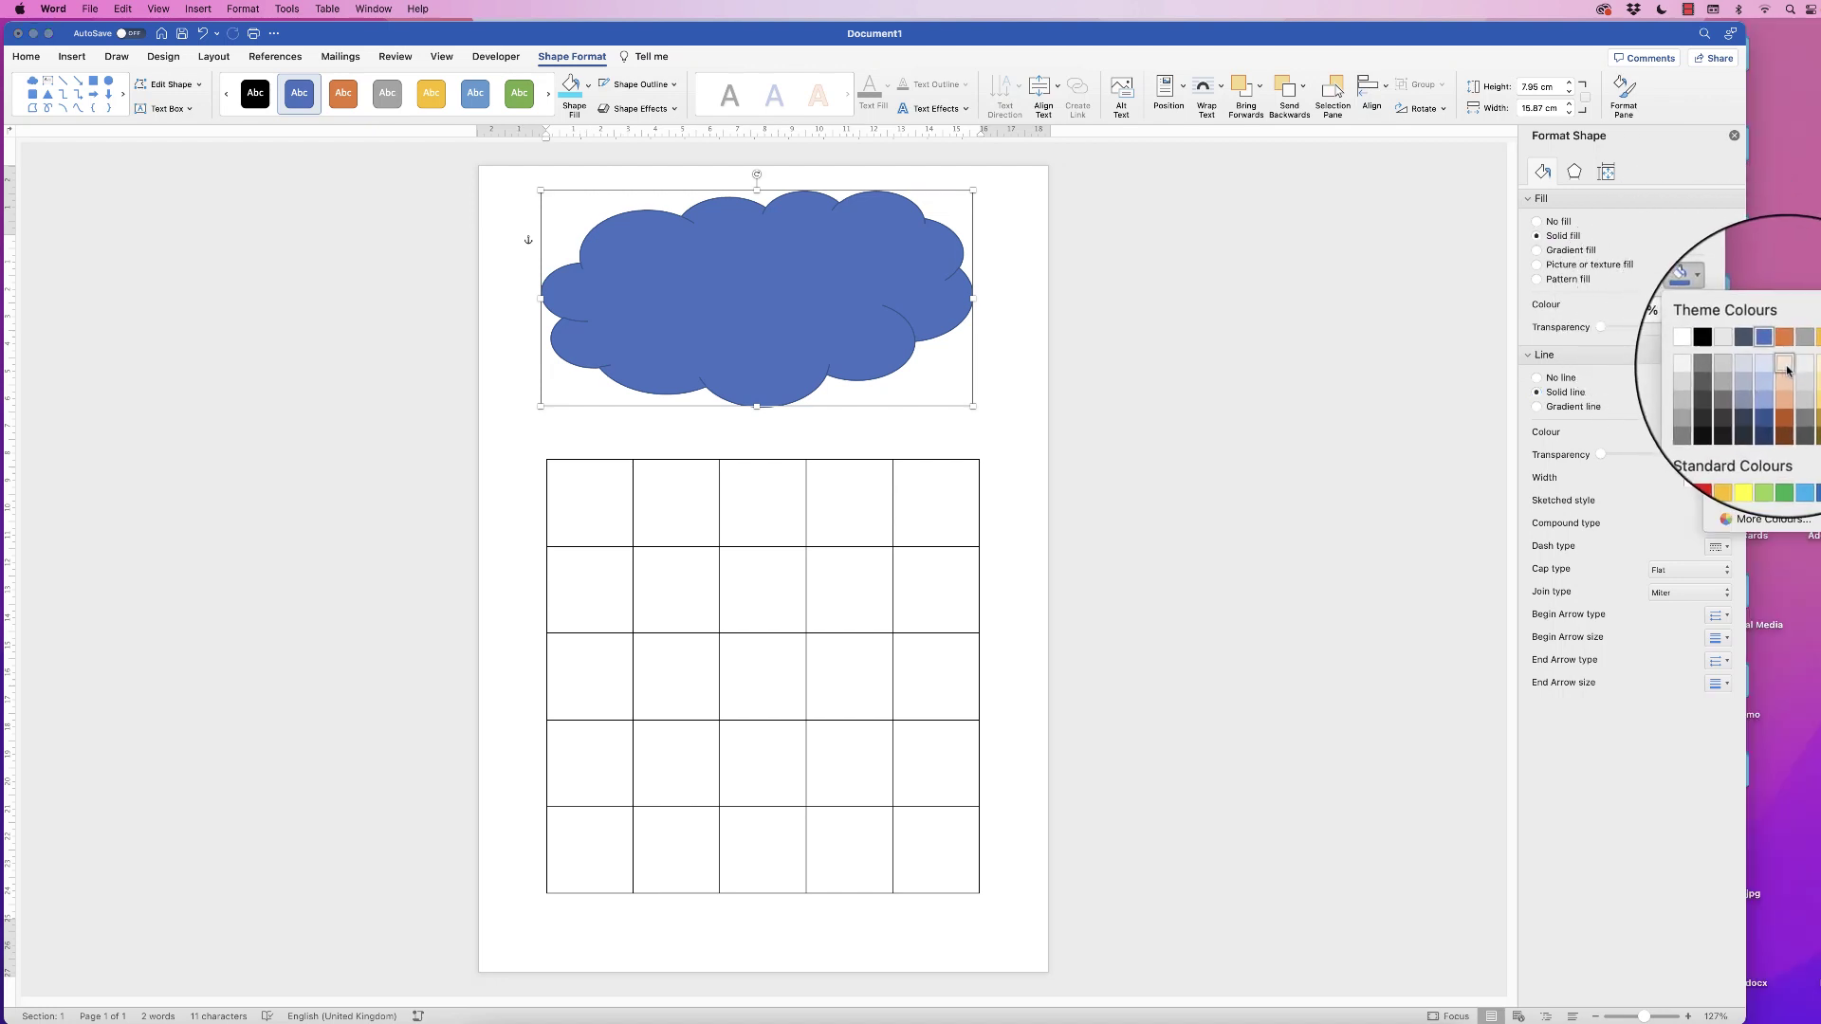
pyautogui.click(1785, 364)
pyautogui.click(1728, 434)
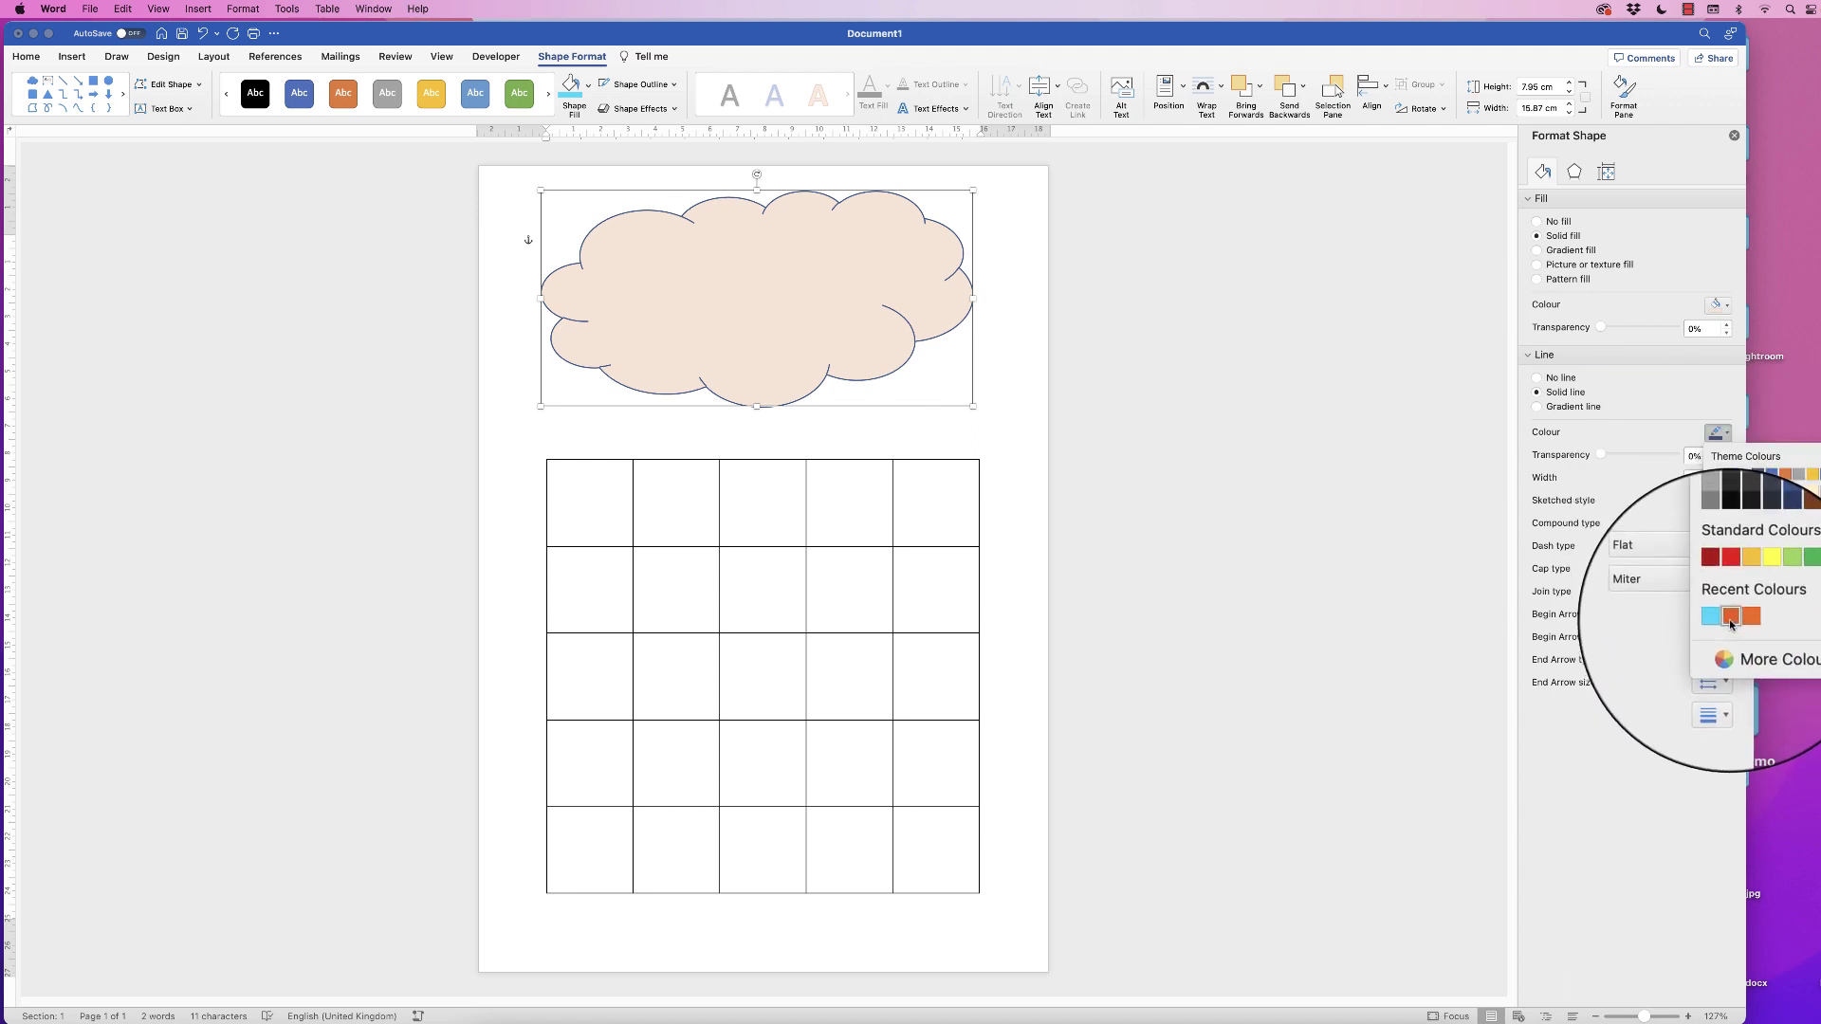
pyautogui.click(1730, 618)
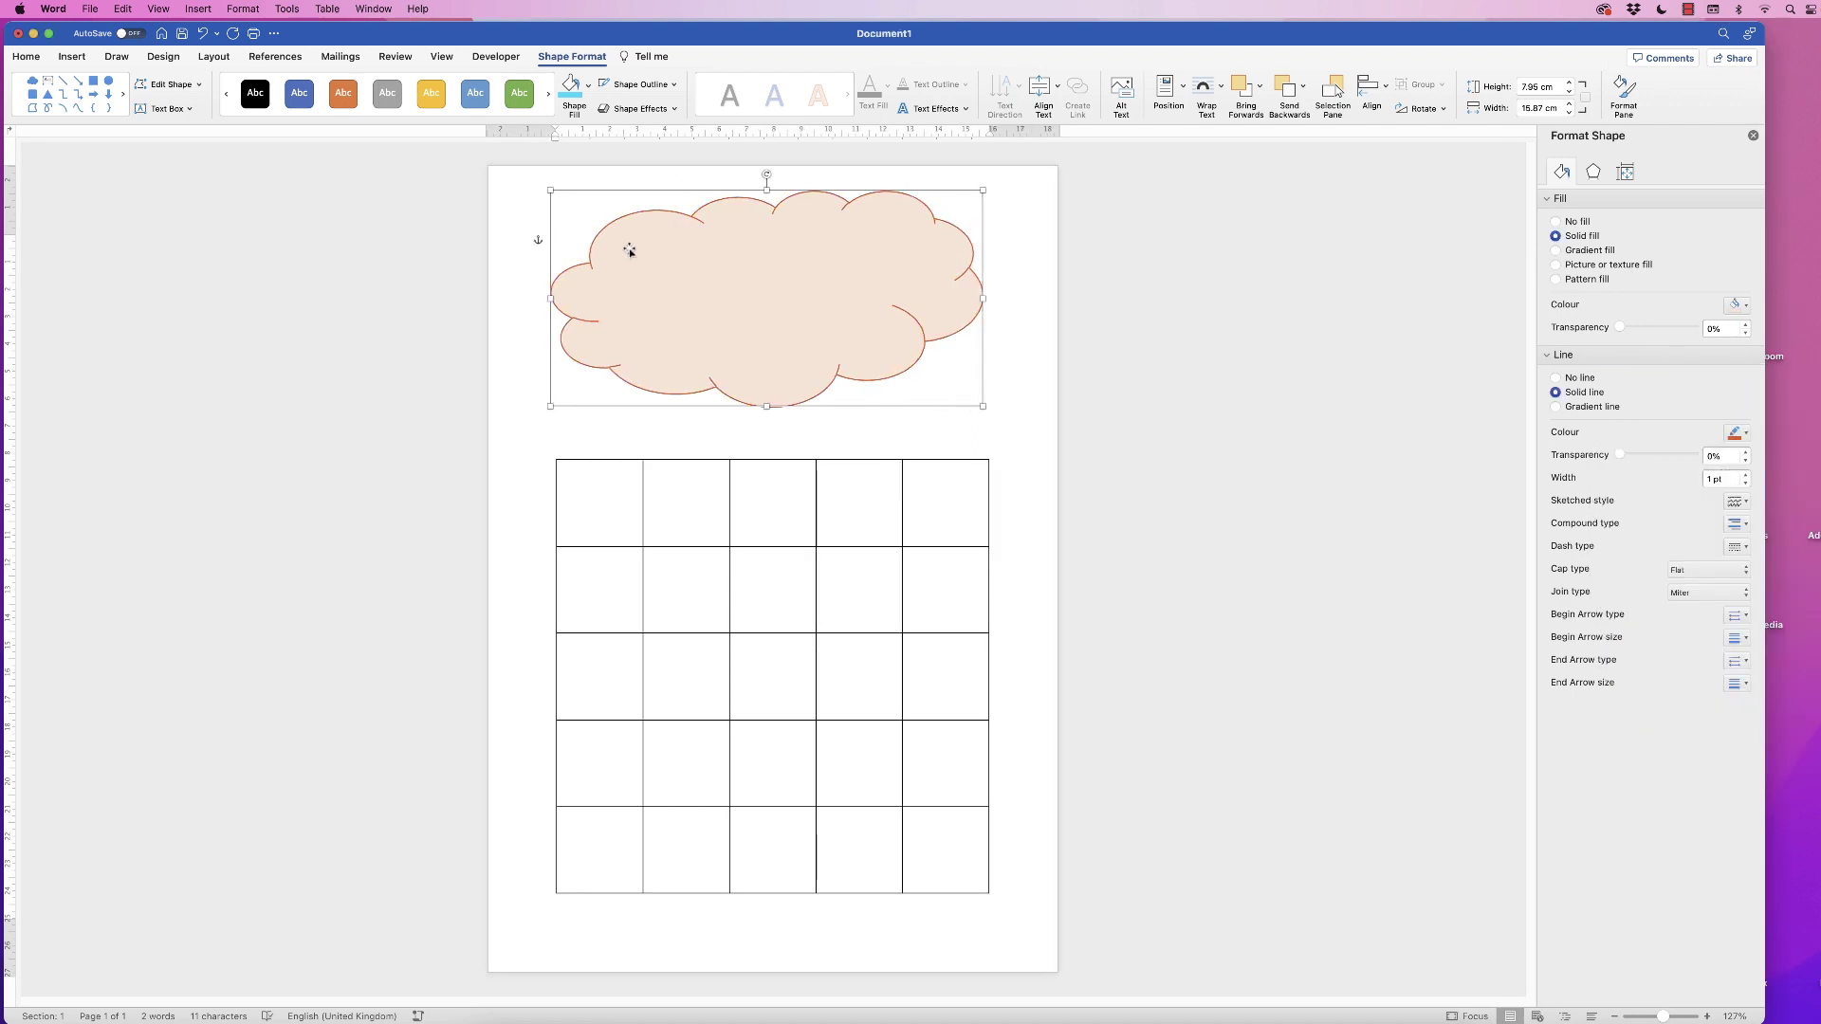
# Reposition the cloud slightly, send it to the back behind the title, and nudge the ANIMAL WordArt down towards BINGO.
pyautogui.moveTo(743, 310); pyautogui.dragTo(771, 349)
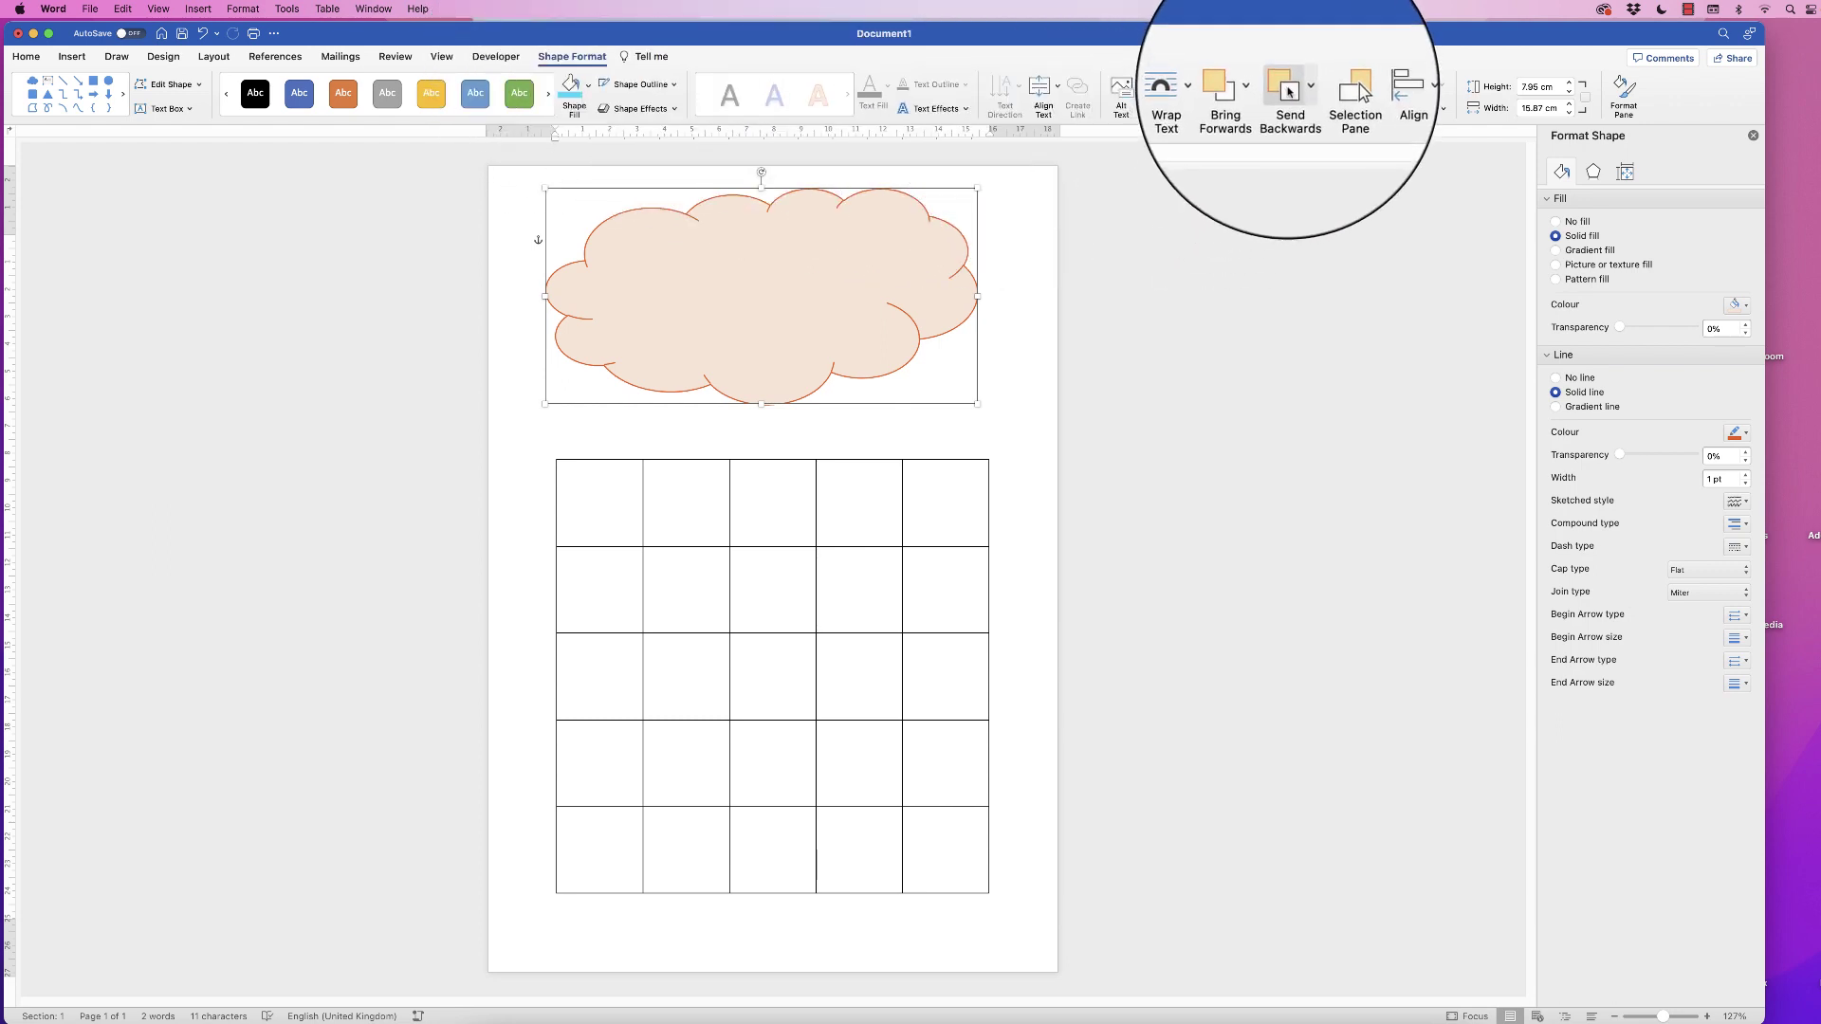
pyautogui.click(1303, 88)
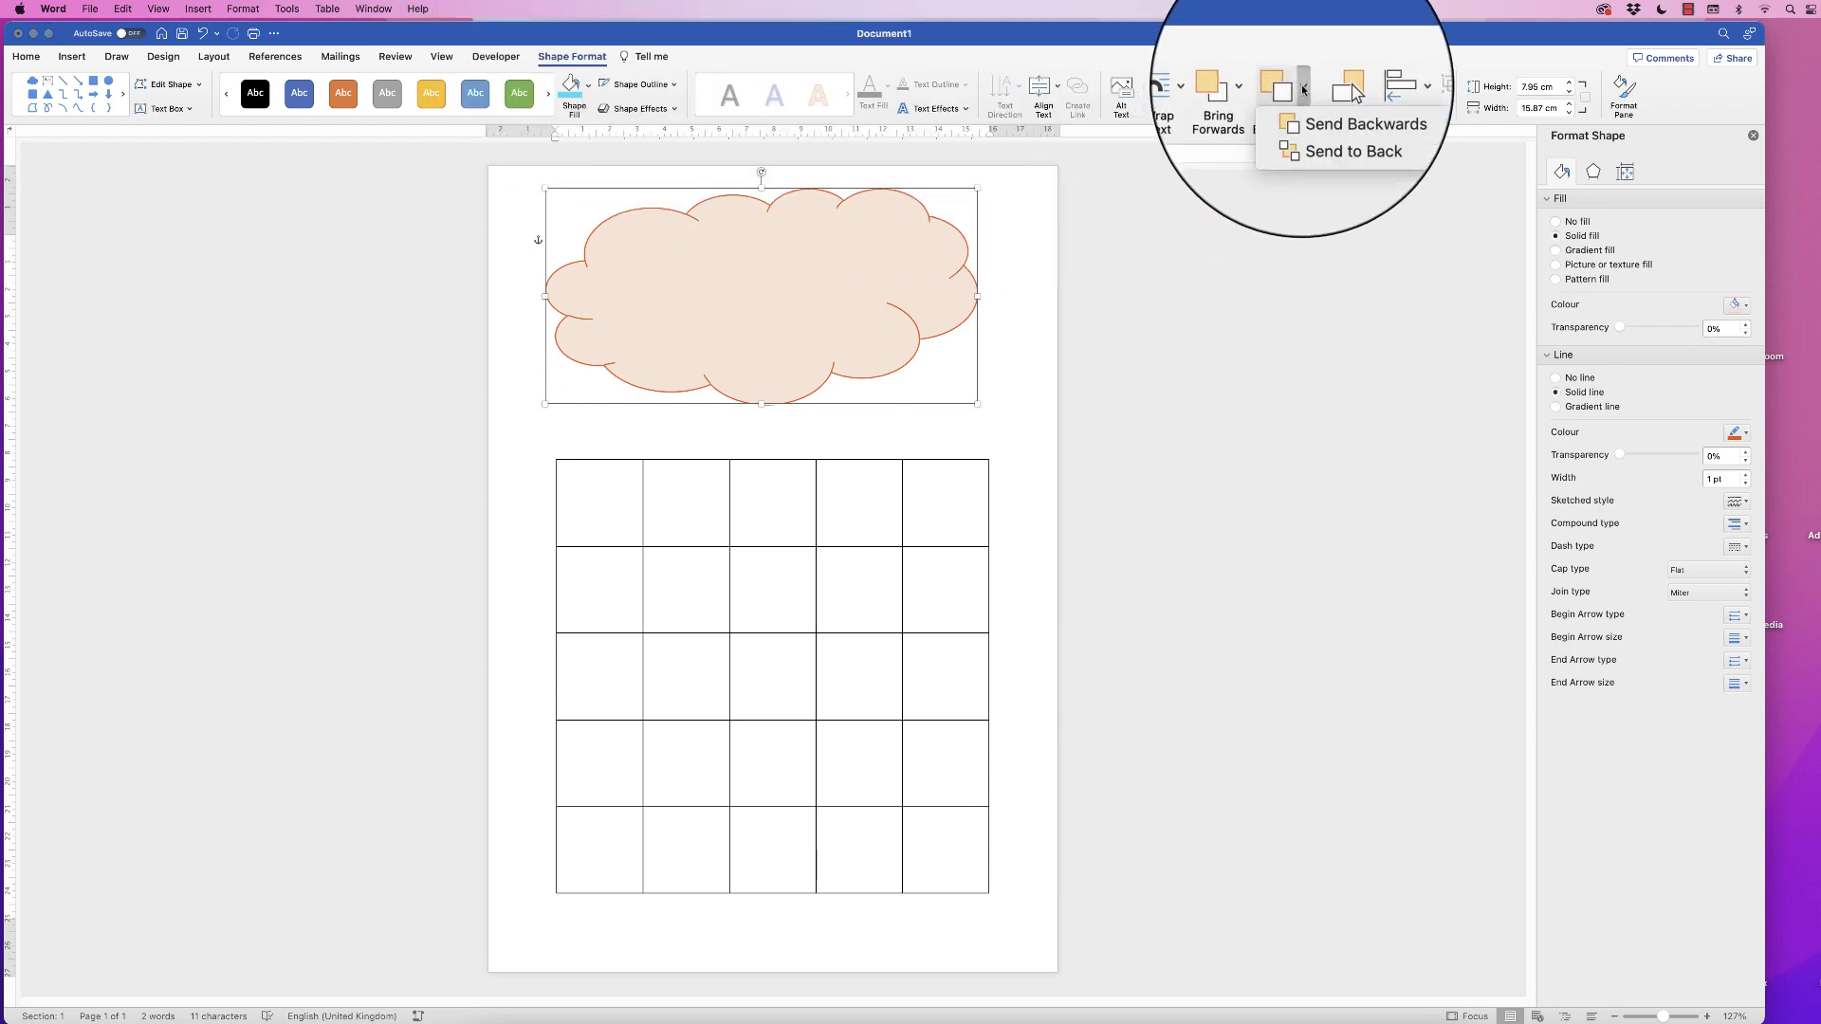
pyautogui.click(1328, 142)
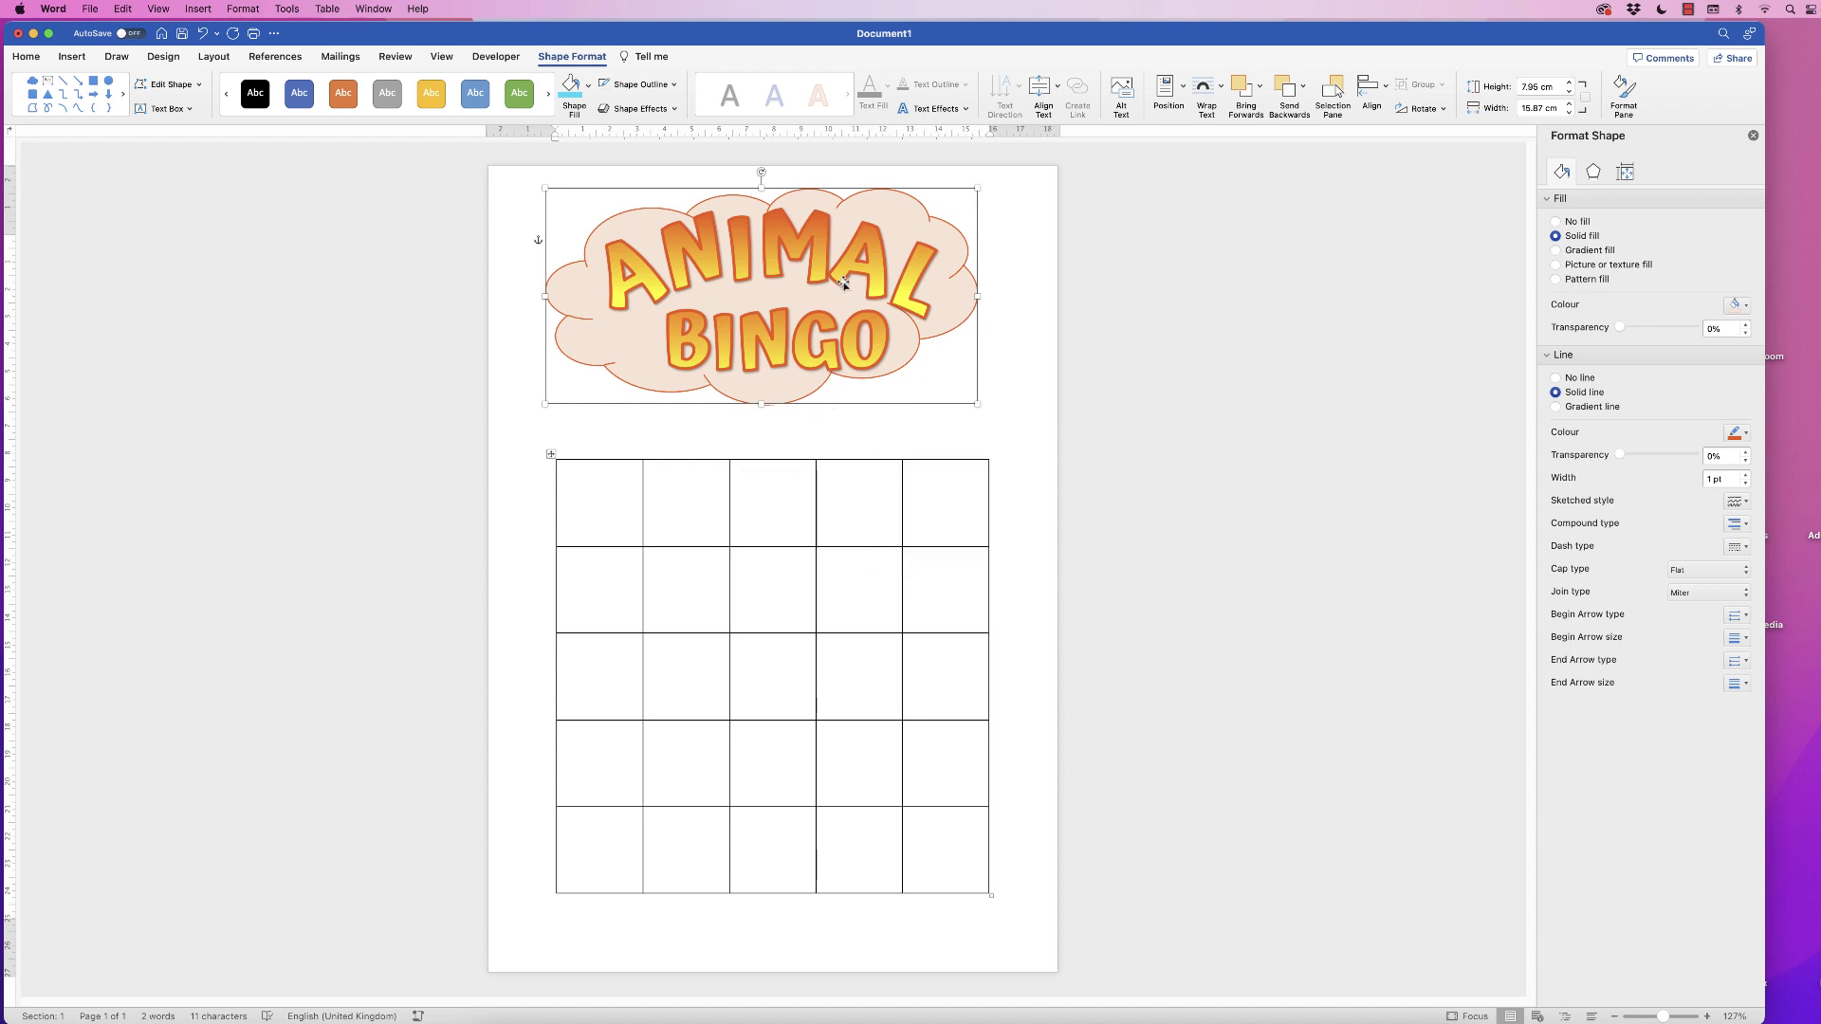
pyautogui.moveTo(950, 294); pyautogui.dragTo(951, 300)
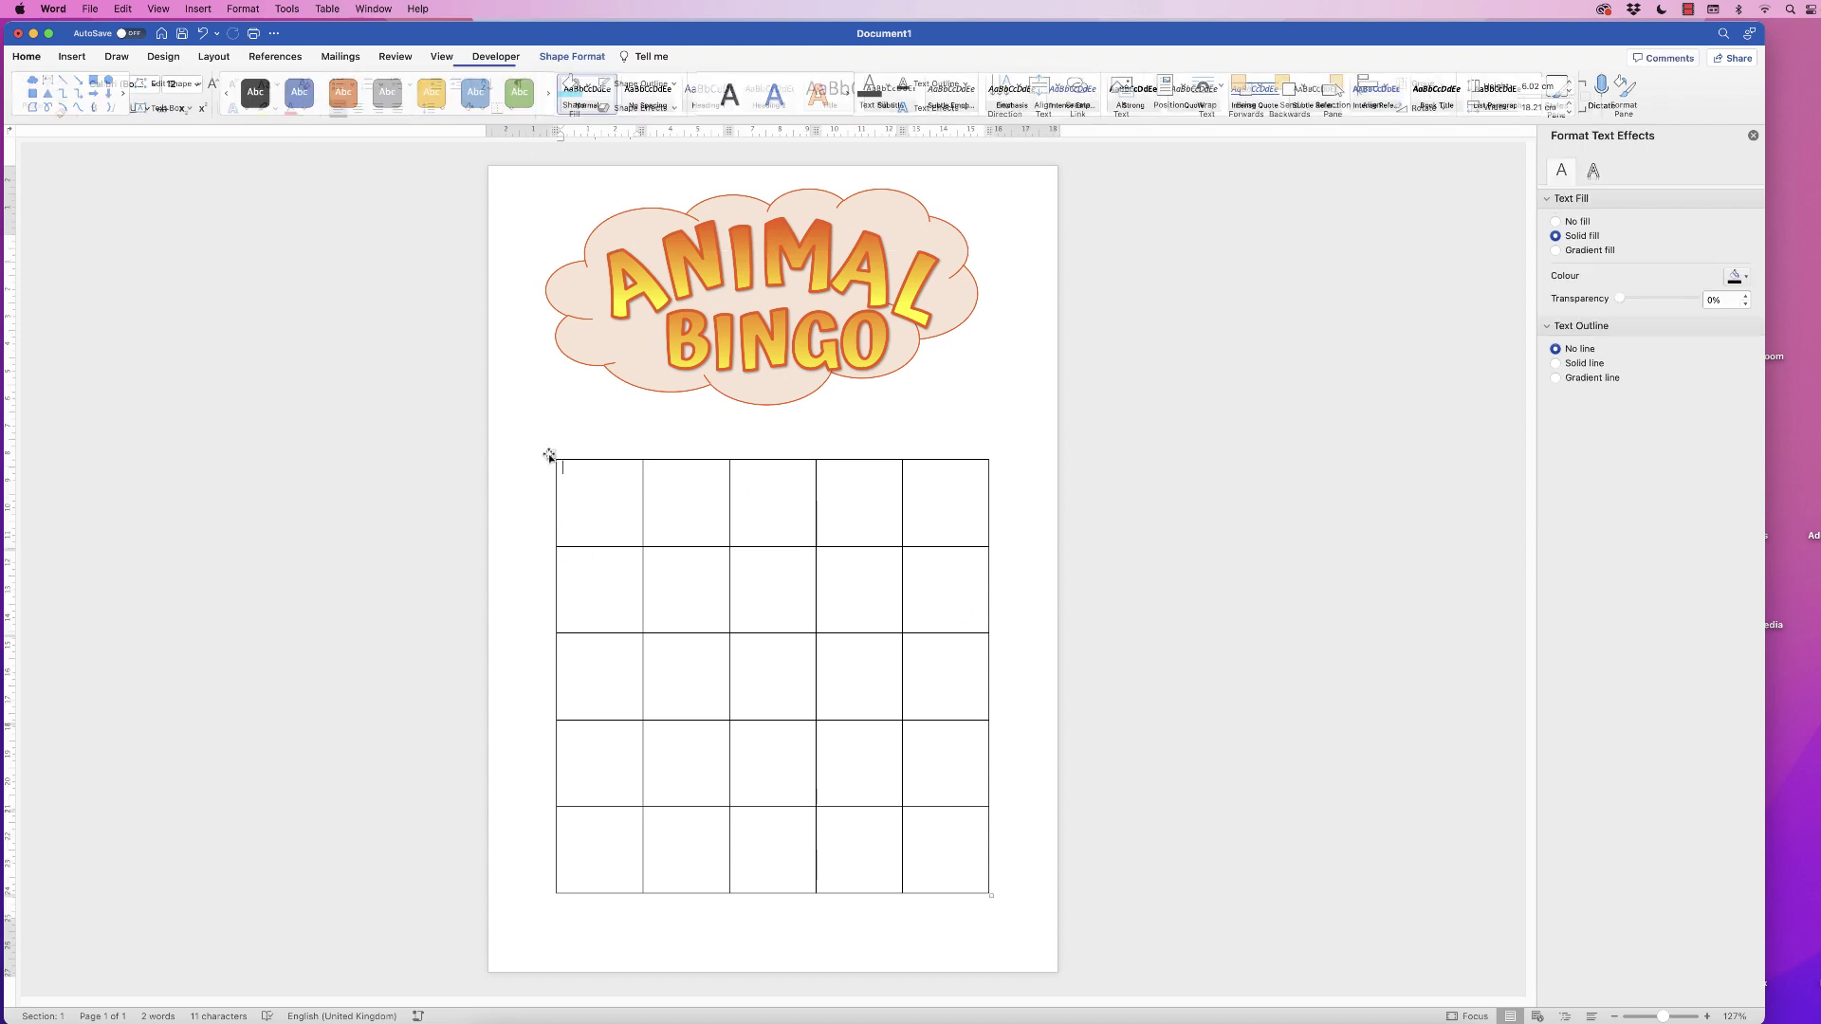
# Apply orange 4½ pt solid lines to all borders of the 5x5 table.
pyautogui.click(550, 453)
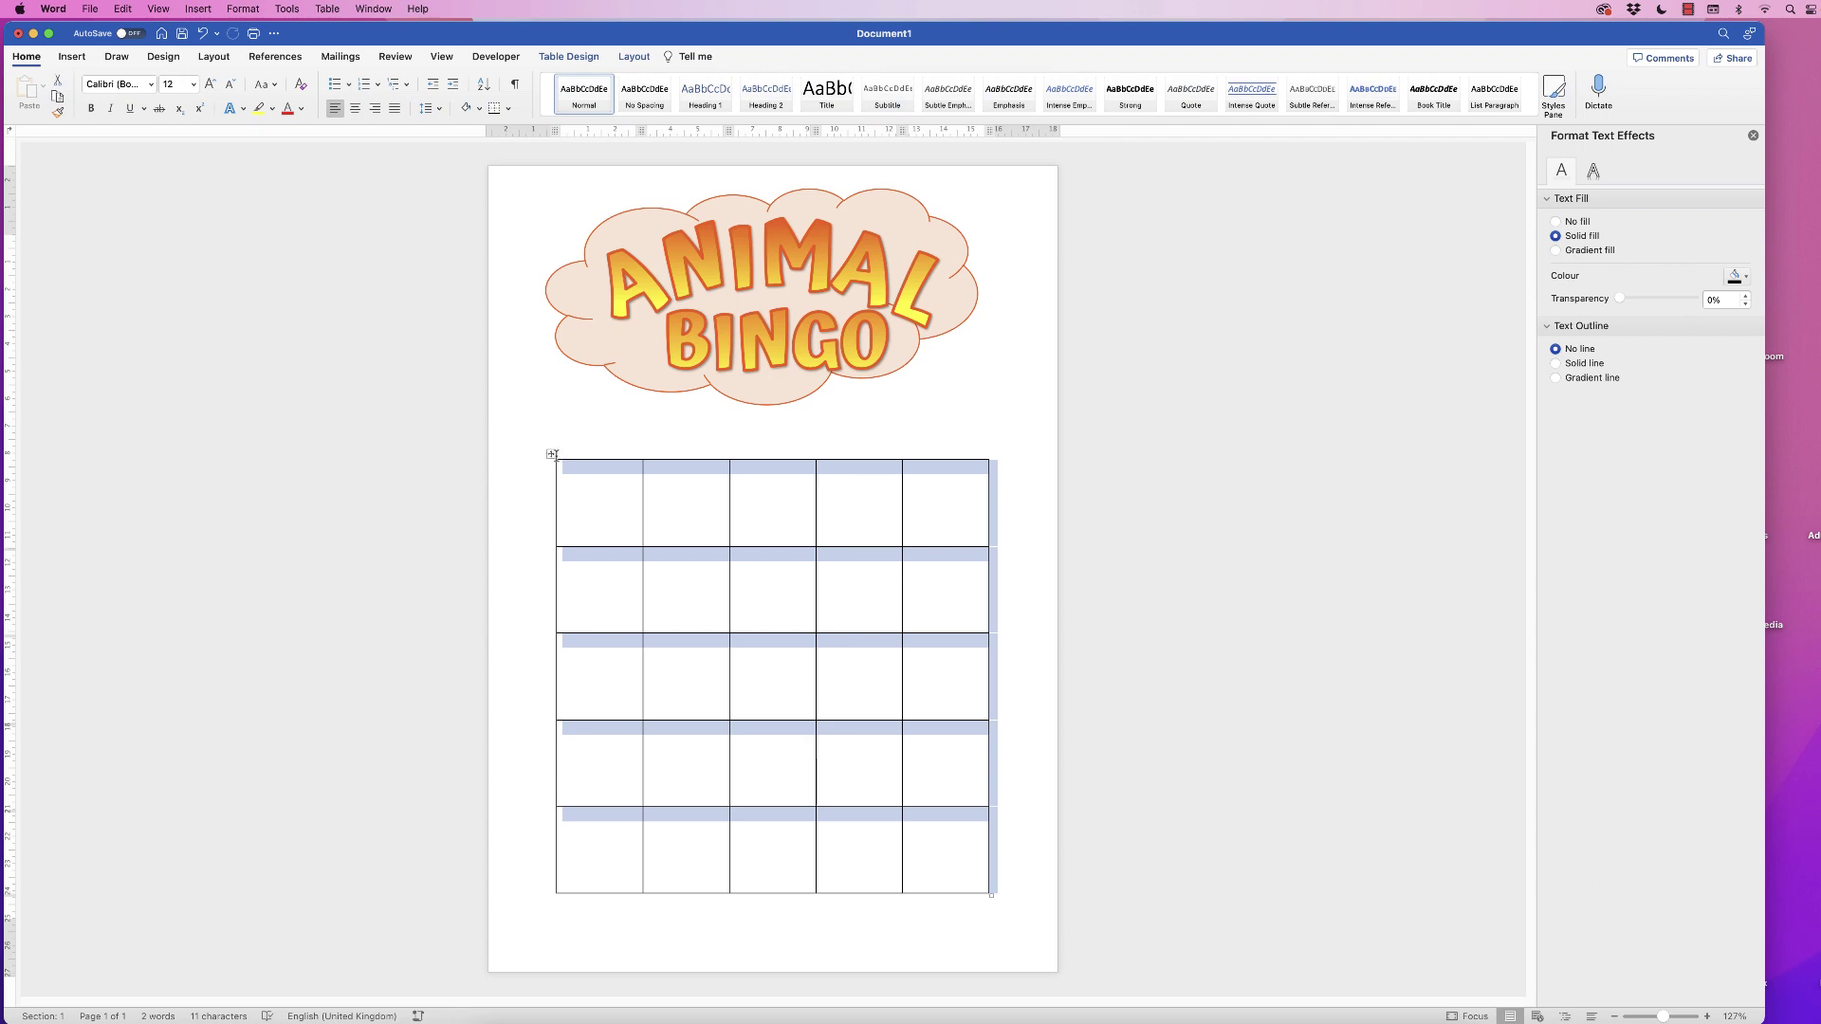
pyautogui.click(573, 443)
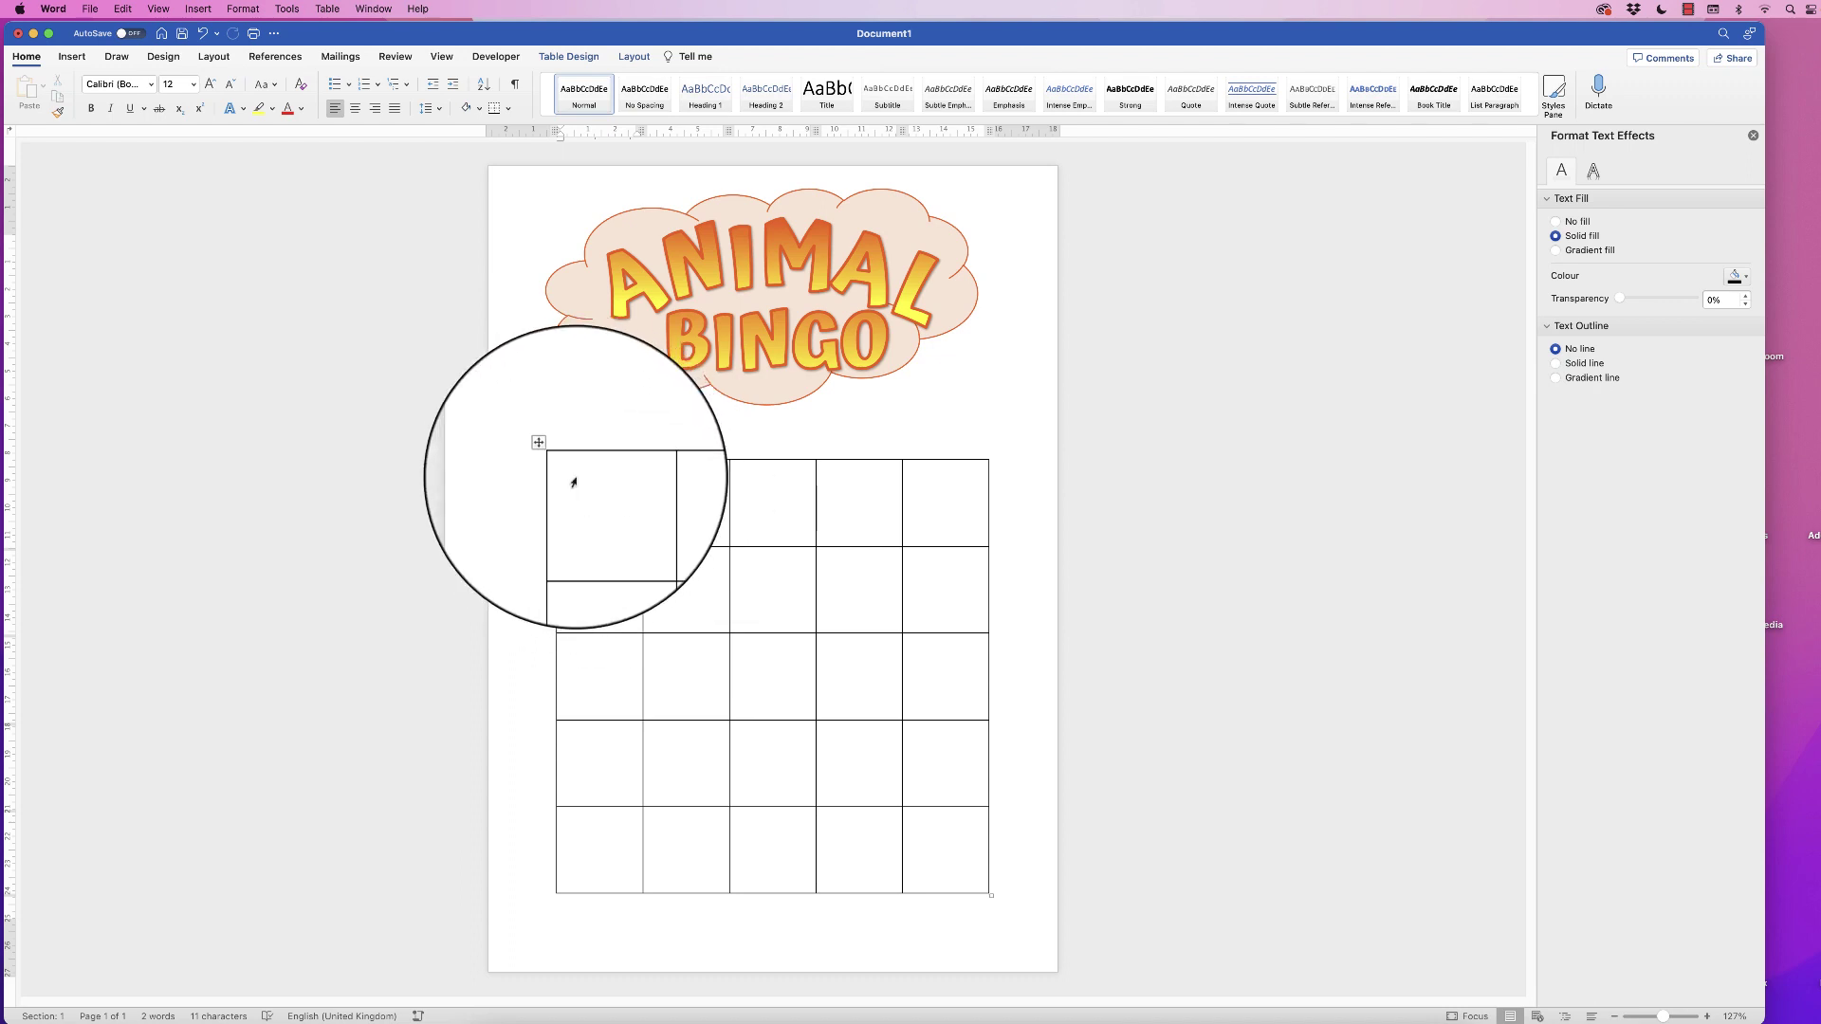
pyautogui.click(550, 454)
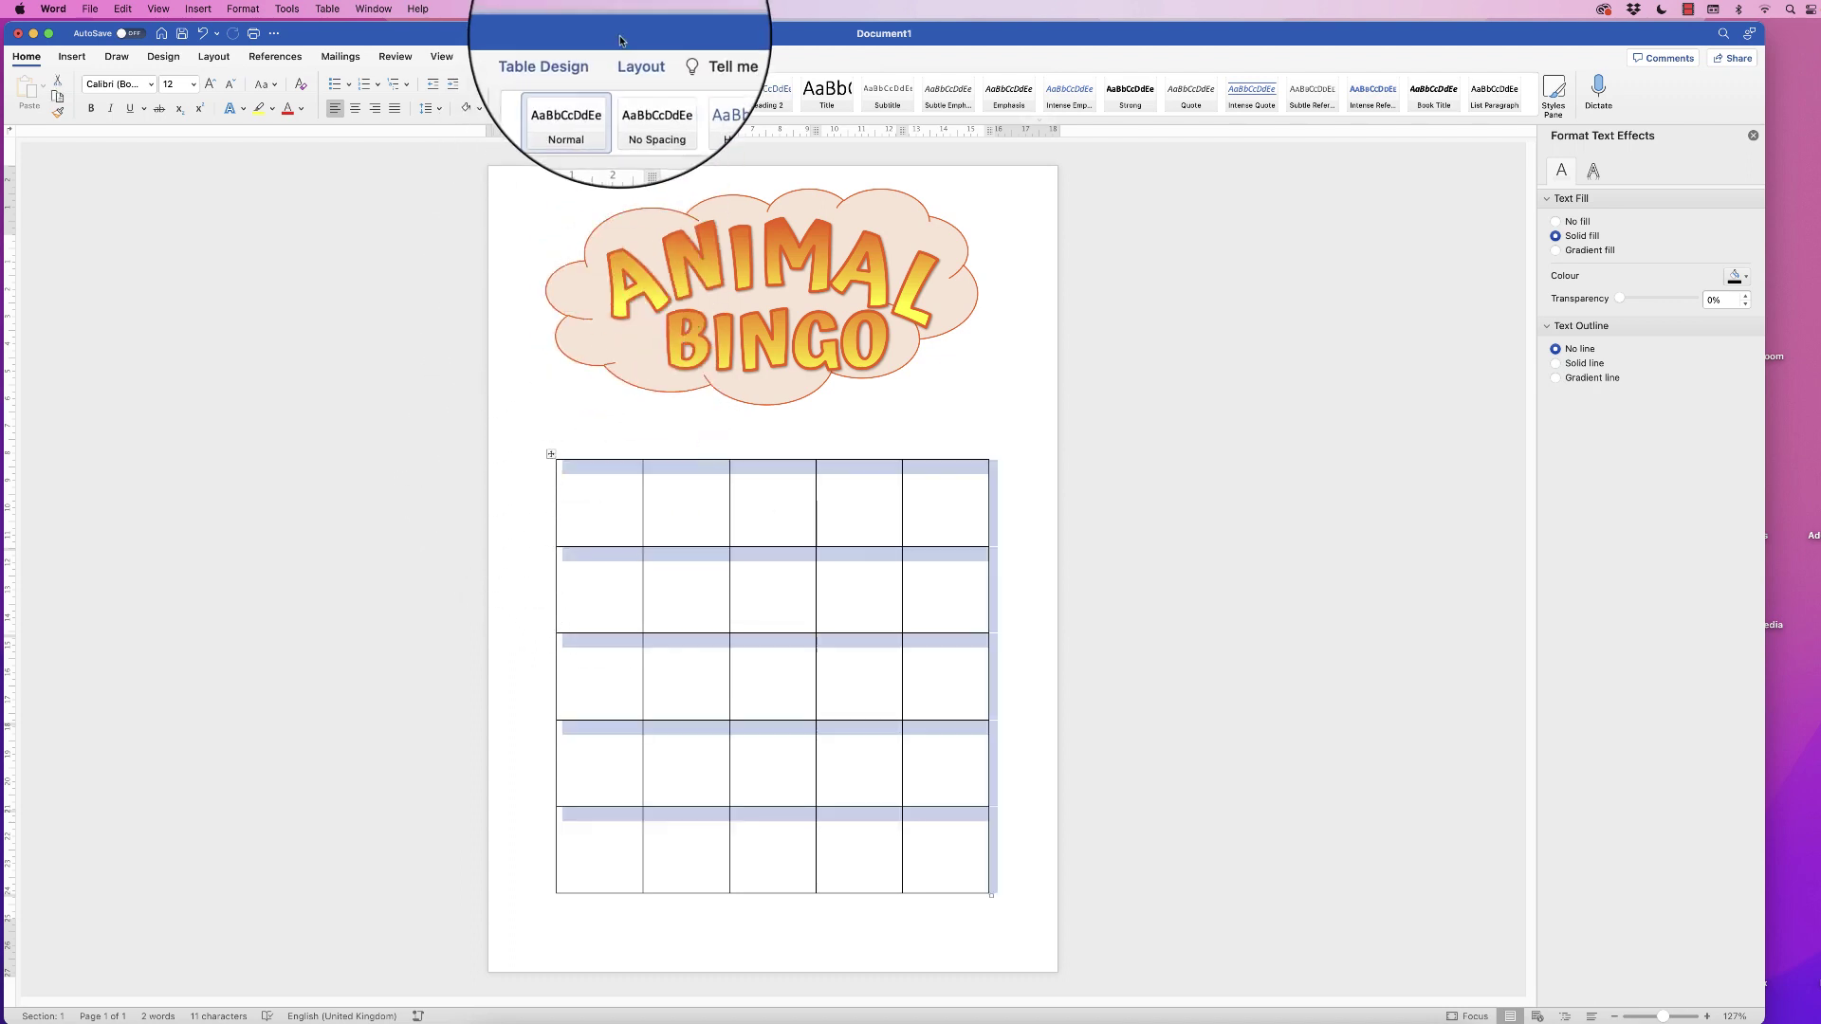
pyautogui.click(569, 56)
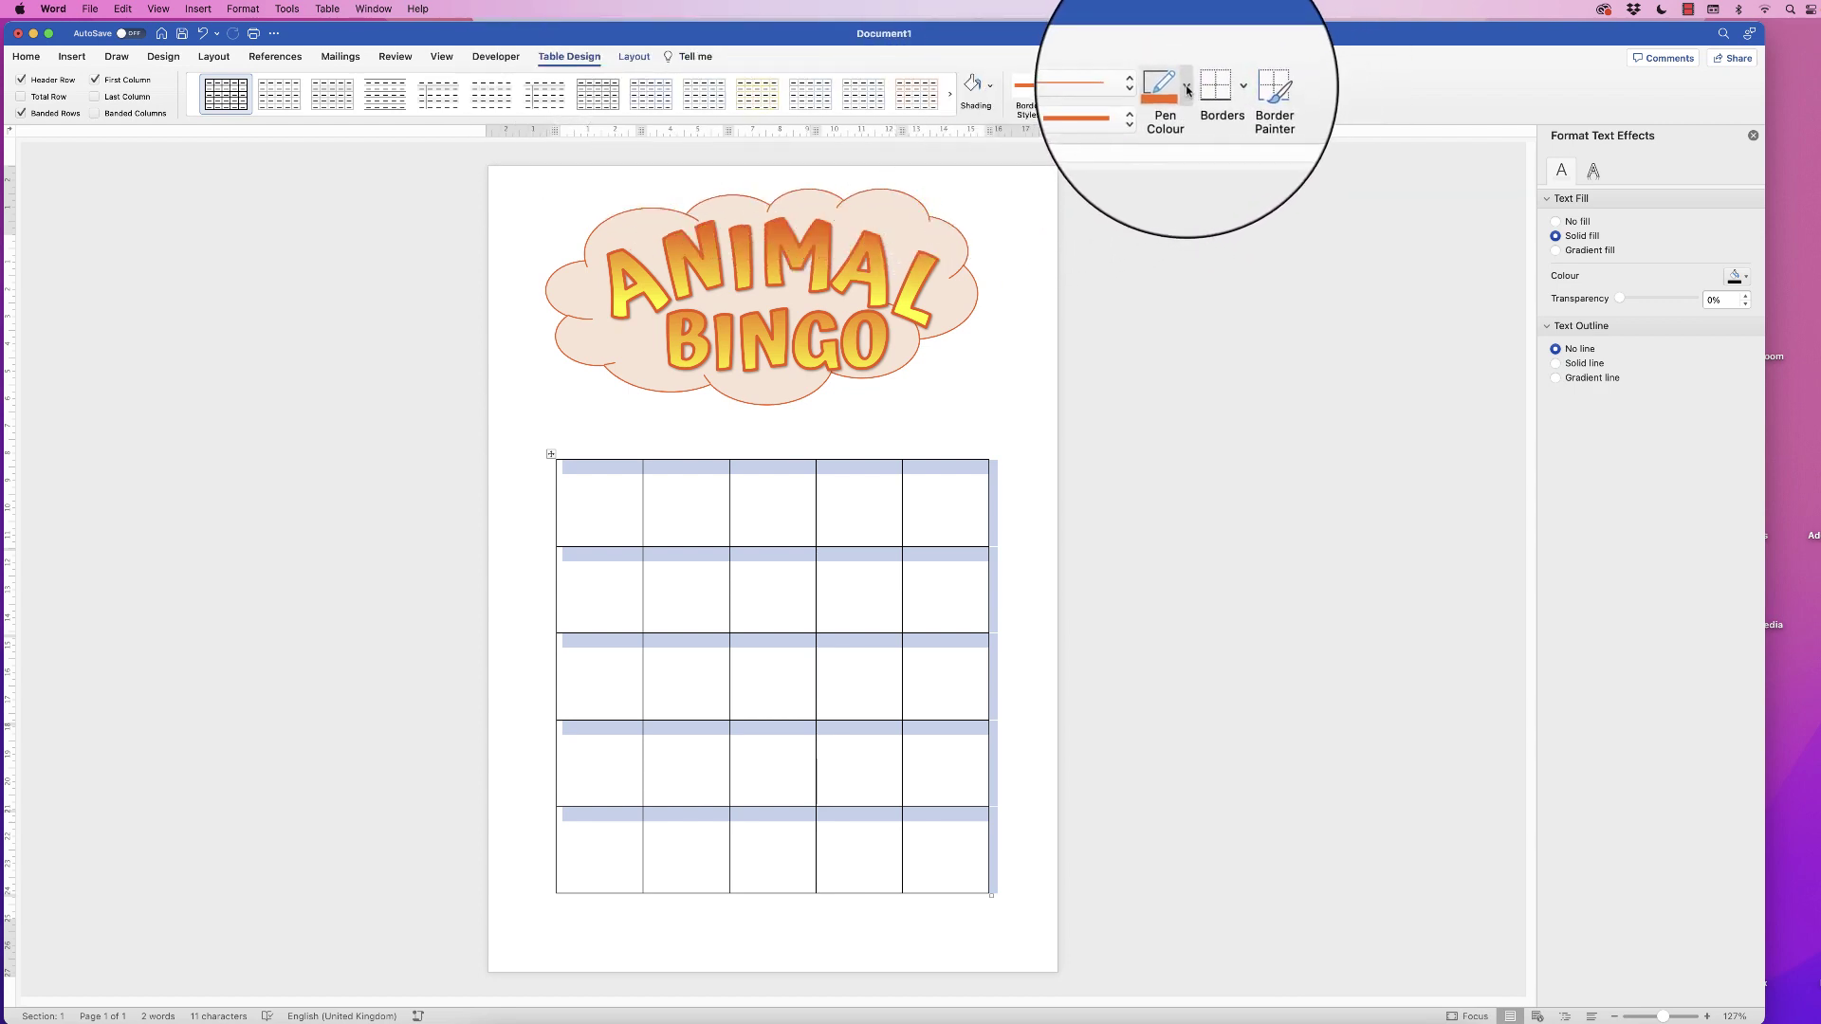
pyautogui.click(1186, 89)
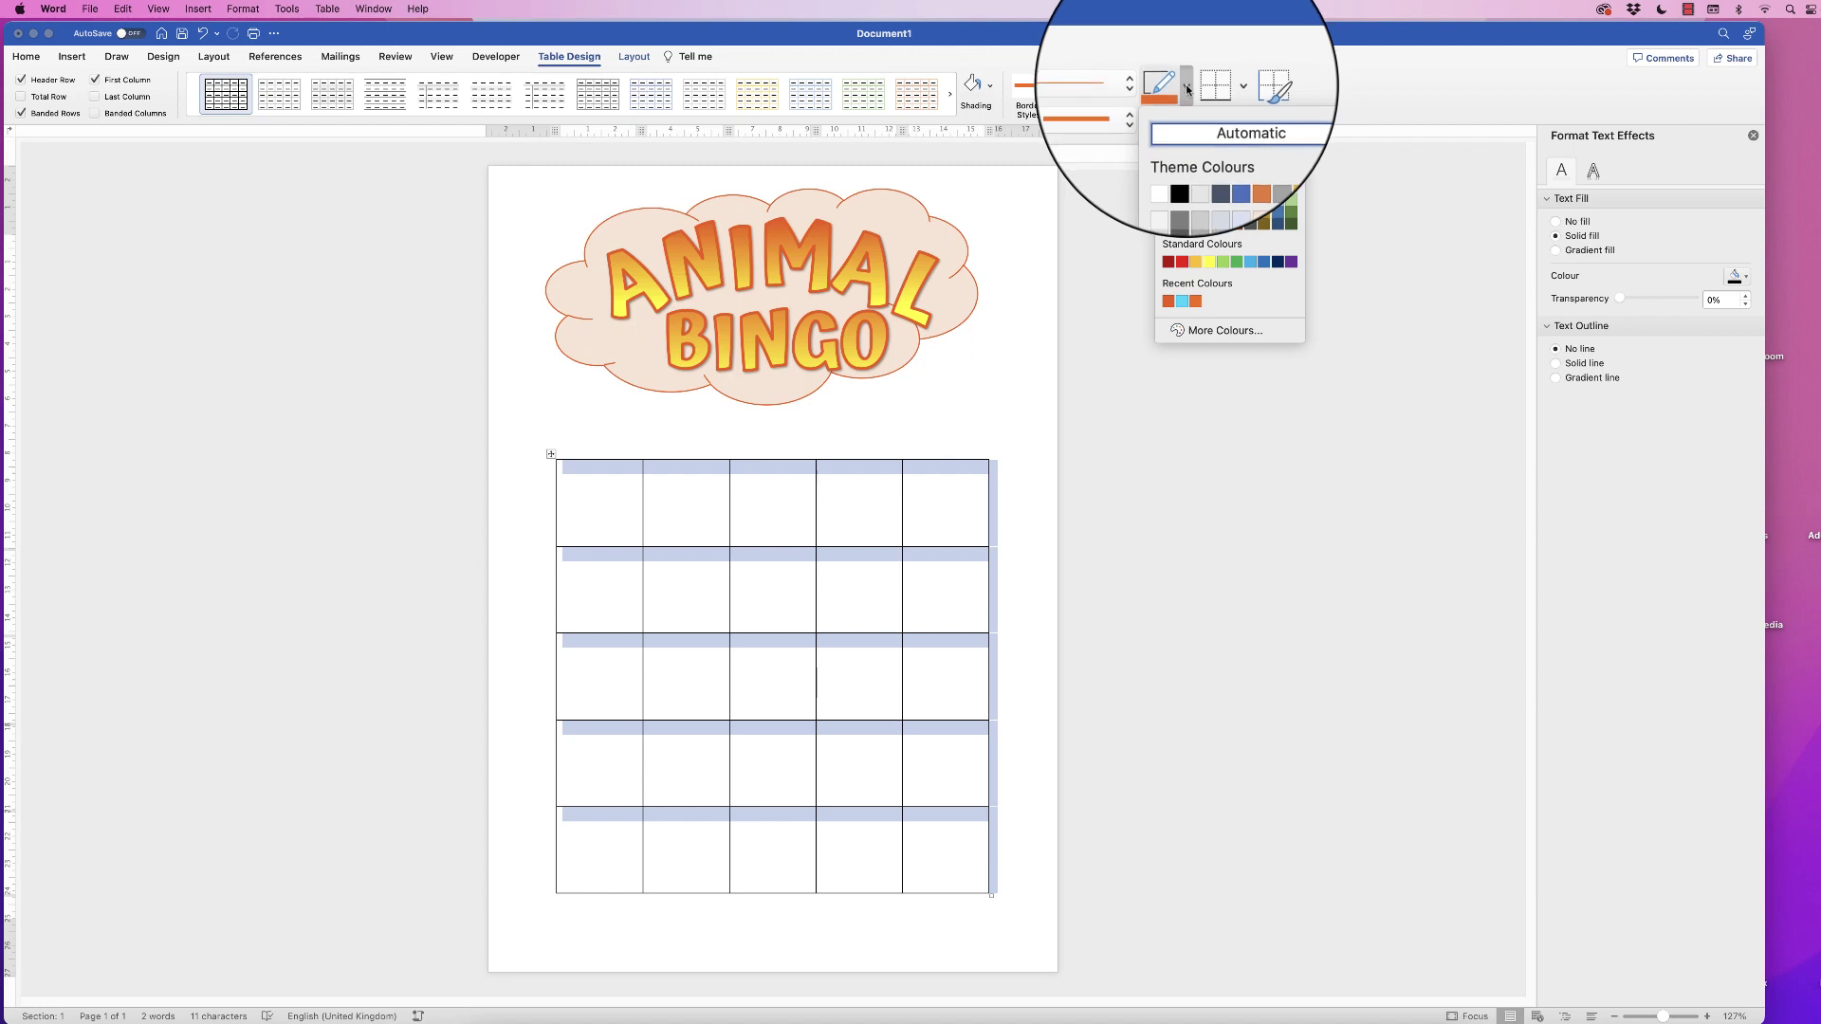
pyautogui.click(1167, 90)
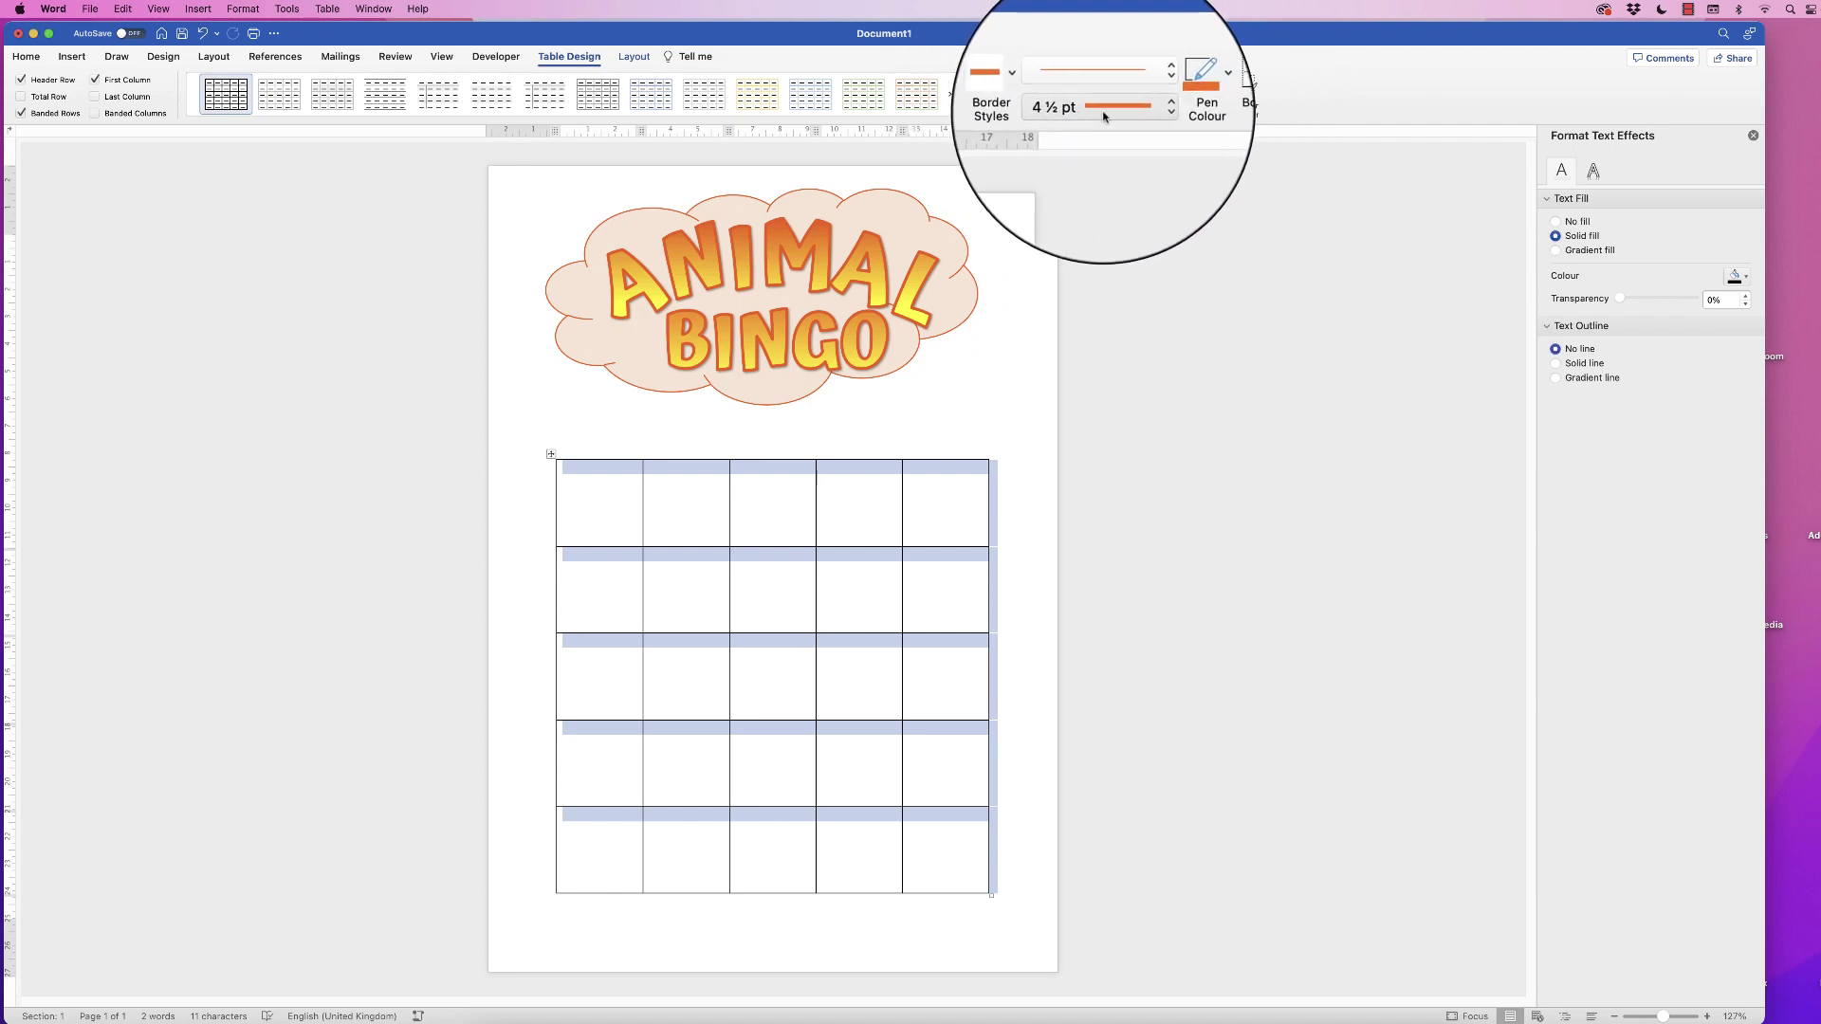
pyautogui.click(1150, 113)
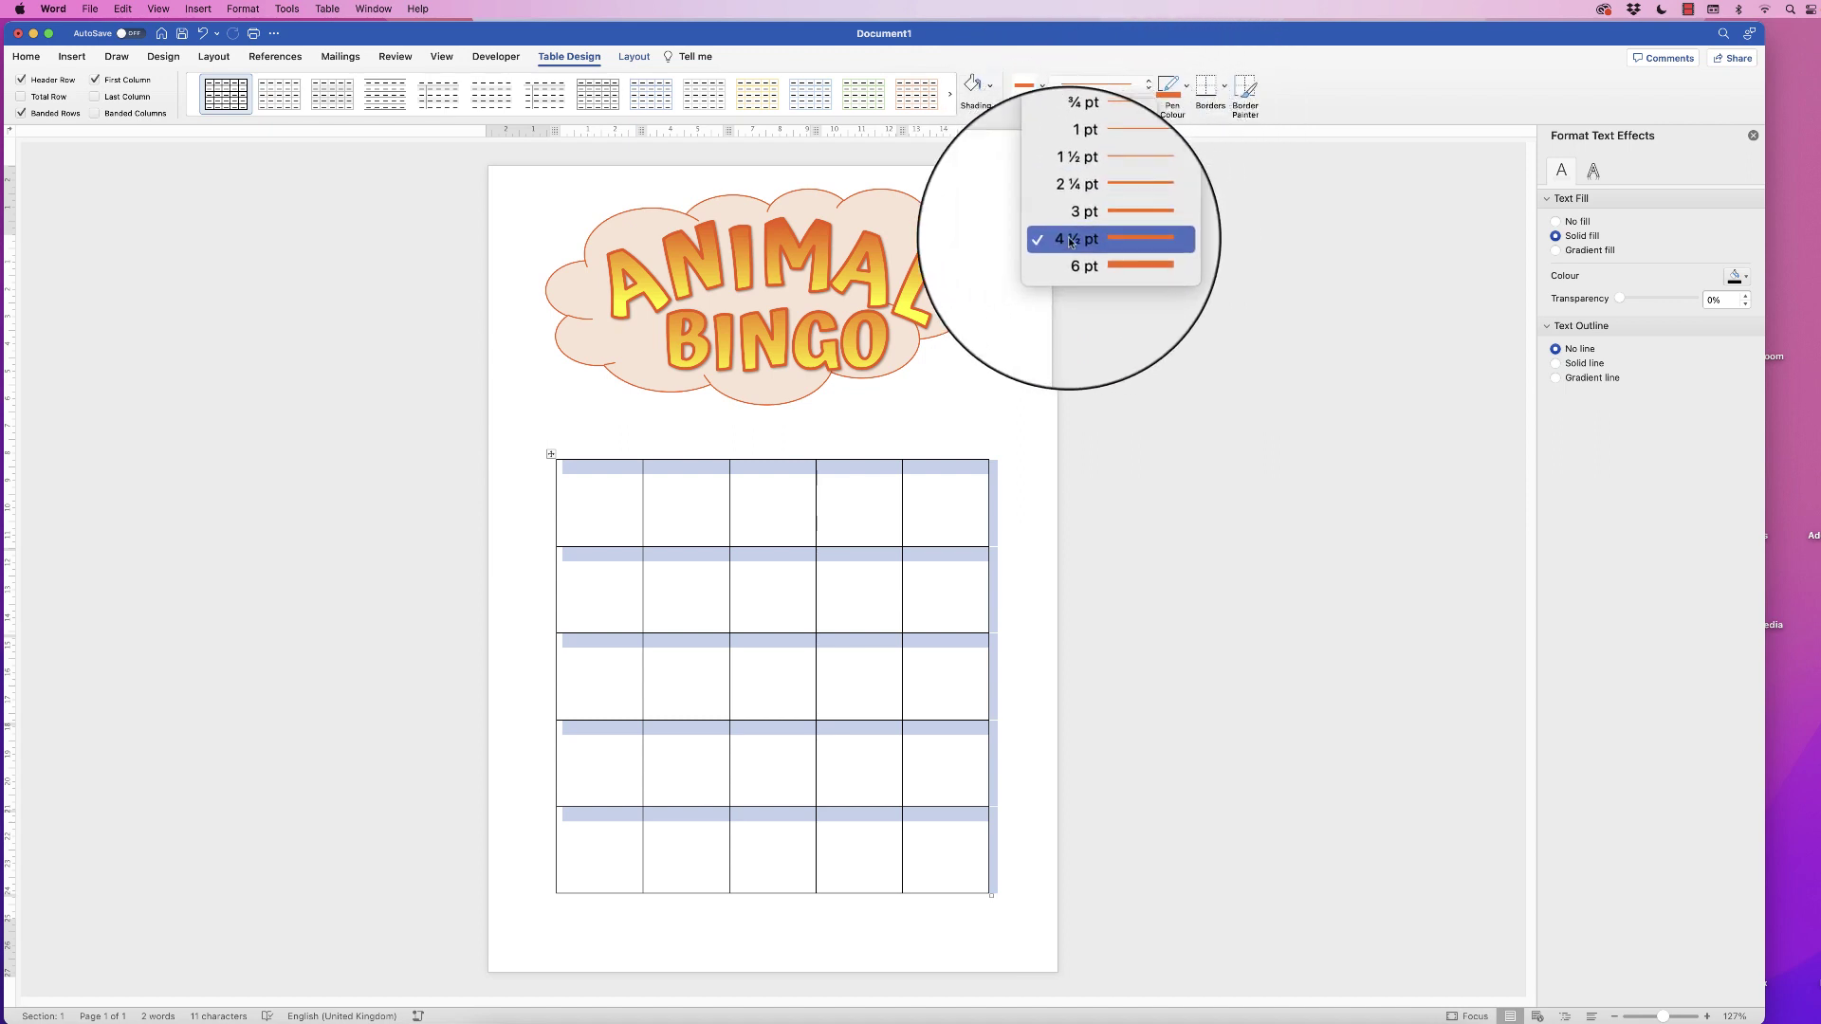
pyautogui.click(1191, 164)
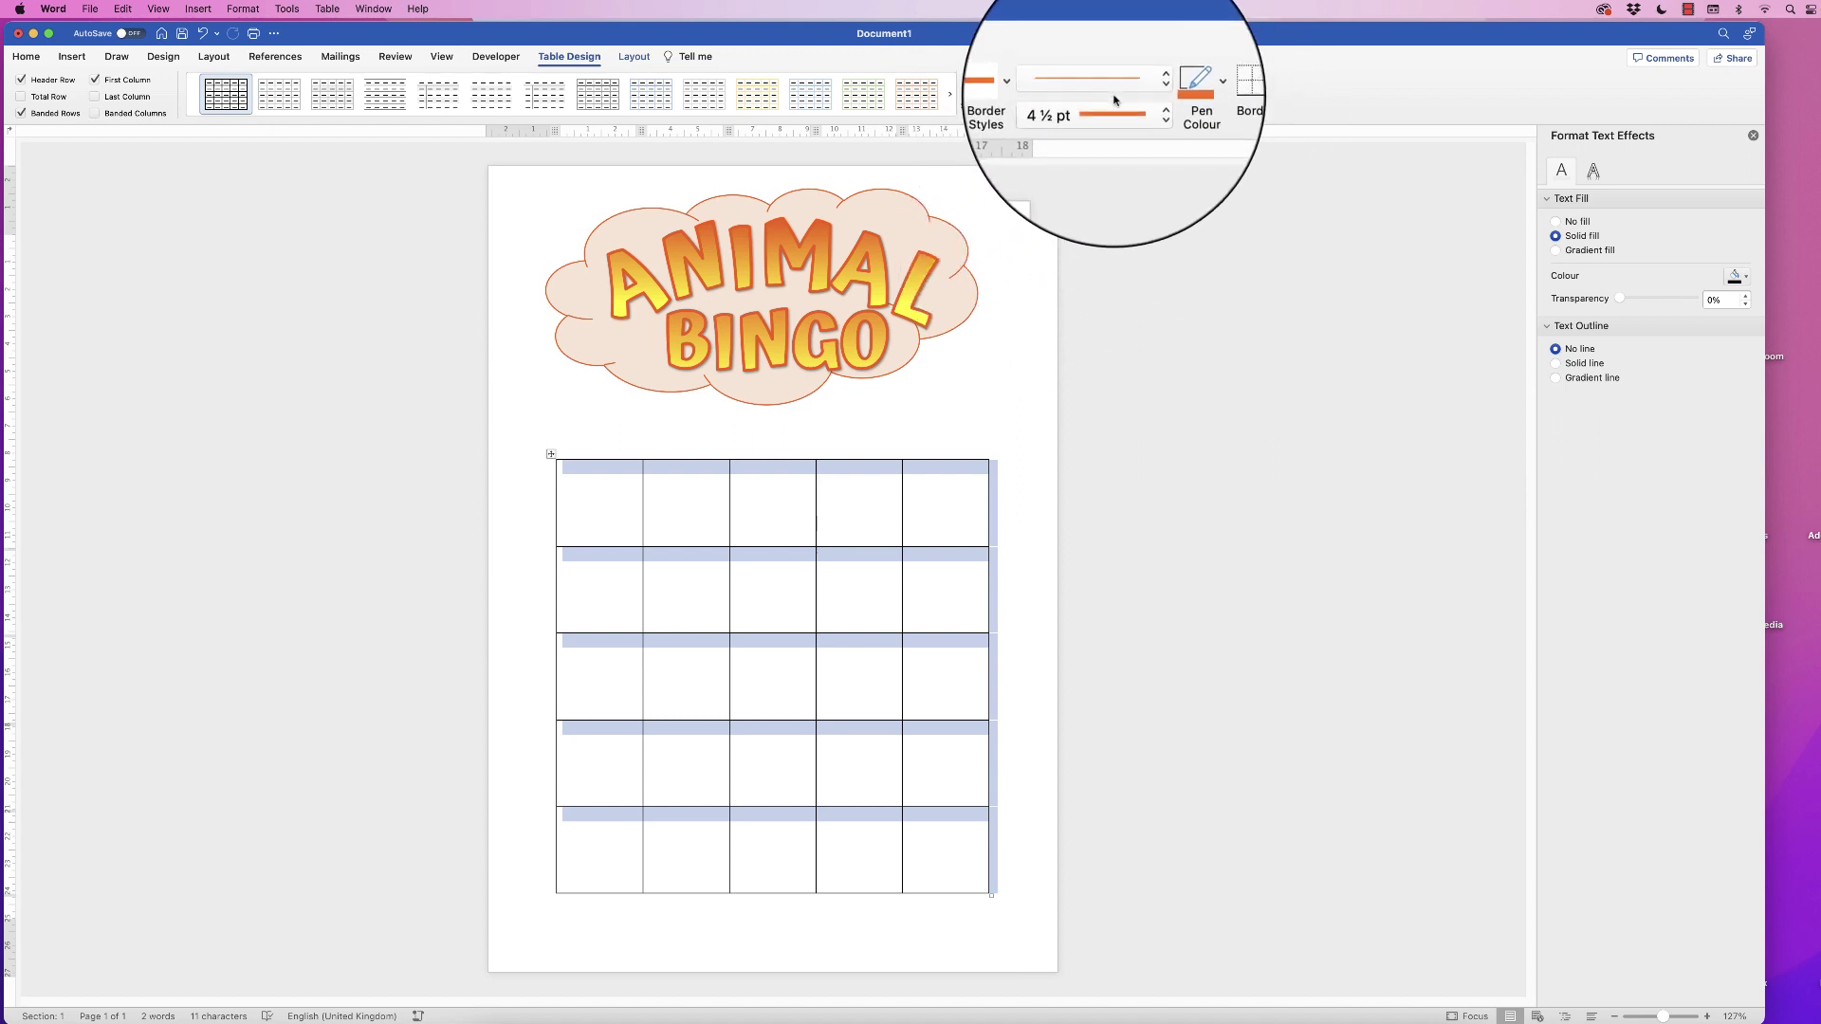
pyautogui.click(1150, 90)
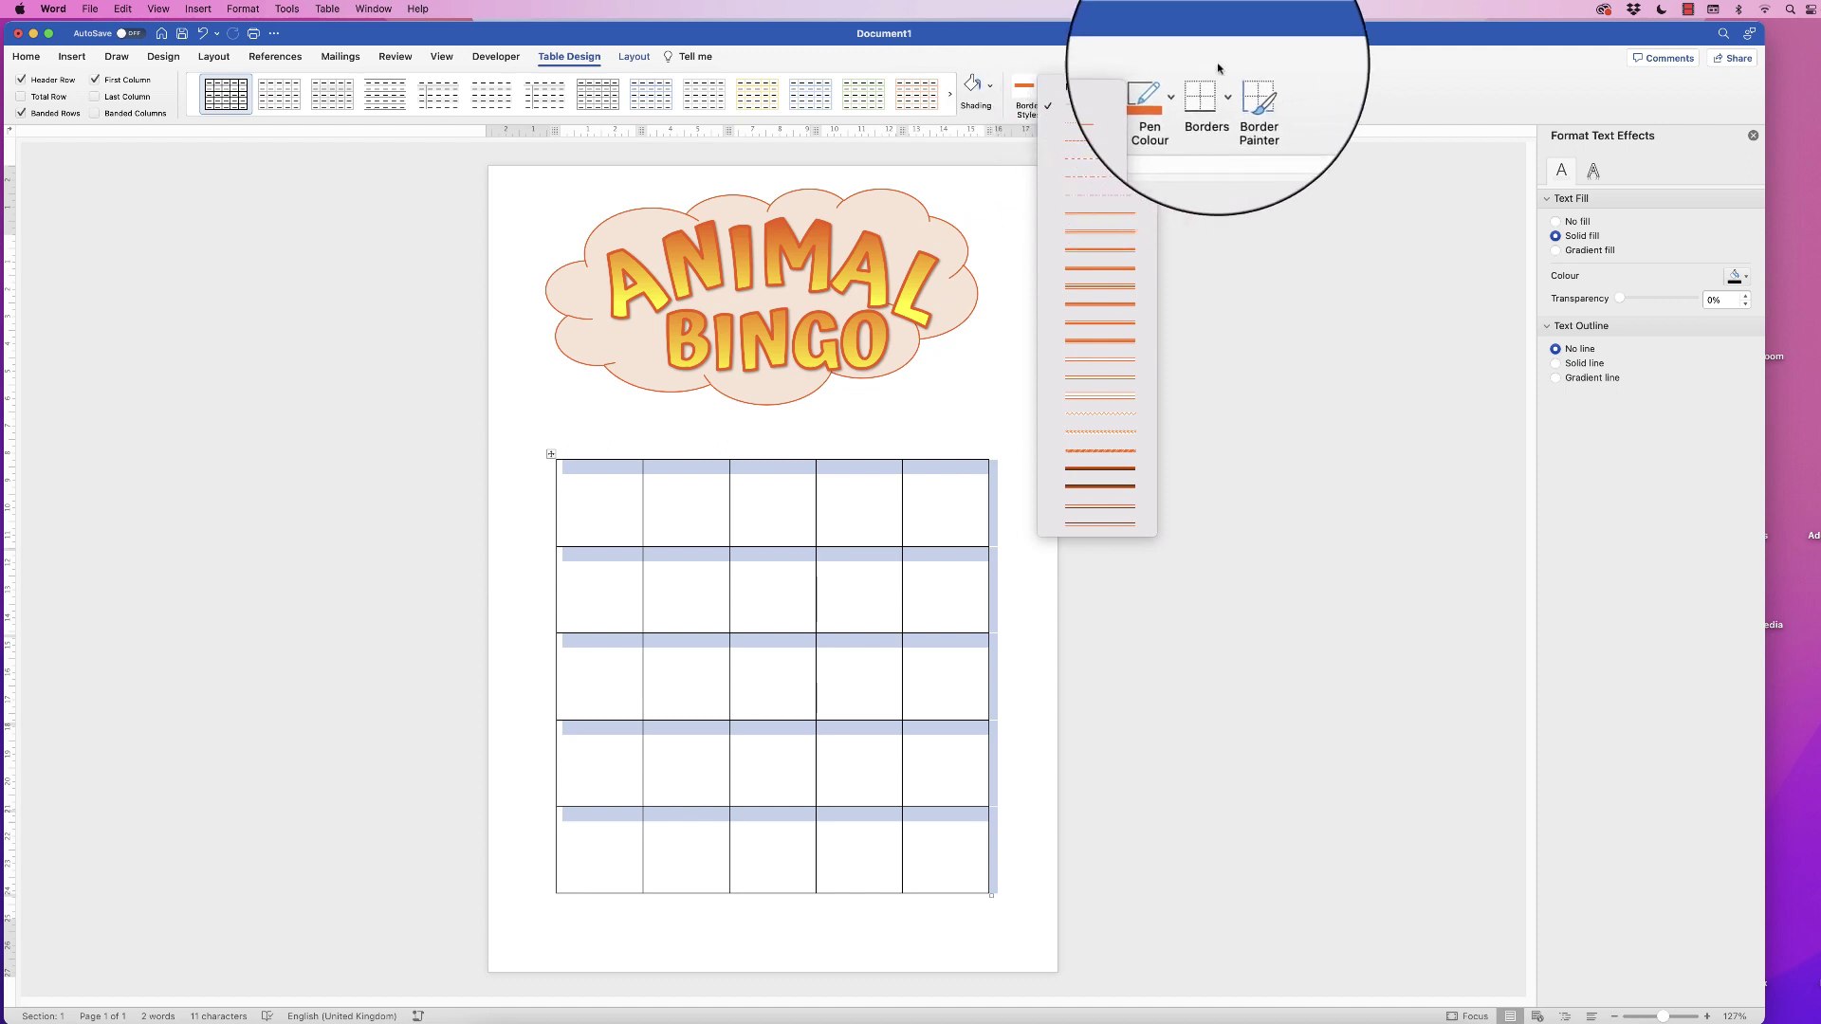
pyautogui.click(1325, 73)
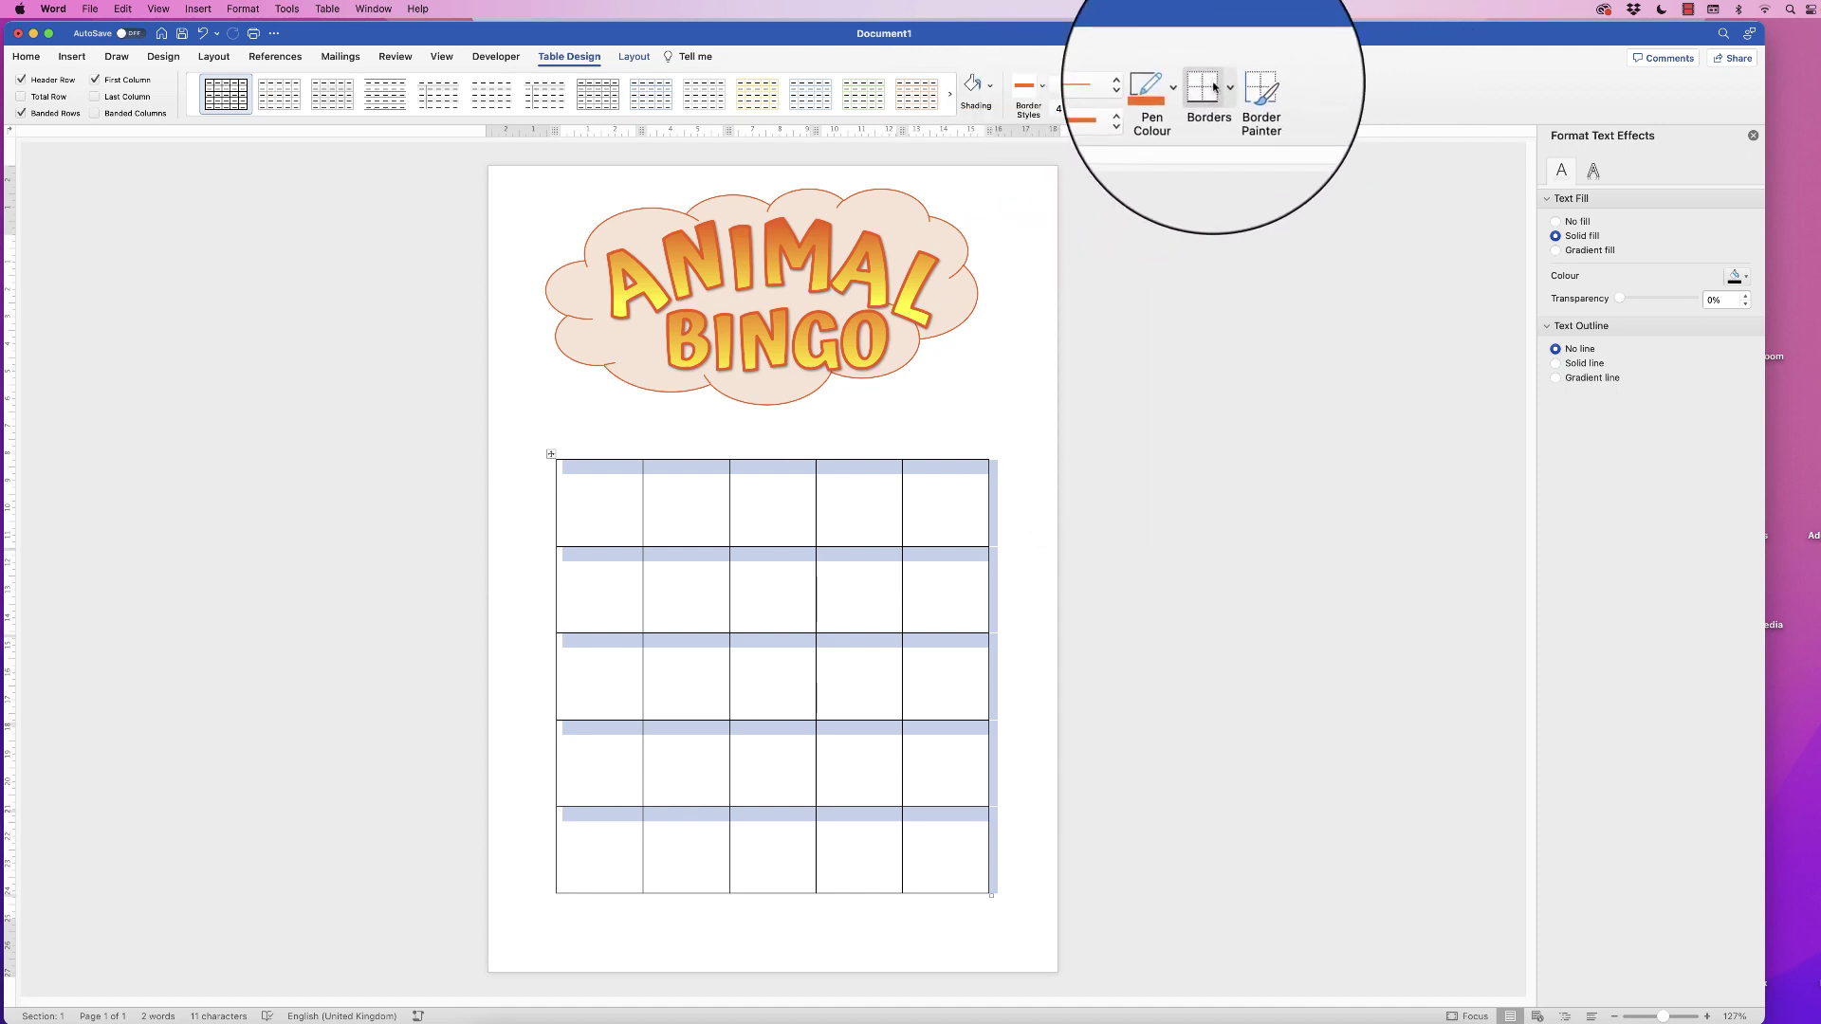
pyautogui.click(1225, 90)
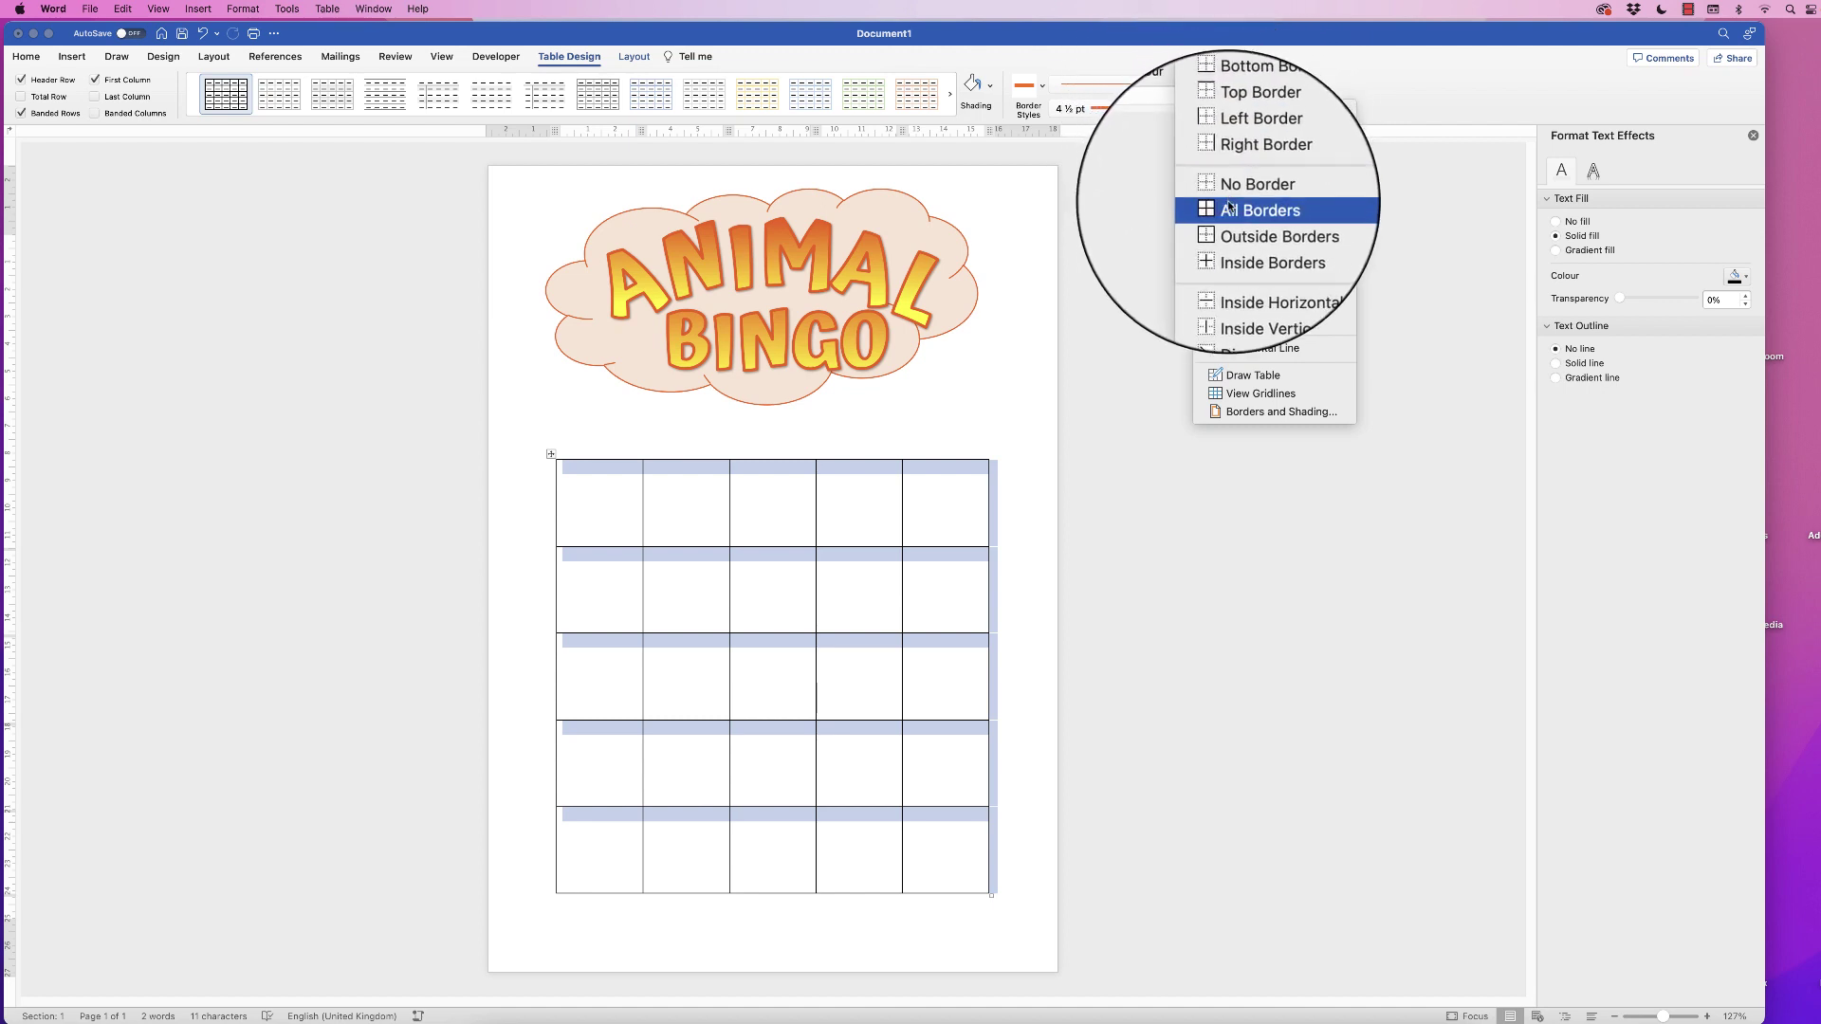
pyautogui.click(1216, 208)
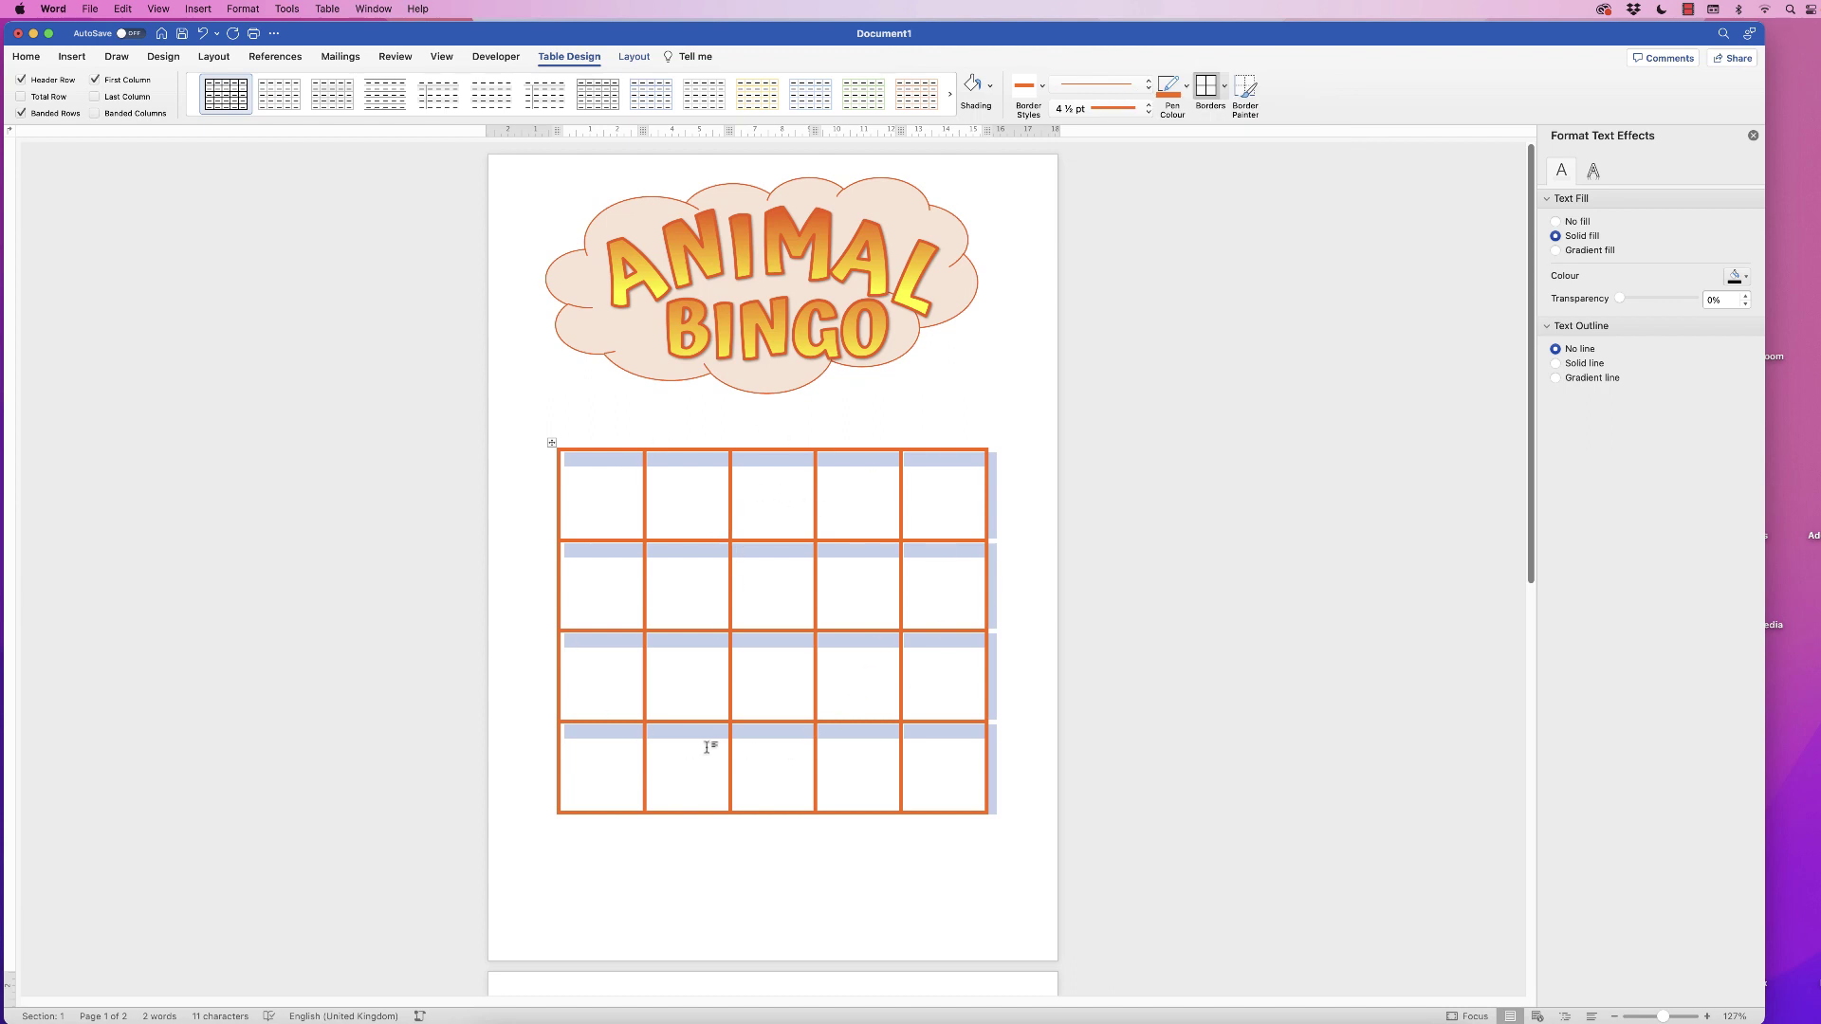
# Insert several blank lines between the cloud title and the bingo table.
pyautogui.click(634, 420)
pyautogui.press('Return')
pyautogui.press('Return')
pyautogui.press('Return')
pyautogui.press('Return')
pyautogui.press('Return')
pyautogui.press('Return')
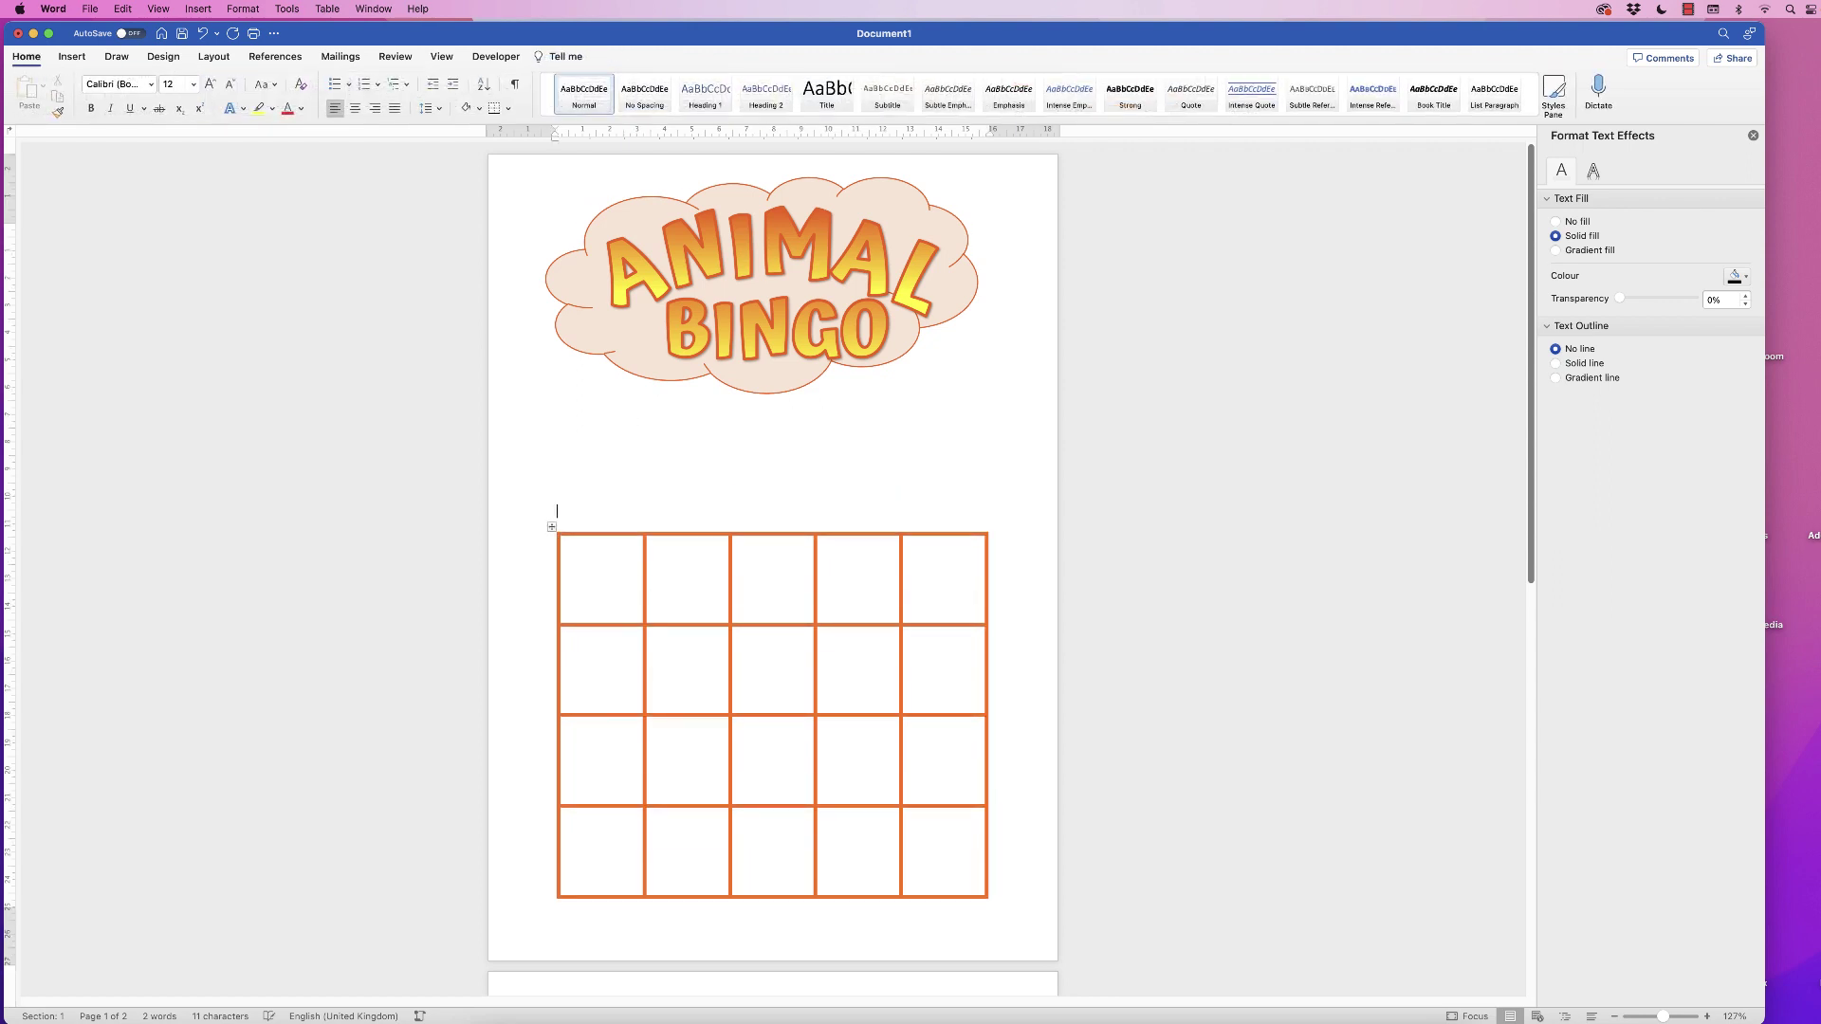
# Delete blank lines above the table until all five rows and the title fit on a single page.
pyautogui.scroll(-5, 772, 569)
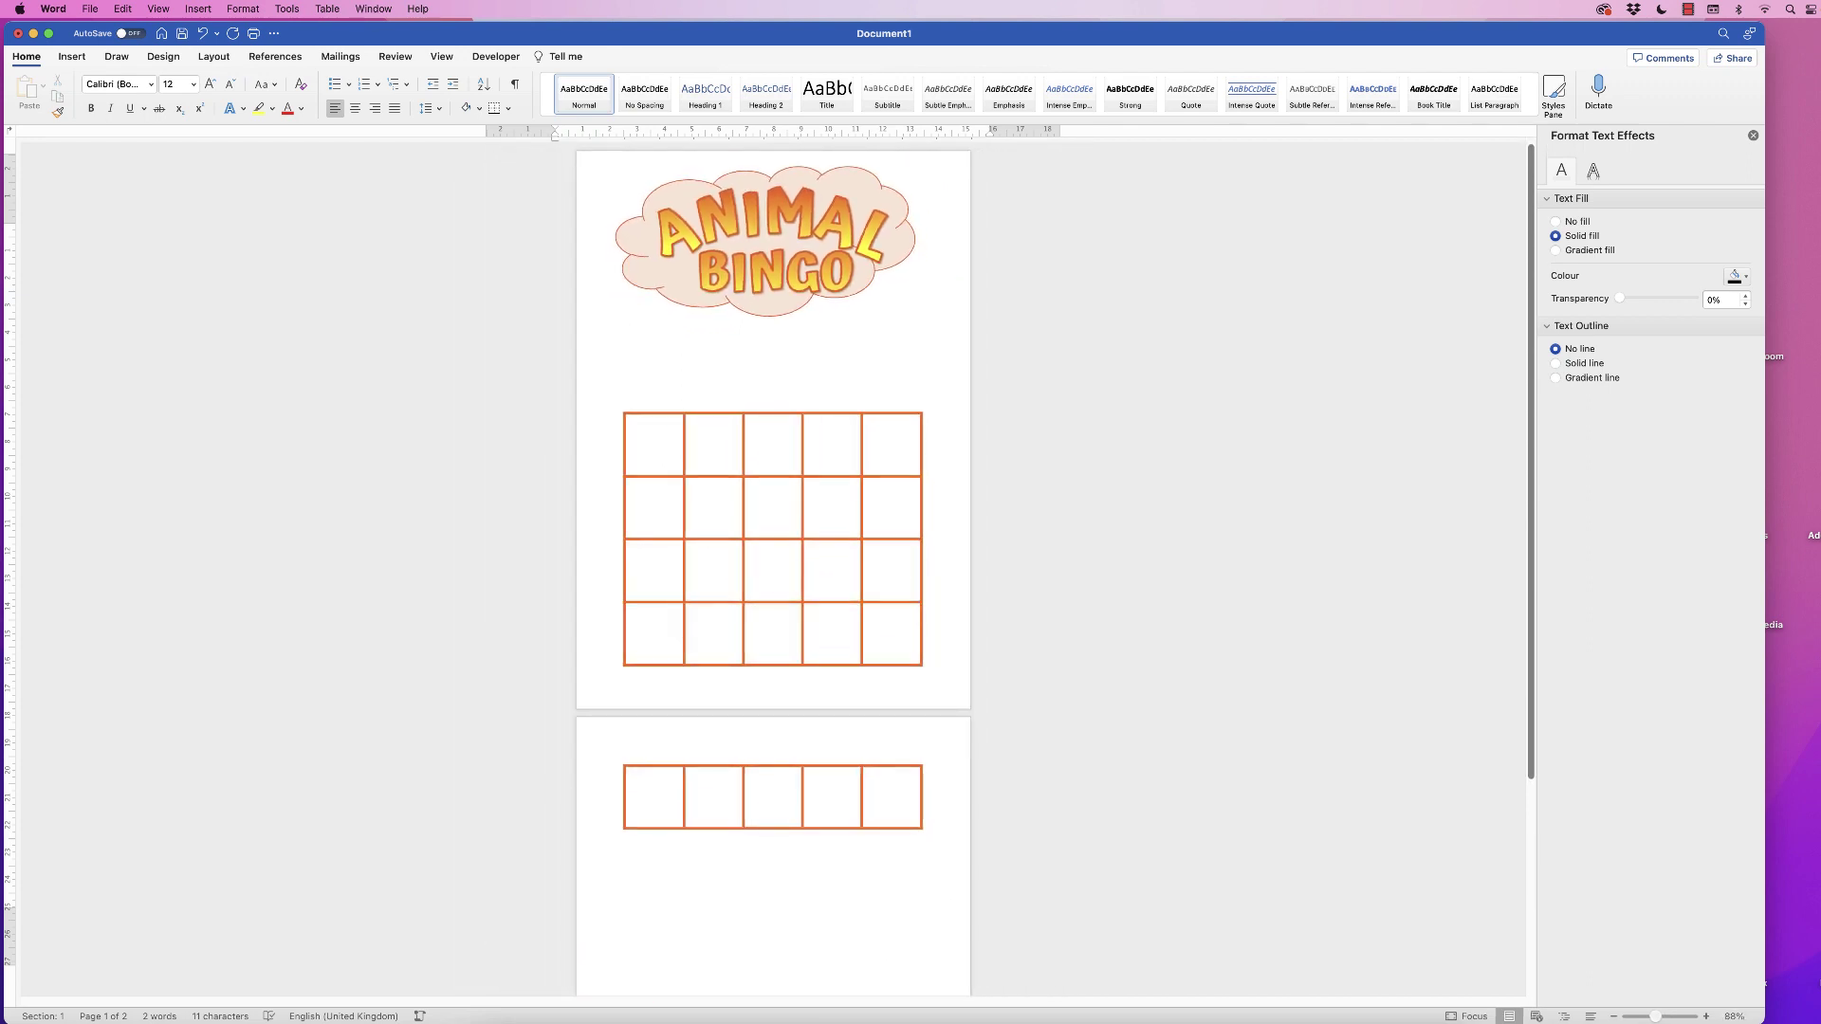
pyautogui.press('BackSpace')
pyautogui.press('BackSpace')
pyautogui.press('BackSpace')
pyautogui.press('BackSpace')
pyautogui.press('BackSpace')
pyautogui.press('BackSpace')
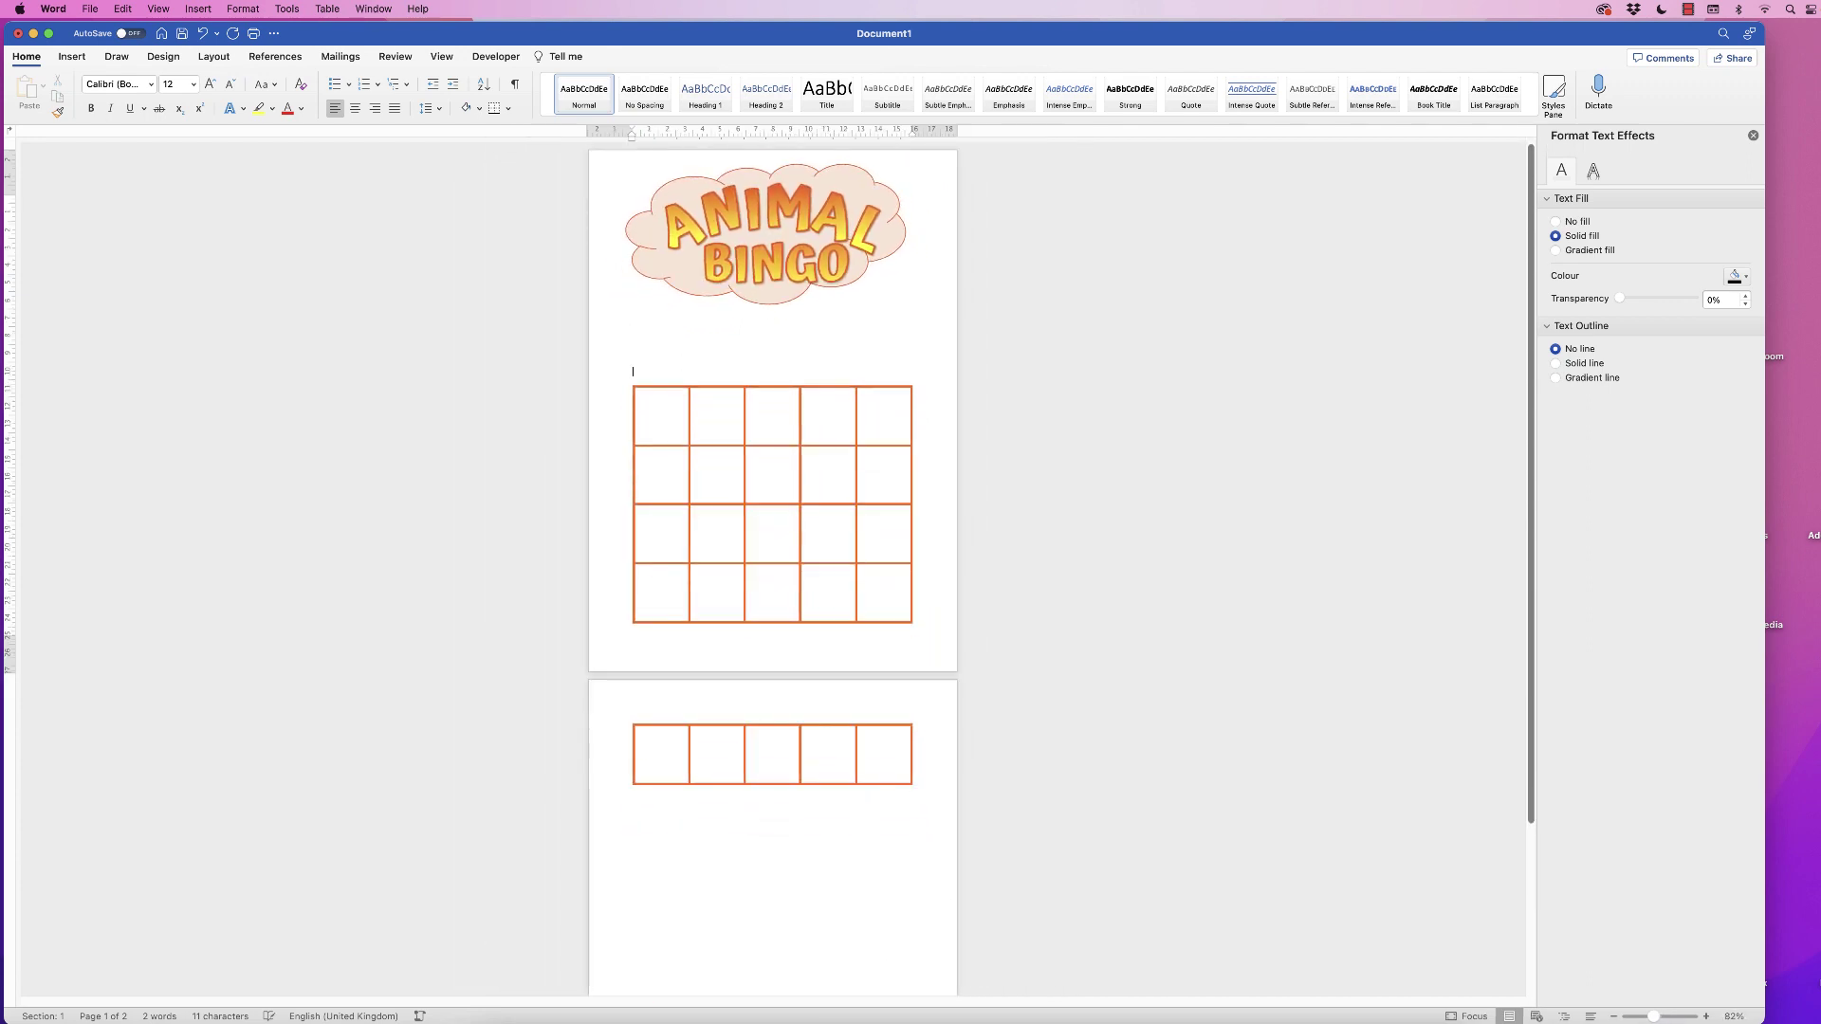
pyautogui.press('BackSpace')
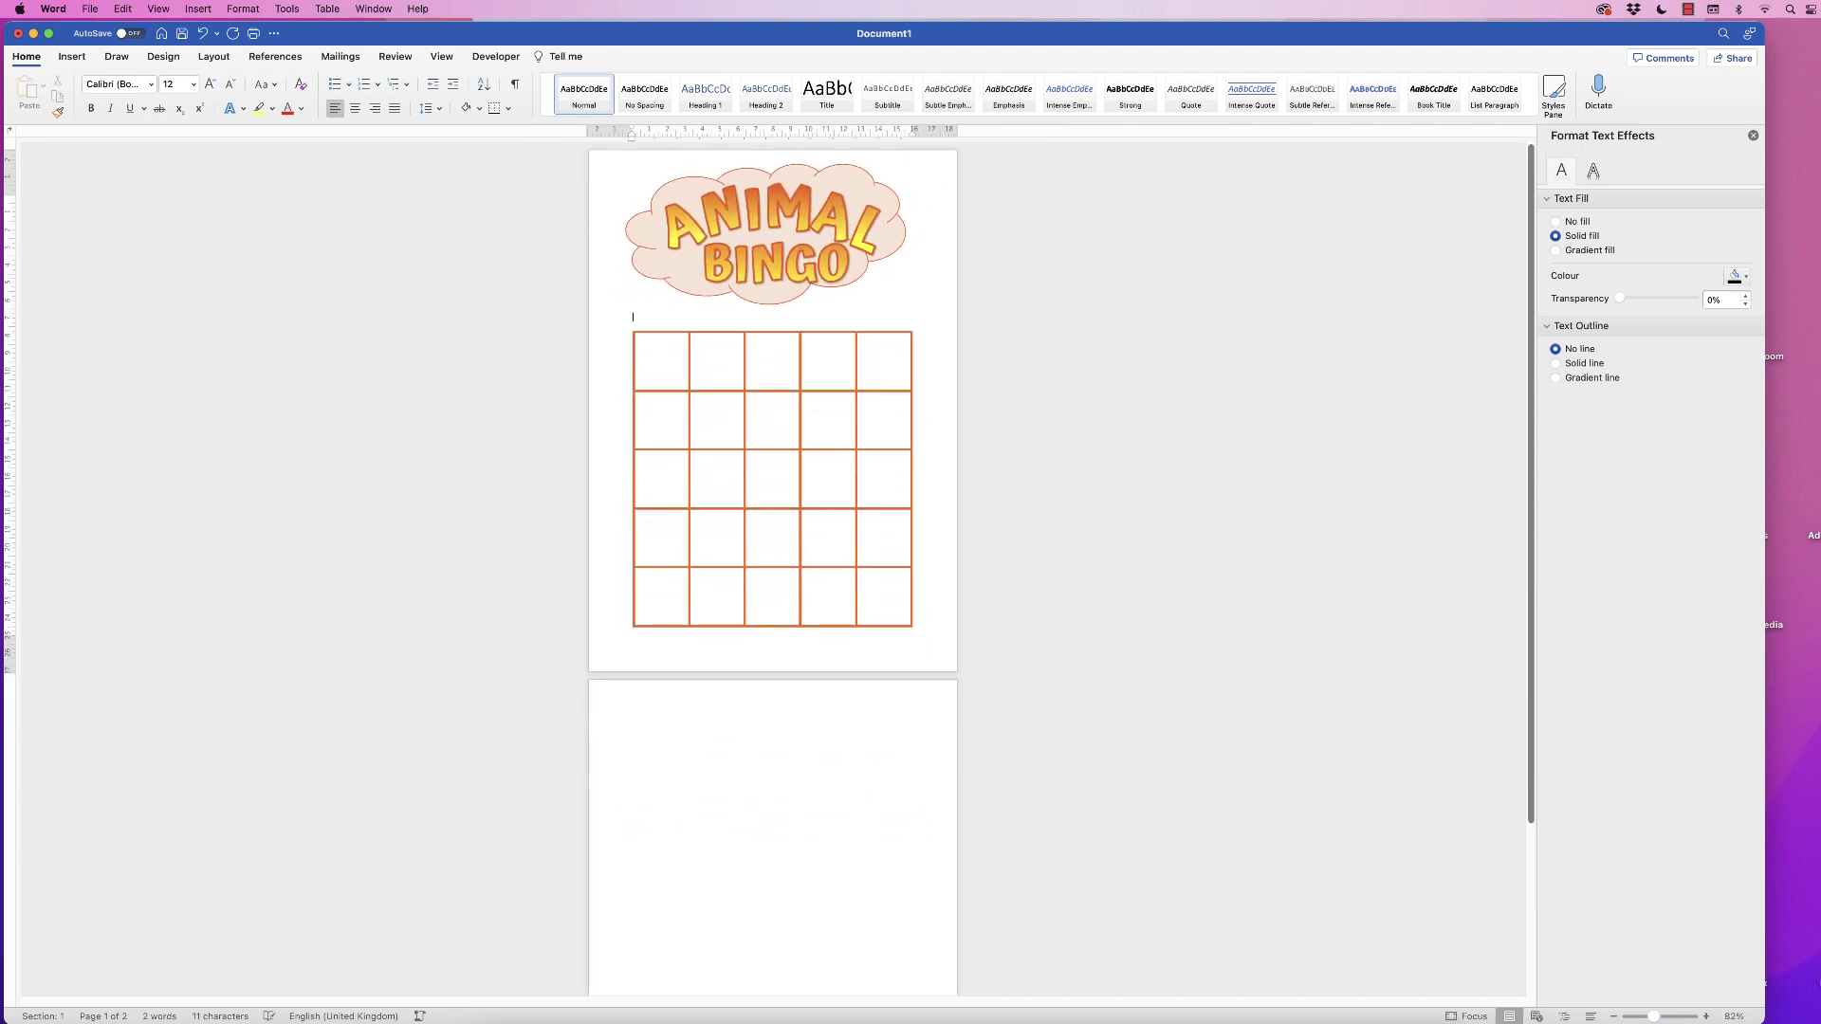
pyautogui.press('BackSpace')
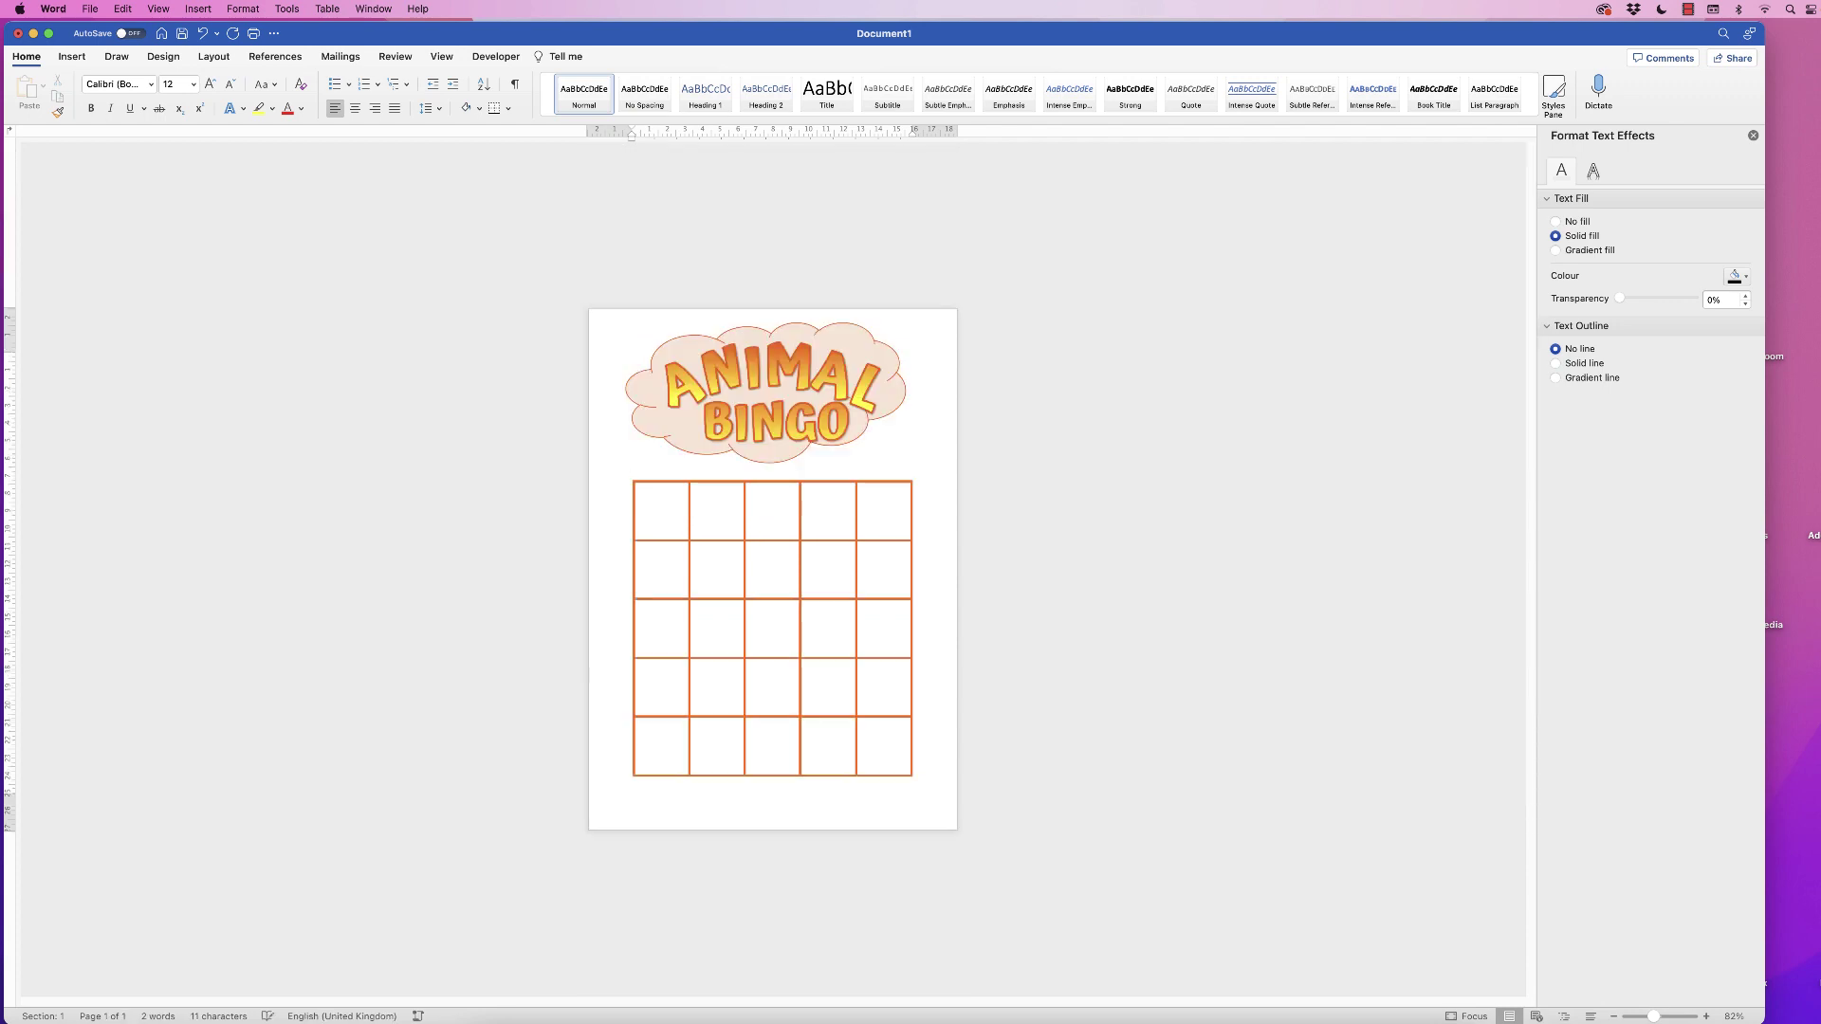
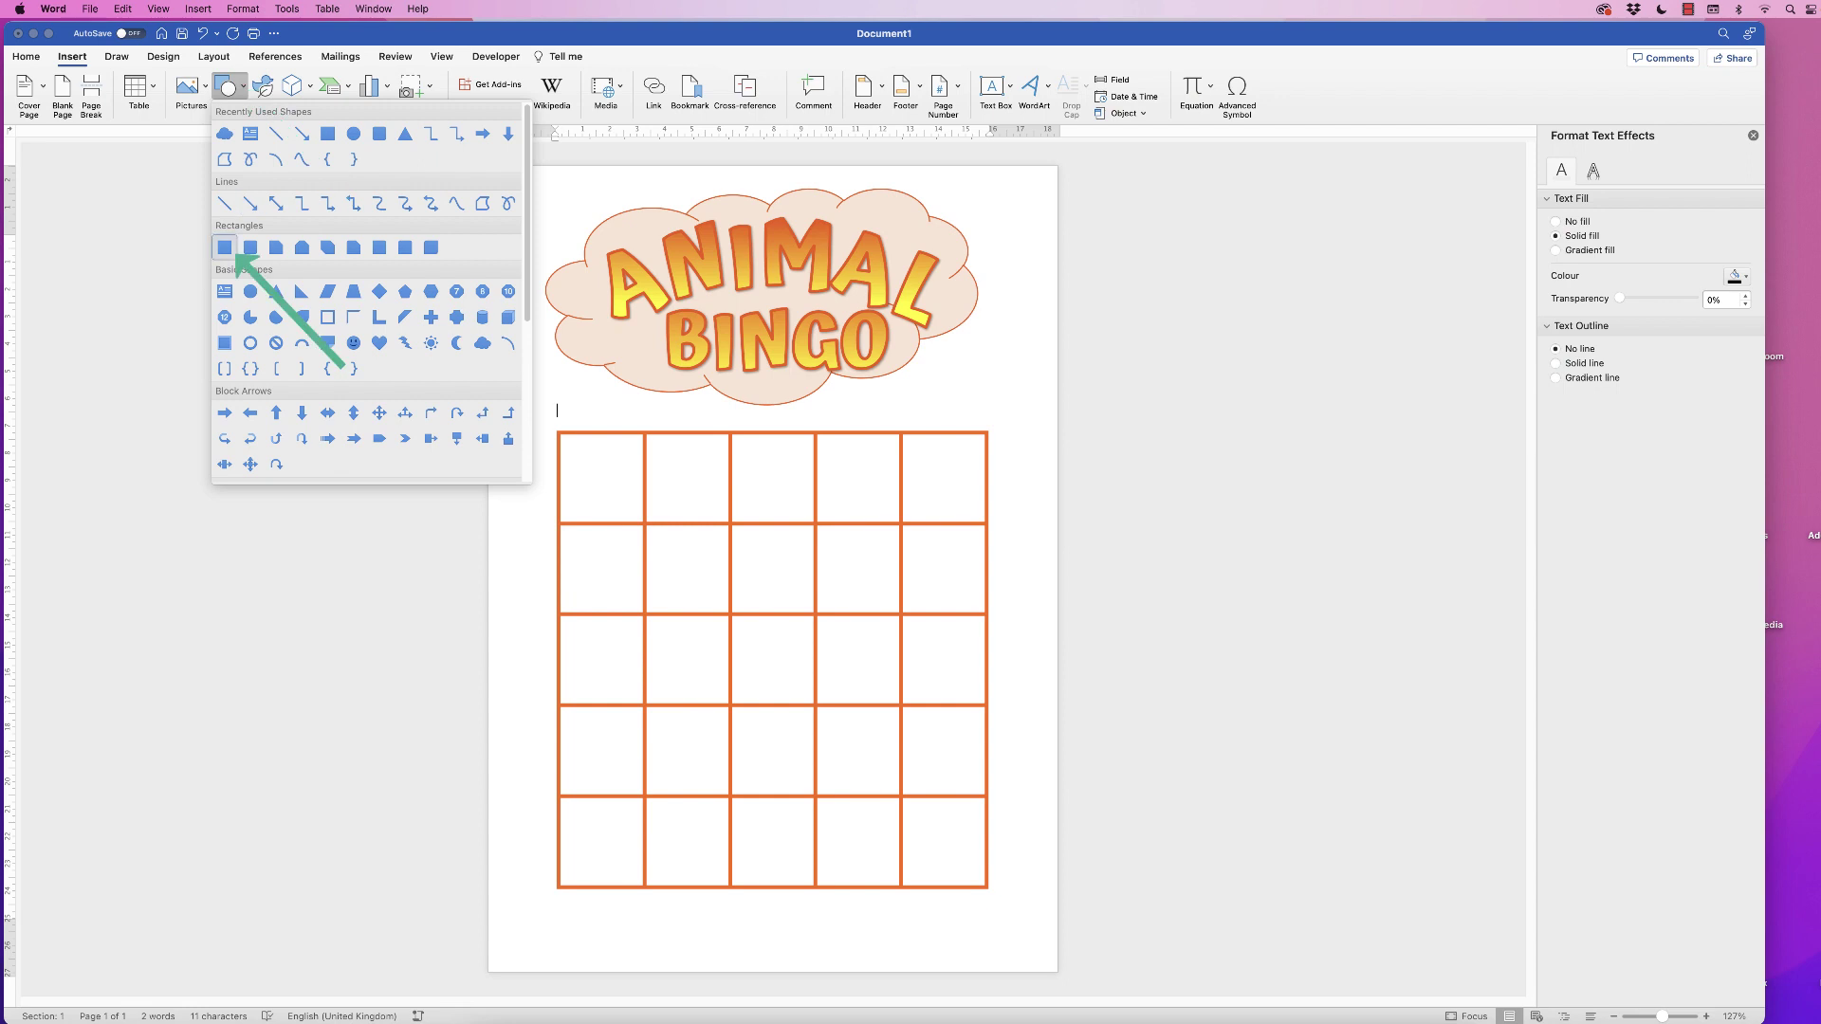
# Draw a rectangle about 27.7 cm high and 18.6 cm wide over the page and give it a radial gradient fill from the centre.
pyautogui.click(225, 248)
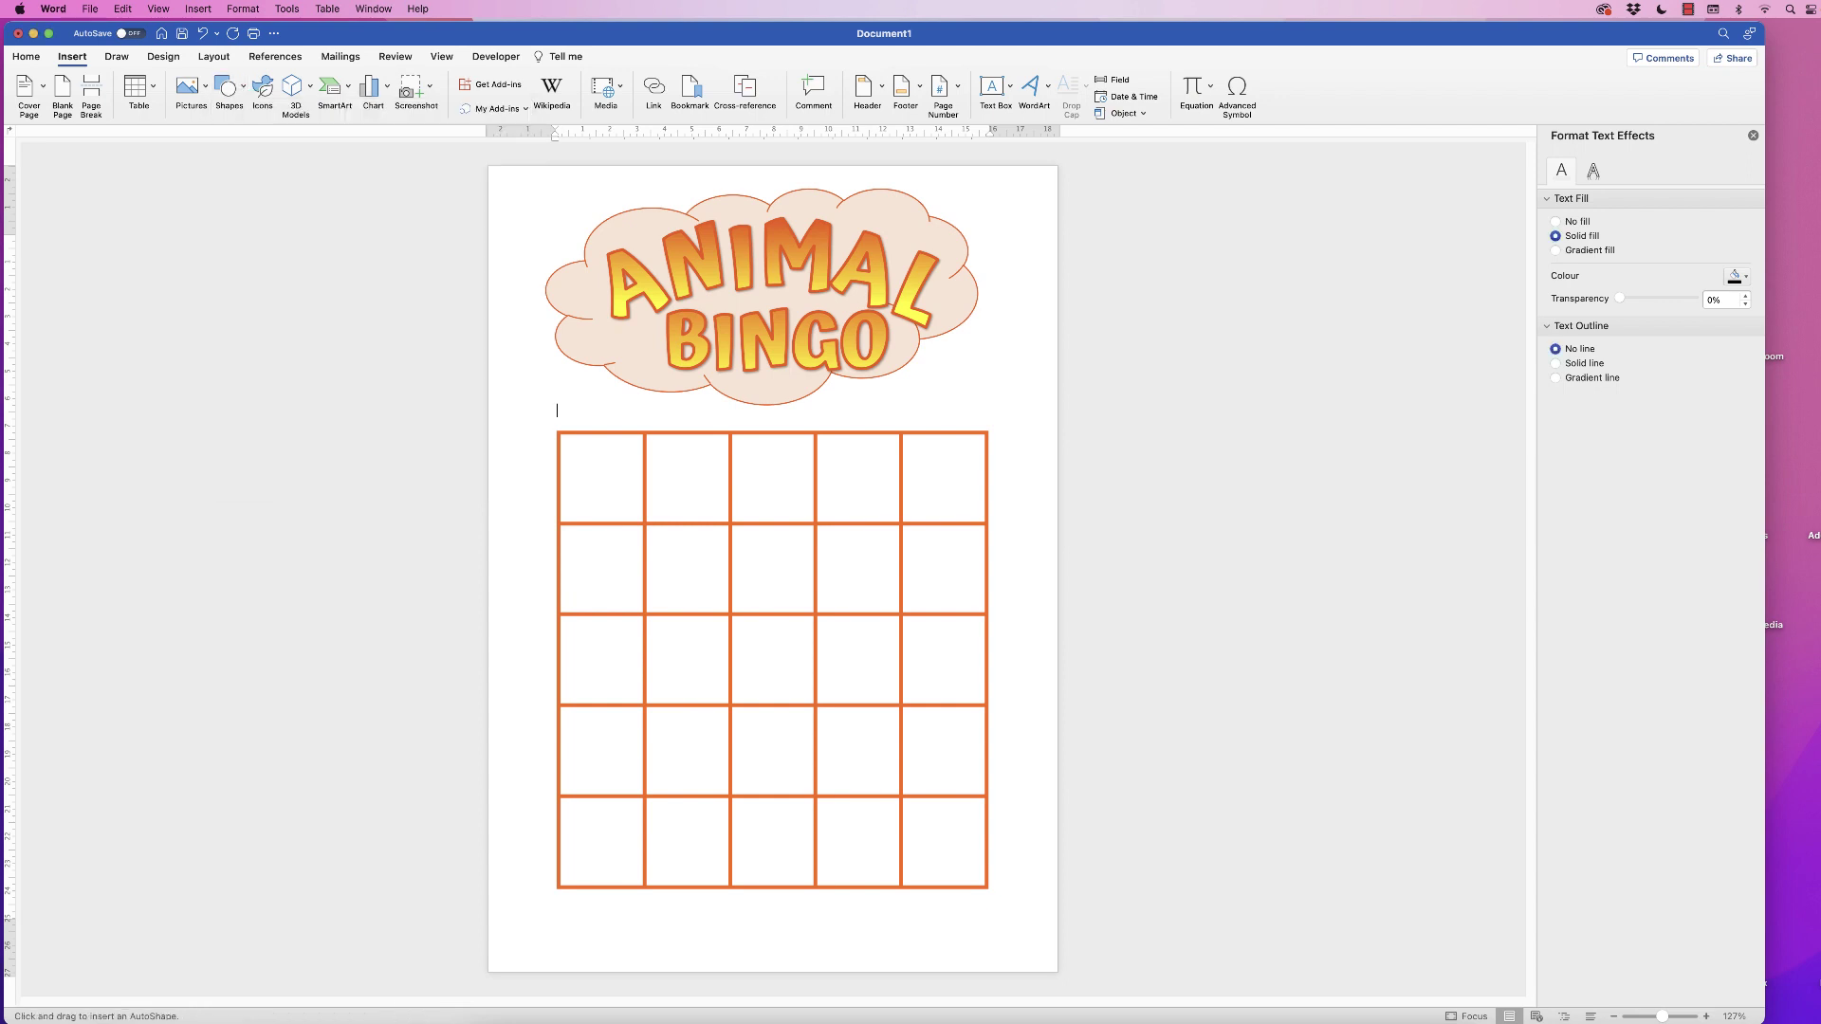
pyautogui.moveTo(521, 187); pyautogui.dragTo(1029, 943)
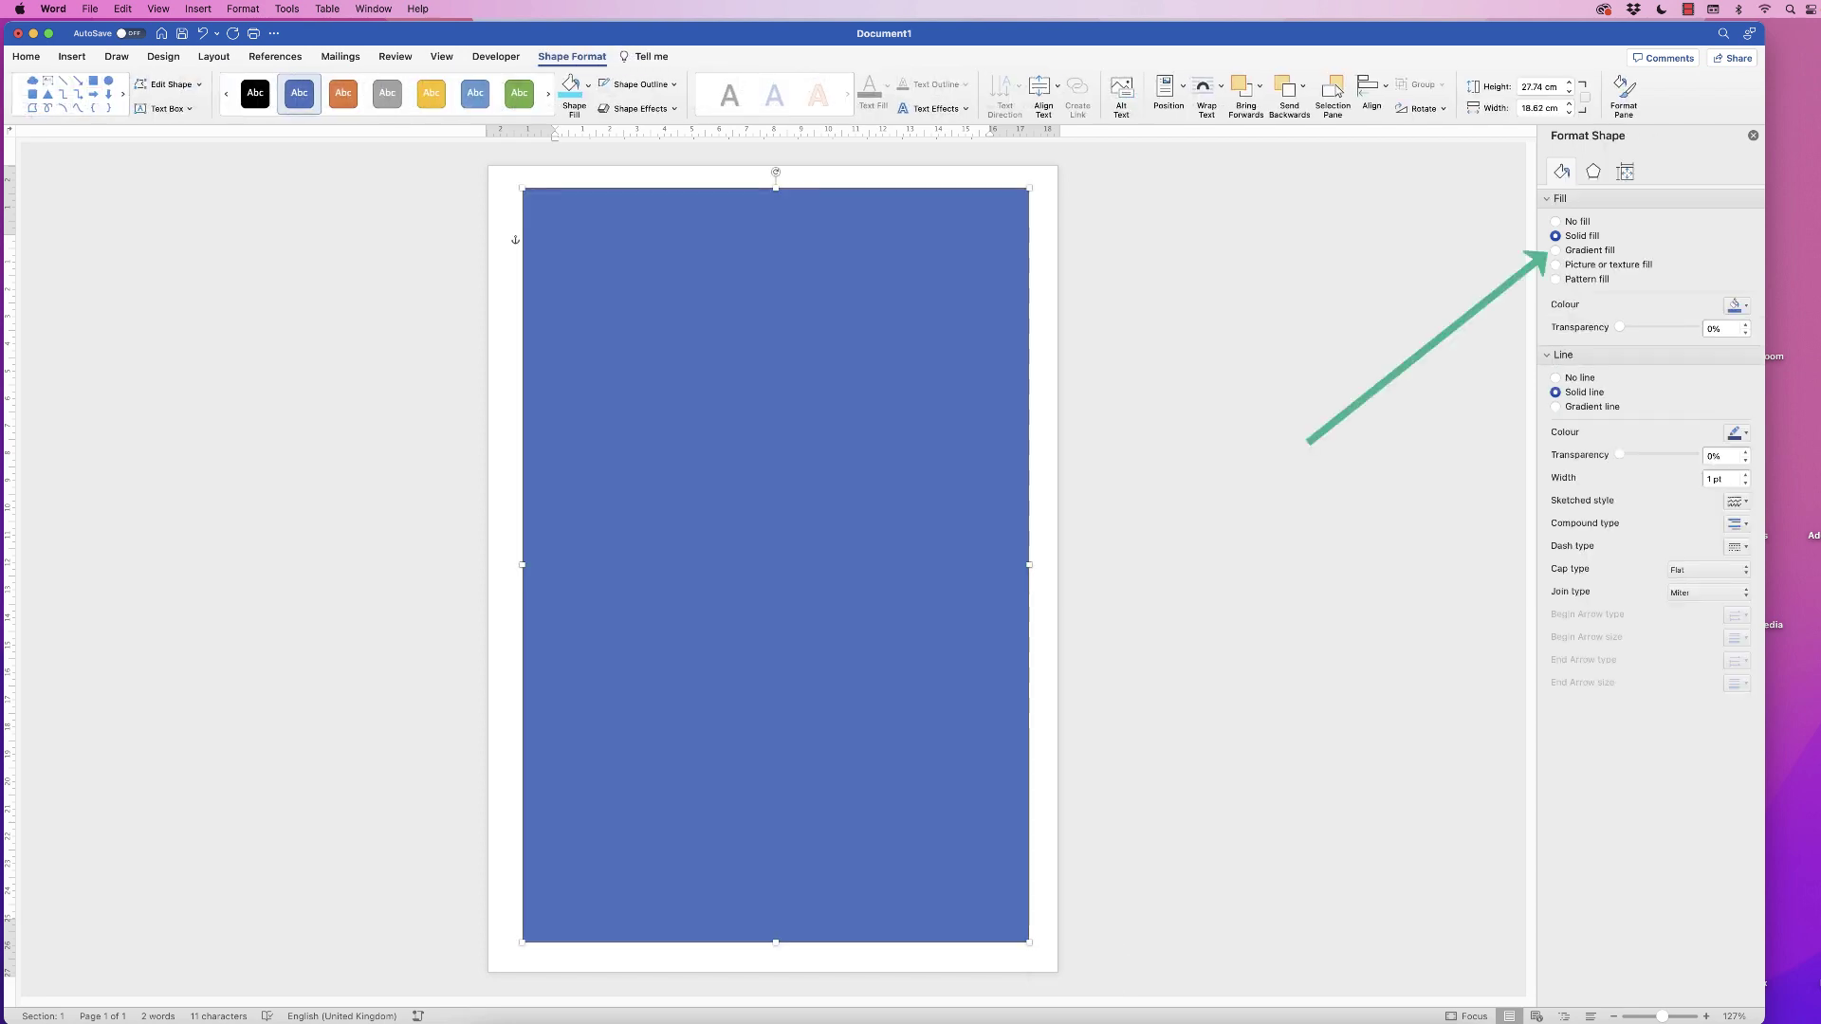
pyautogui.click(1556, 250)
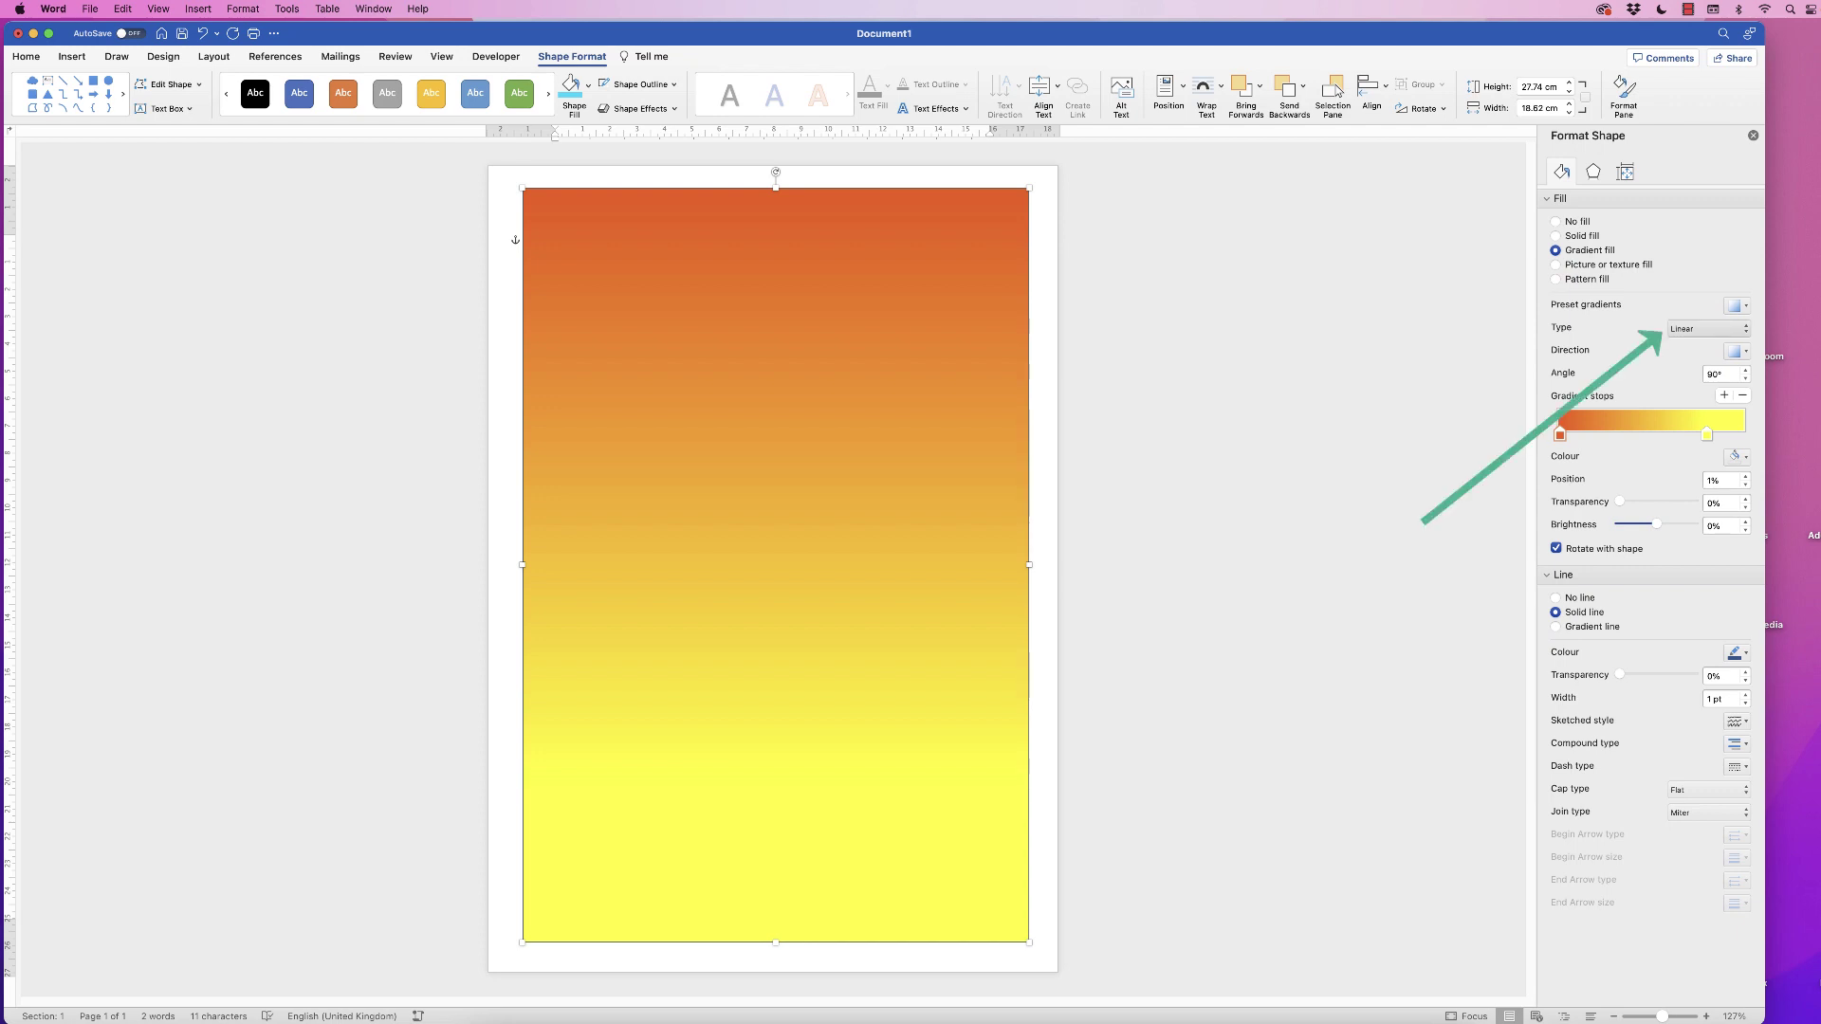
pyautogui.click(1707, 329)
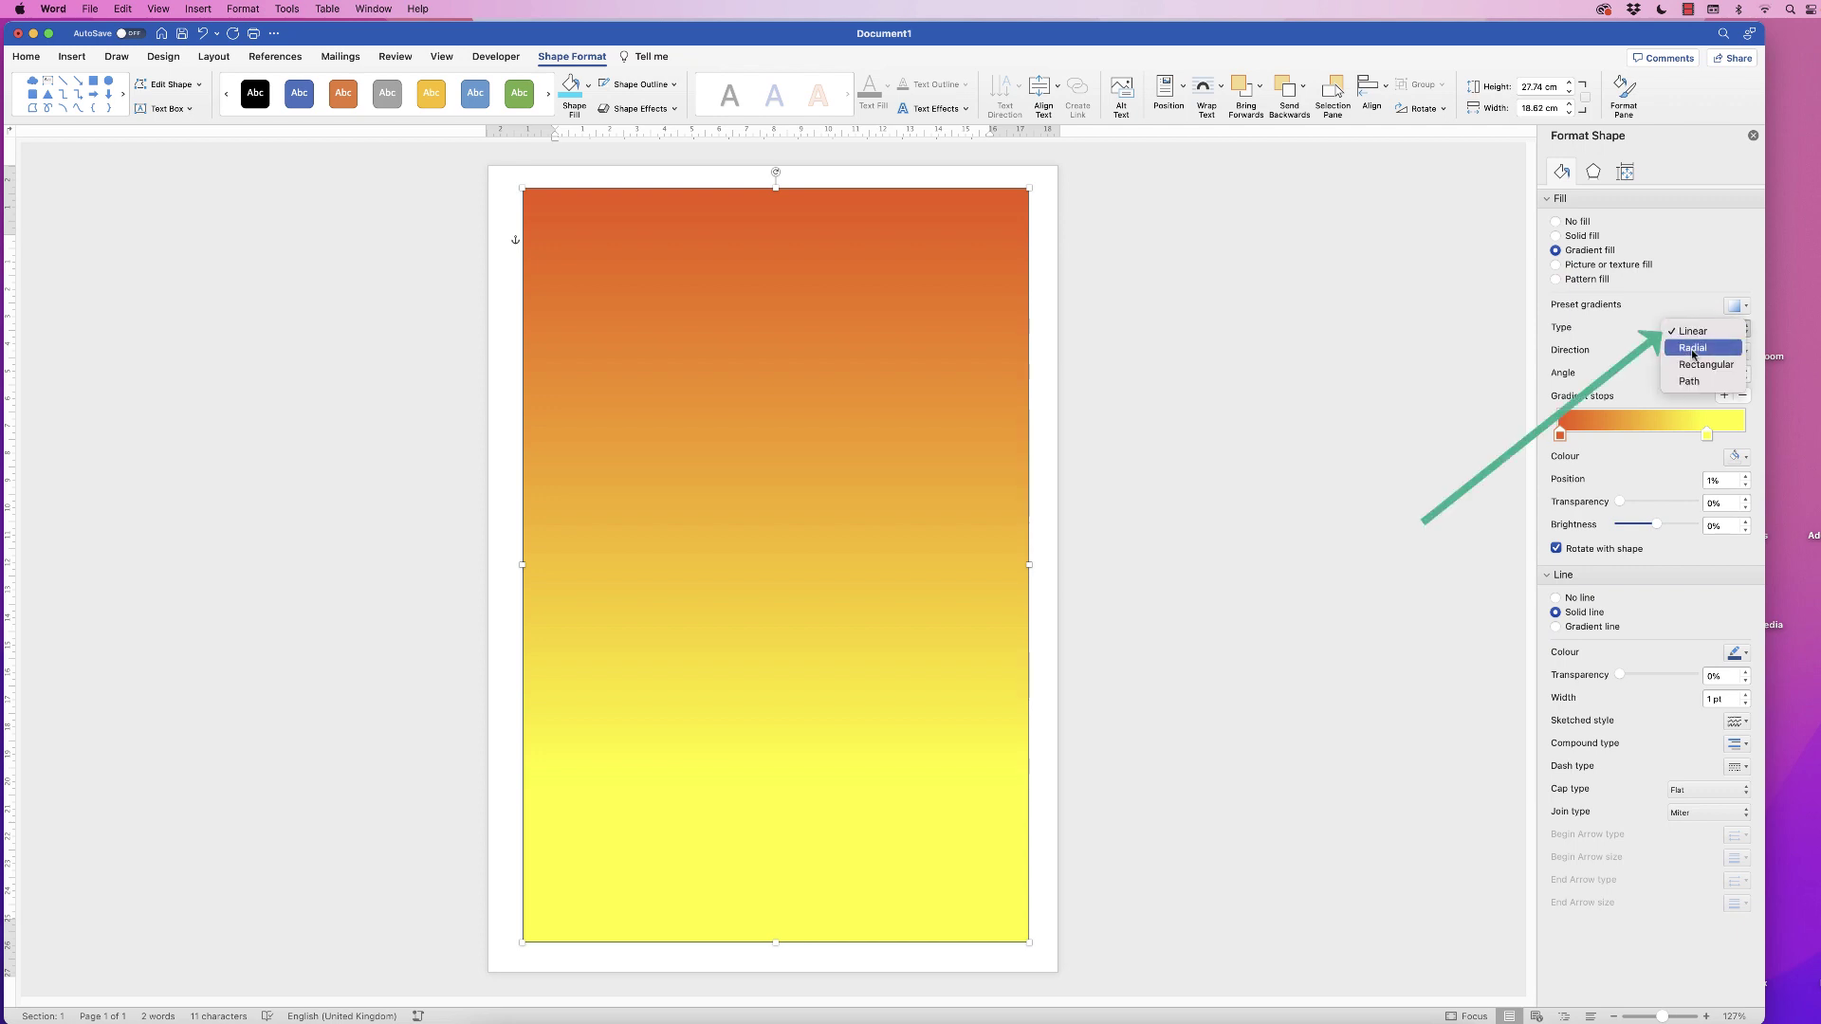
pyautogui.click(1695, 349)
pyautogui.click(1747, 353)
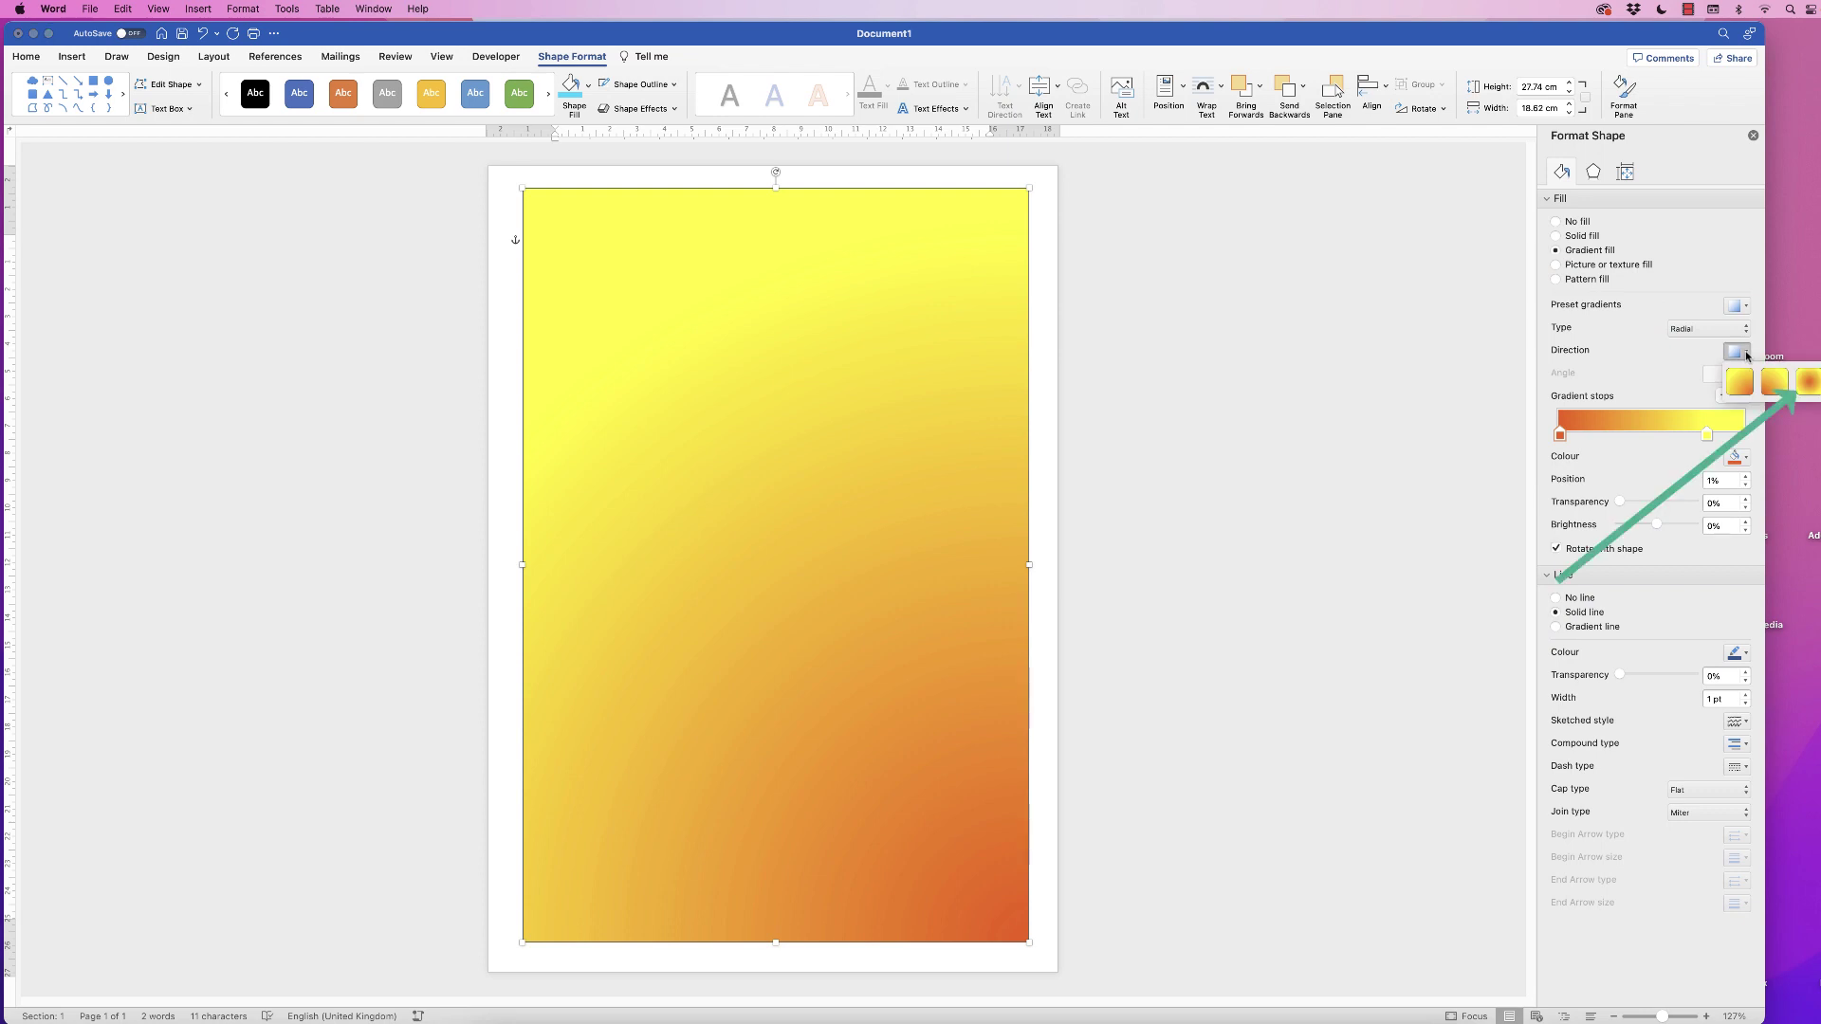
pyautogui.click(1807, 383)
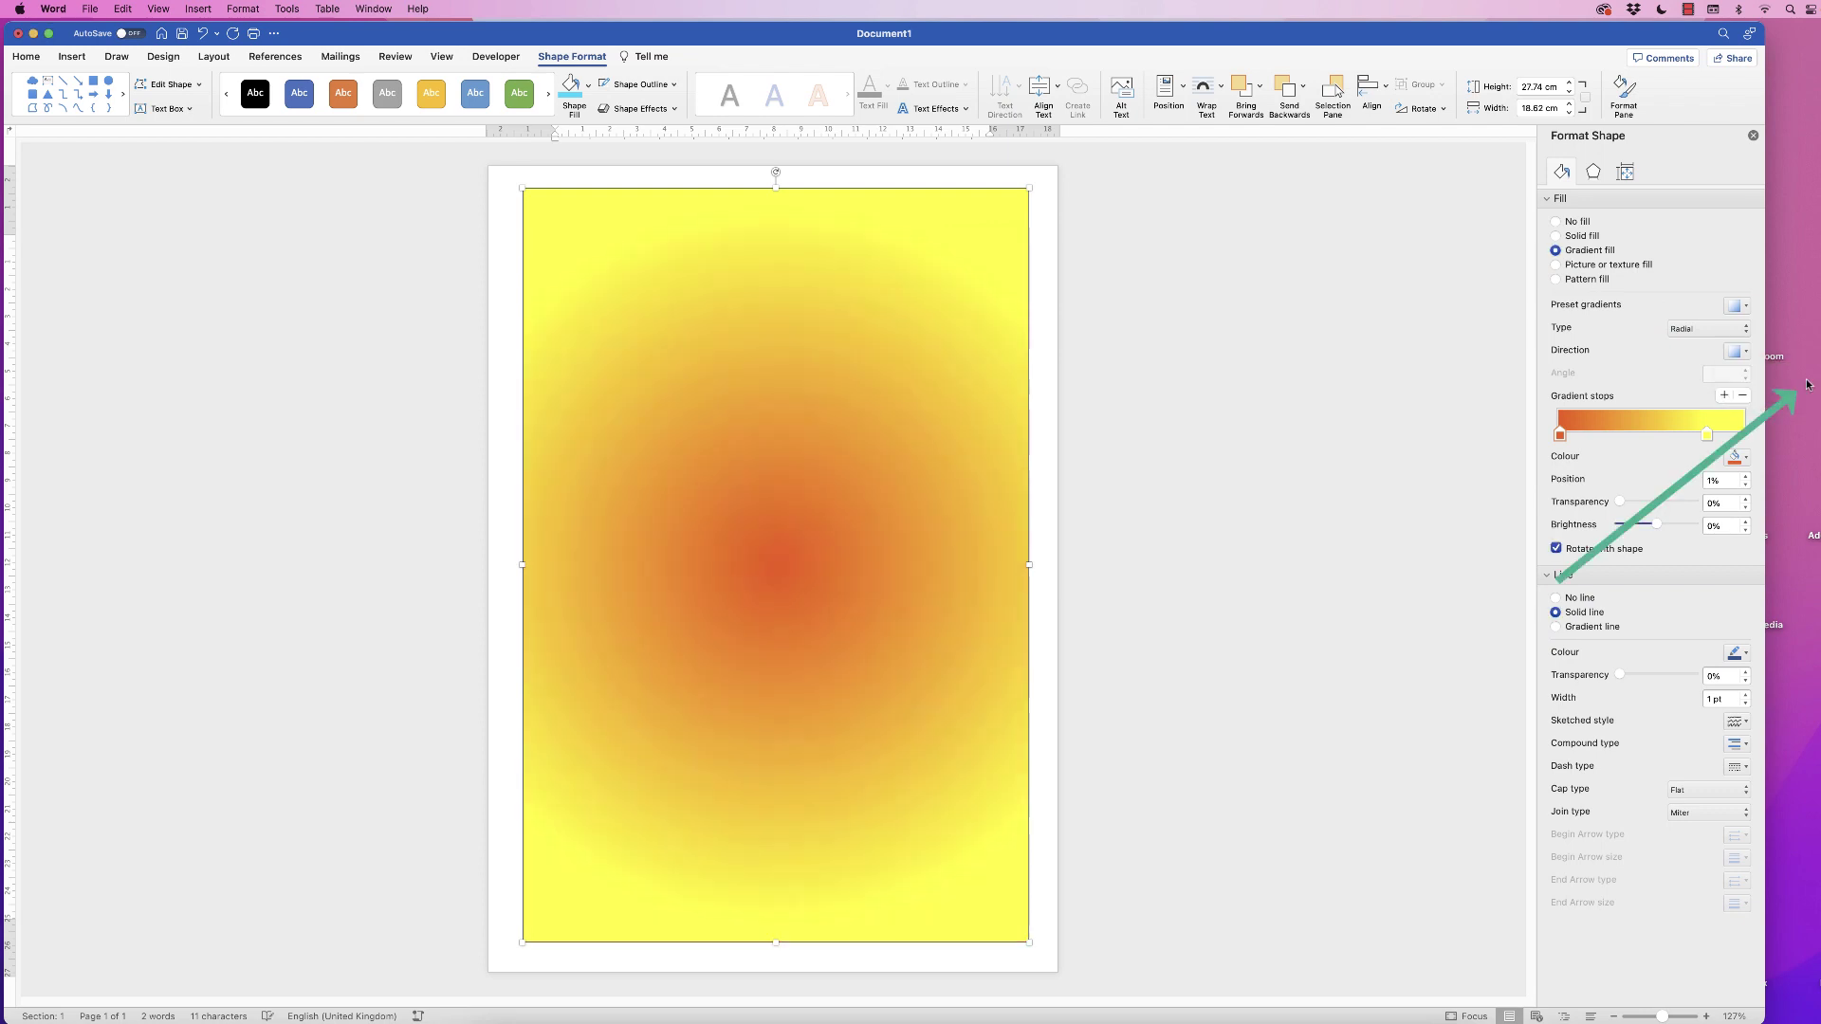
# Make the rectangle's first gradient stop white and move its last stop to 100% in the recent light blue.
pyautogui.moveTo(1559, 437); pyautogui.dragTo(1557, 437)
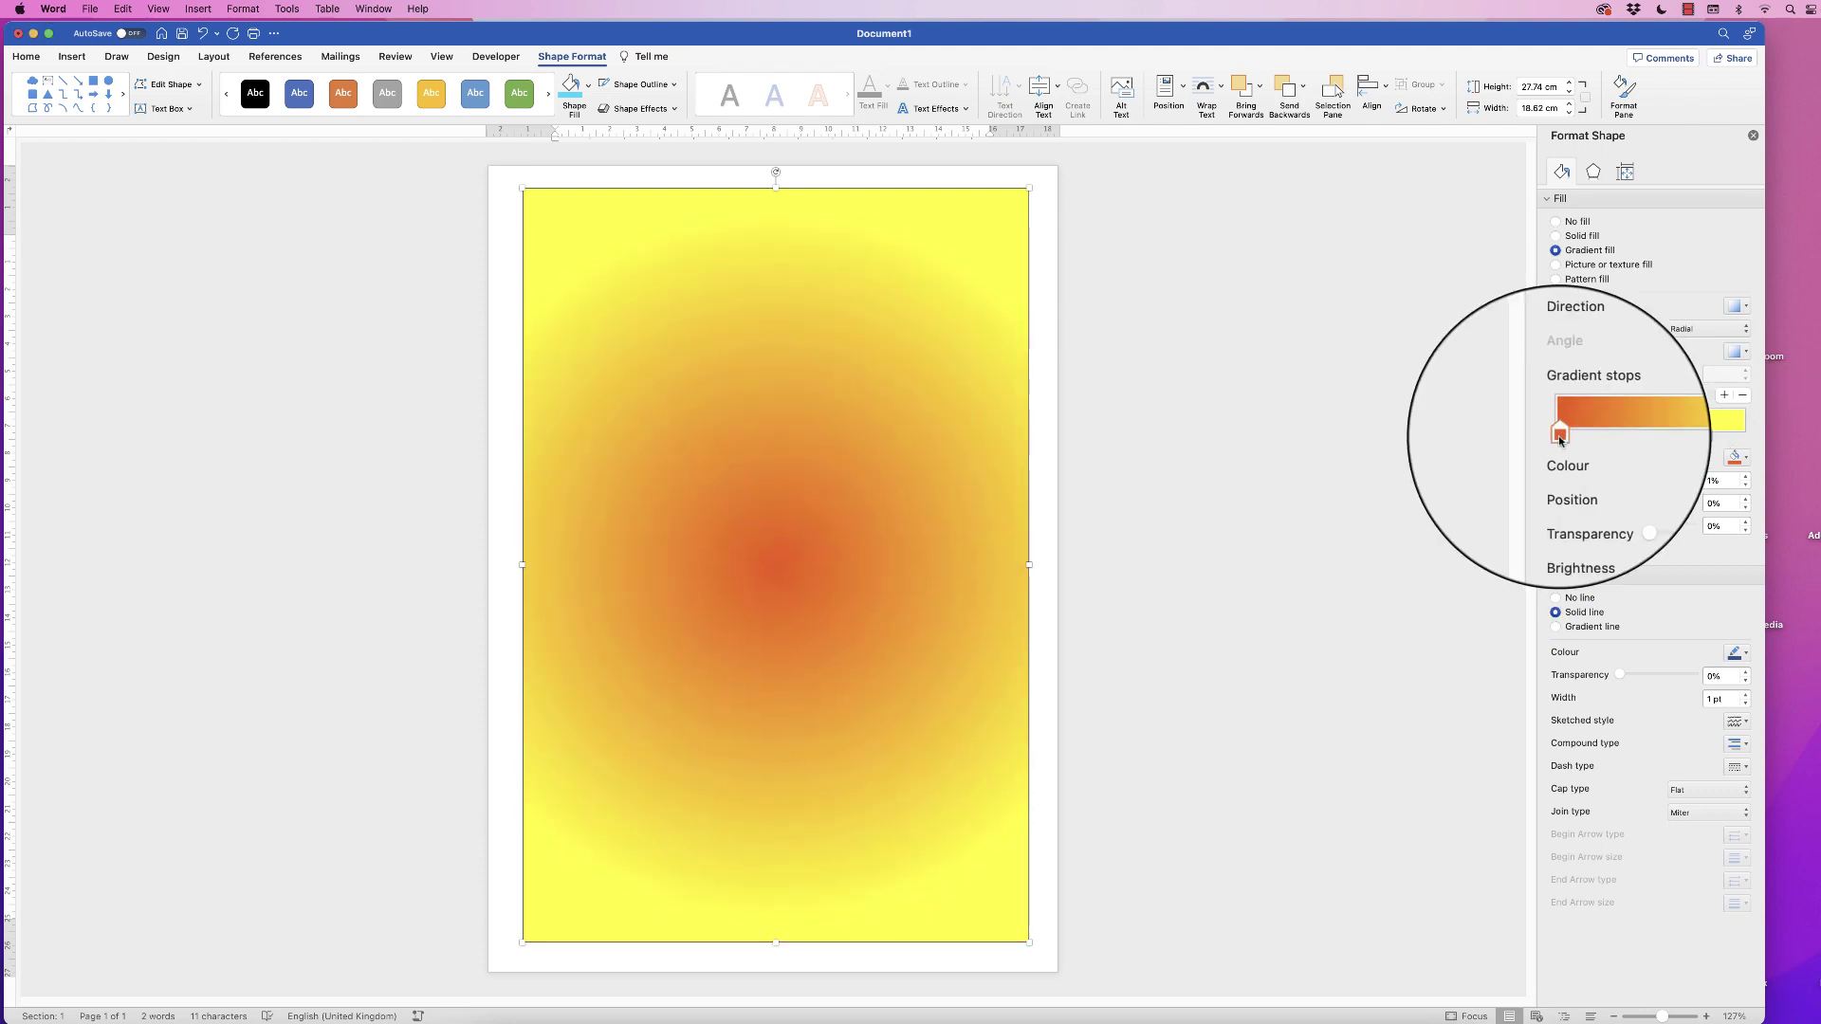
pyautogui.click(1748, 462)
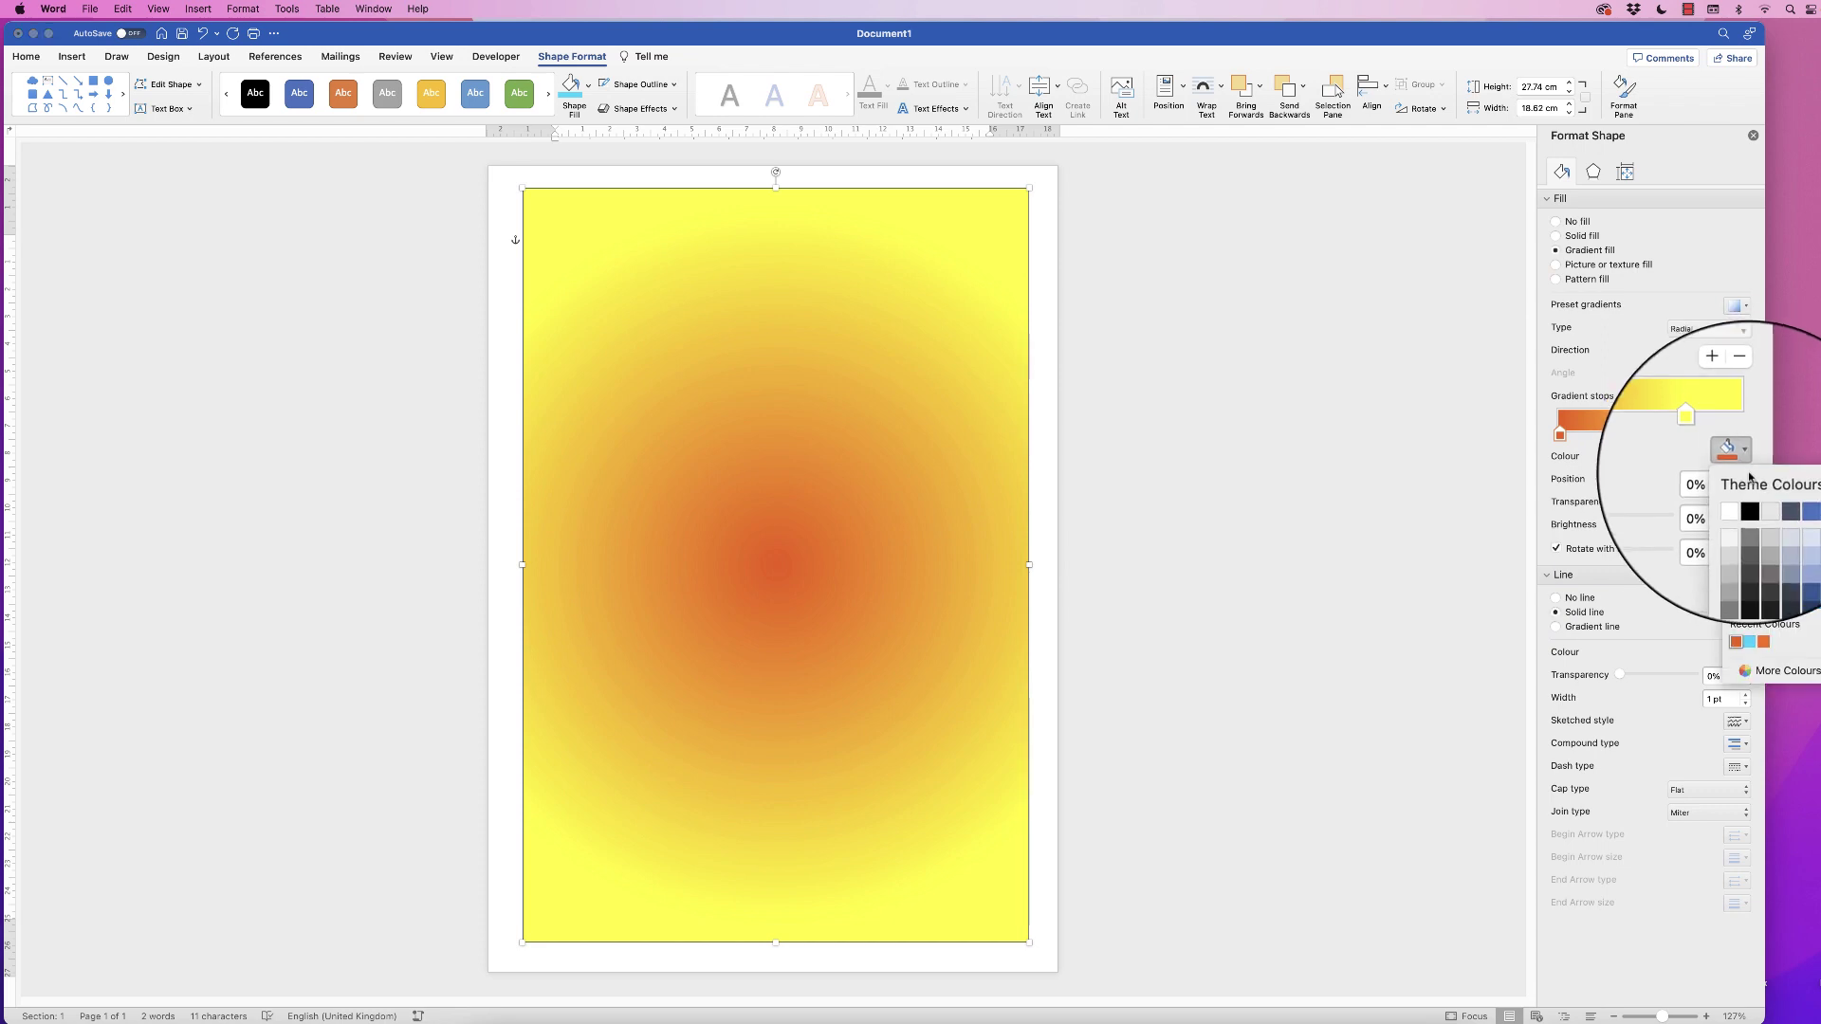
pyautogui.click(1716, 502)
pyautogui.moveTo(1707, 439); pyautogui.dragTo(1753, 439)
pyautogui.click(1747, 462)
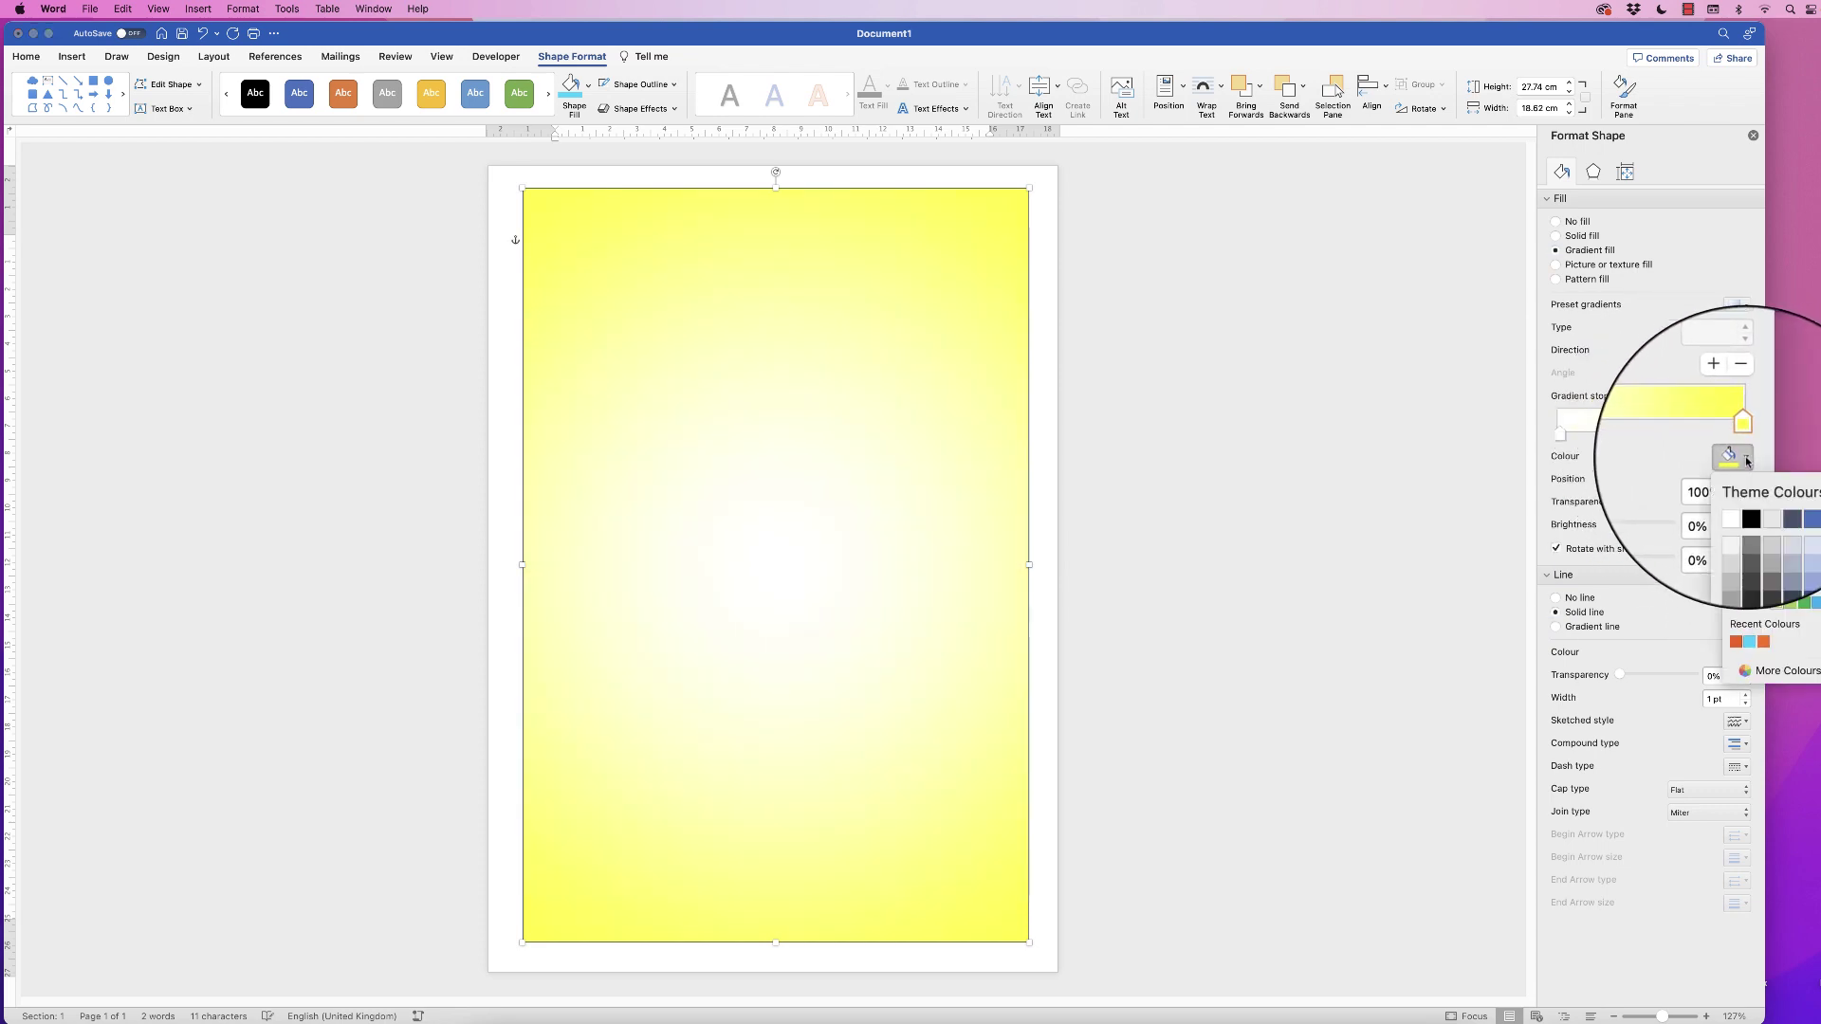
pyautogui.click(1753, 638)
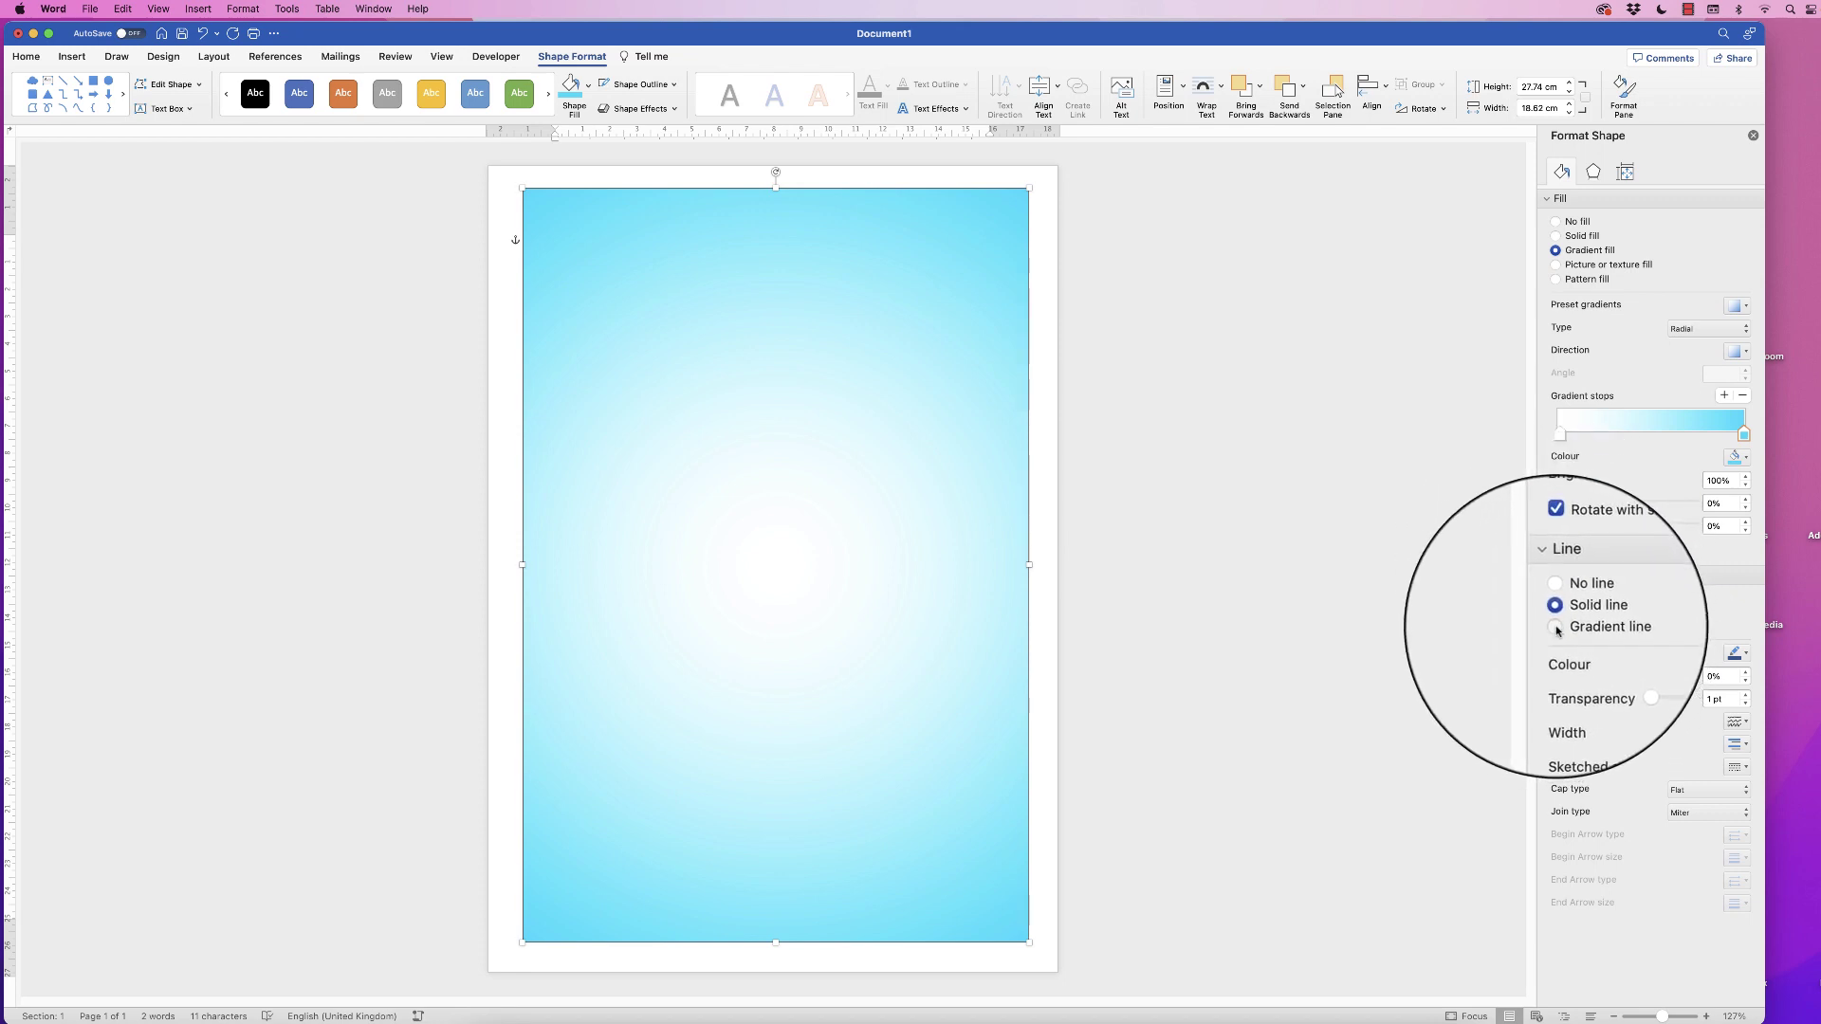
# Give the rectangle a gradient outline running from the recent orange to gold.
pyautogui.click(1555, 628)
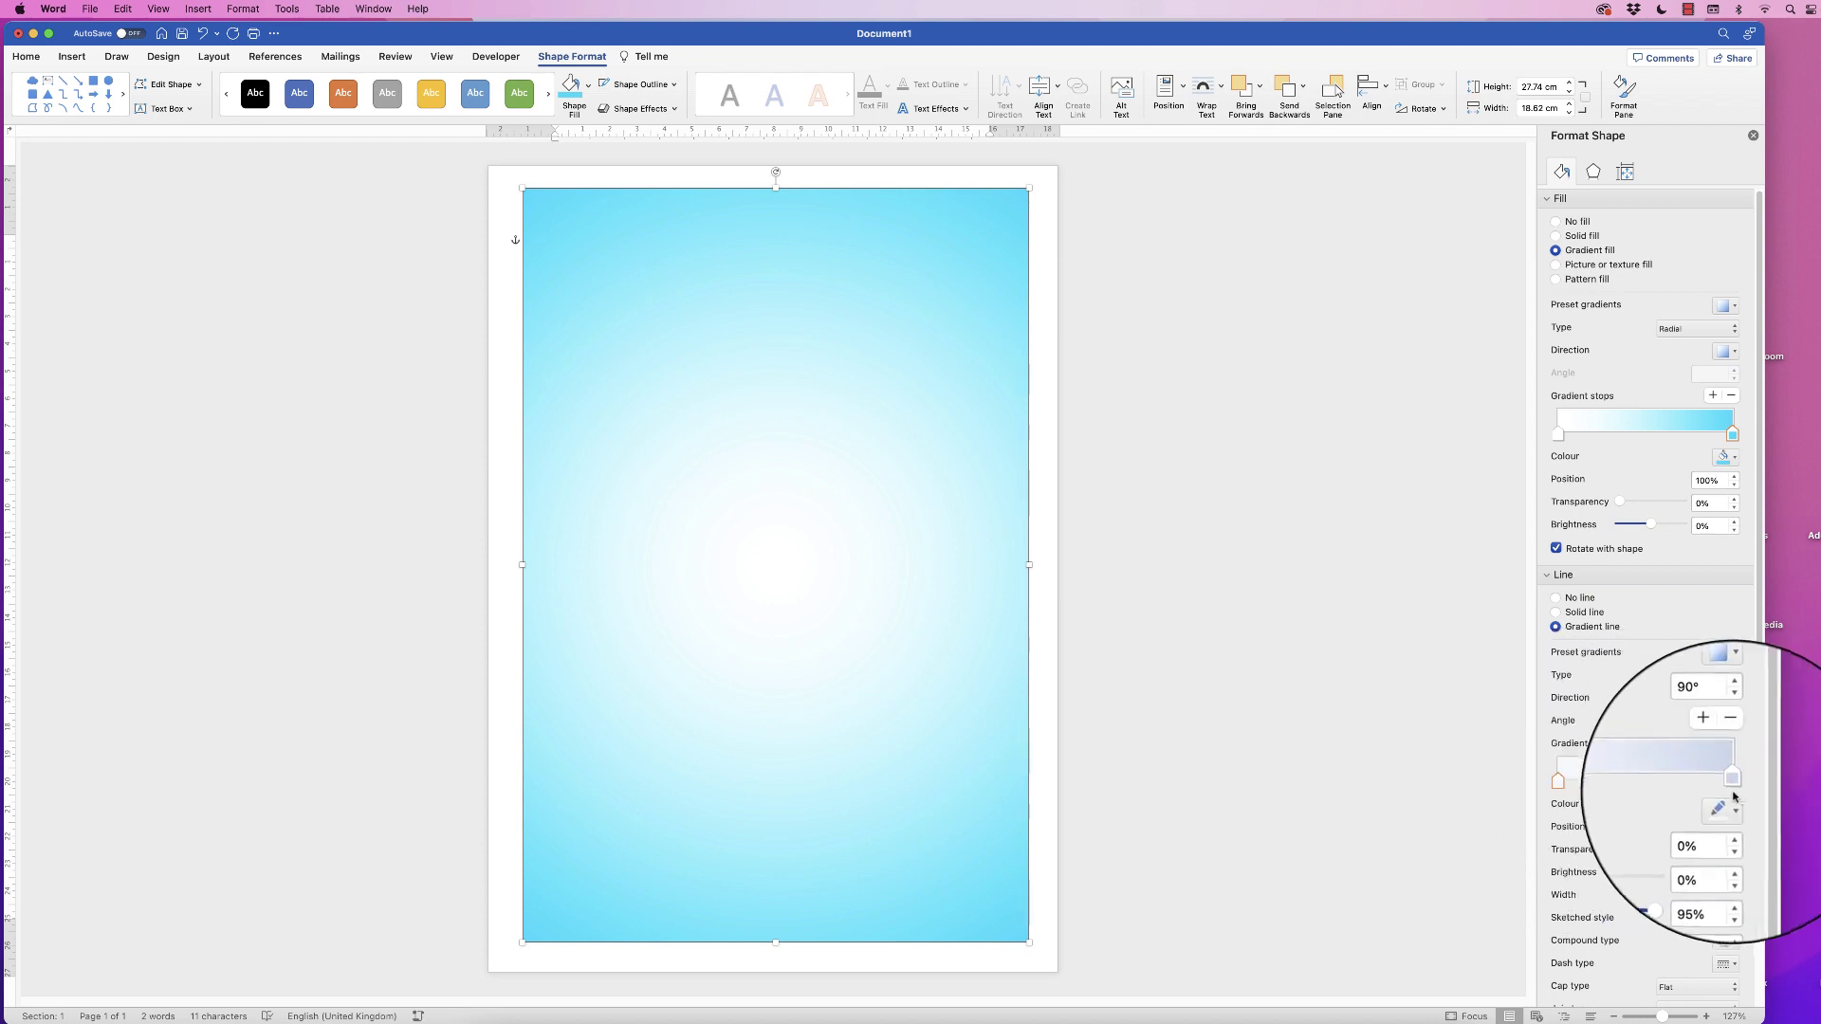
pyautogui.click(1735, 805)
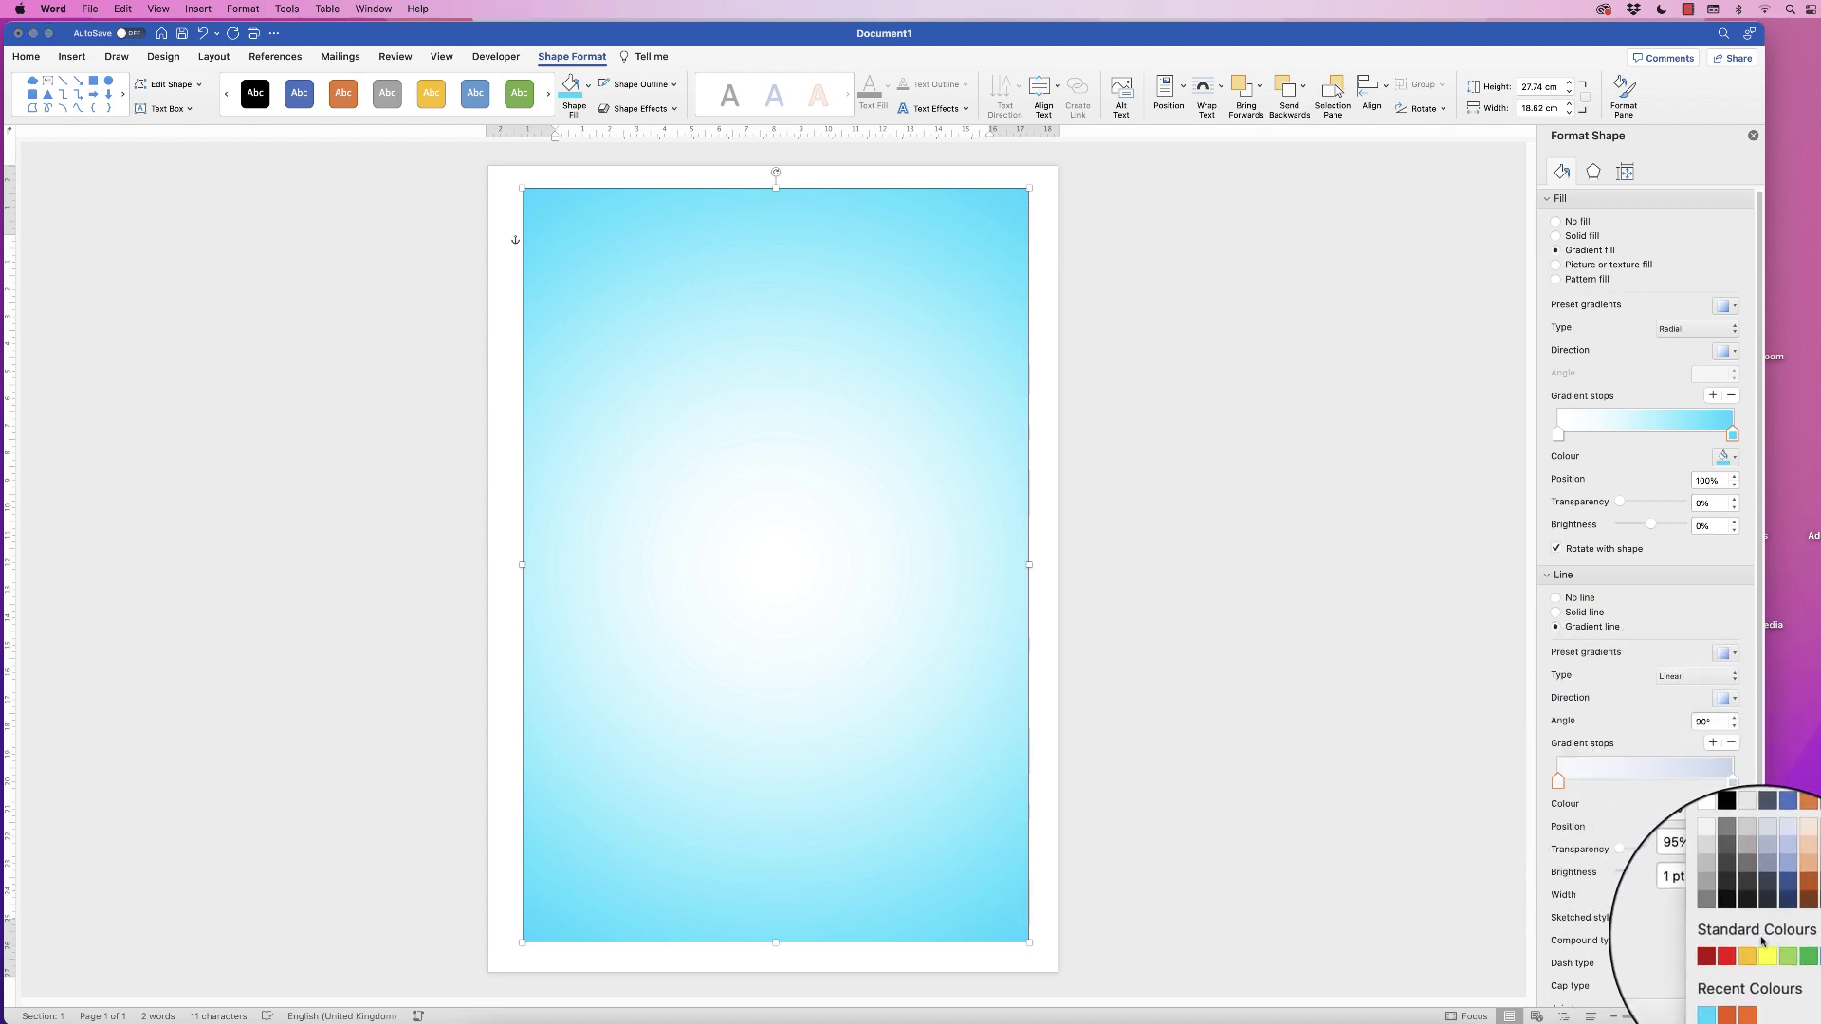
pyautogui.click(1736, 981)
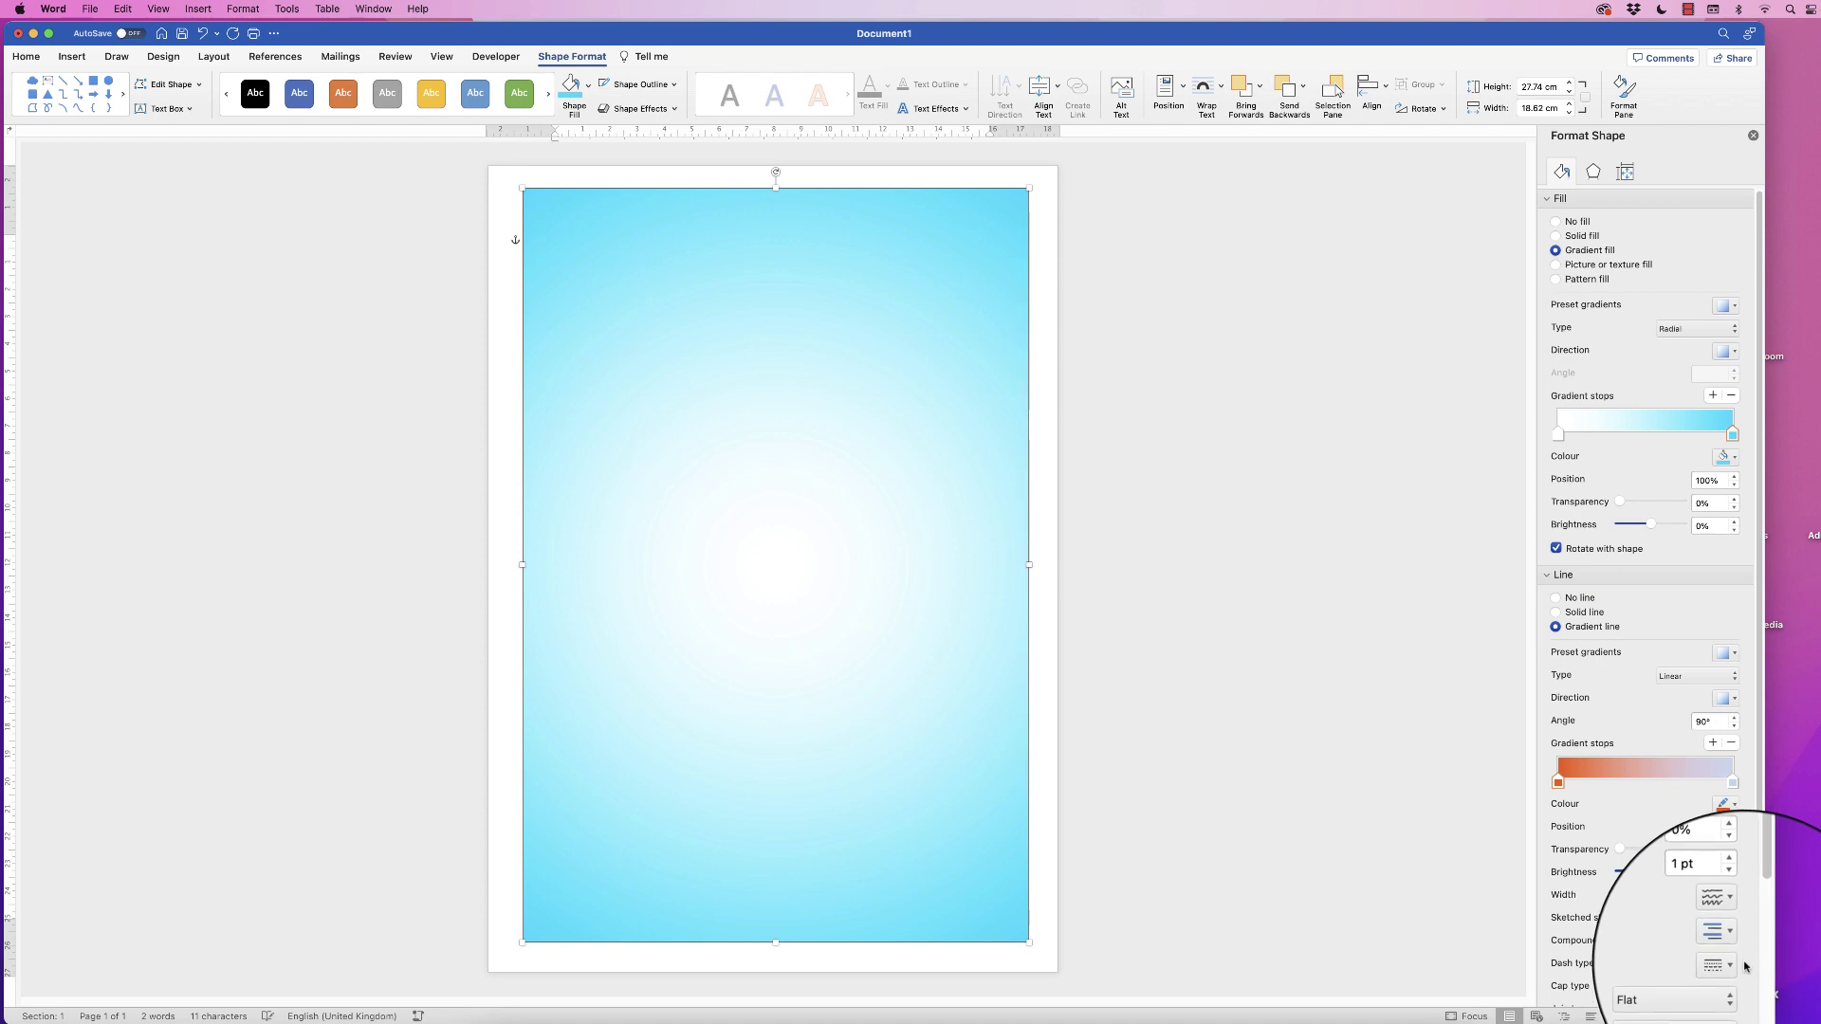
pyautogui.click(1732, 778)
pyautogui.click(1734, 805)
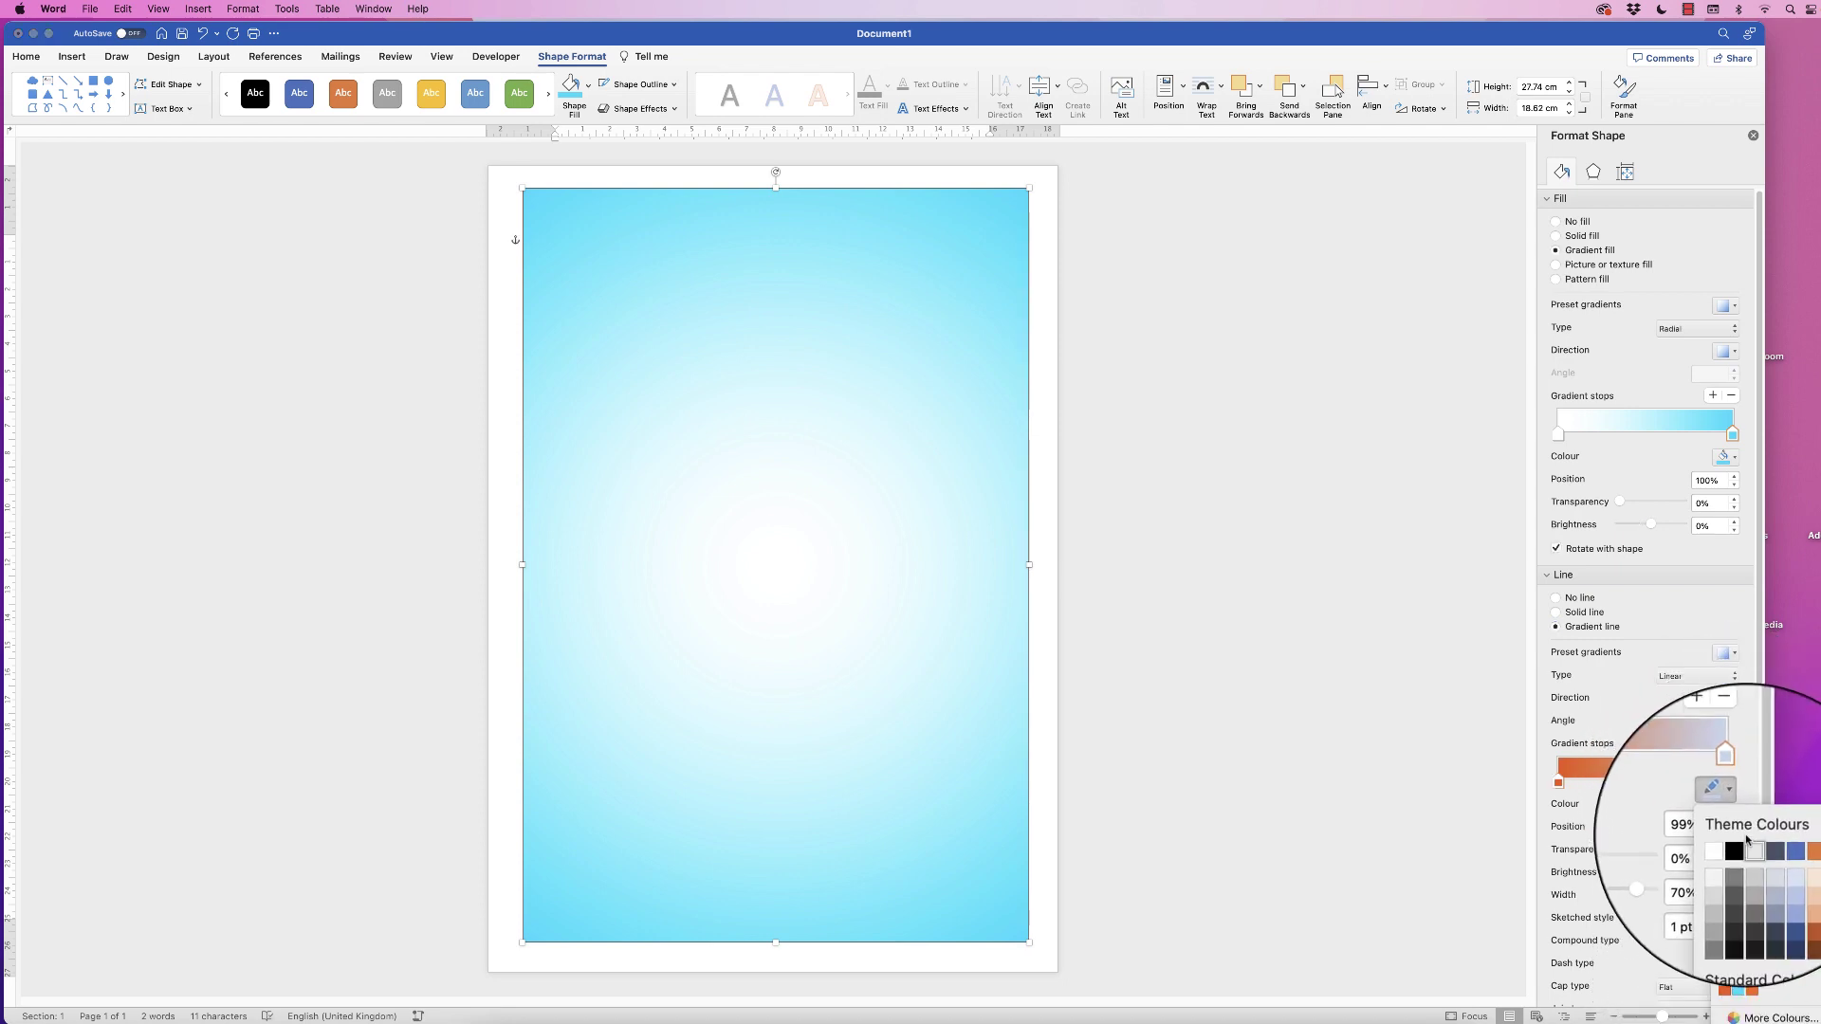
pyautogui.click(1754, 949)
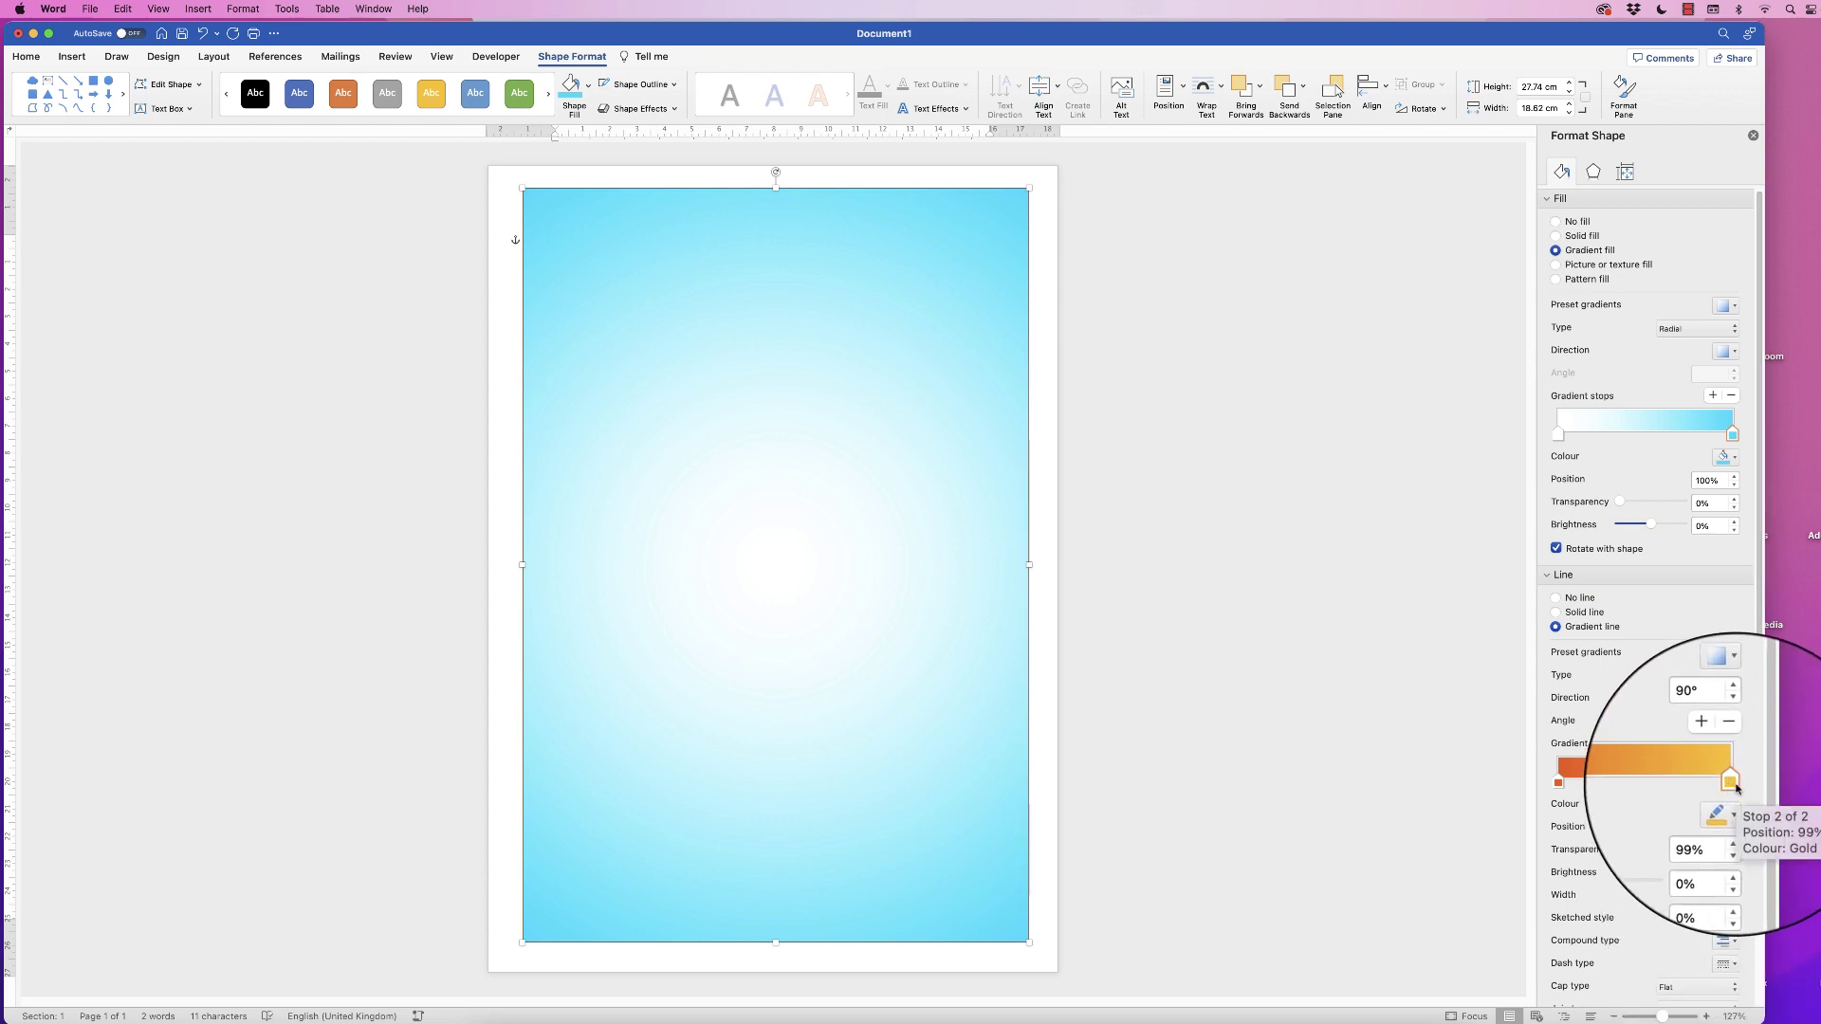
# Set the rectangle's outline width to 5 pt and deselect the shape.
pyautogui.click(1692, 899)
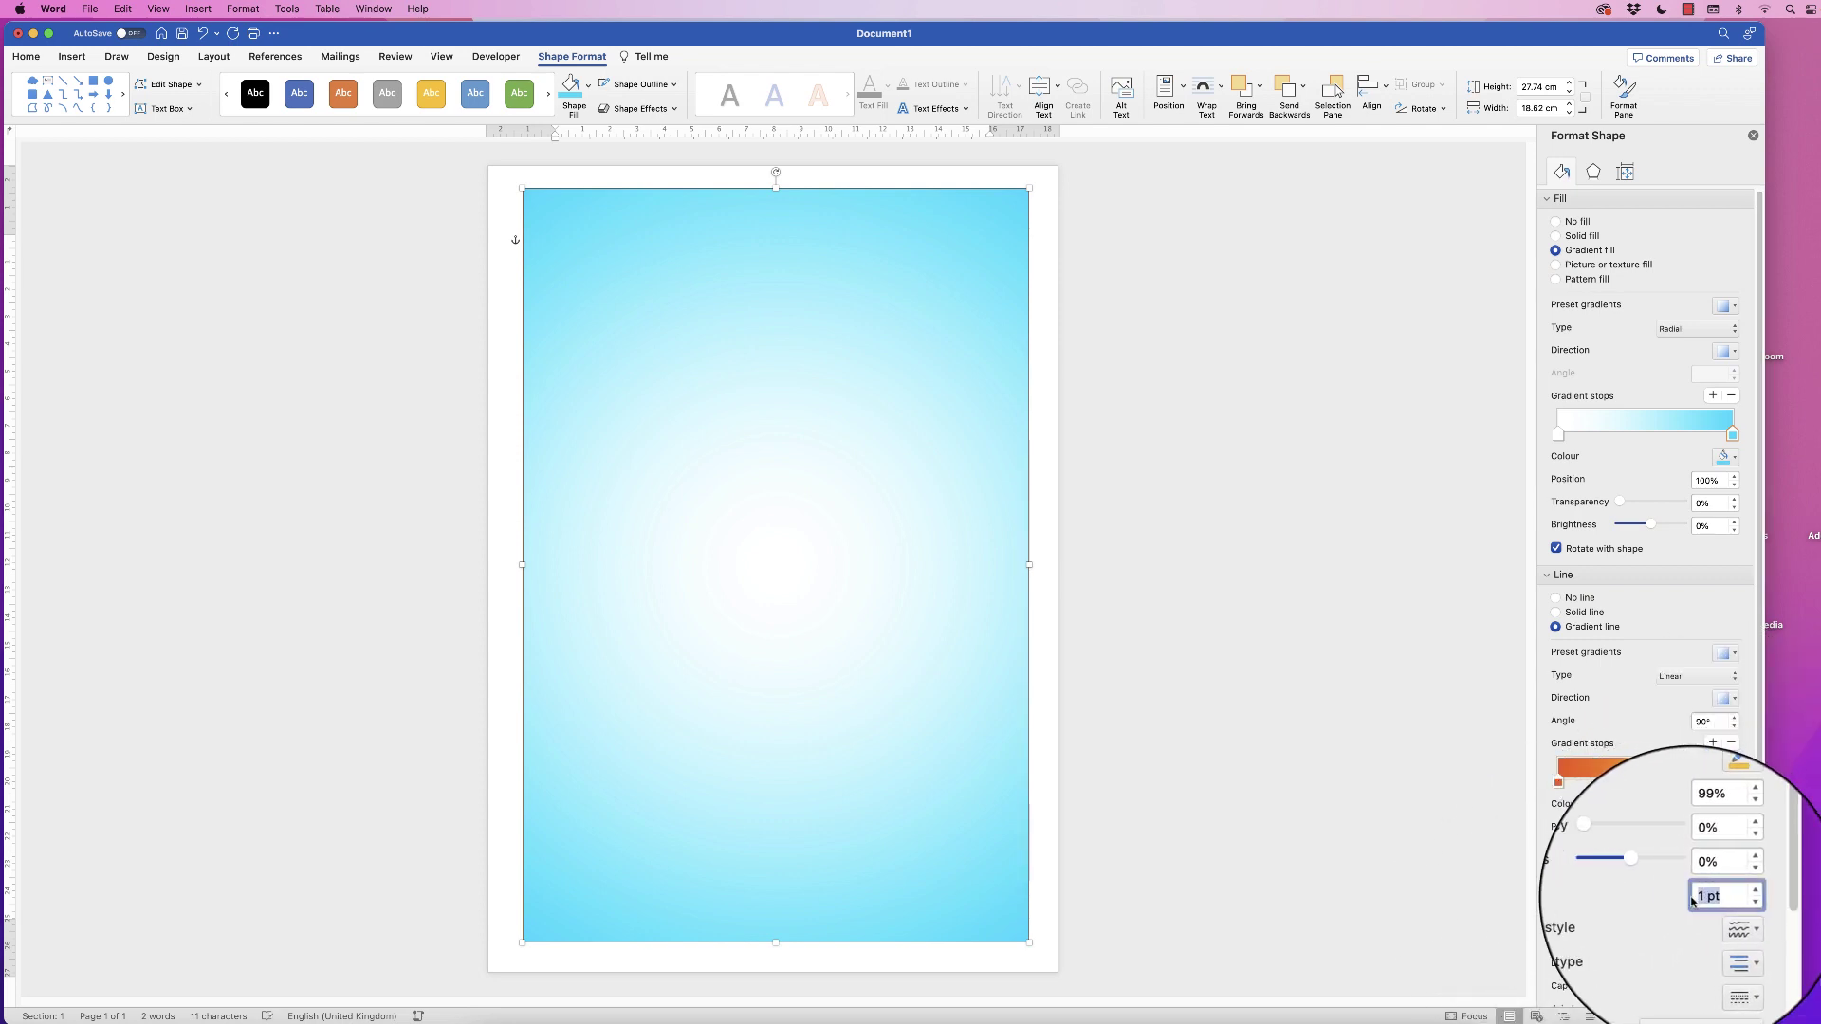
pyautogui.write('3')
pyautogui.press('Return')
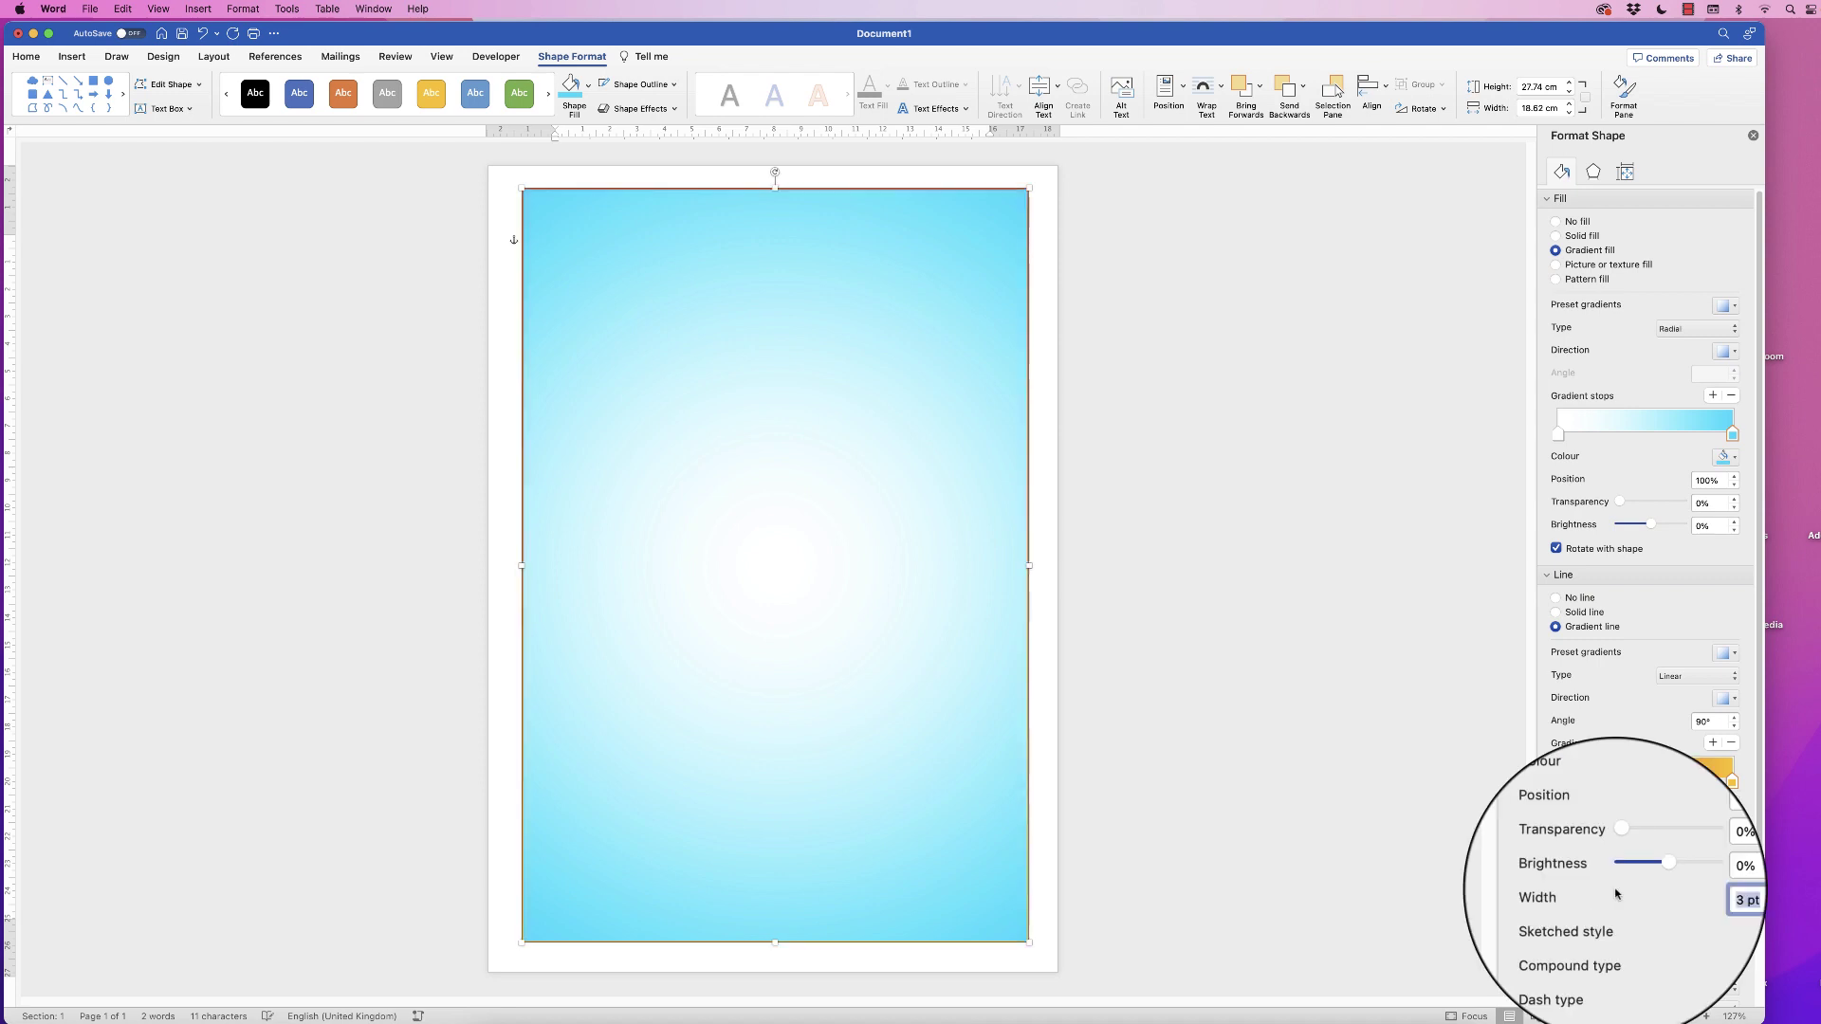
pyautogui.press('BackSpace')
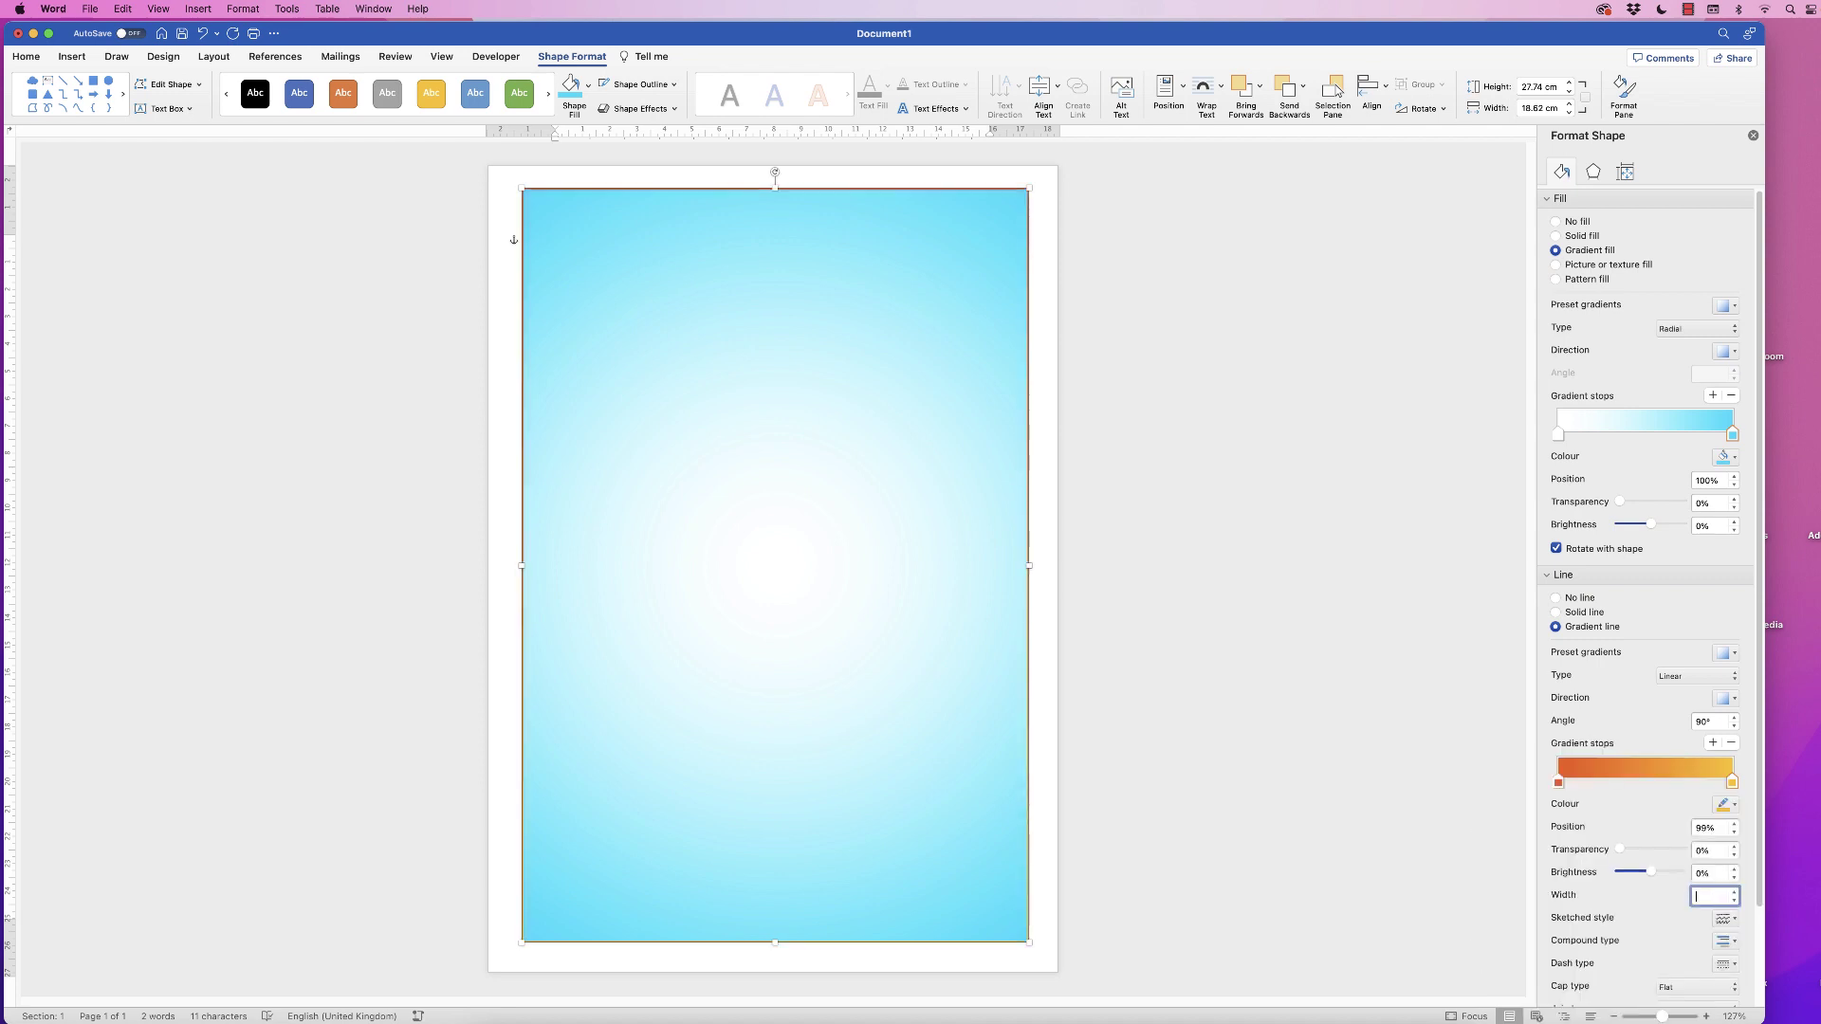
pyautogui.press('Return')
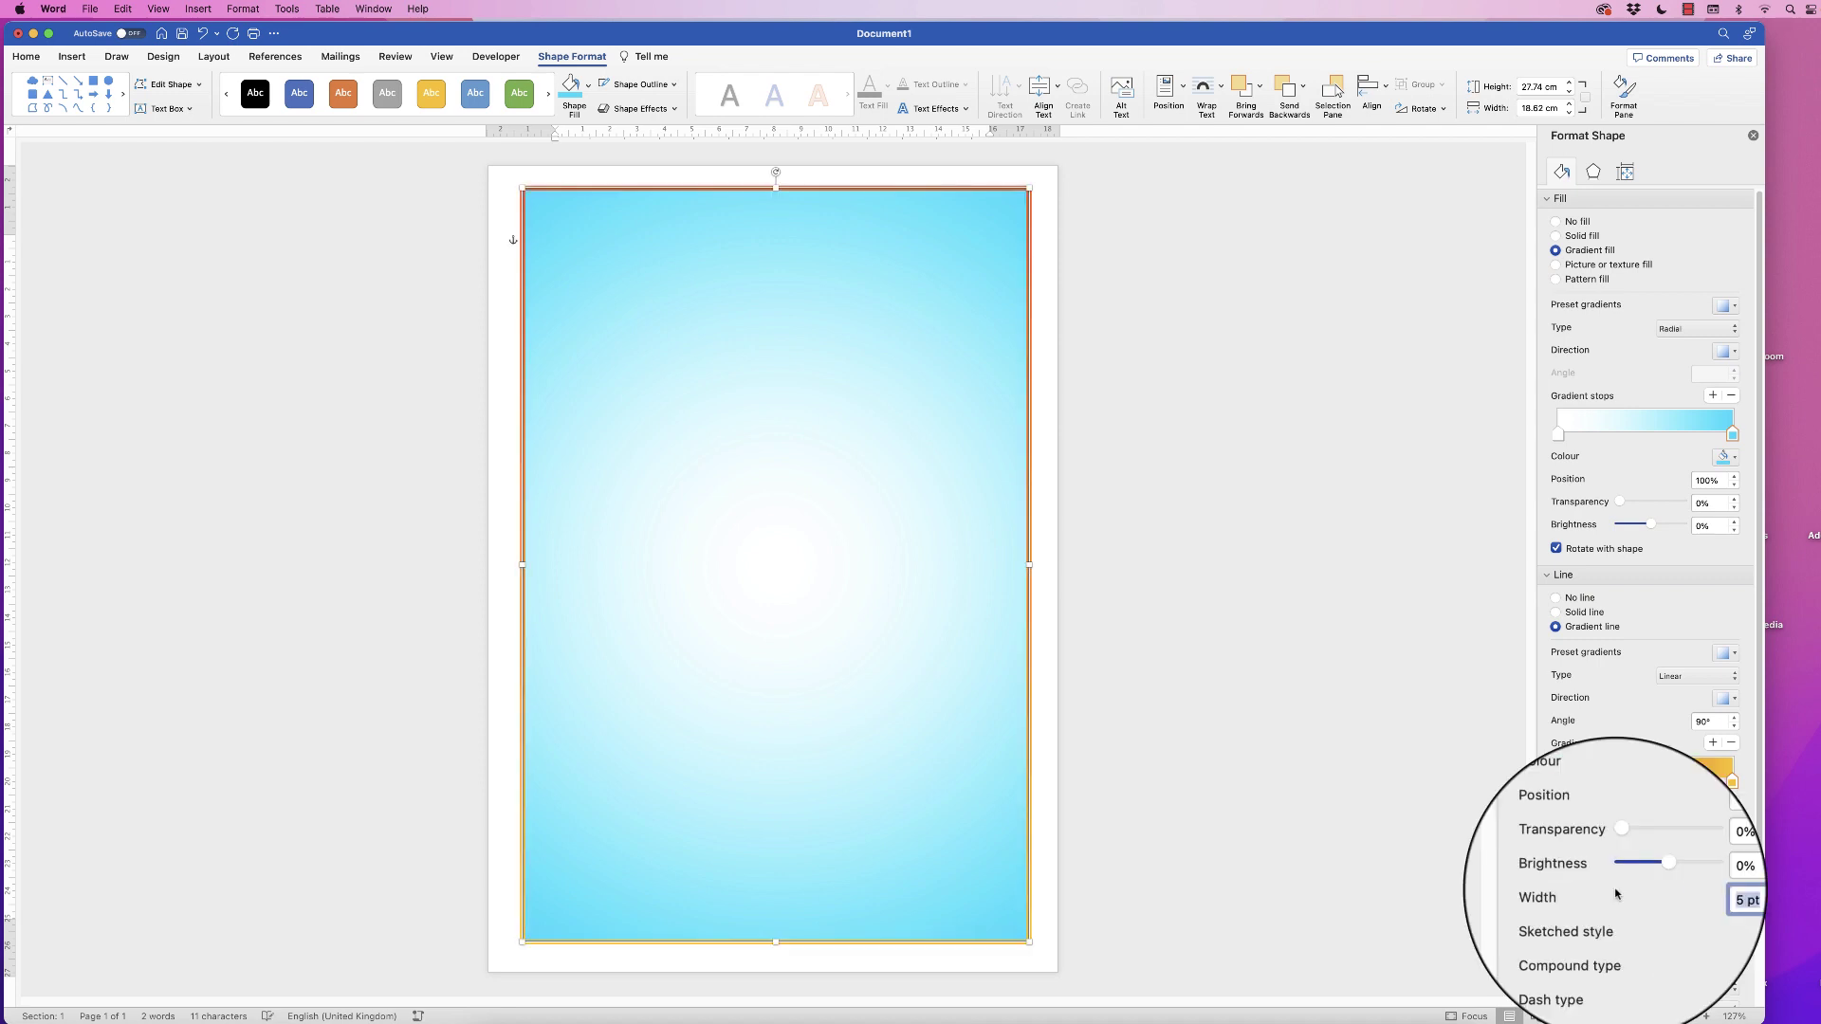
pyautogui.click(1148, 389)
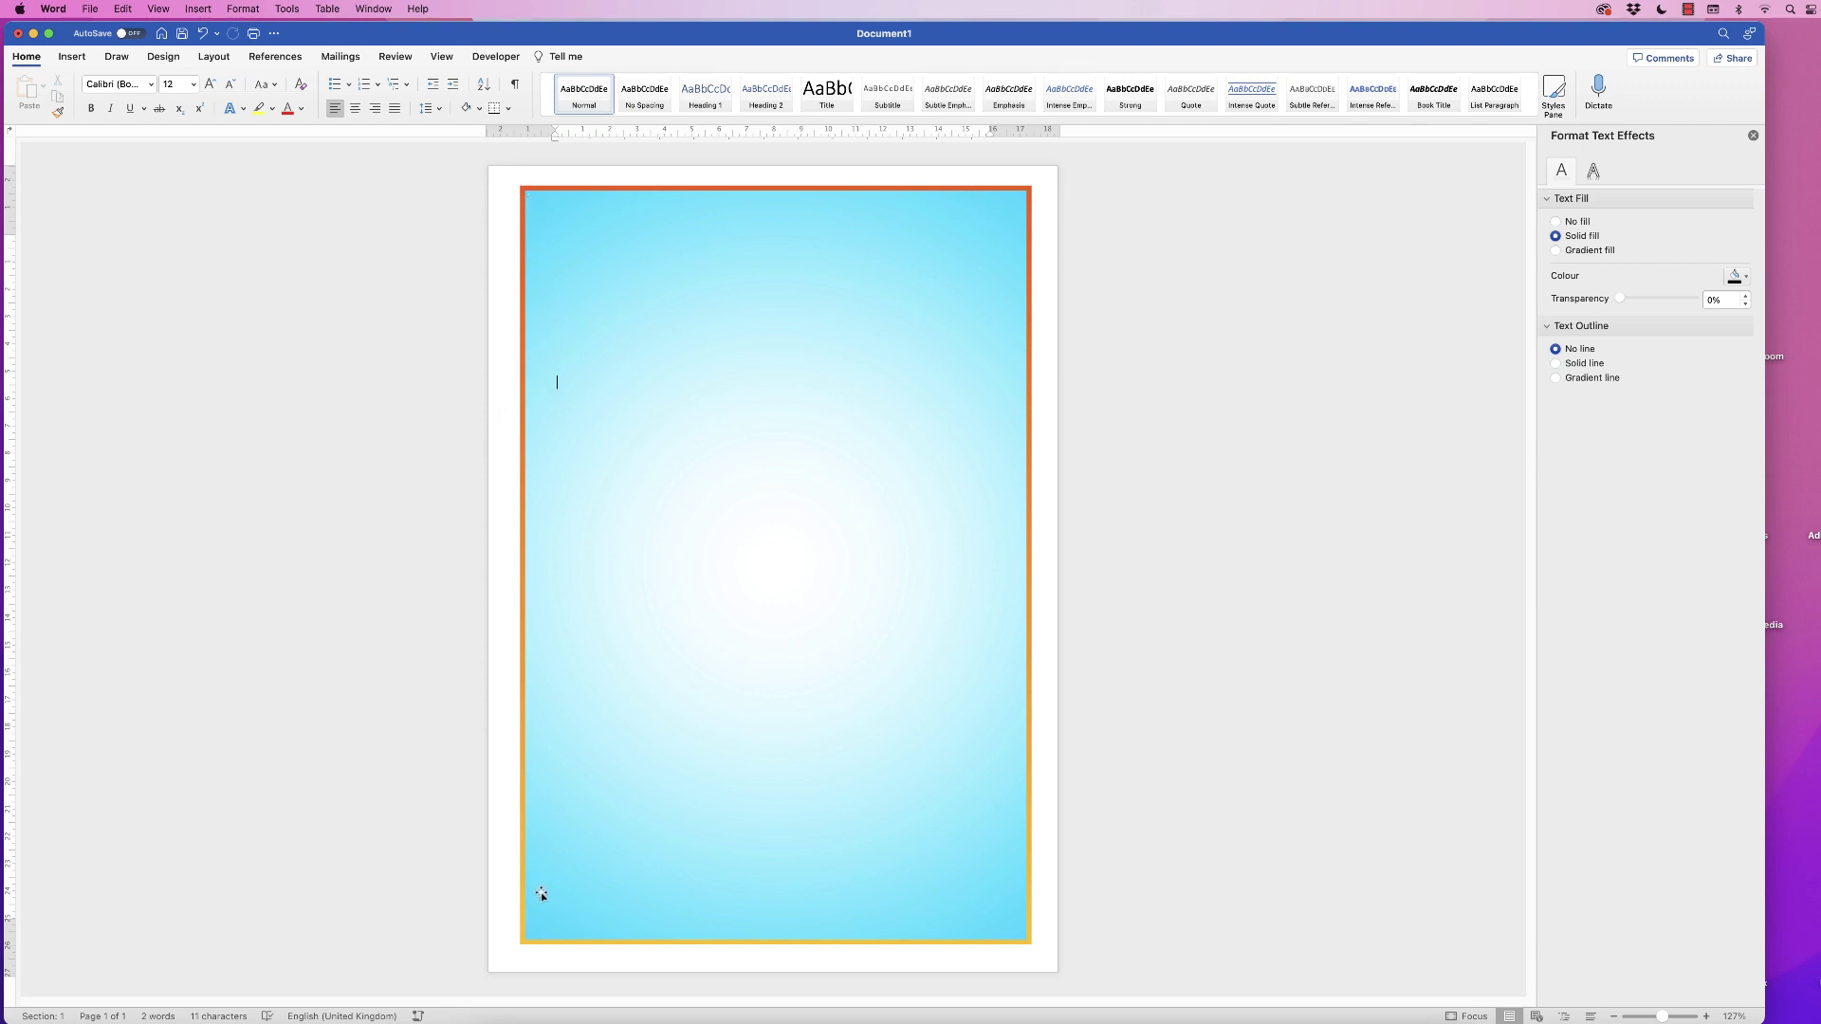
# Send the blue gradient rectangle to the back and set its text wrapping to Behind Text.
pyautogui.click(1009, 203)
pyautogui.click(572, 56)
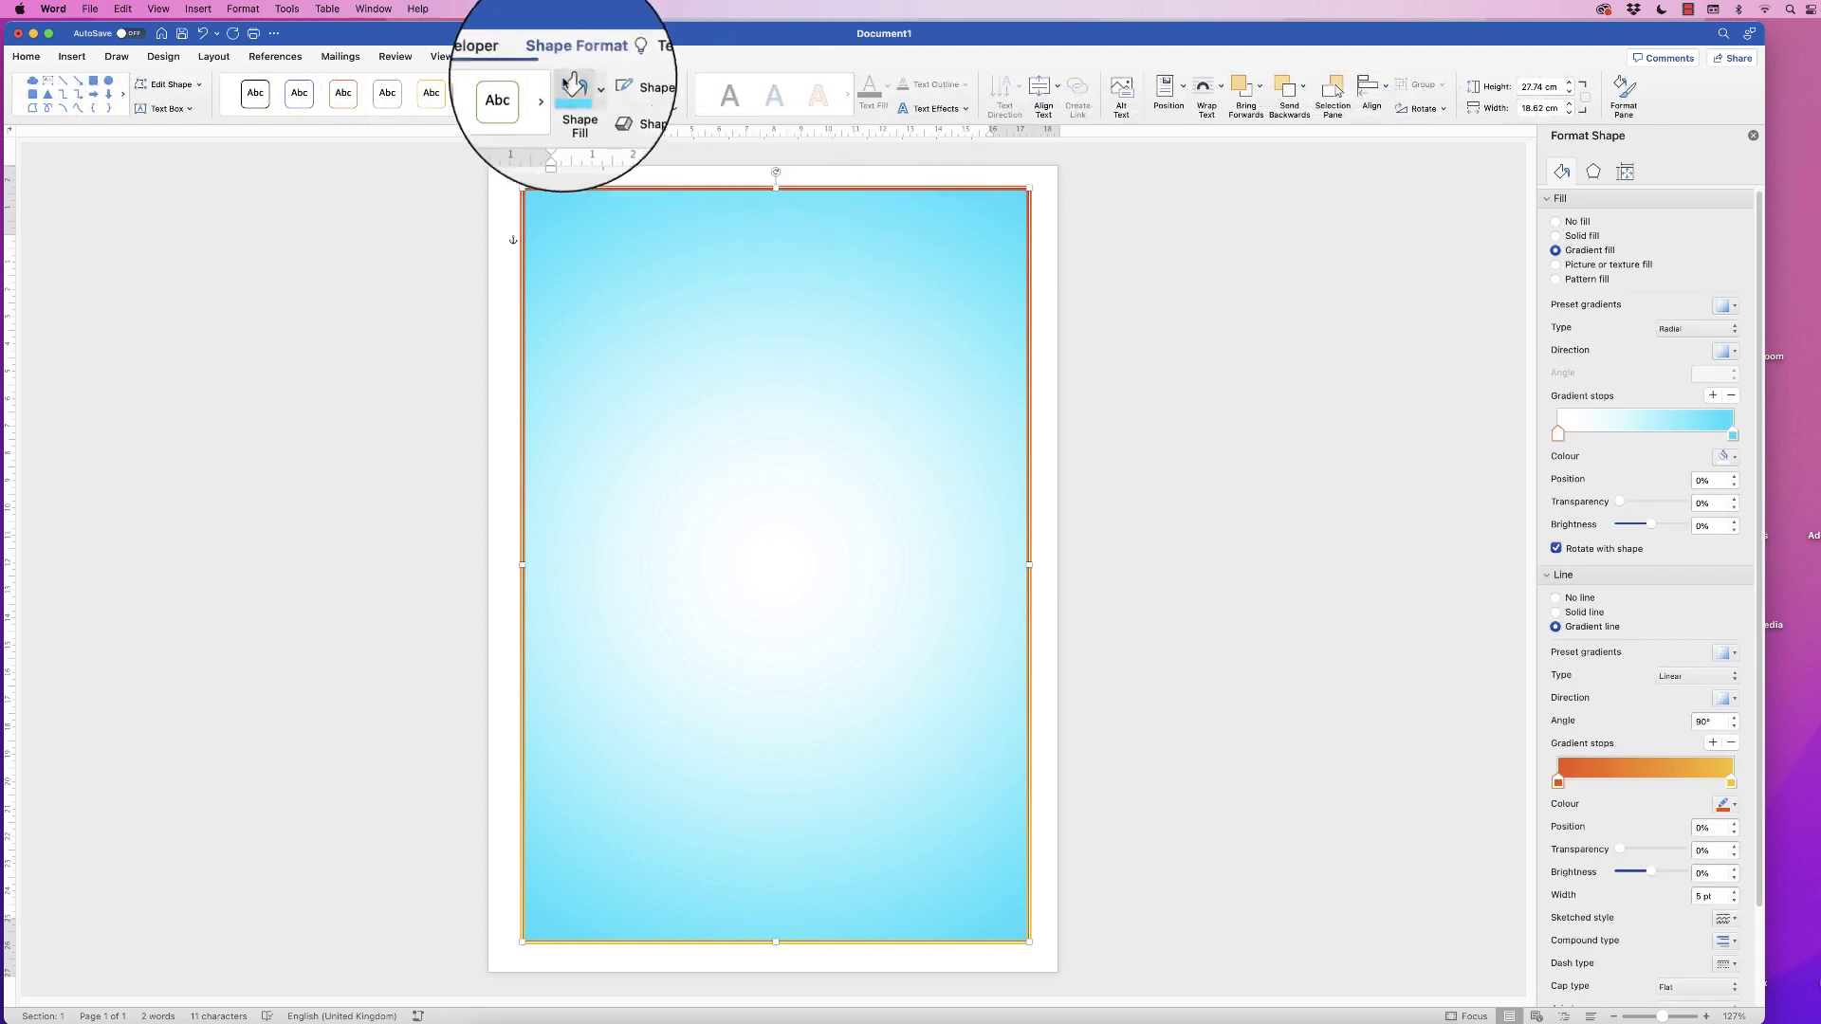
pyautogui.click(1303, 85)
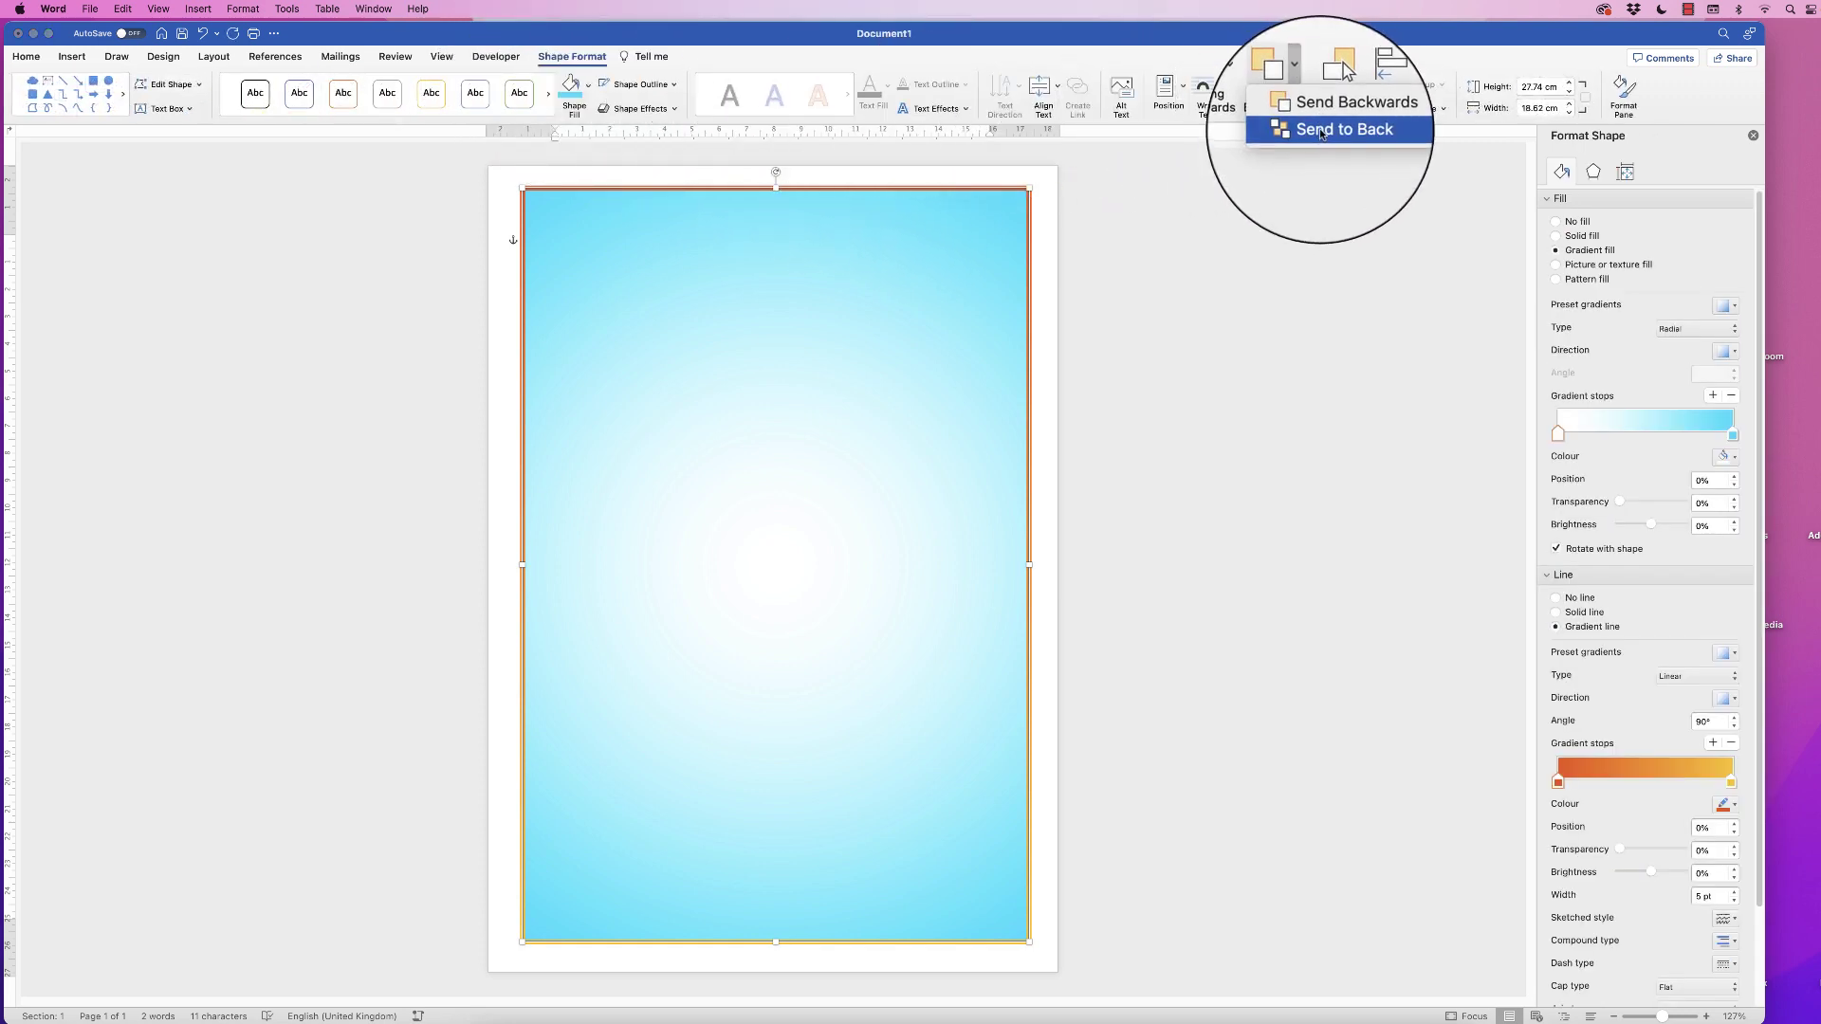
pyautogui.click(1320, 133)
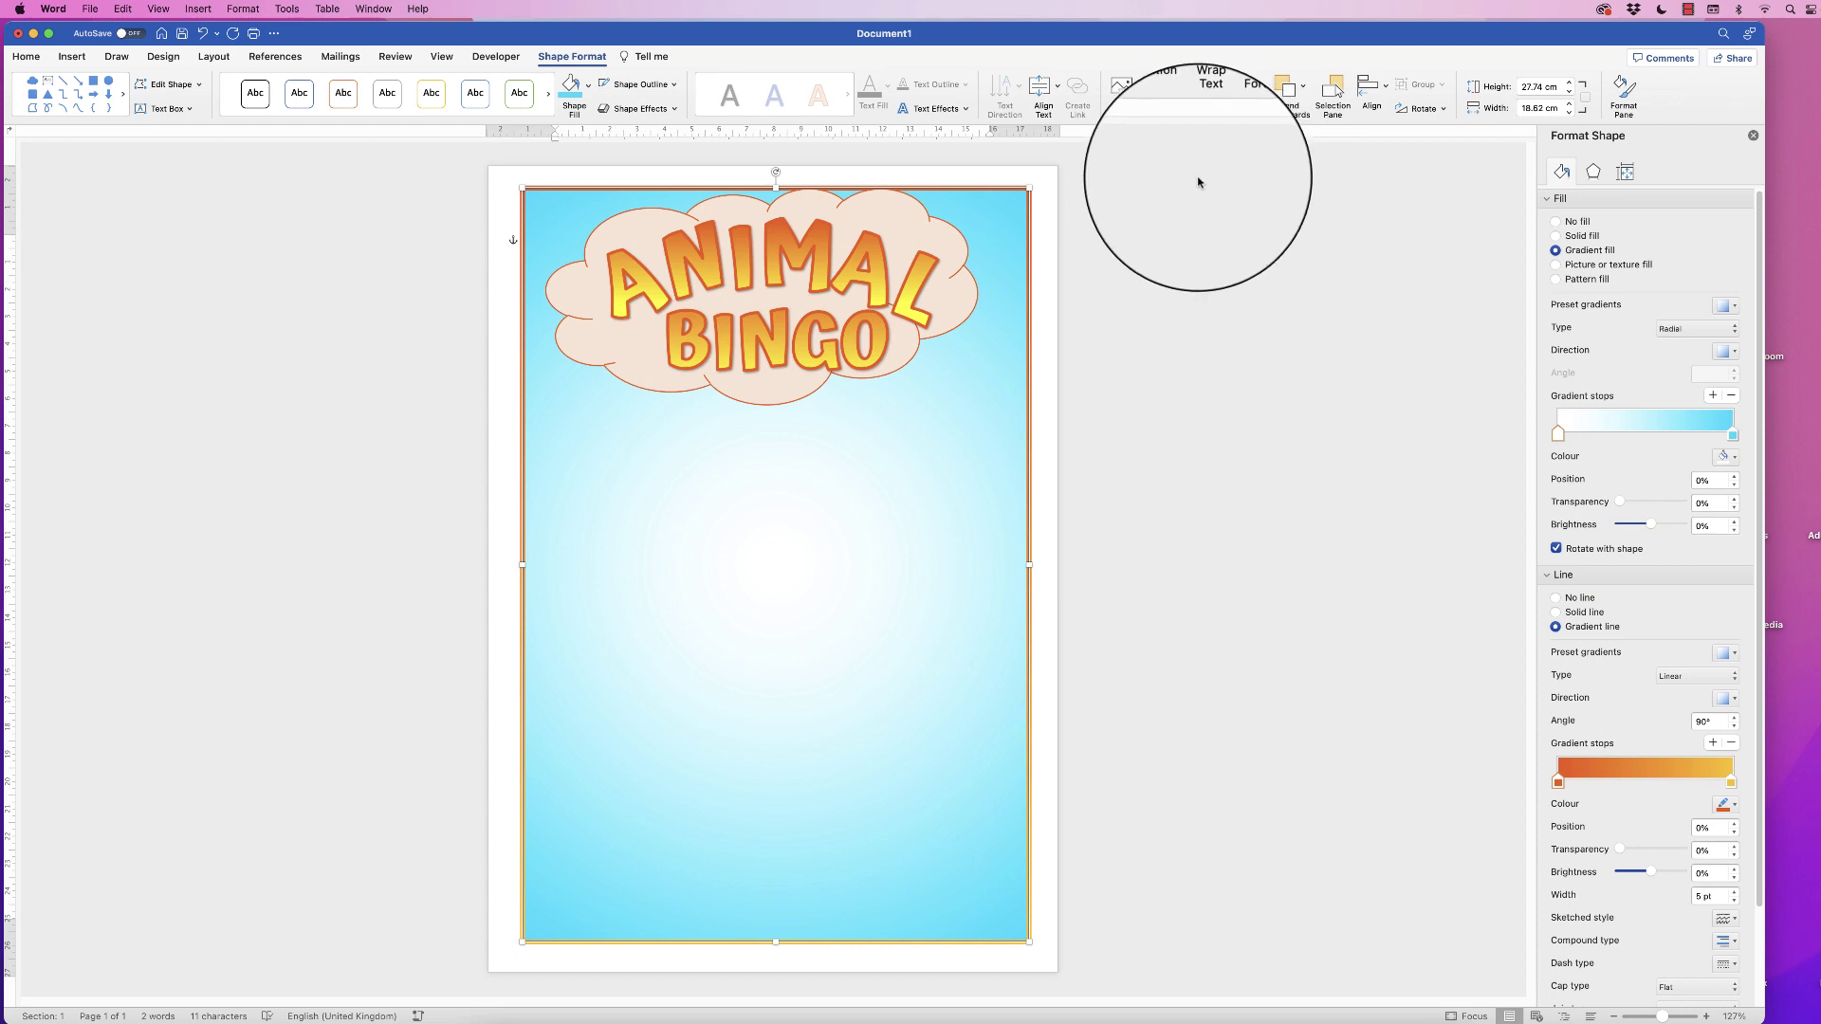
pyautogui.click(1221, 87)
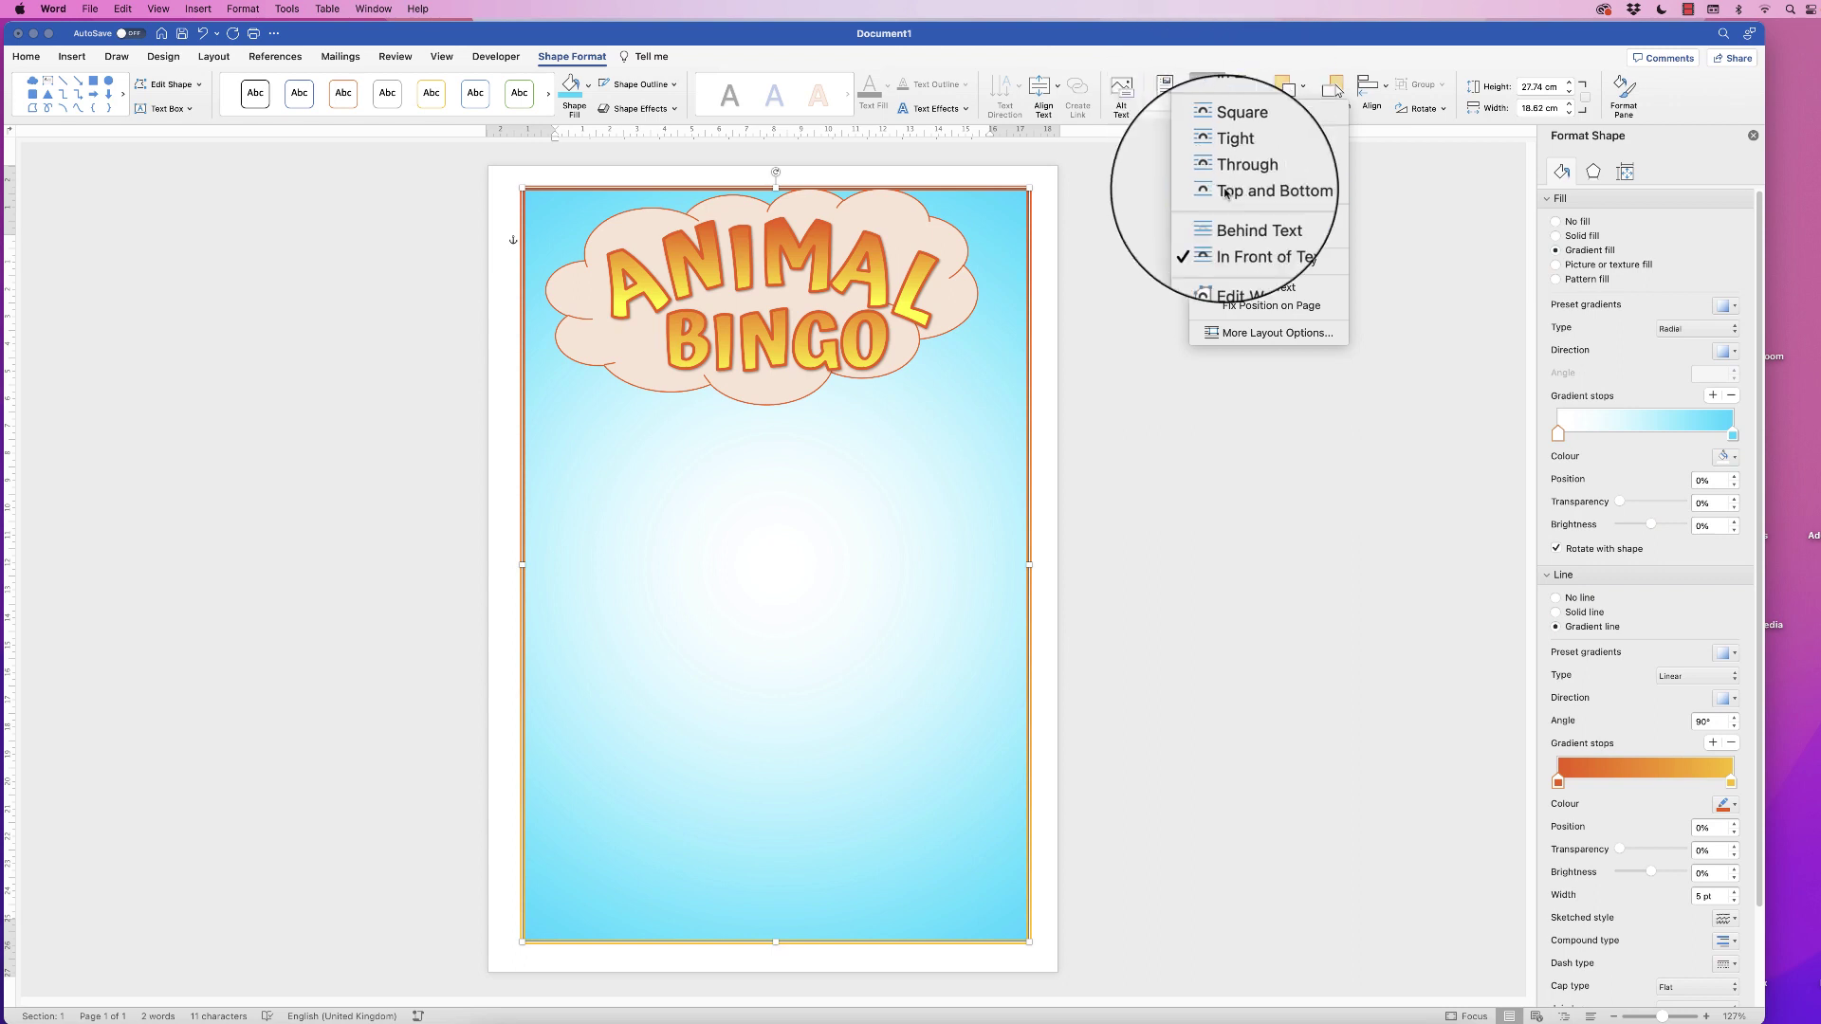
pyautogui.click(1246, 220)
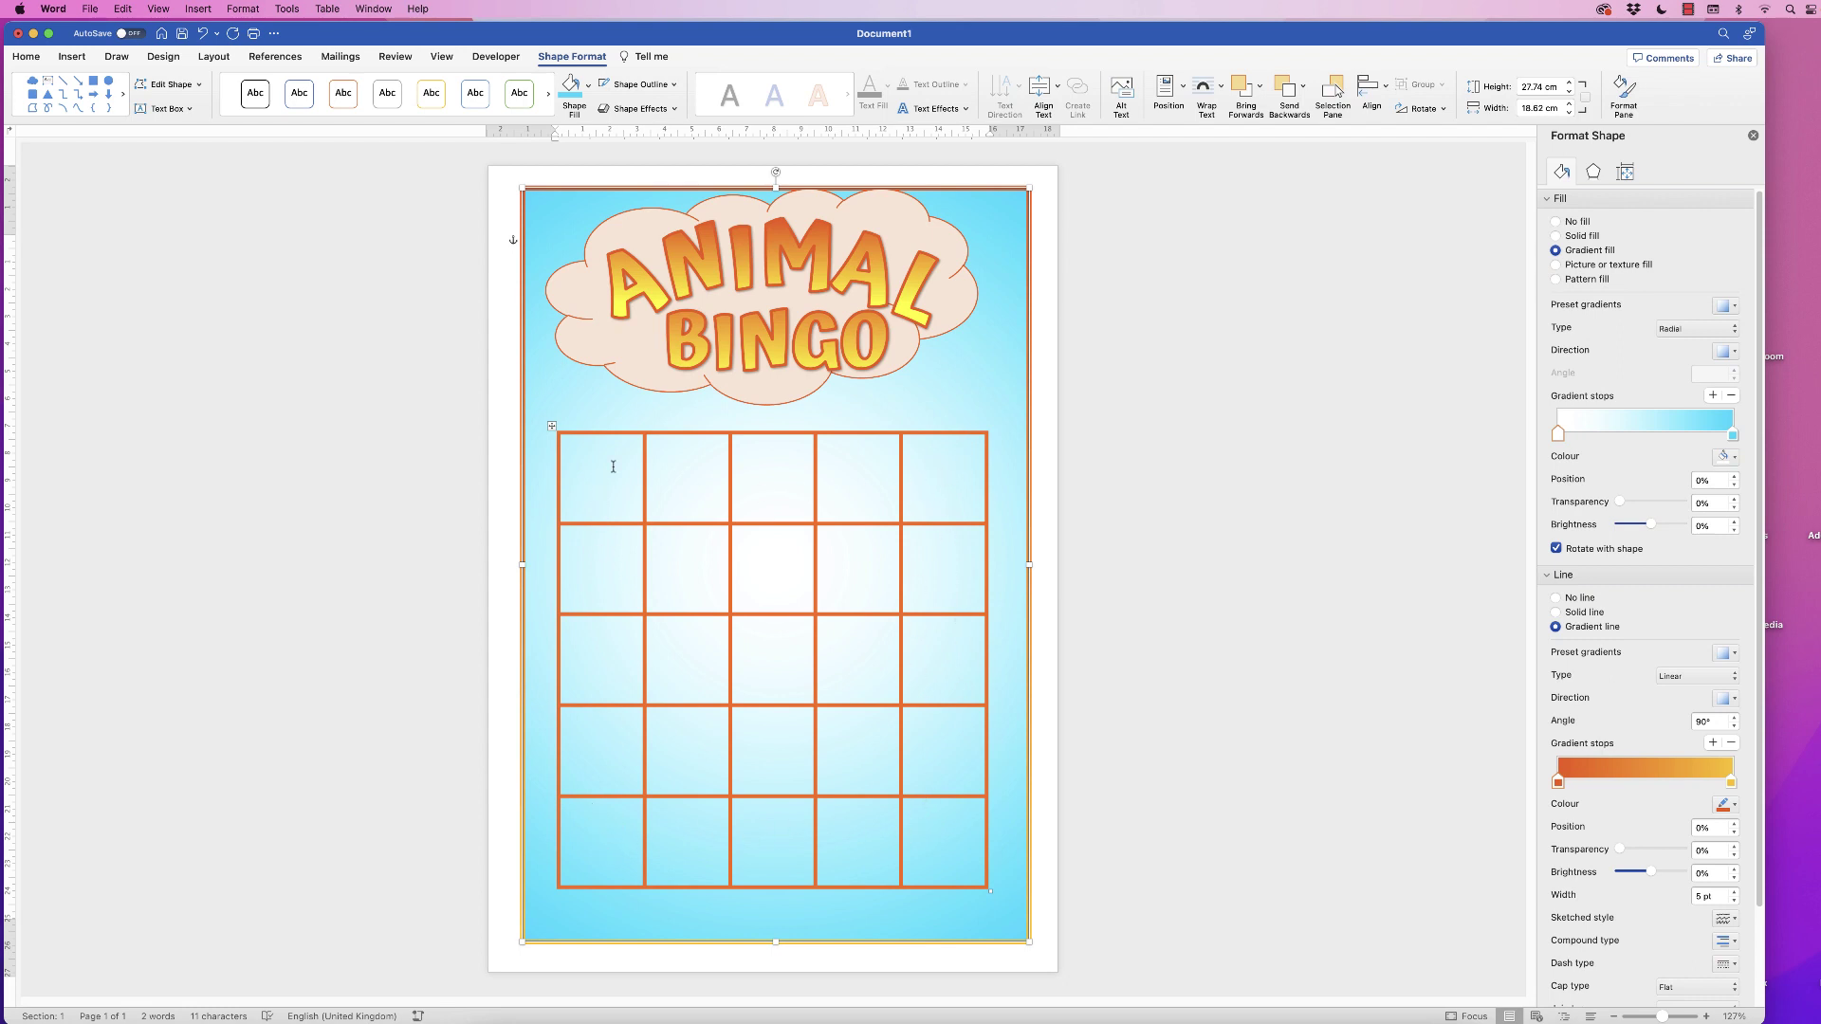
# Fill all cells of the 5x5 bingo table with white shading.
pyautogui.click(551, 425)
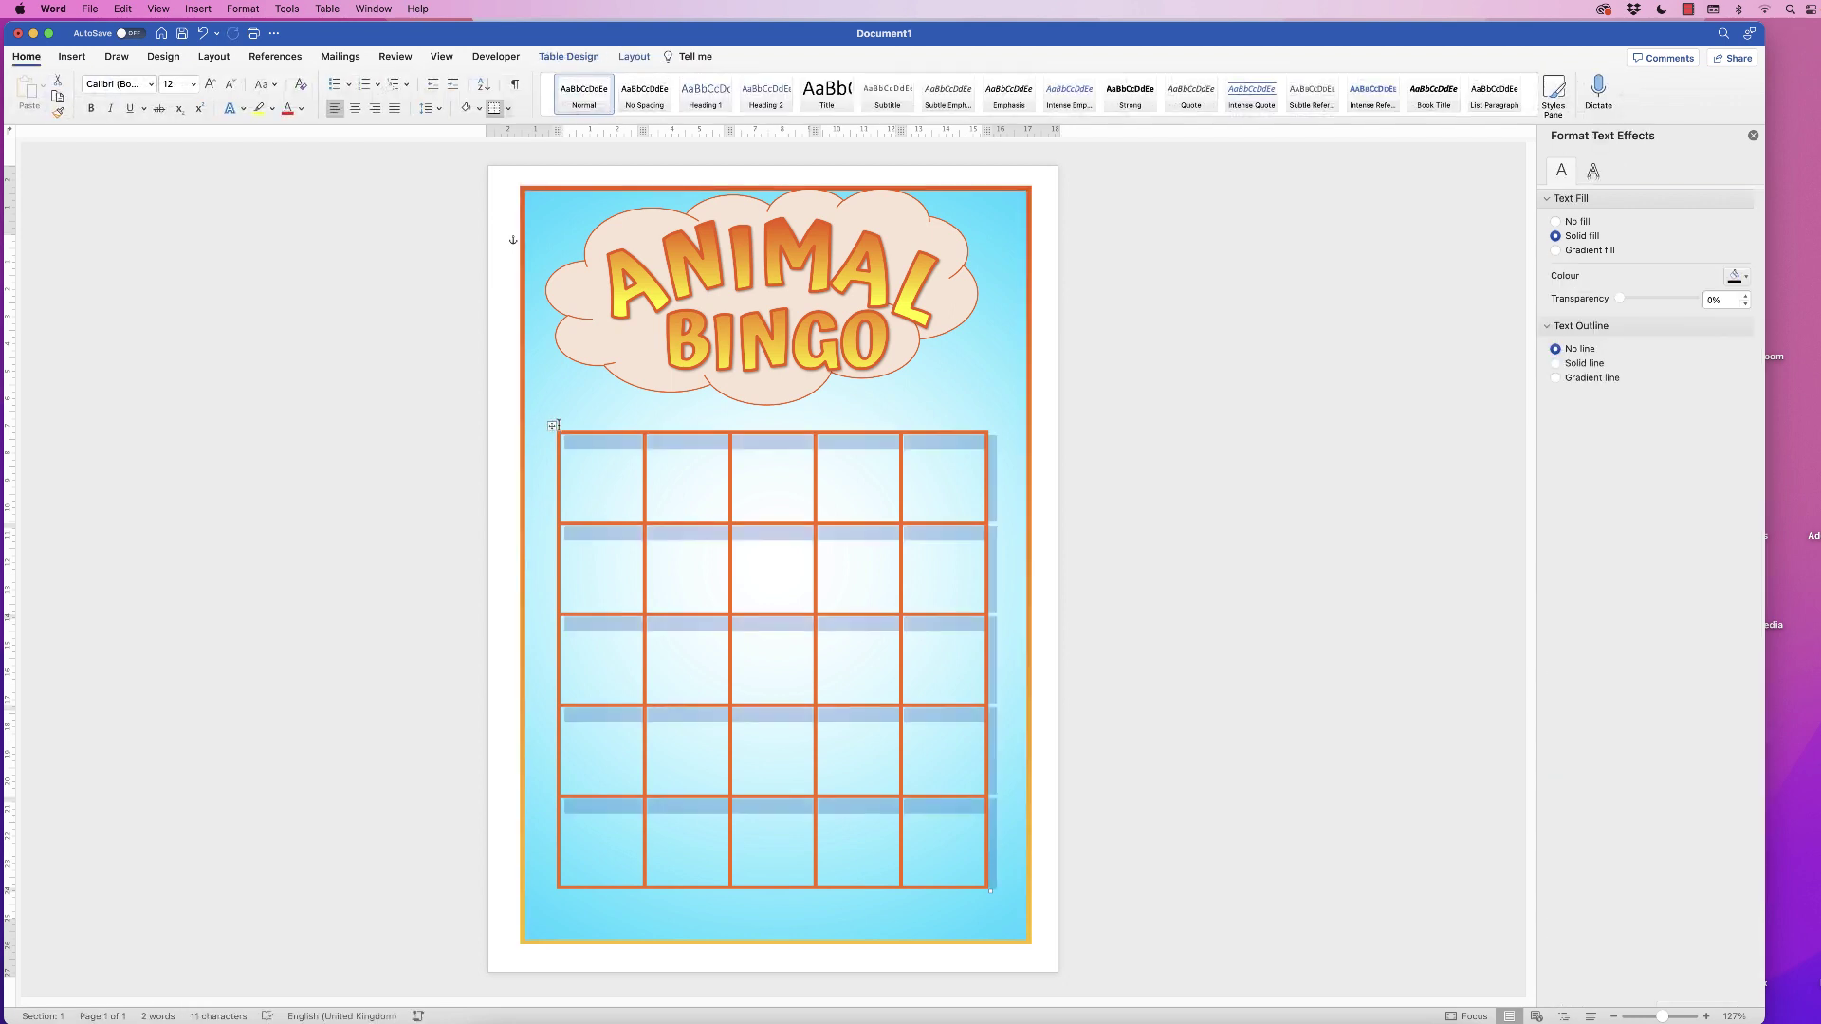
pyautogui.click(603, 60)
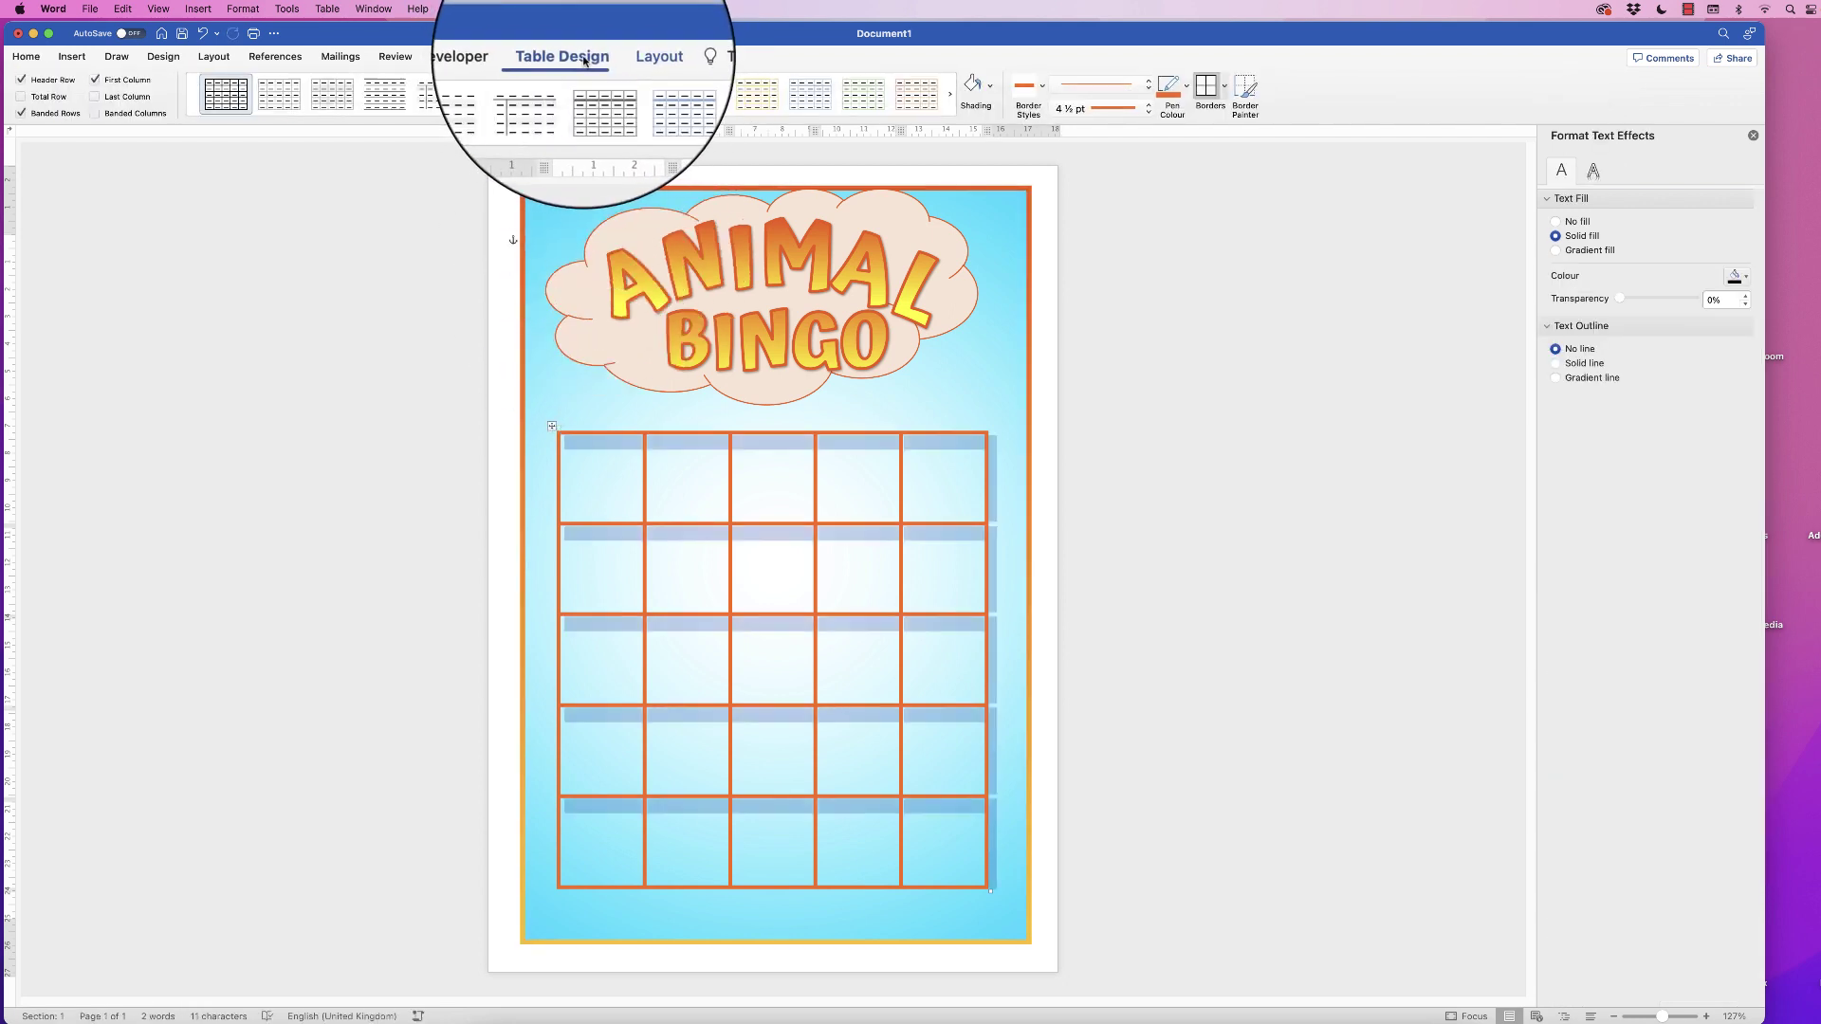
pyautogui.click(990, 87)
pyautogui.click(962, 192)
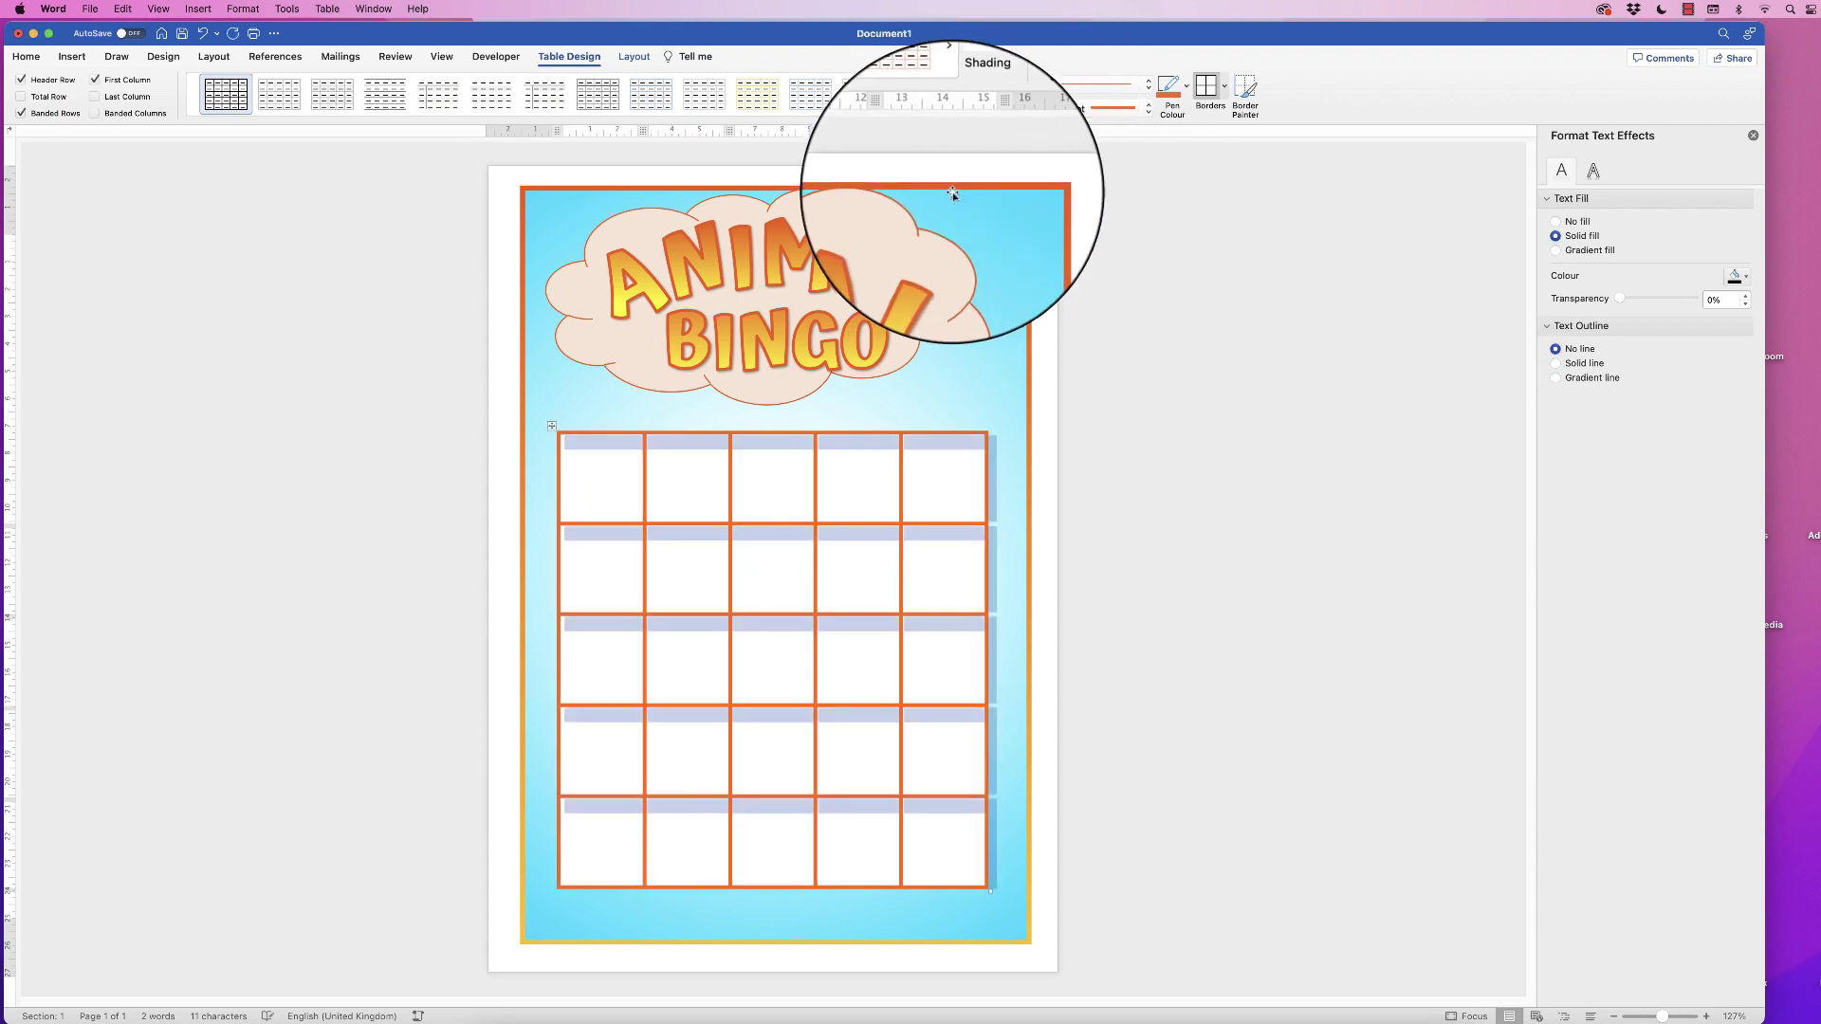
# Align the background rectangle to the centre horizontally and to the middle vertically, relative to the margins.
pyautogui.click(610, 491)
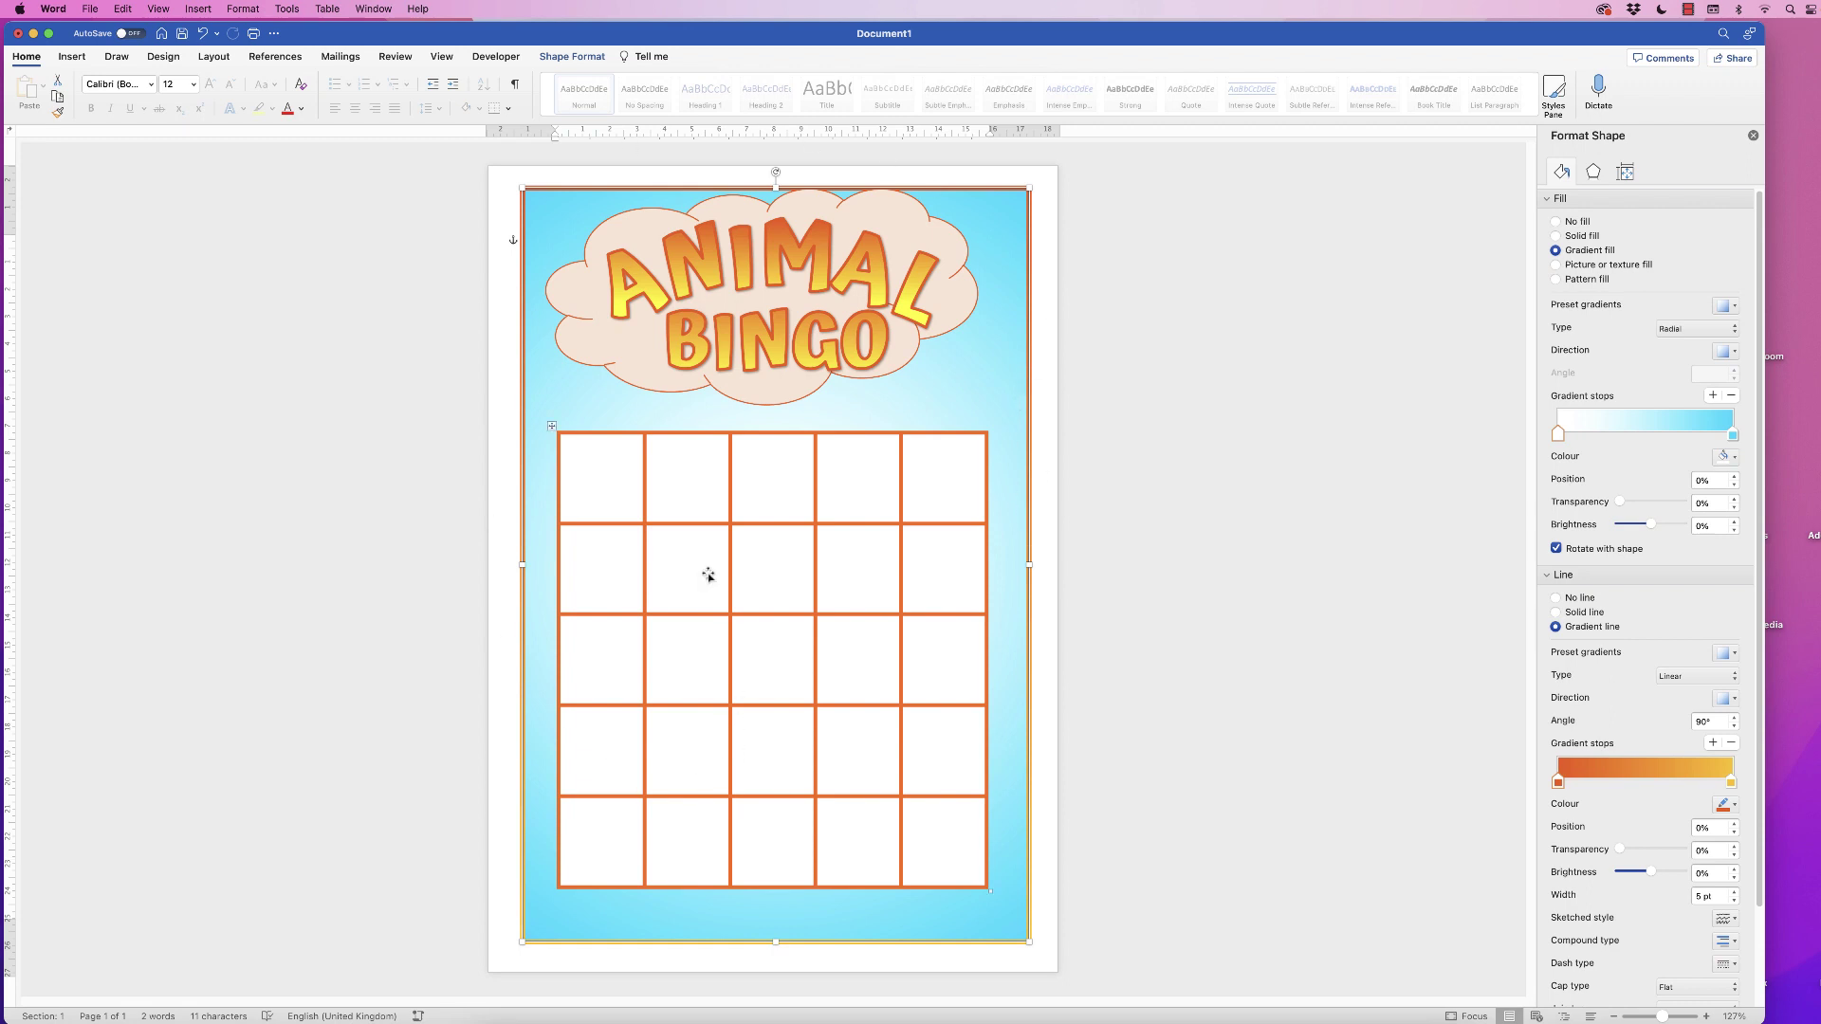
pyautogui.click(572, 56)
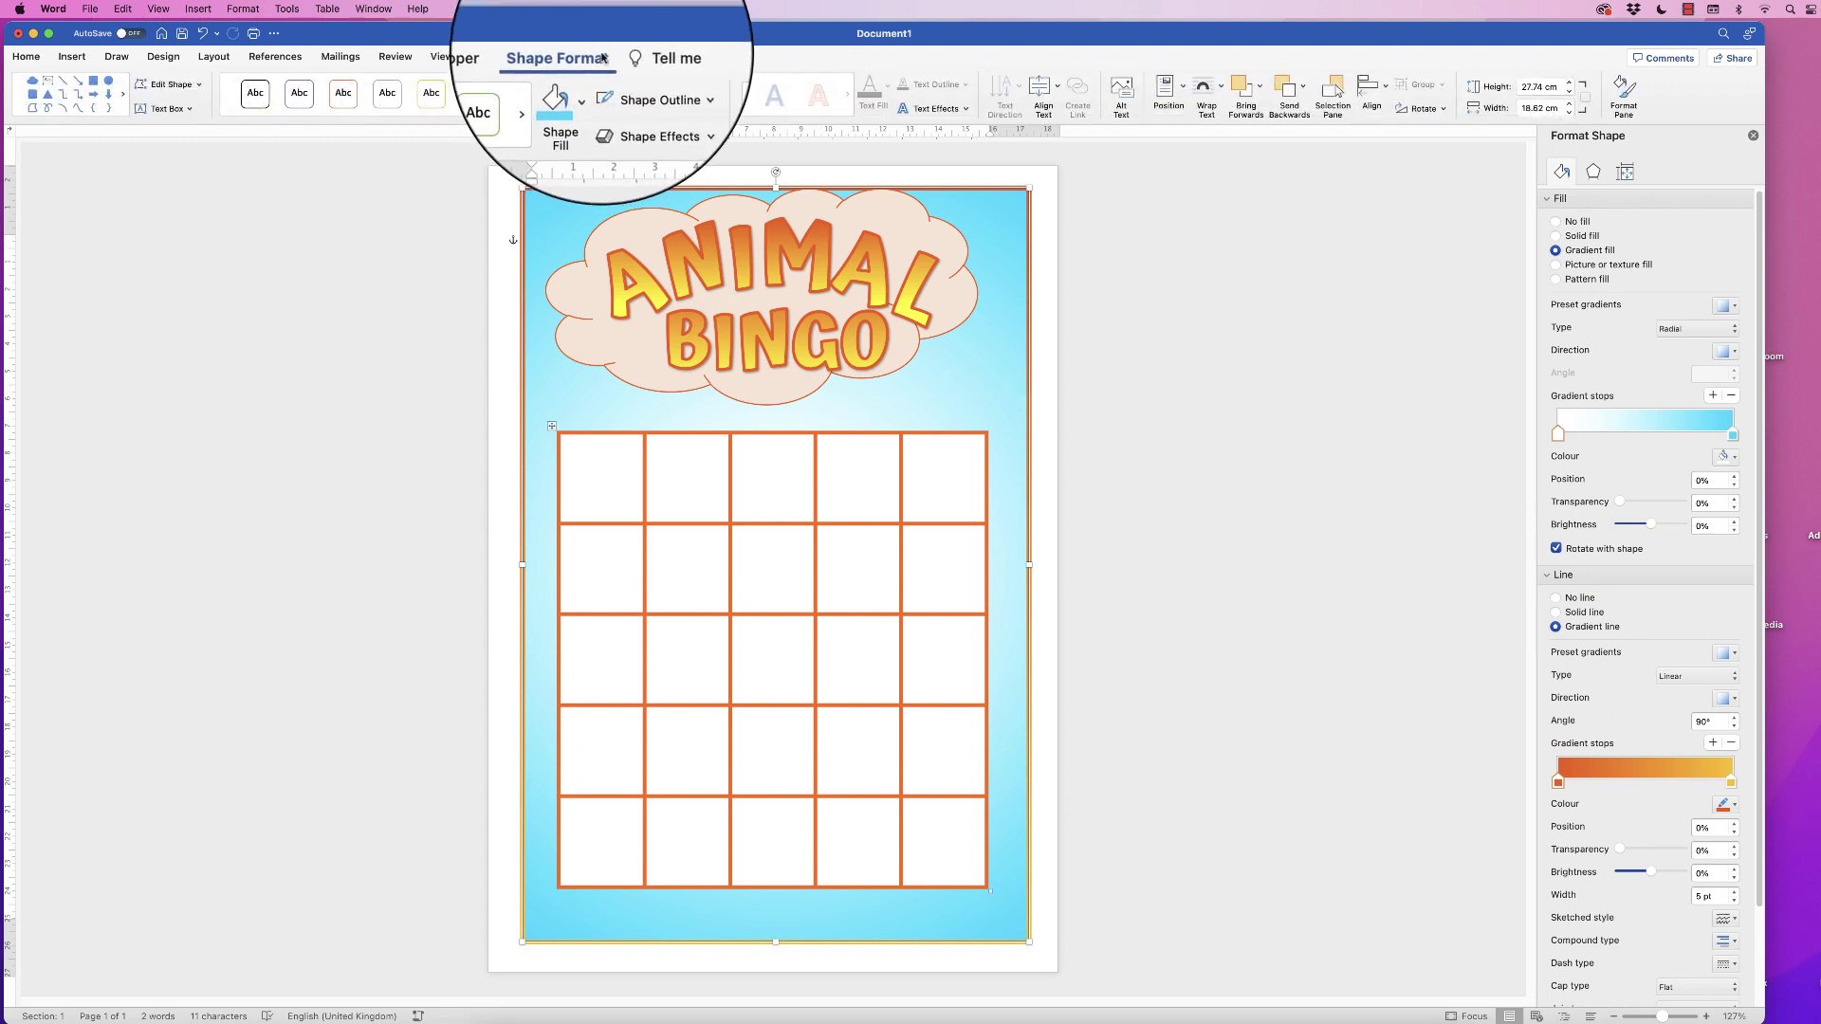
pyautogui.click(1384, 86)
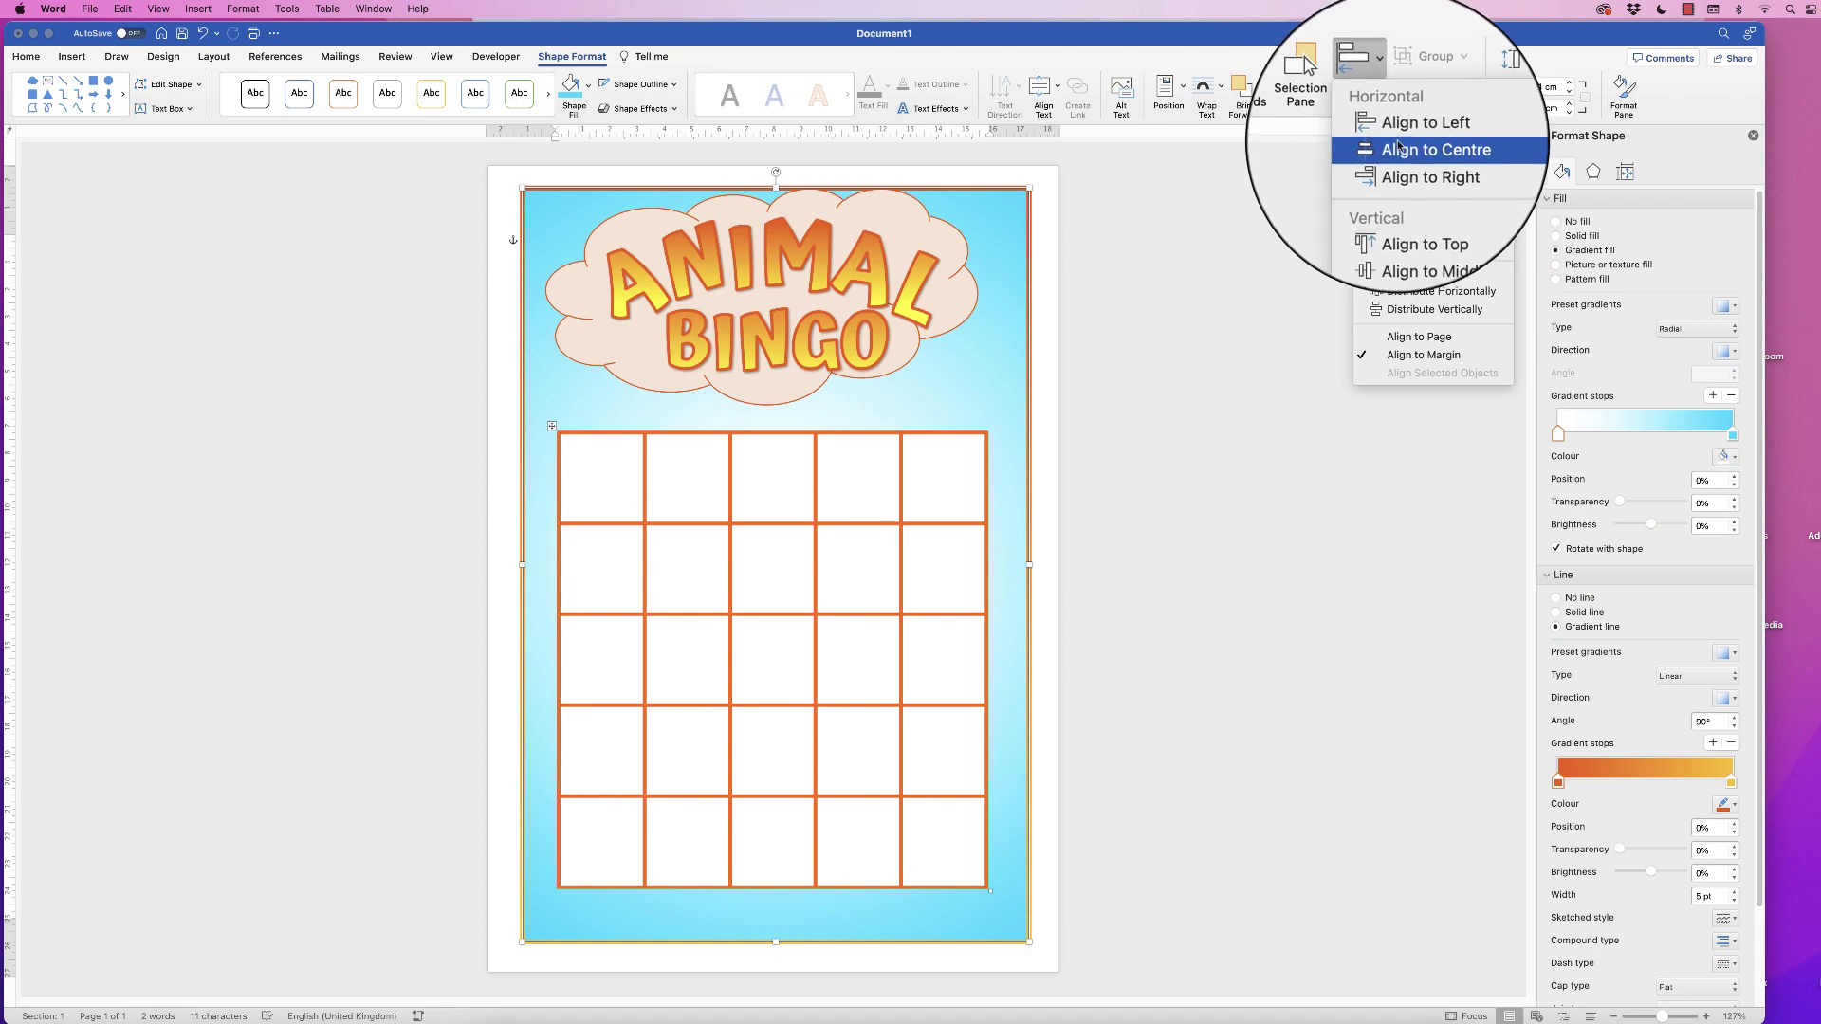
pyautogui.click(1419, 152)
pyautogui.click(1386, 90)
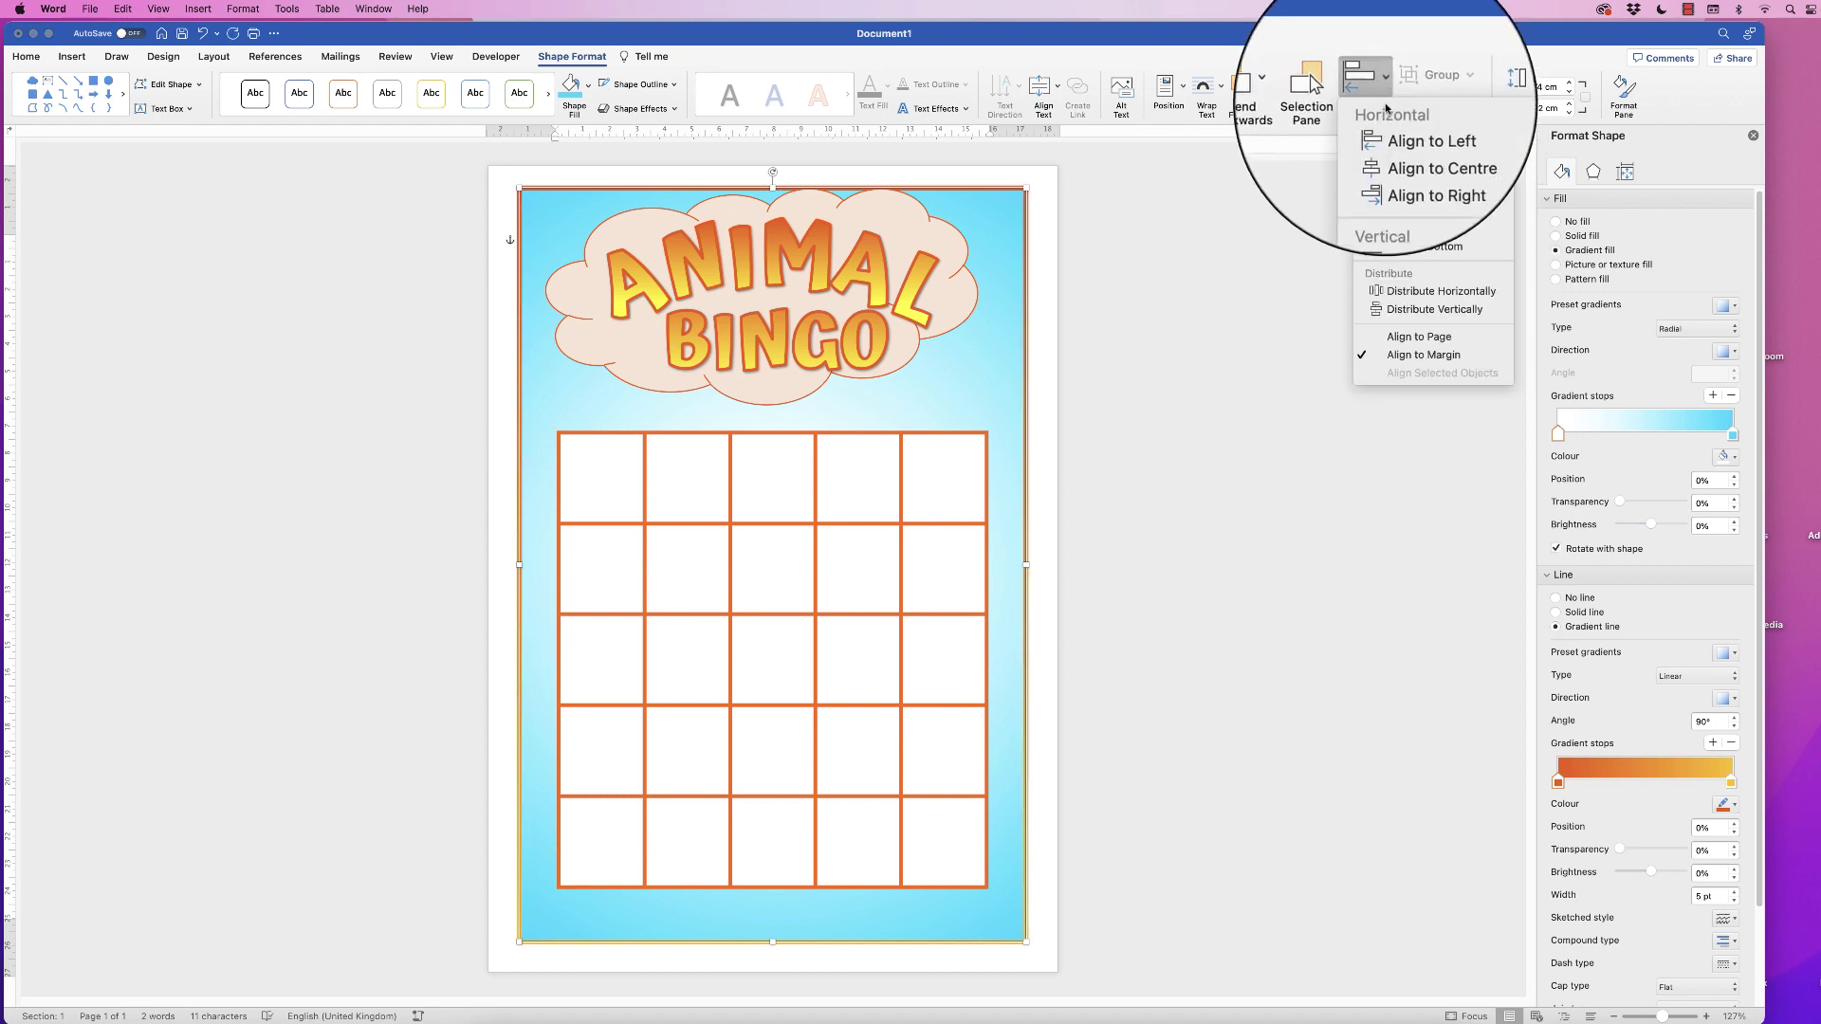
pyautogui.click(1458, 230)
pyautogui.click(1392, 243)
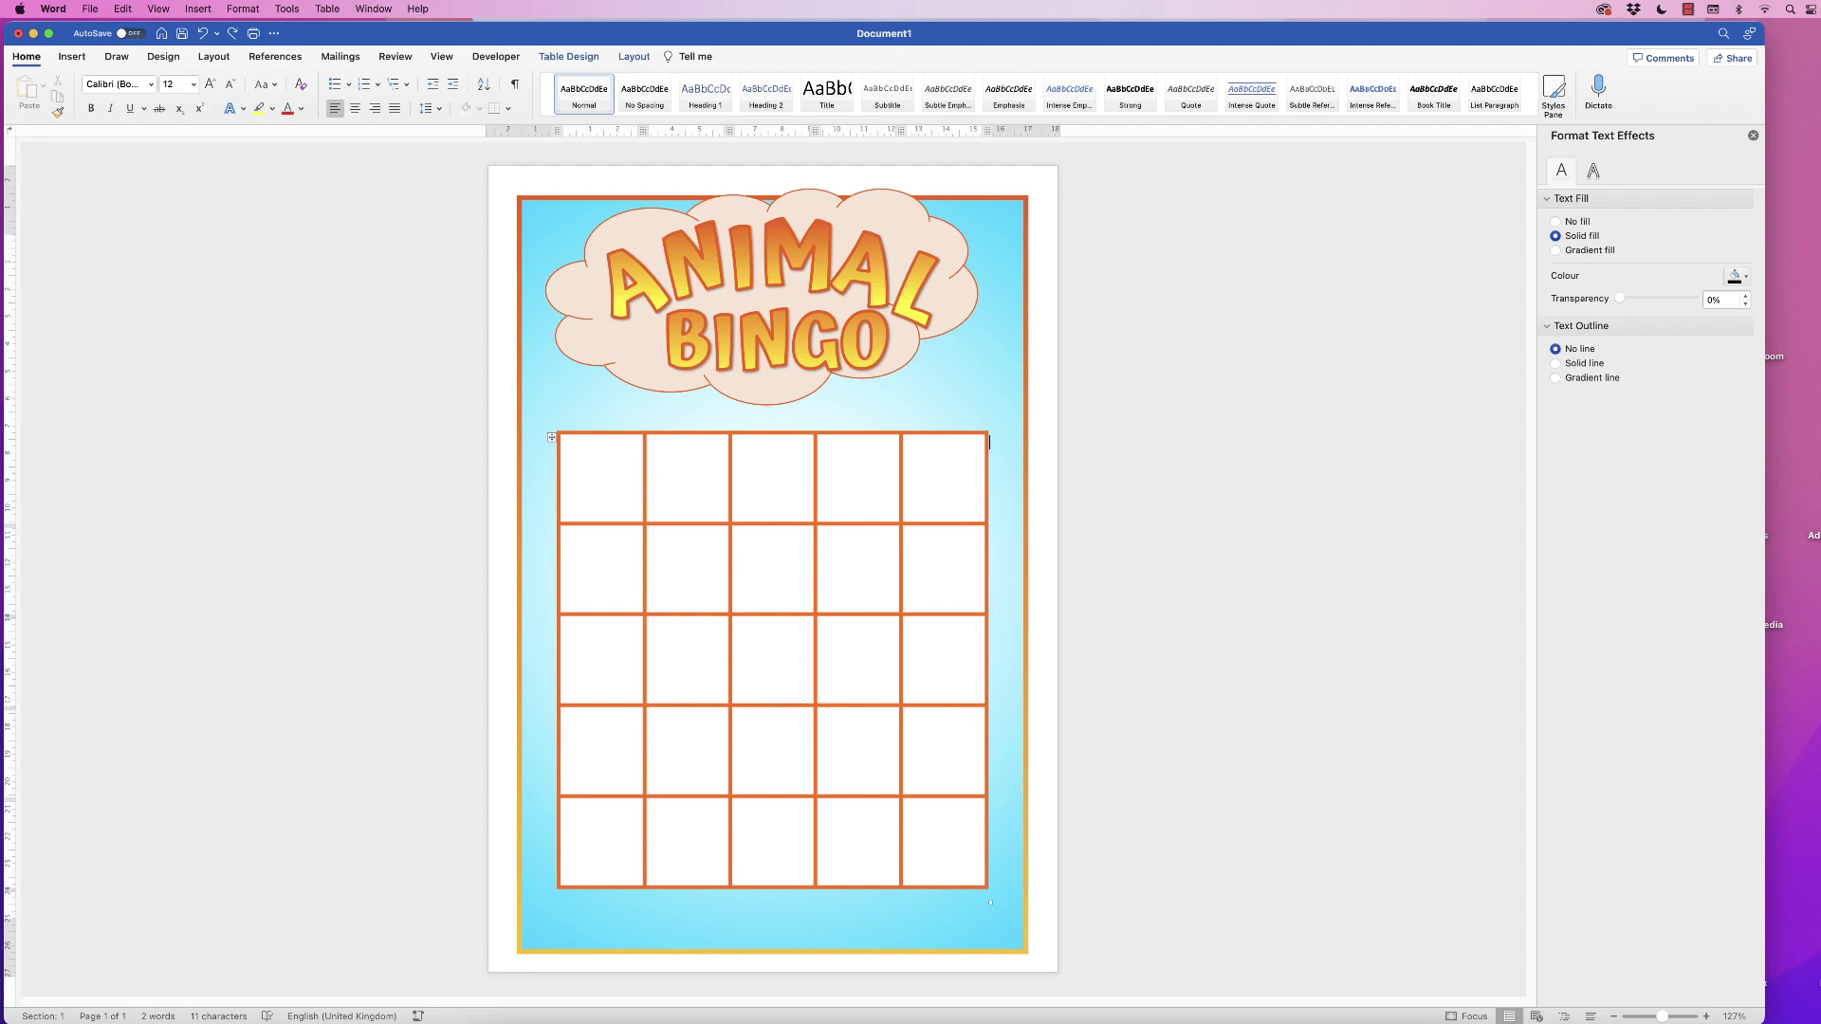
# With the background rectangle shifted aside, add a blank line above the bingo table and reduce the bottom margin so it fits one page.
pyautogui.moveTo(531, 408); pyautogui.dragTo(673, 408)
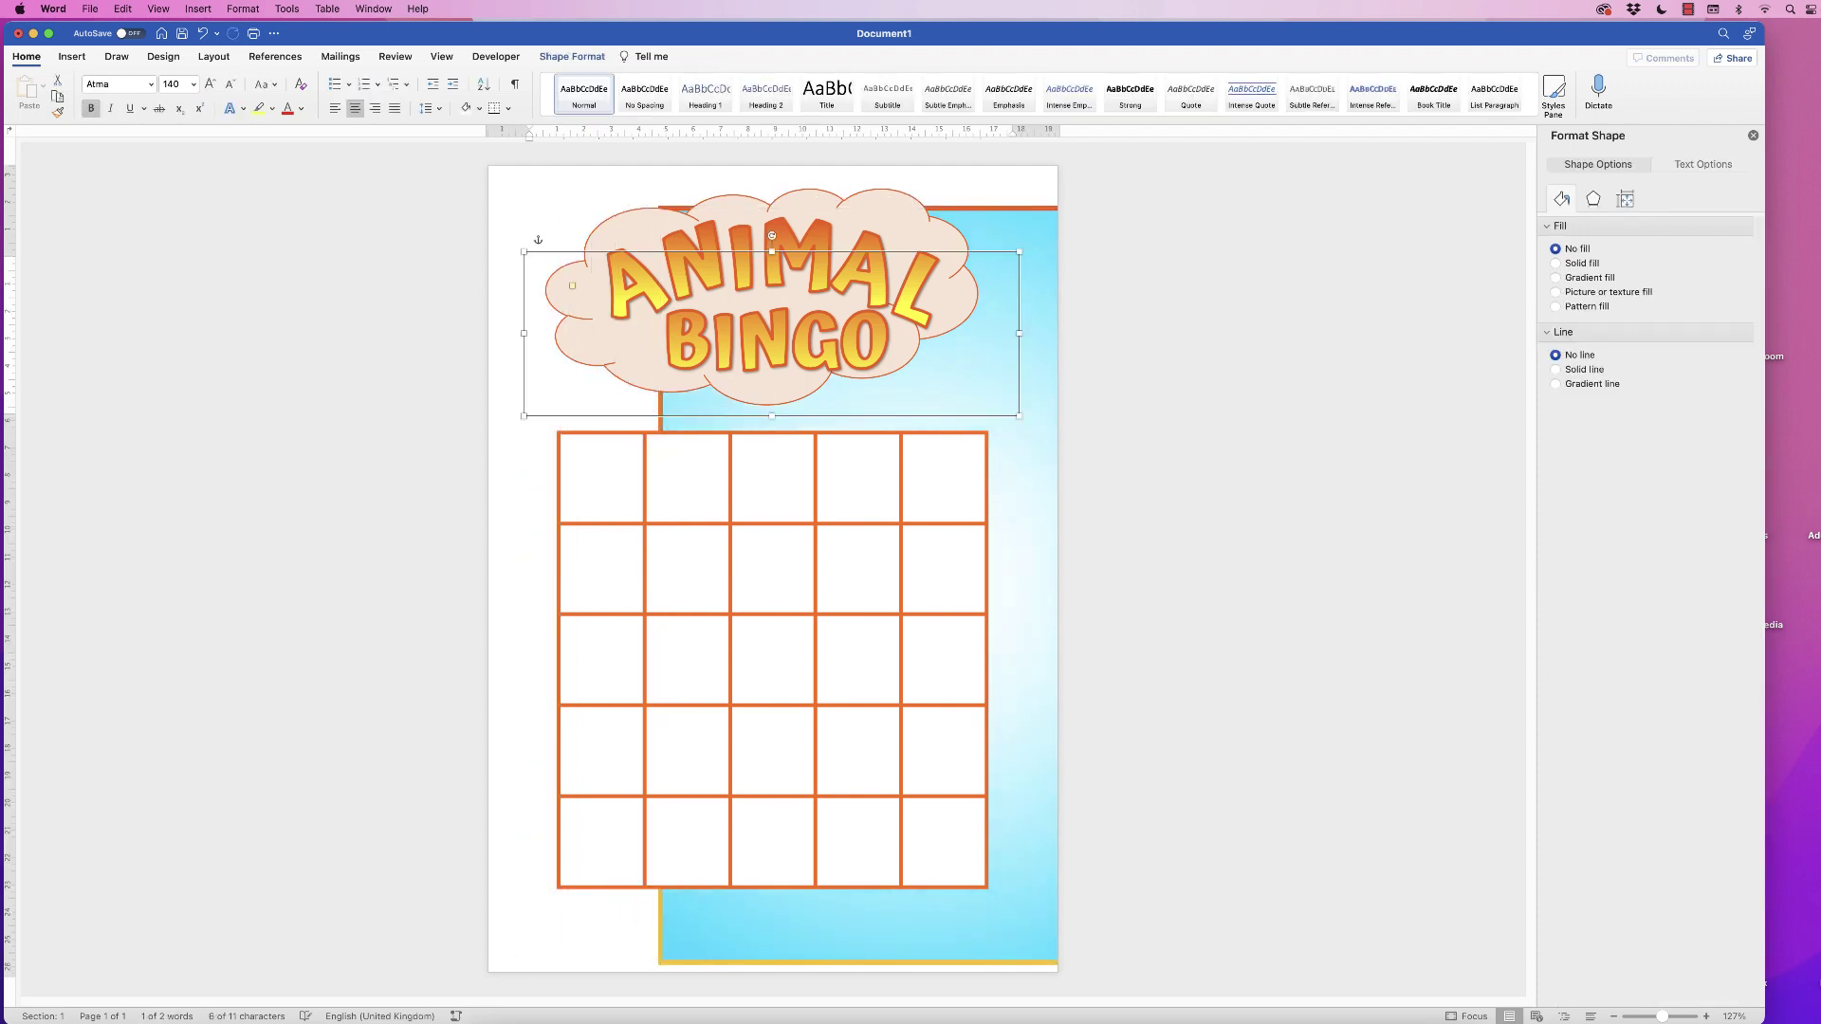
pyautogui.click(557, 423)
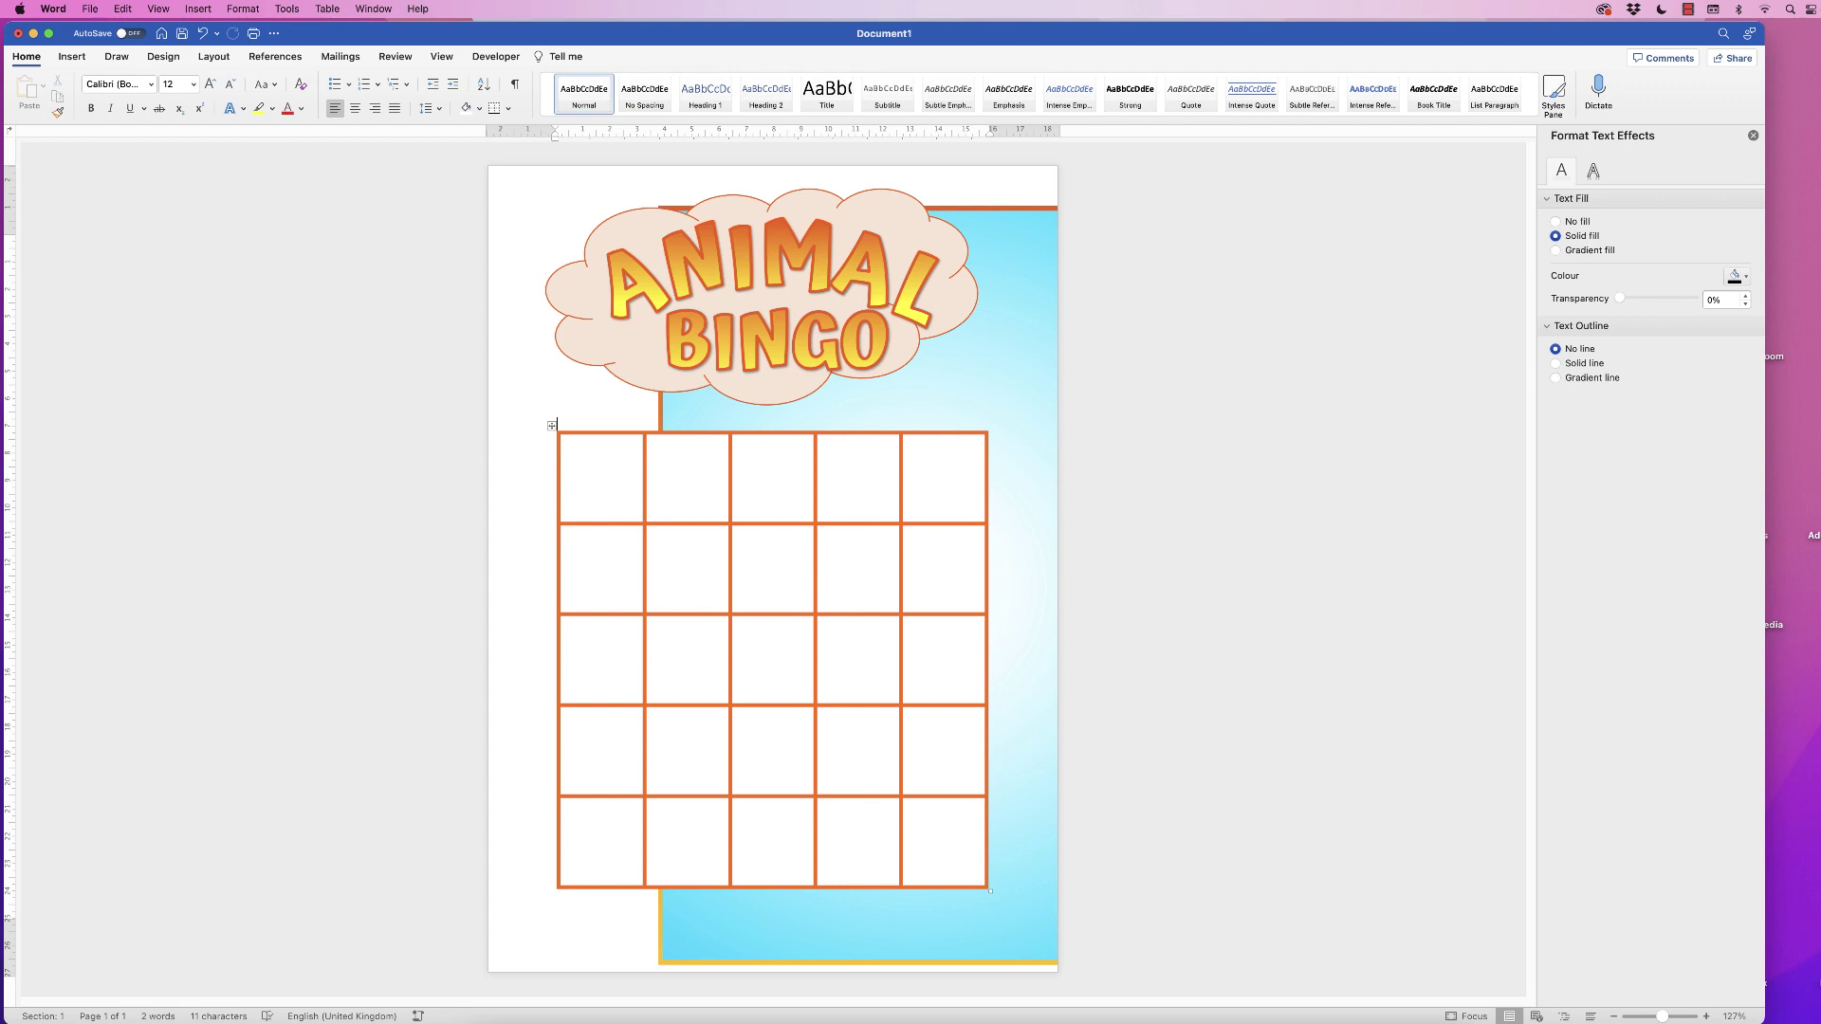
pyautogui.press('Return')
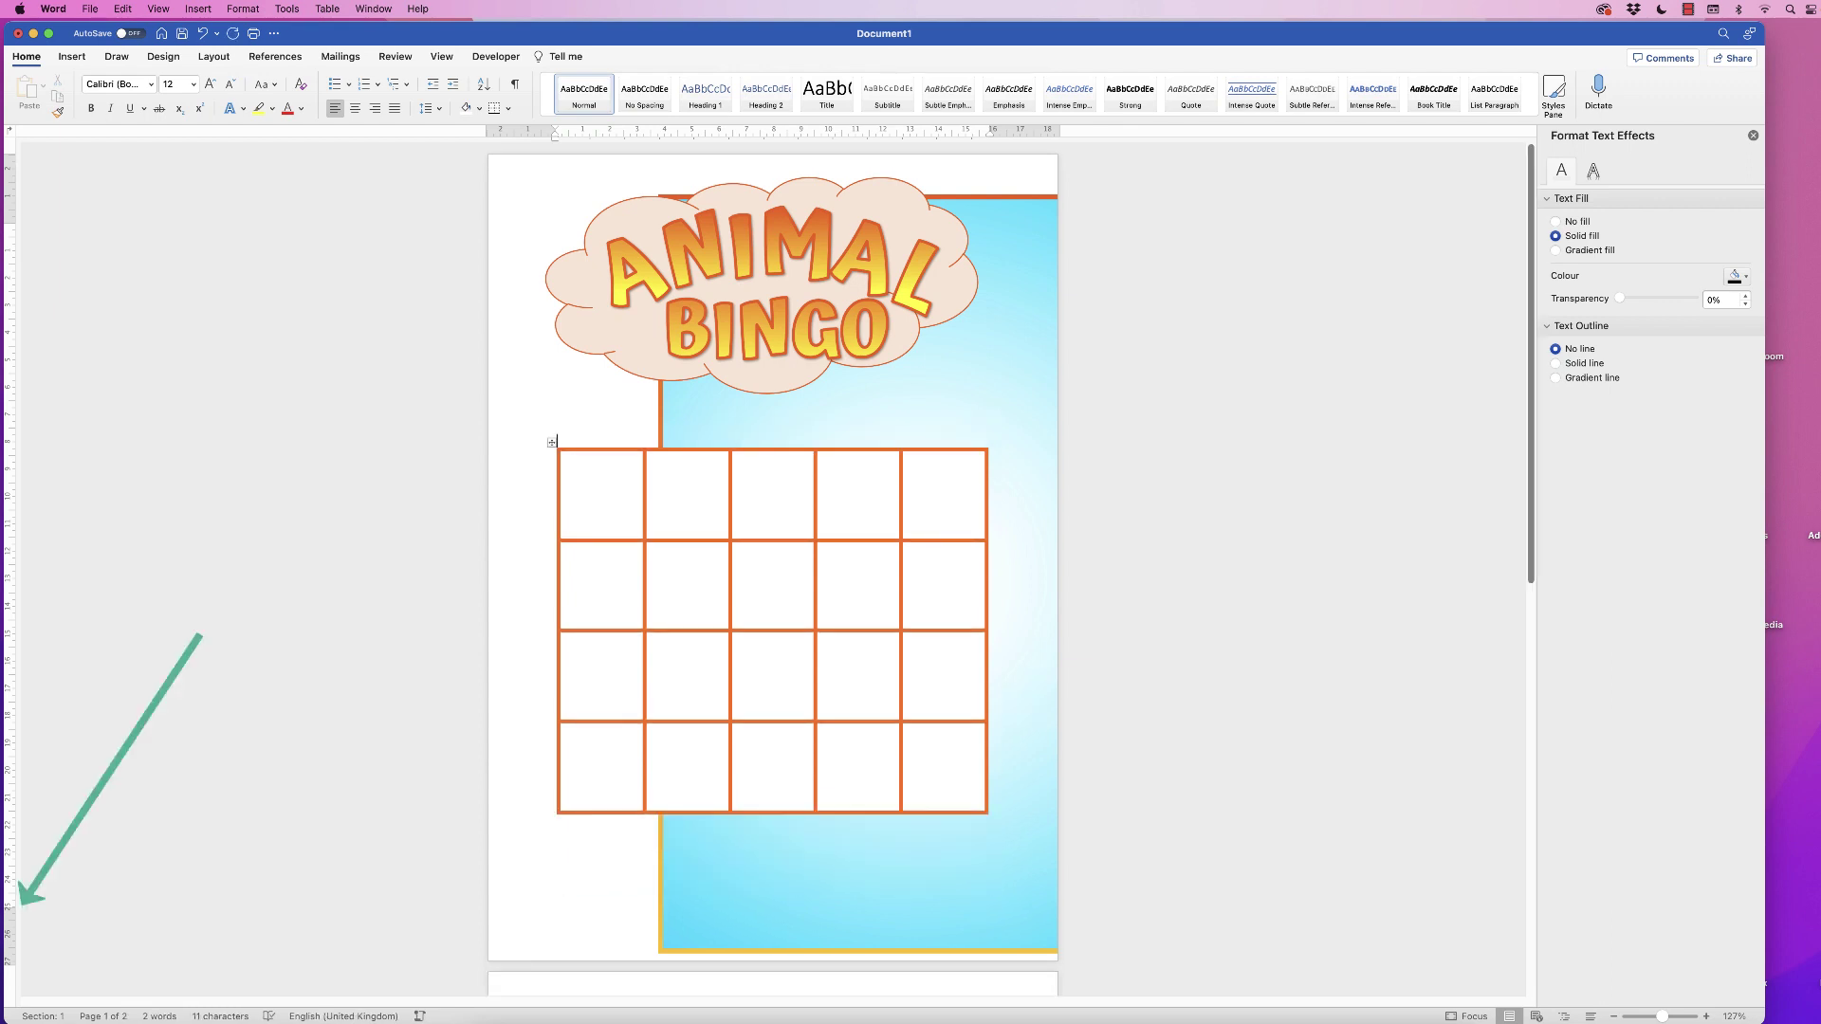
pyautogui.moveTo(10, 904); pyautogui.dragTo(10, 927)
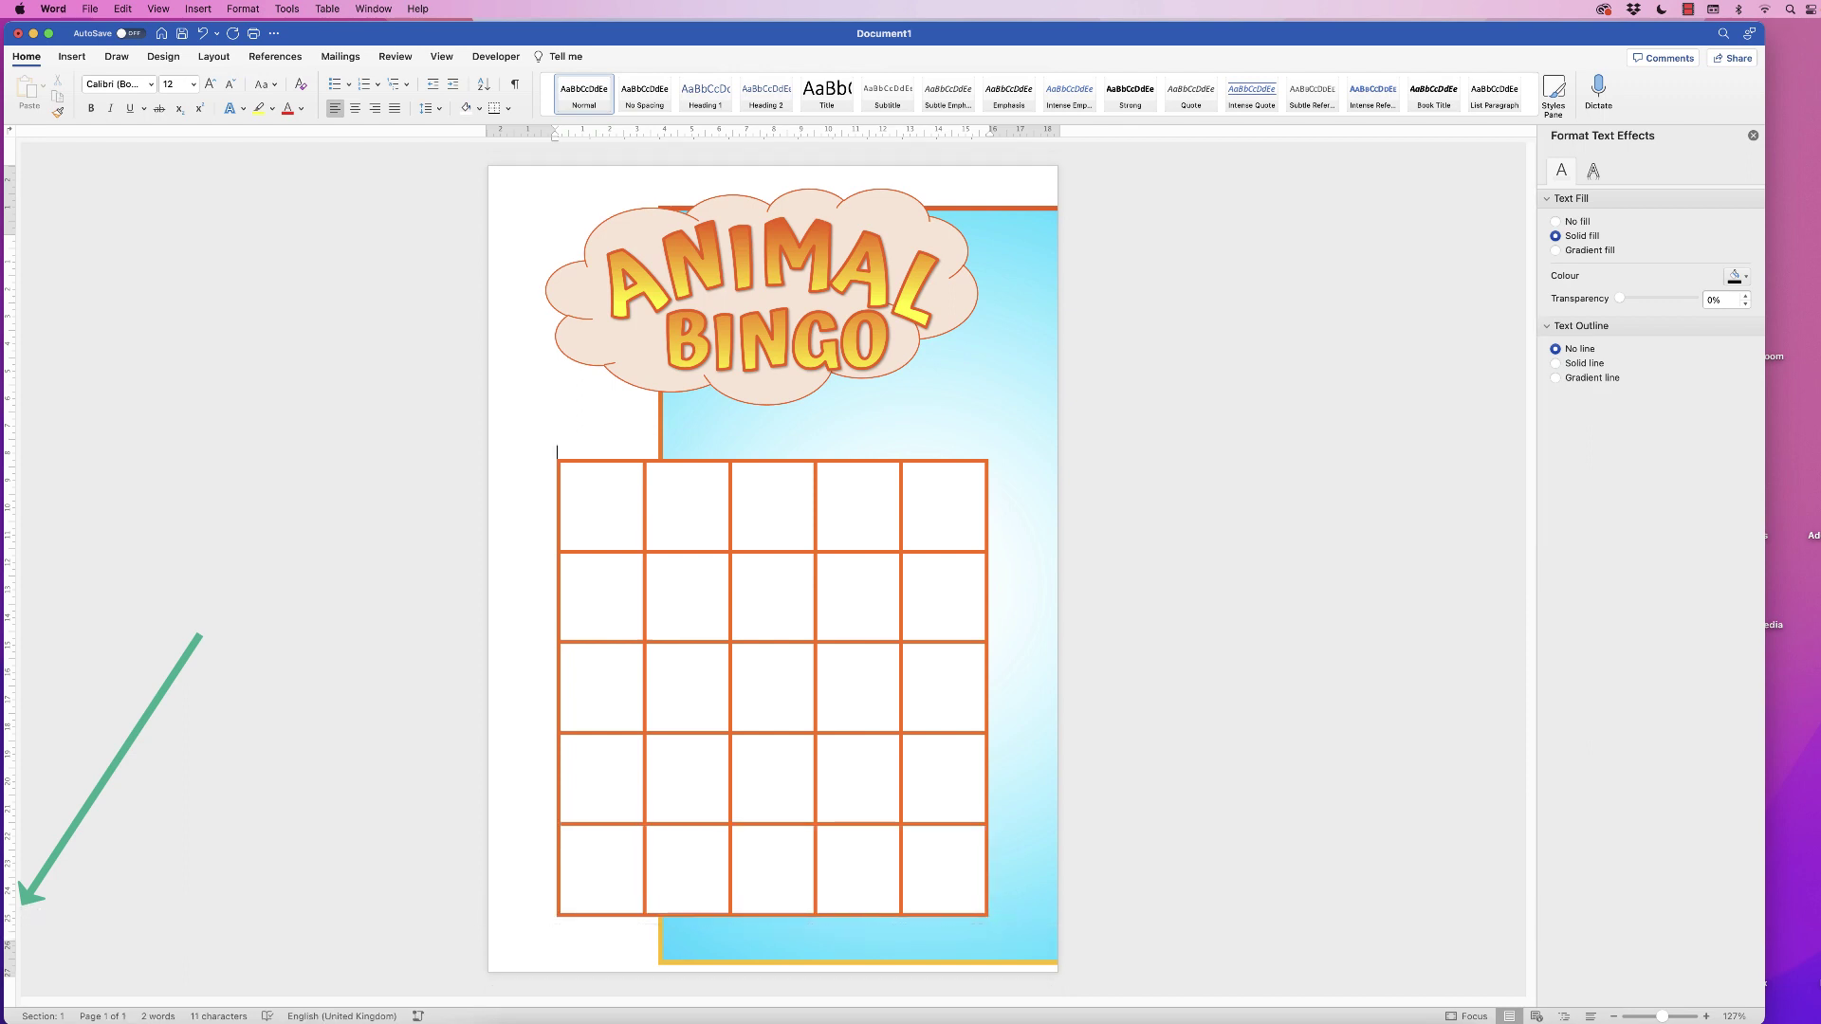
# Move the background rectangle back behind the title and table, aligning it to the centre horizontally and the middle vertically.
pyautogui.click(948, 403)
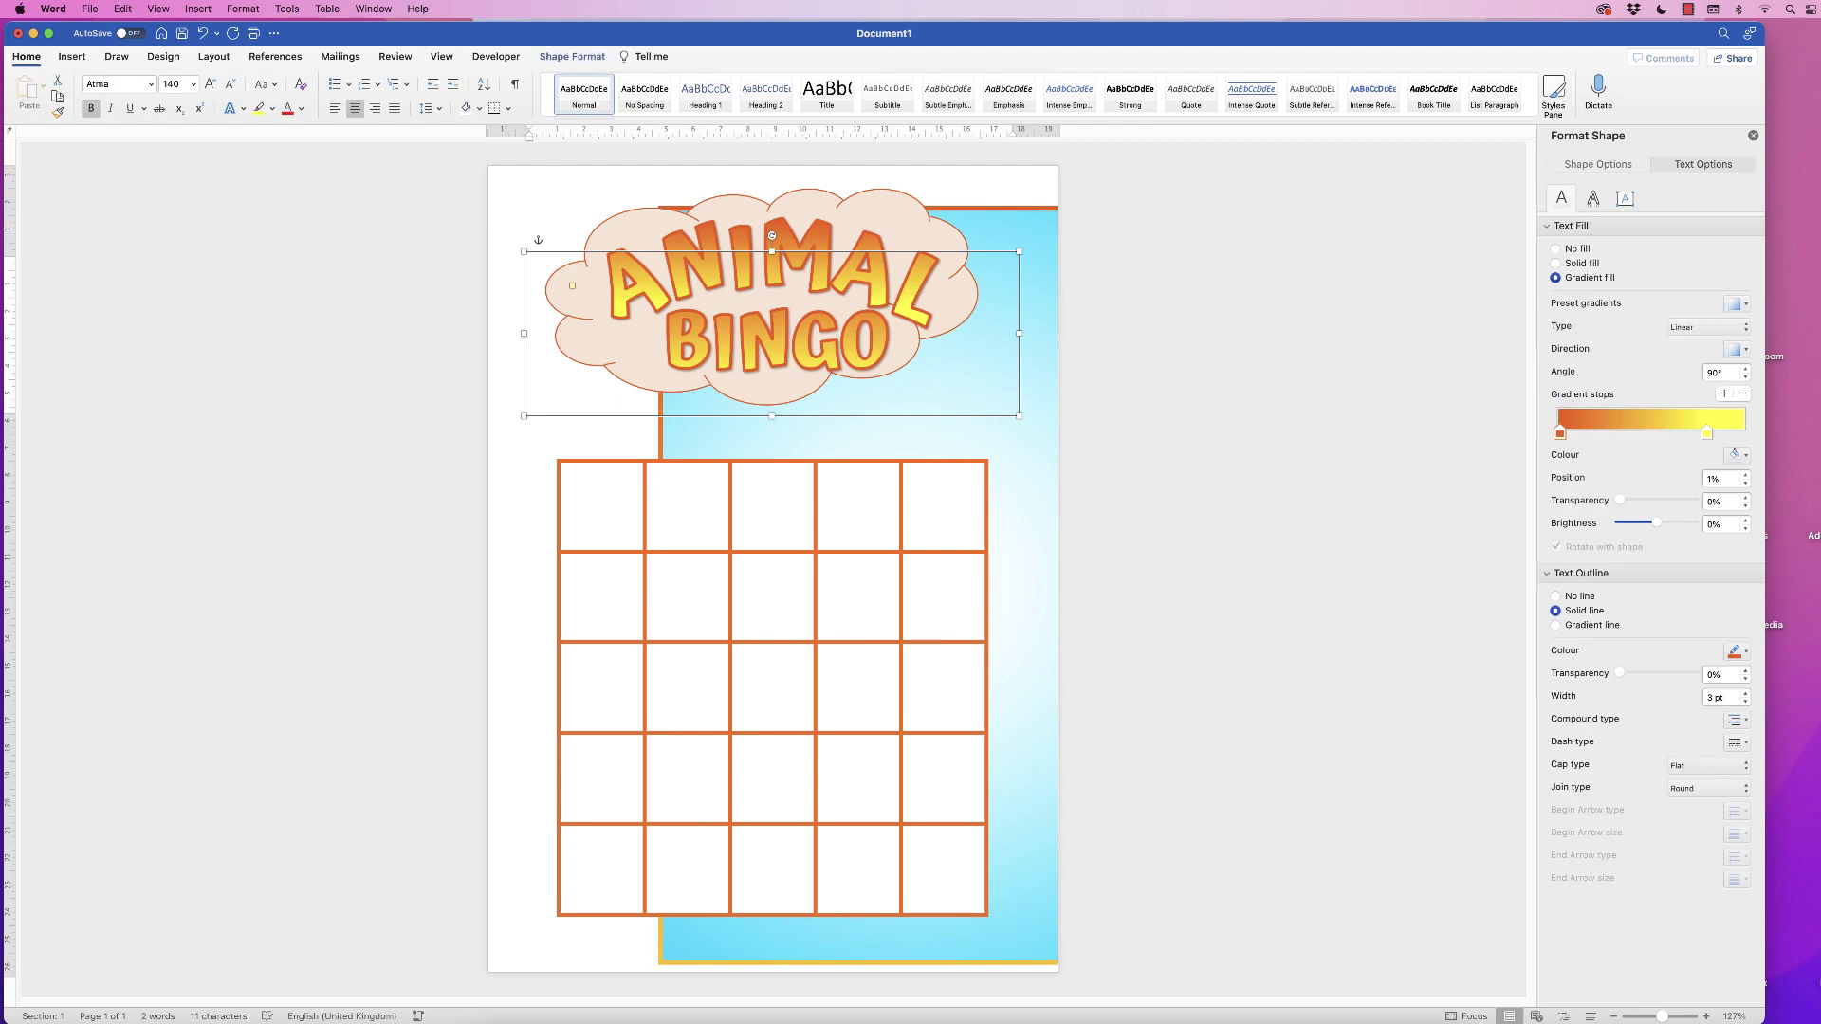
pyautogui.click(948, 432)
pyautogui.moveTo(661, 431); pyautogui.dragTo(513, 412)
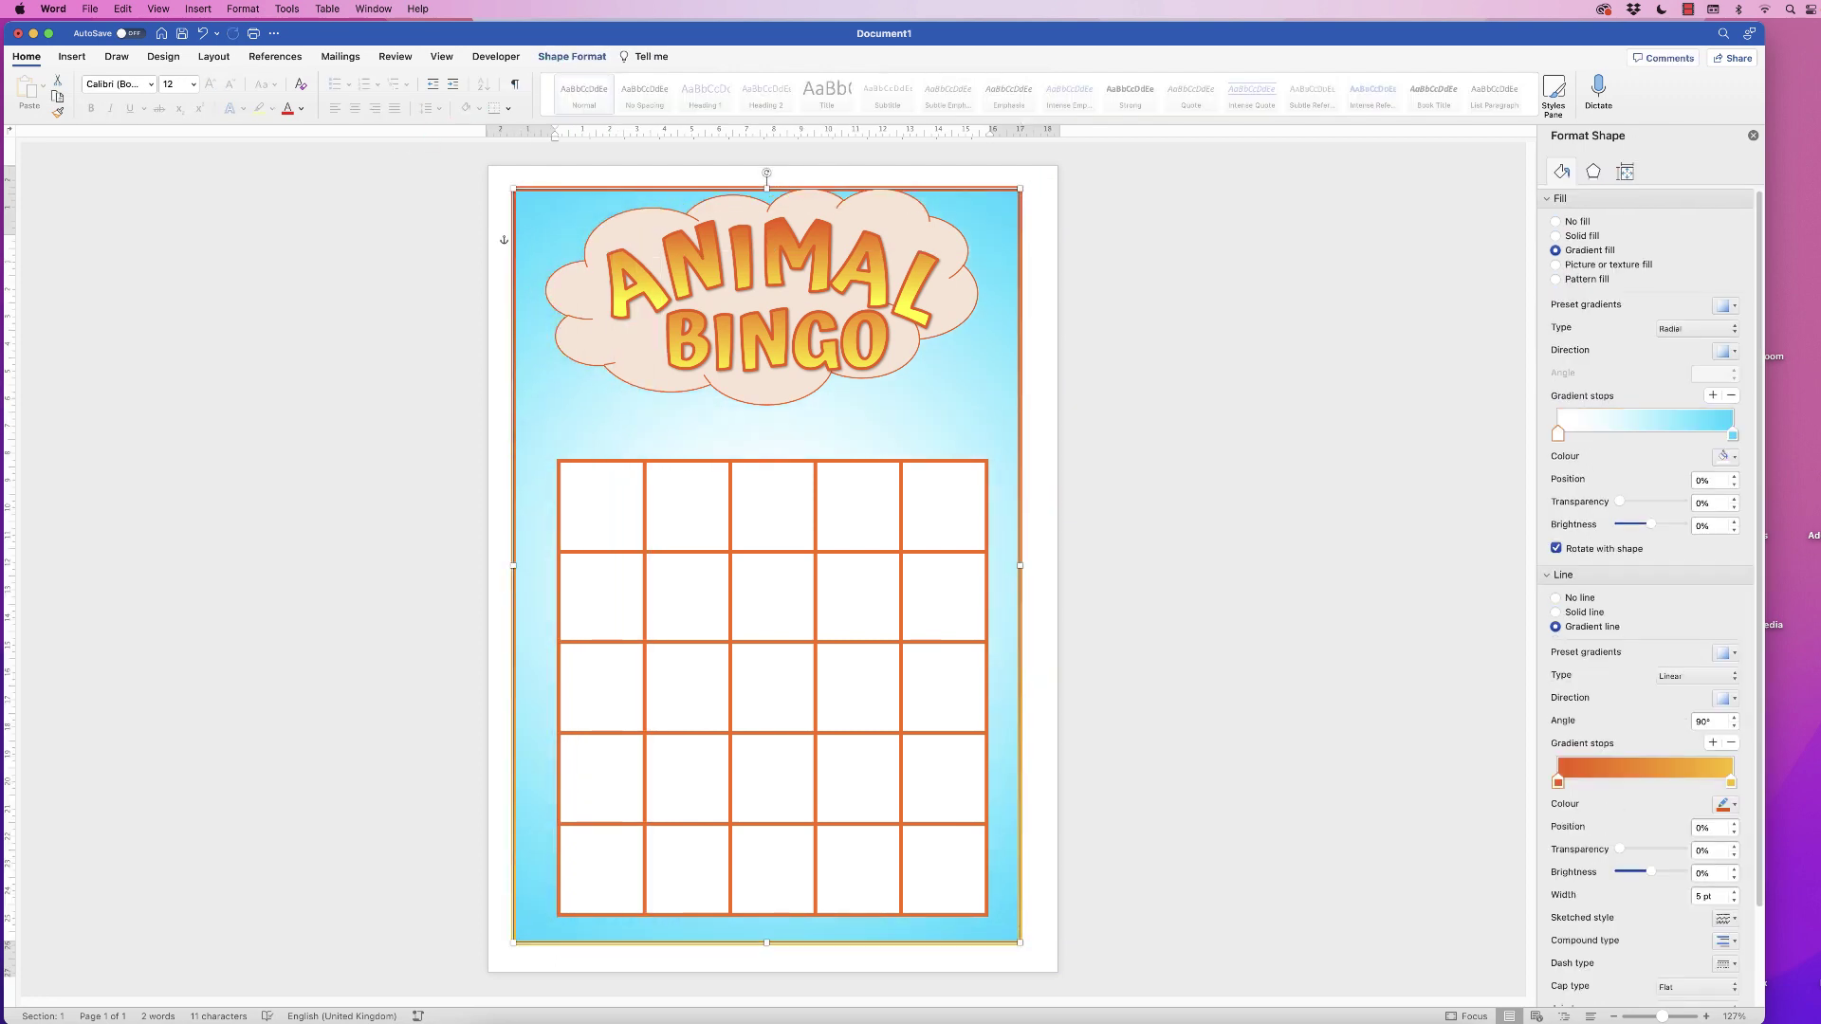
pyautogui.click(572, 56)
pyautogui.click(1371, 85)
pyautogui.click(1422, 147)
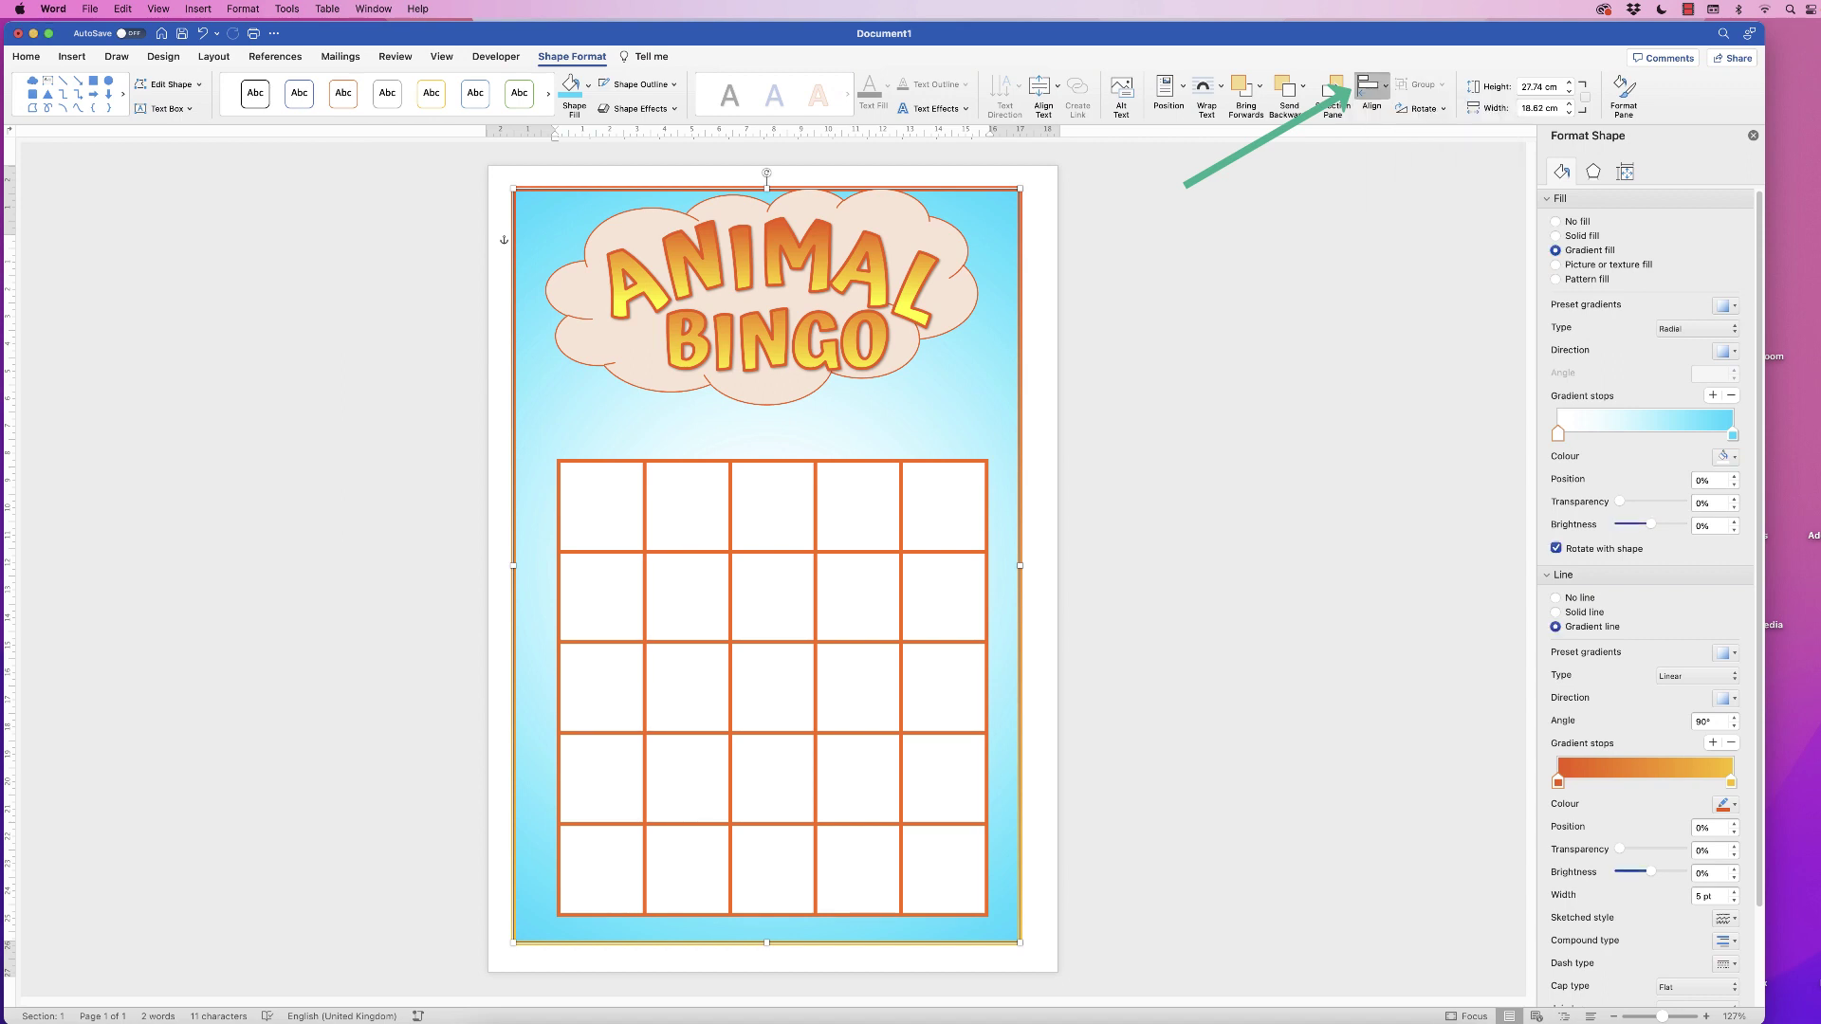
pyautogui.click(1372, 85)
pyautogui.click(1422, 228)
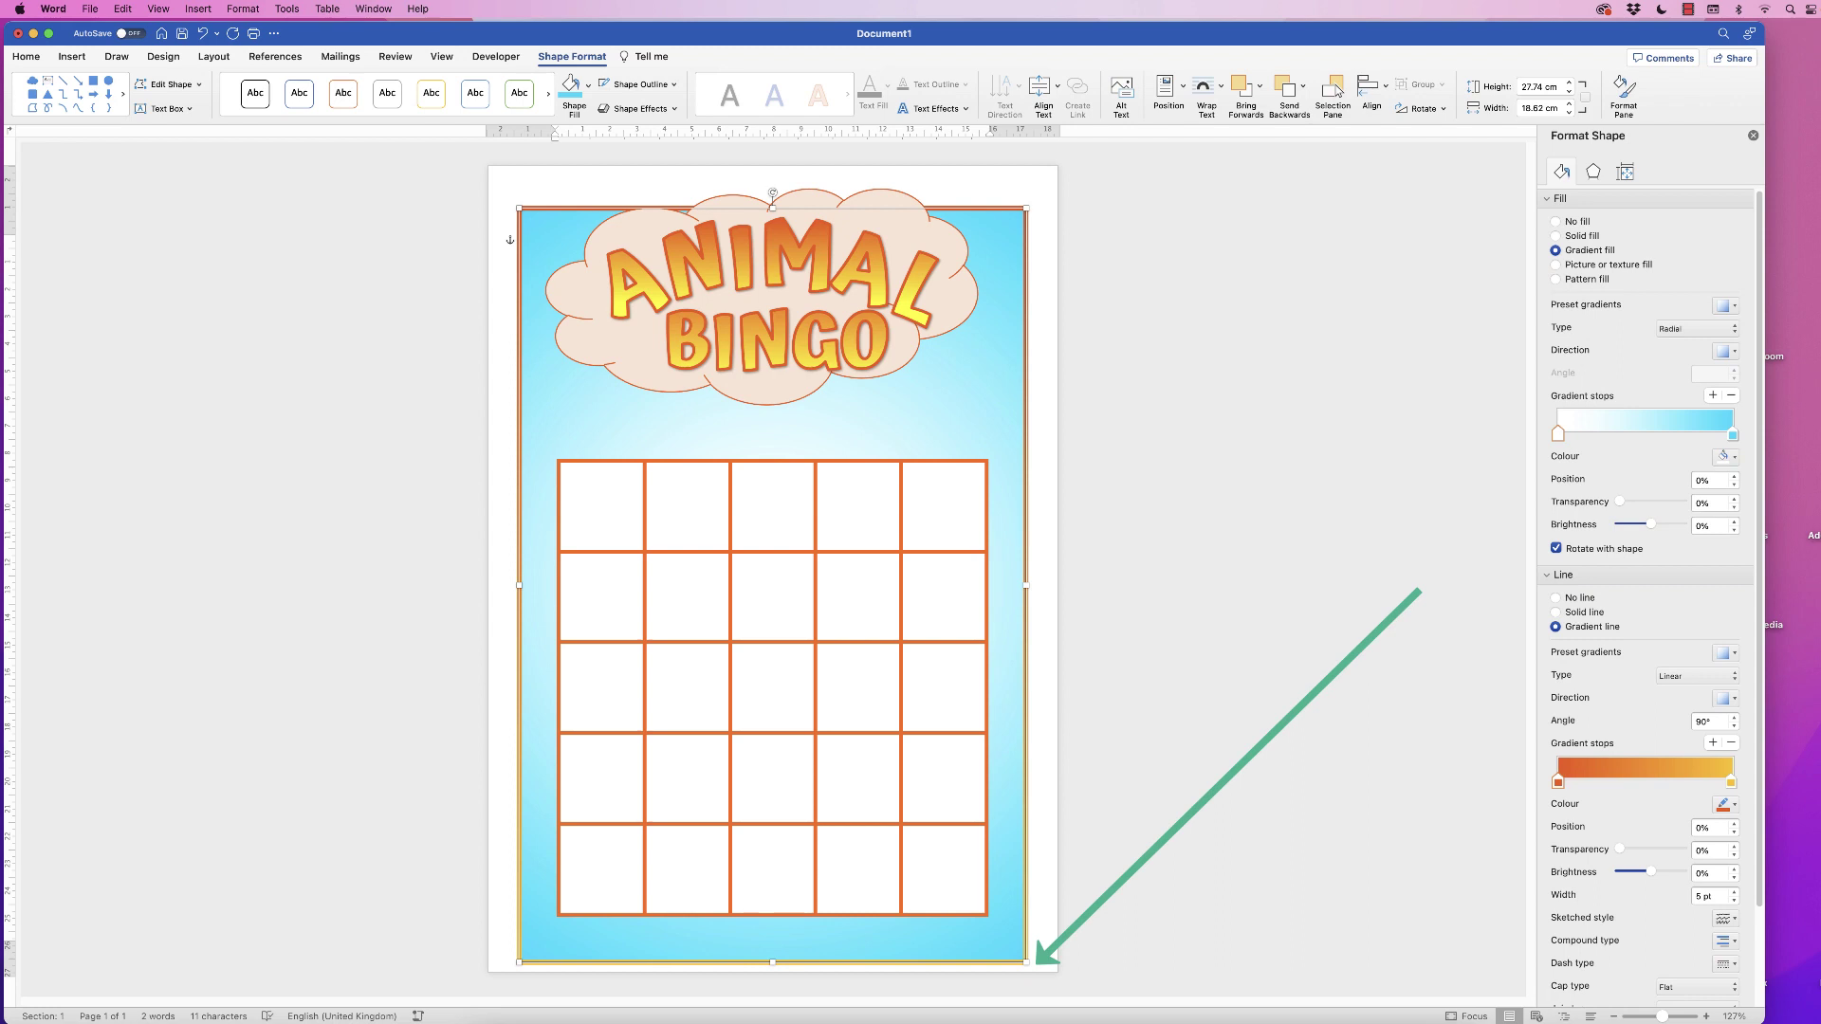
# Nudge the background rectangle upward to even out the page's top and bottom white borders, then deselect it.
pyautogui.press('Up')
pyautogui.press('Up')
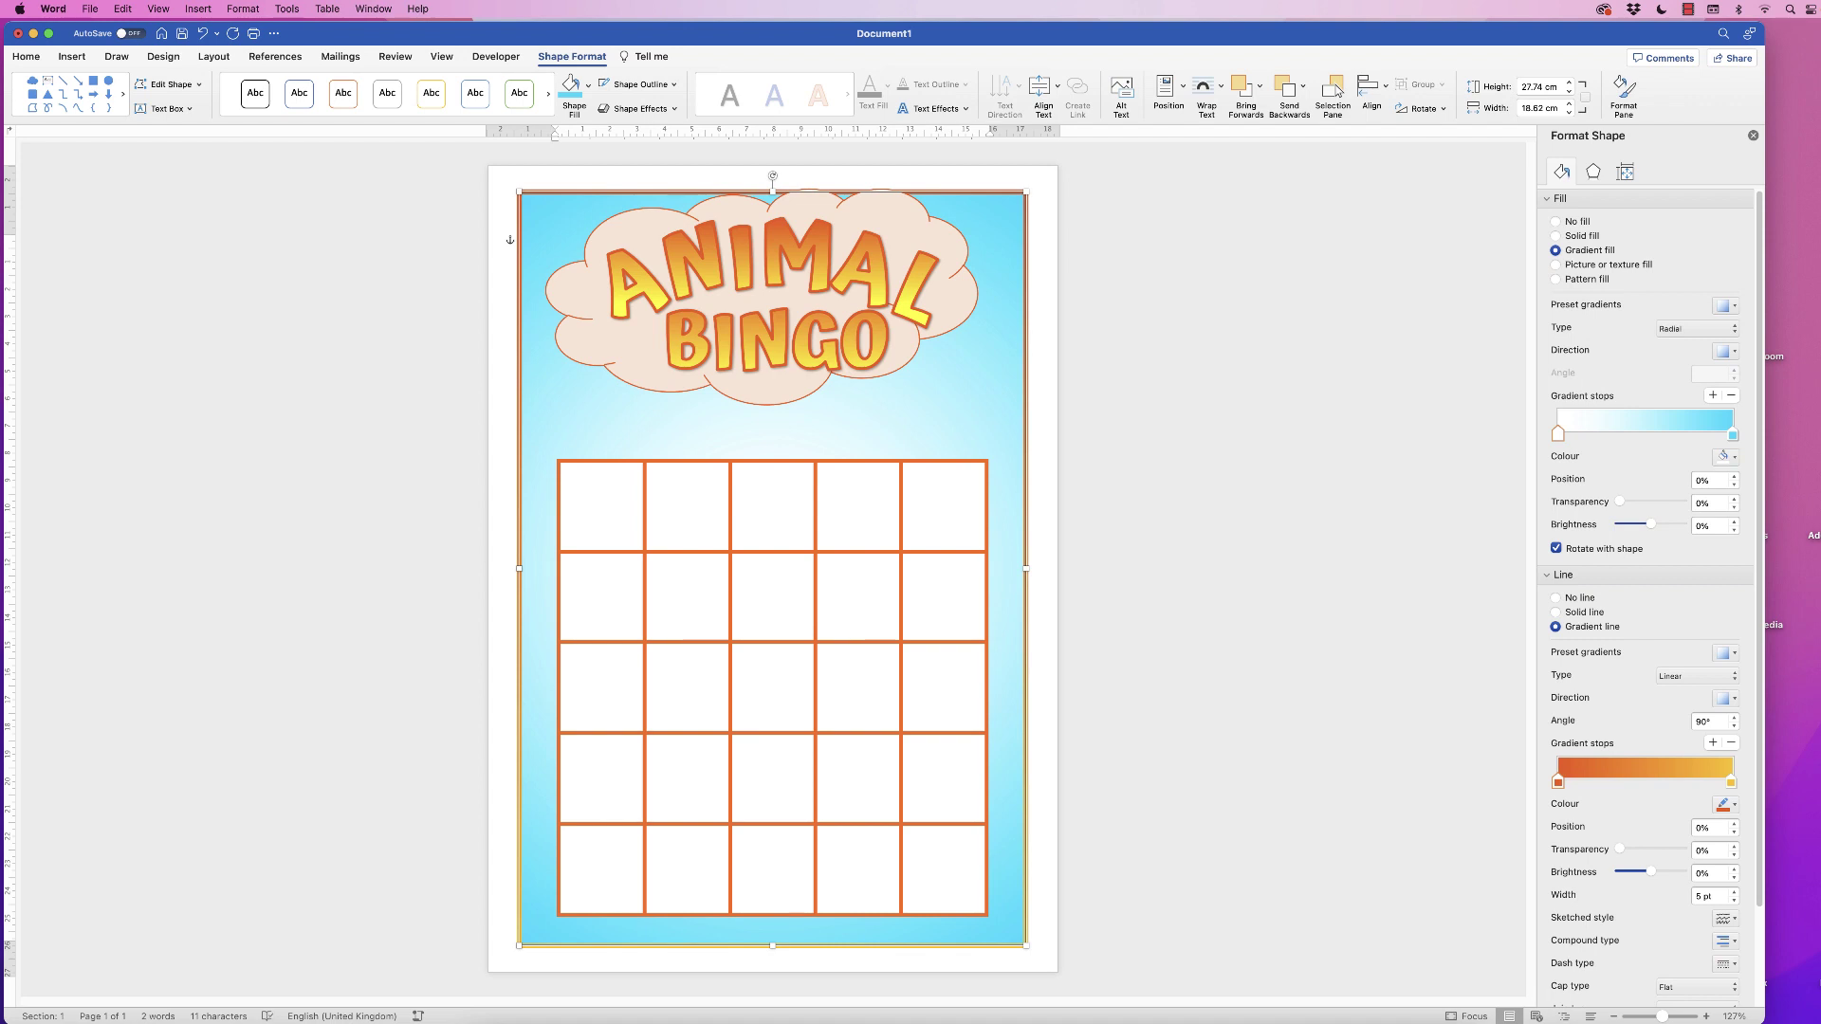
pyautogui.click(989, 469)
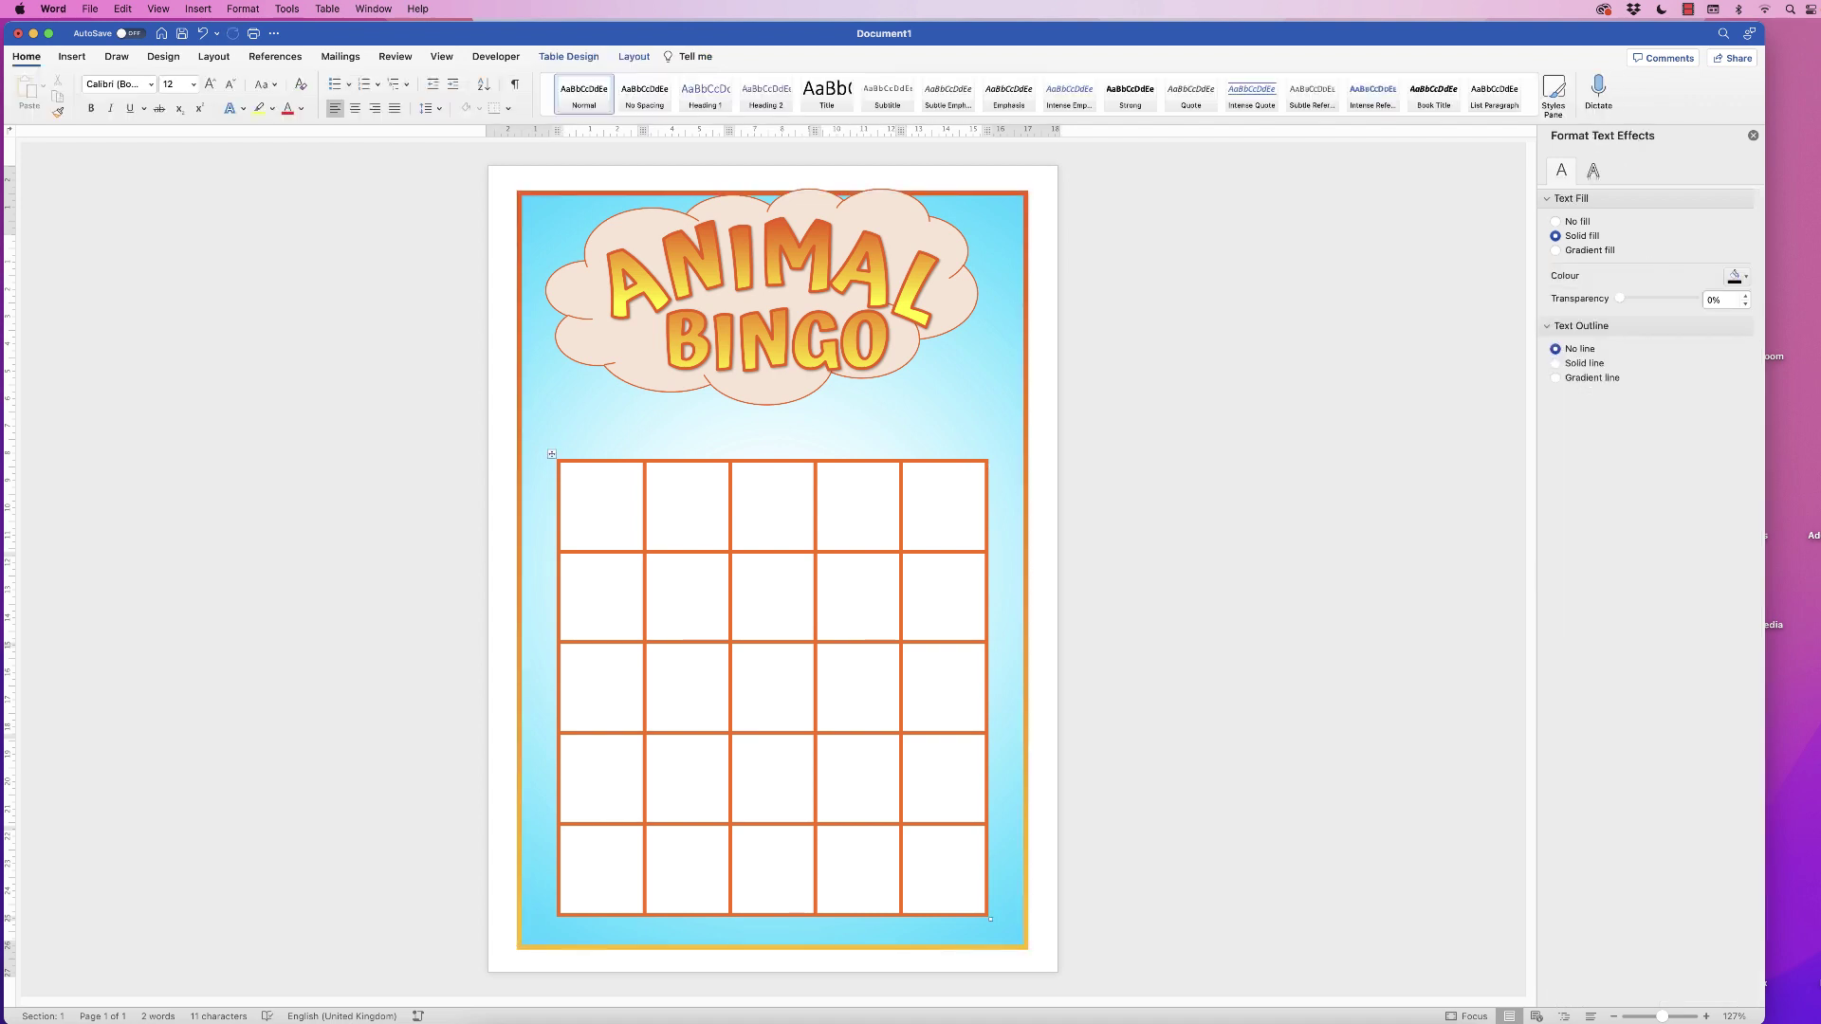
# Move the ANIMAL text and the cloud shape slightly down, clear of the background's top border.
pyautogui.click(765, 243)
pyautogui.click(887, 213)
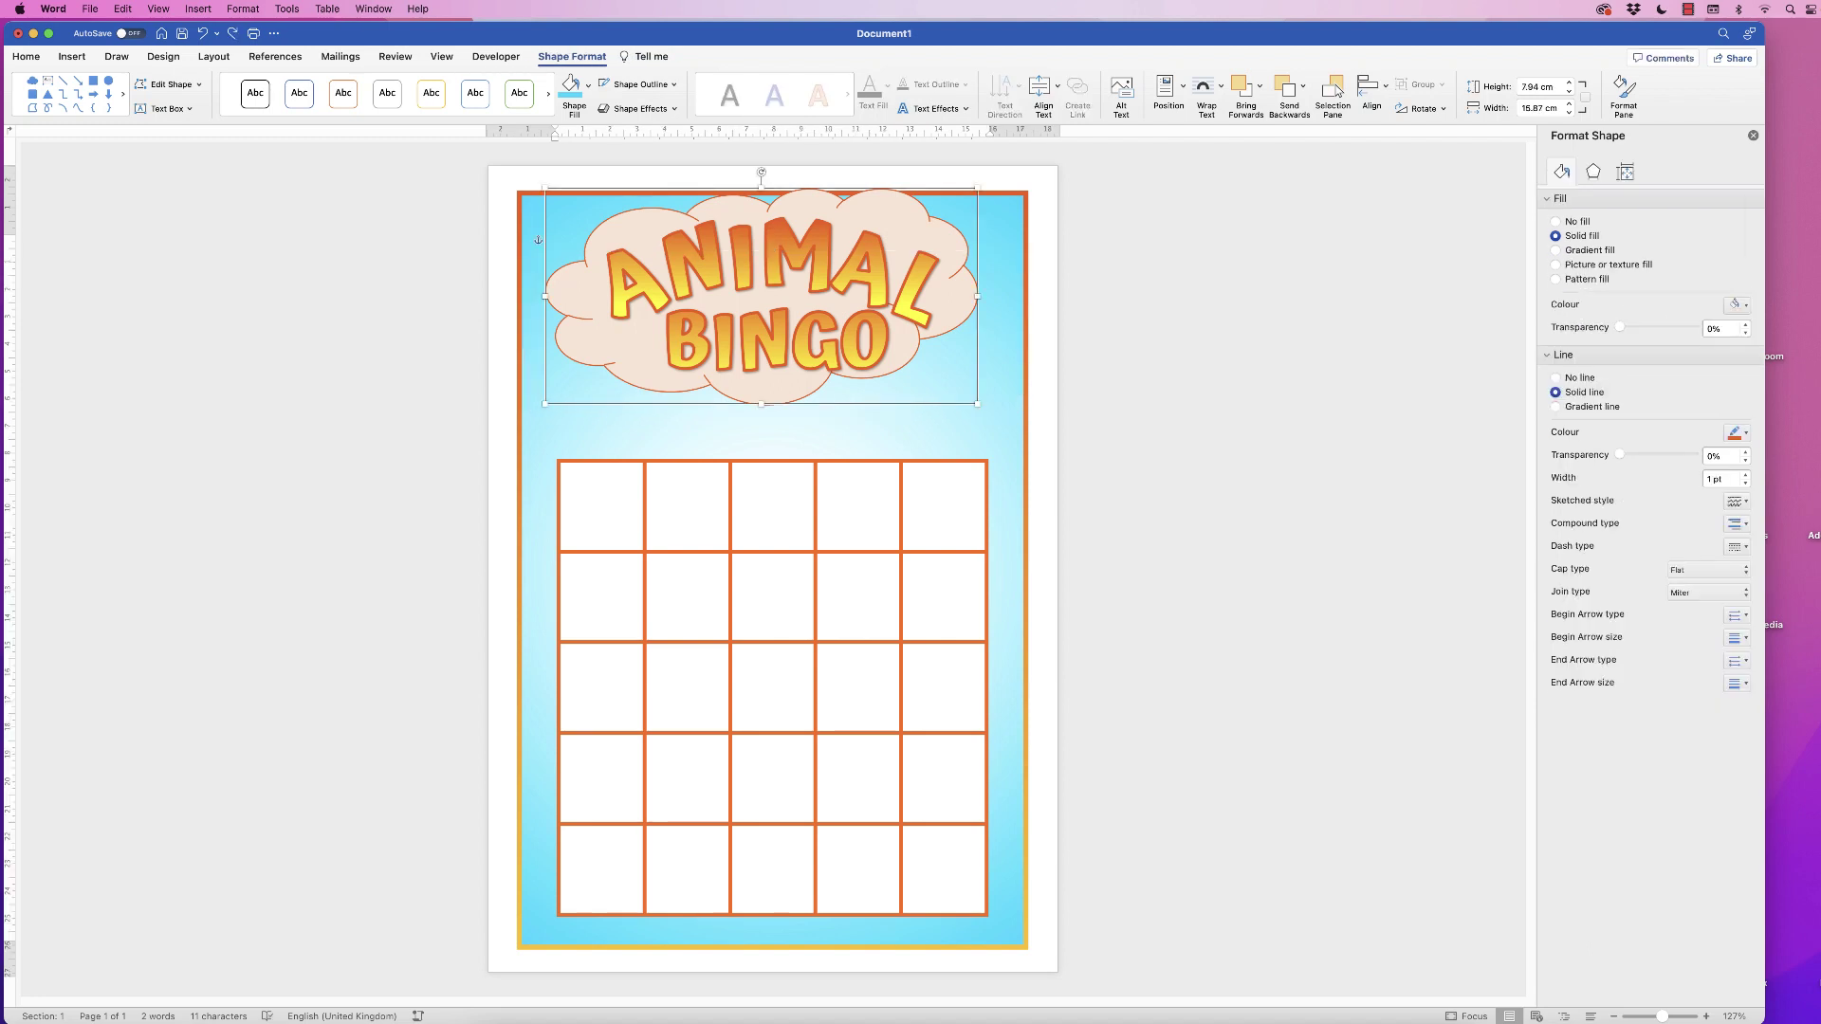
pyautogui.click(776, 339)
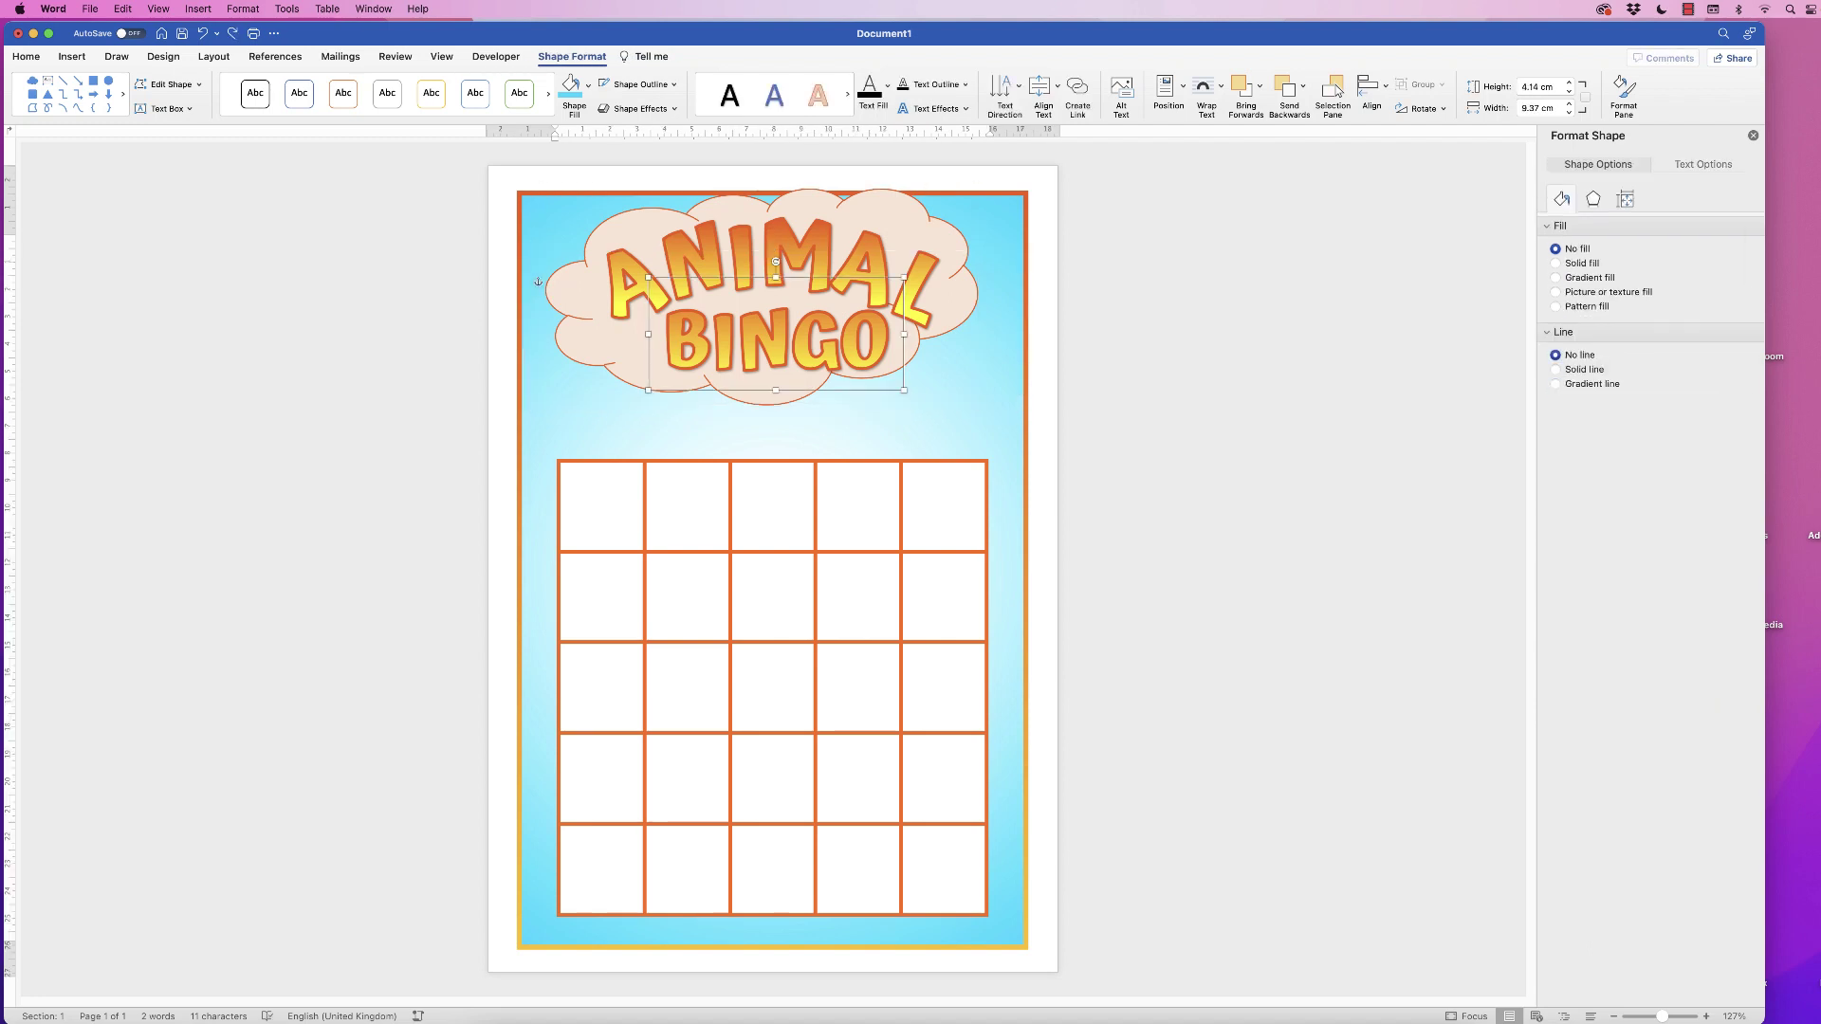
pyautogui.click(797, 261)
pyautogui.press('Tab')
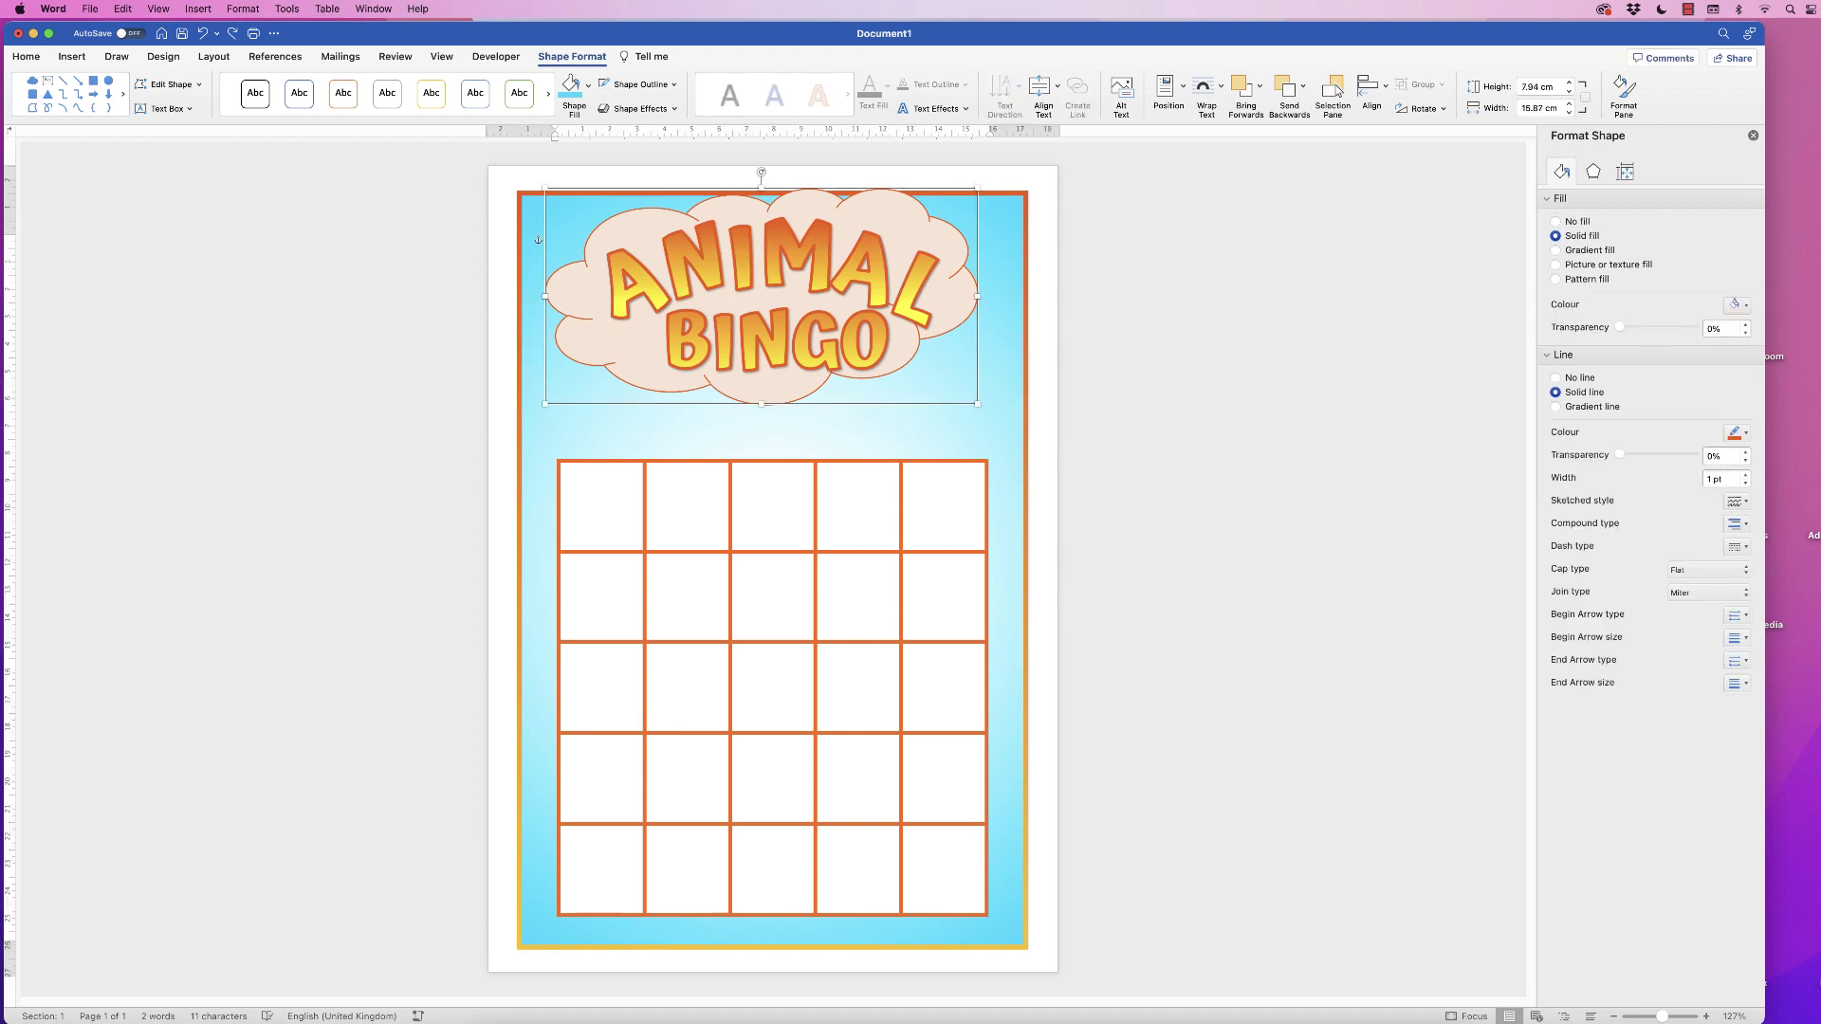
pyautogui.moveTo(1020, 302); pyautogui.dragTo(1016, 320)
pyautogui.click(949, 313)
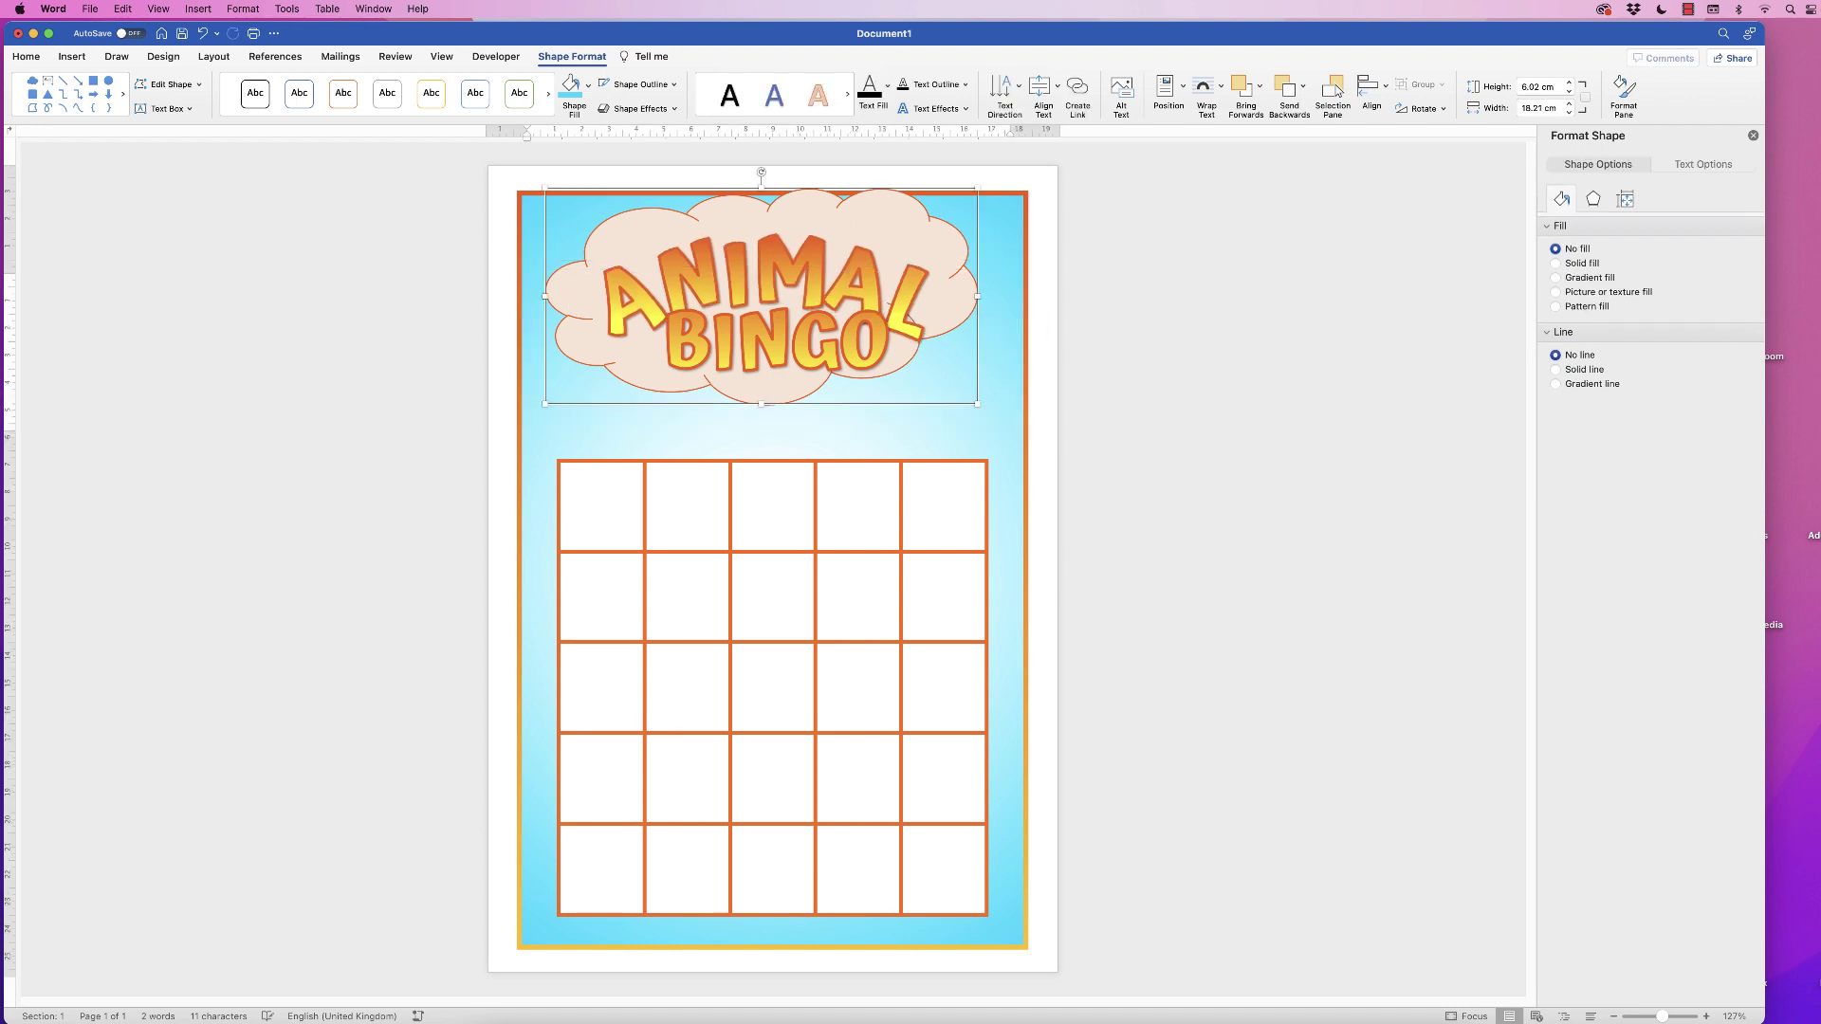
pyautogui.moveTo(960, 265); pyautogui.dragTo(972, 285)
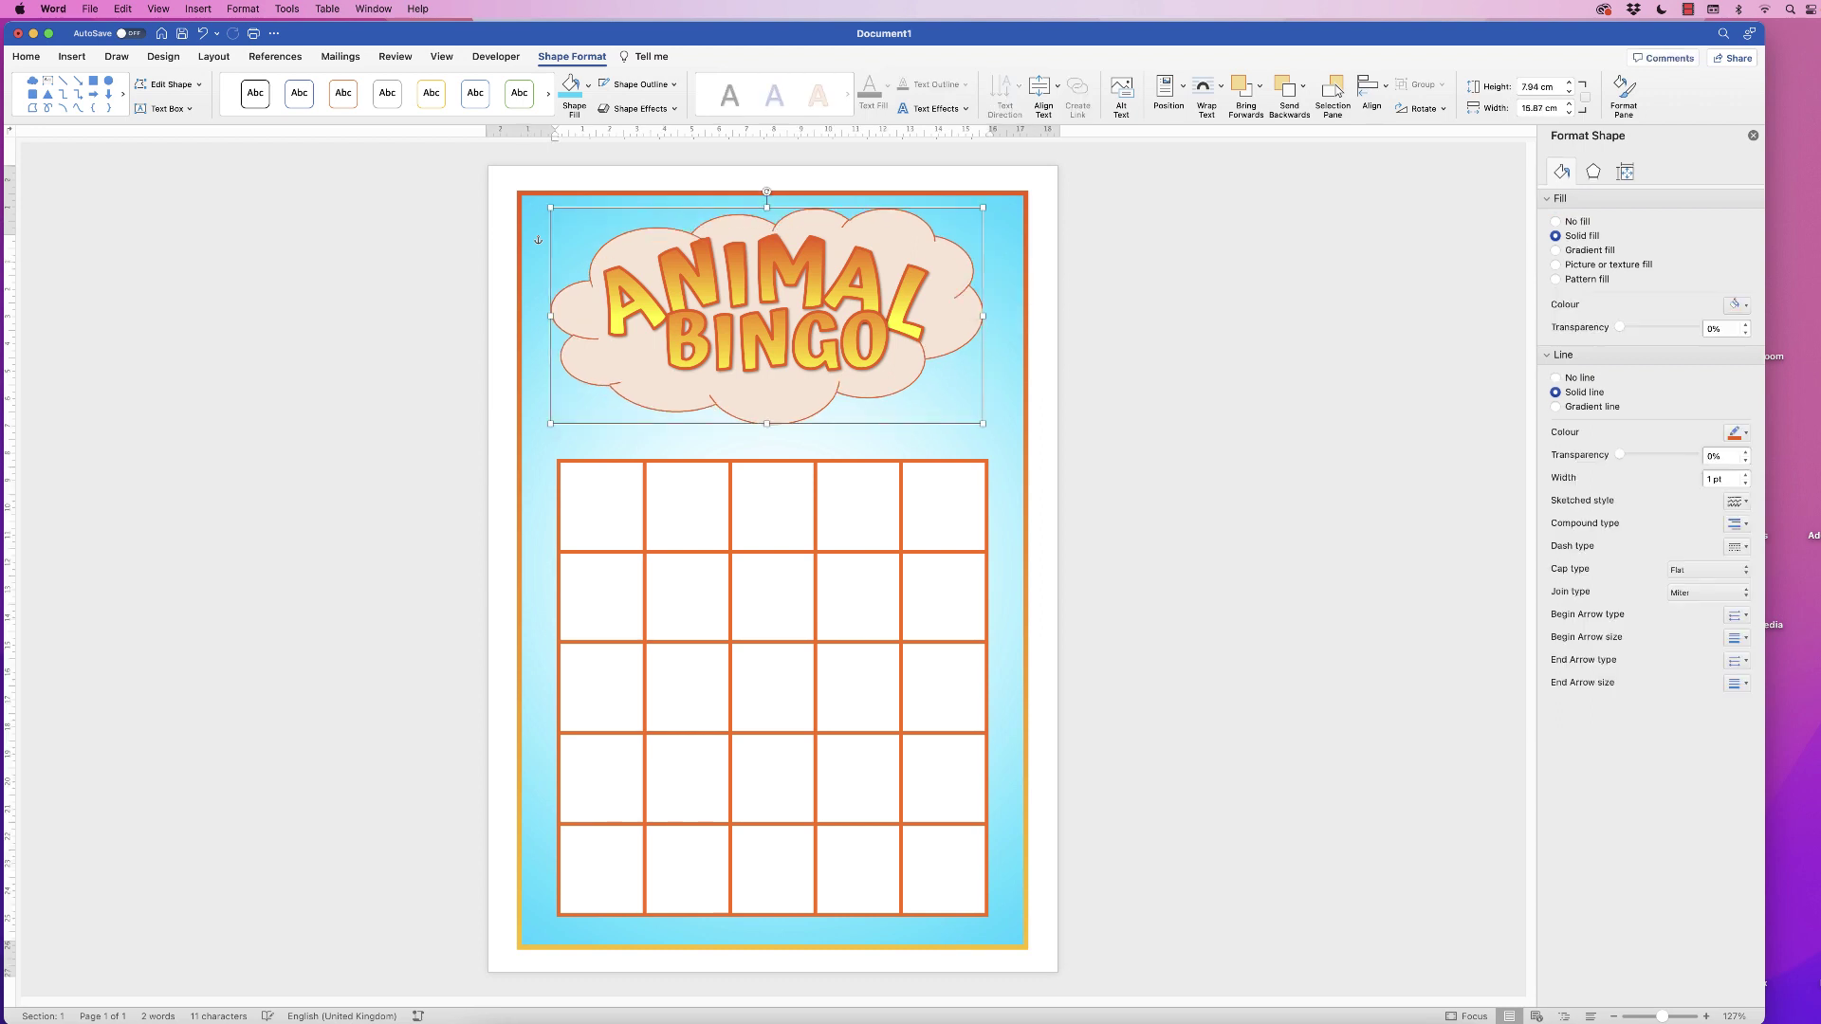
# Move the BINGO text down within the cloud and reposition the cloud shape behind the title.
pyautogui.moveTo(863, 359)
pyautogui.mouseDown()
pyautogui.moveTo(868, 377)
pyautogui.moveTo(842, 368)
pyautogui.mouseUp()
pyautogui.moveTo(829, 373); pyautogui.dragTo(833, 372)
pyautogui.moveTo(817, 266); pyautogui.dragTo(821, 267)
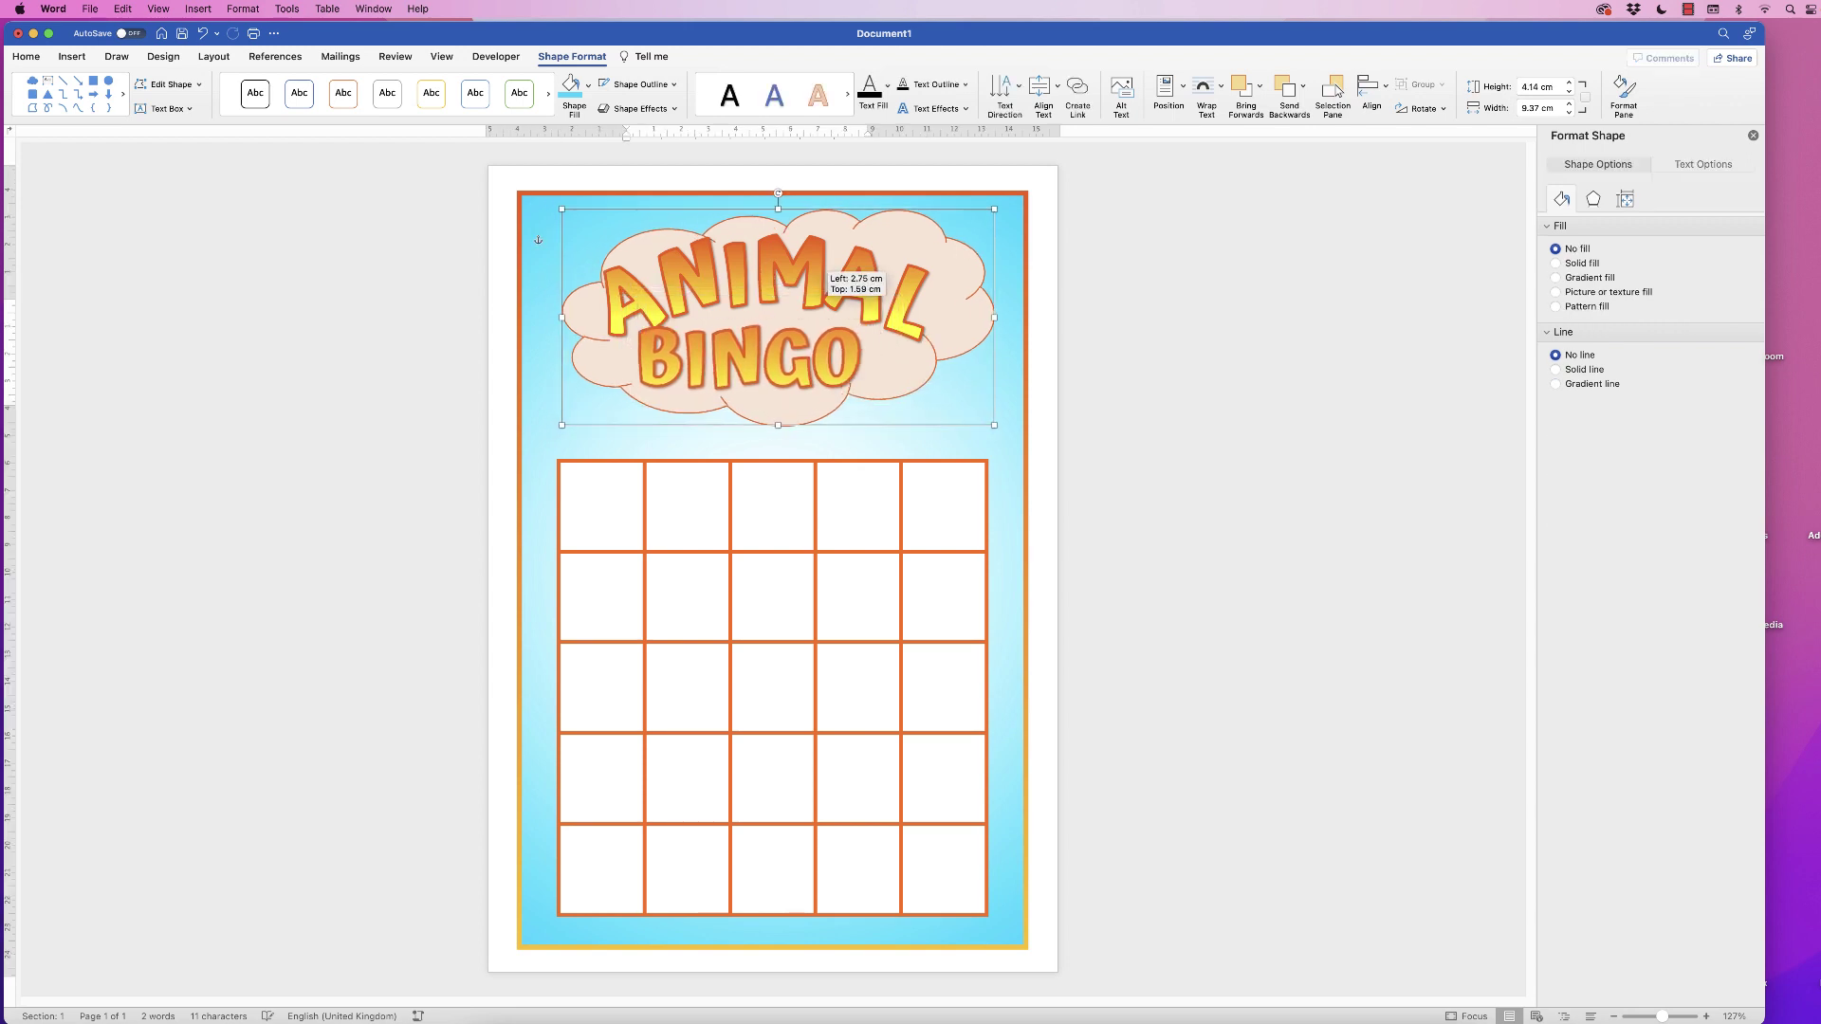
pyautogui.click(821, 266)
pyautogui.press('Escape')
pyautogui.press('Escape')
pyautogui.click(821, 269)
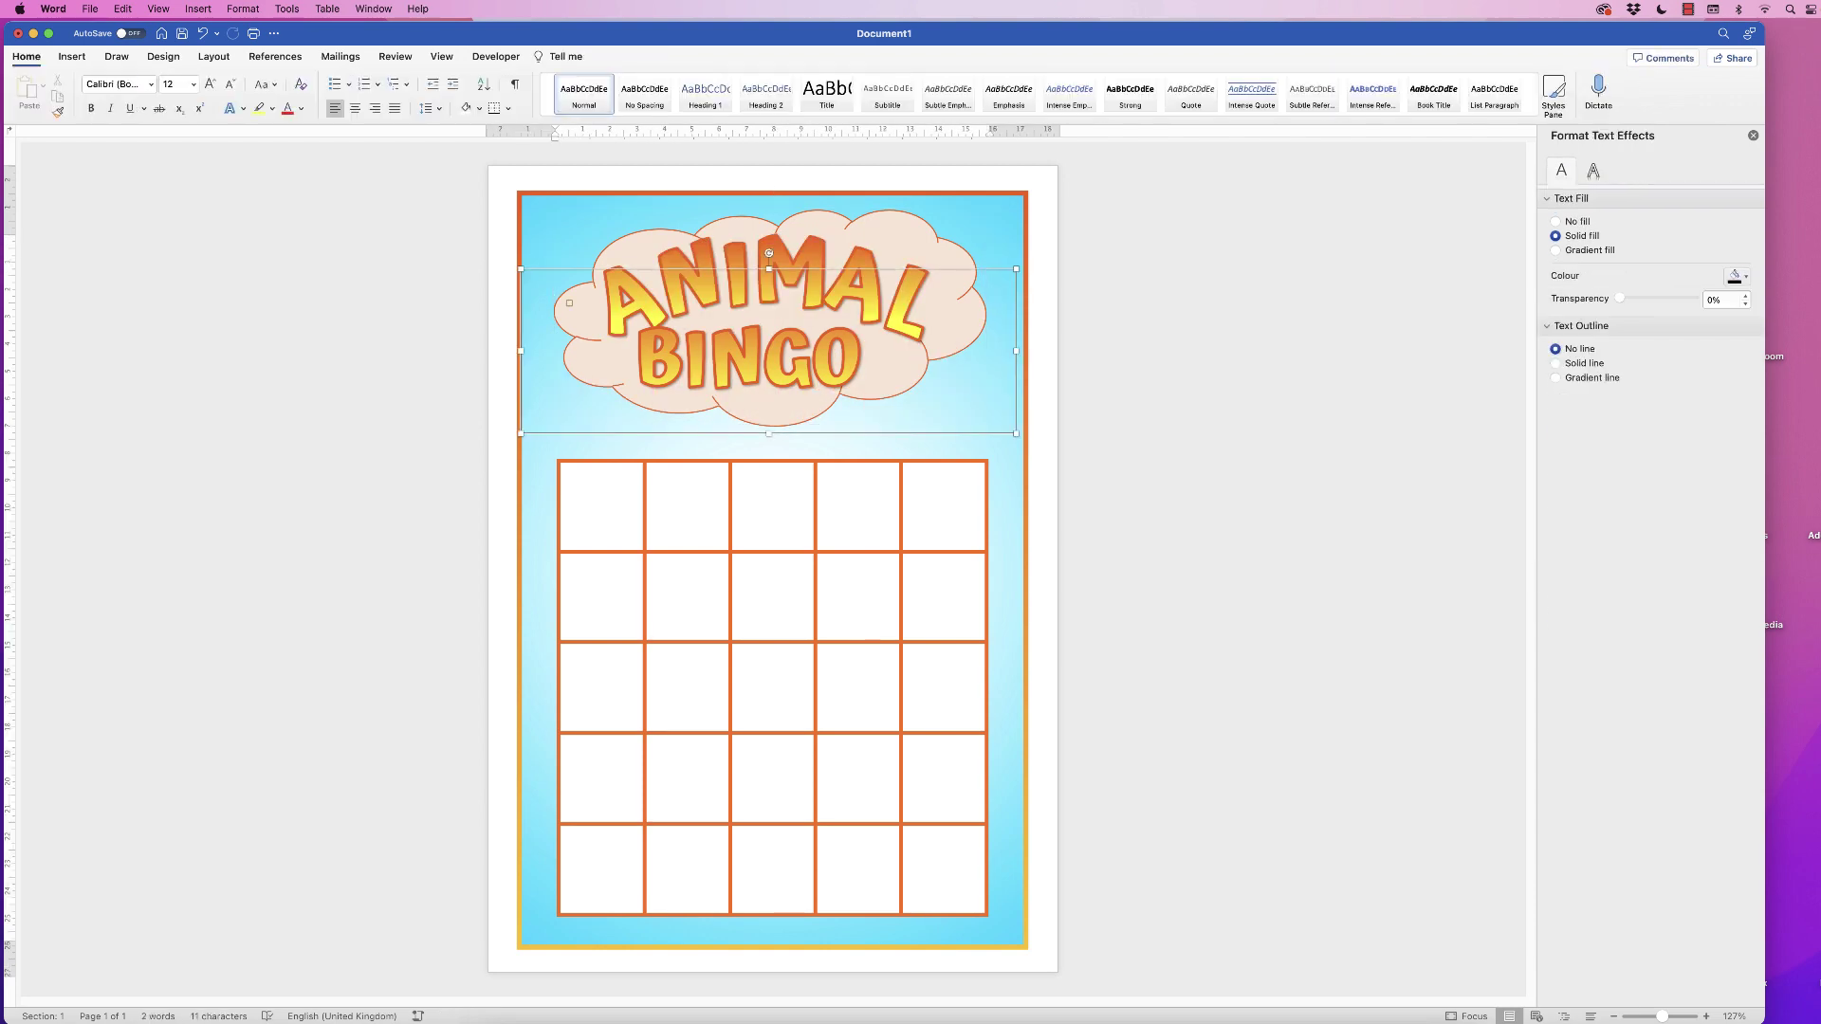
# Rotate the cloud shape clockwise by about 4° behind the title text.
pyautogui.click(889, 238)
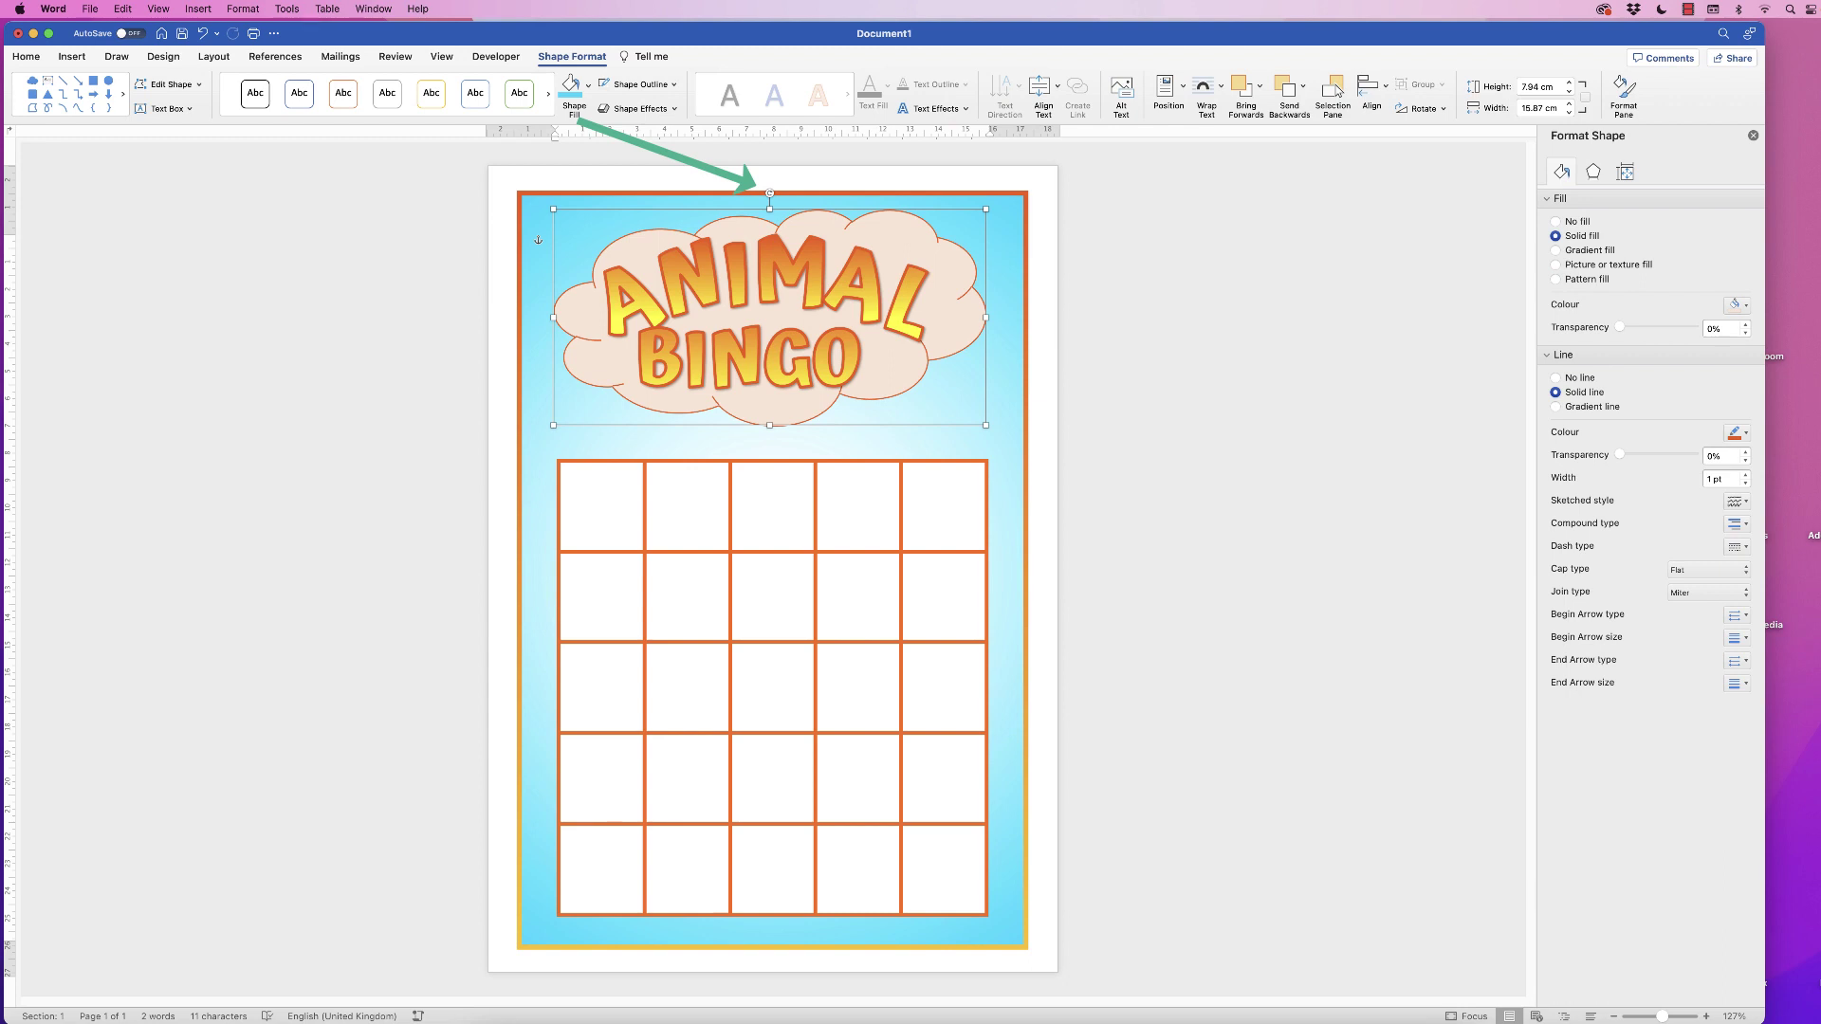
pyautogui.moveTo(769, 193); pyautogui.dragTo(779, 193)
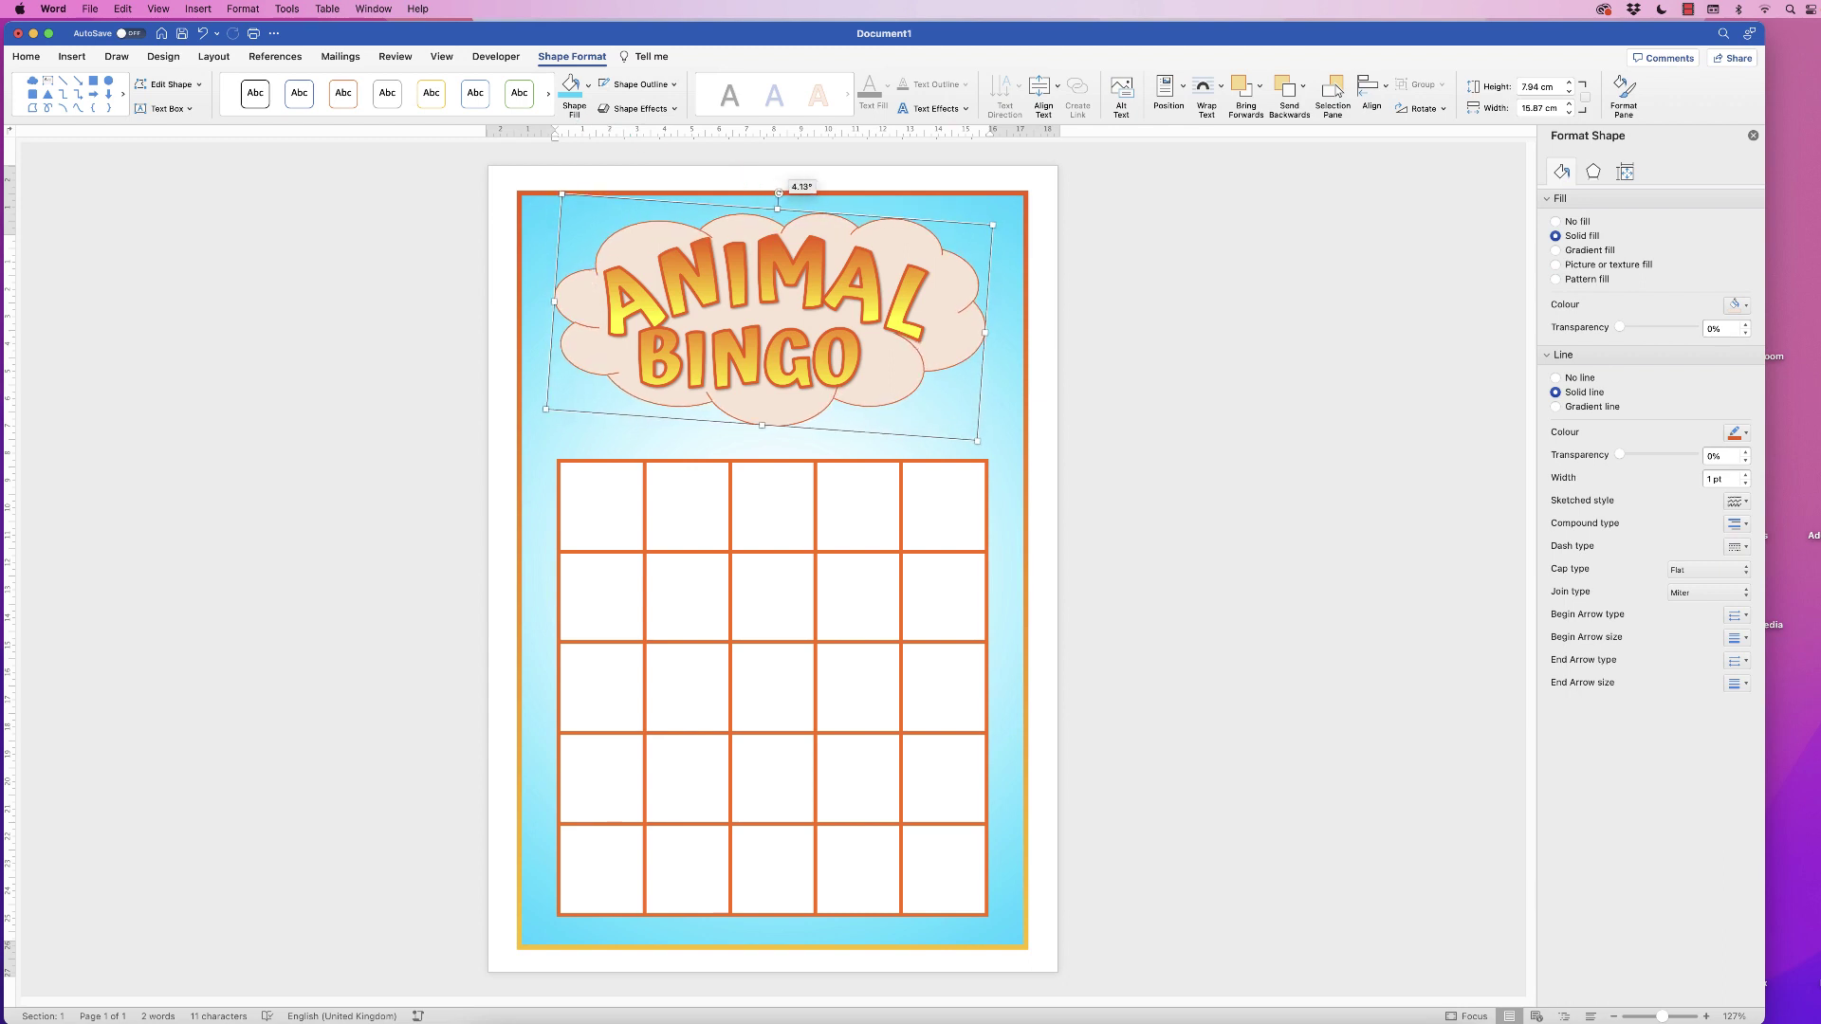
pyautogui.moveTo(778, 193); pyautogui.dragTo(779, 192)
# Reduce the ANIMAL text box's height to about 5.71 cm and align it to the centre horizontally.
pyautogui.click(768, 285)
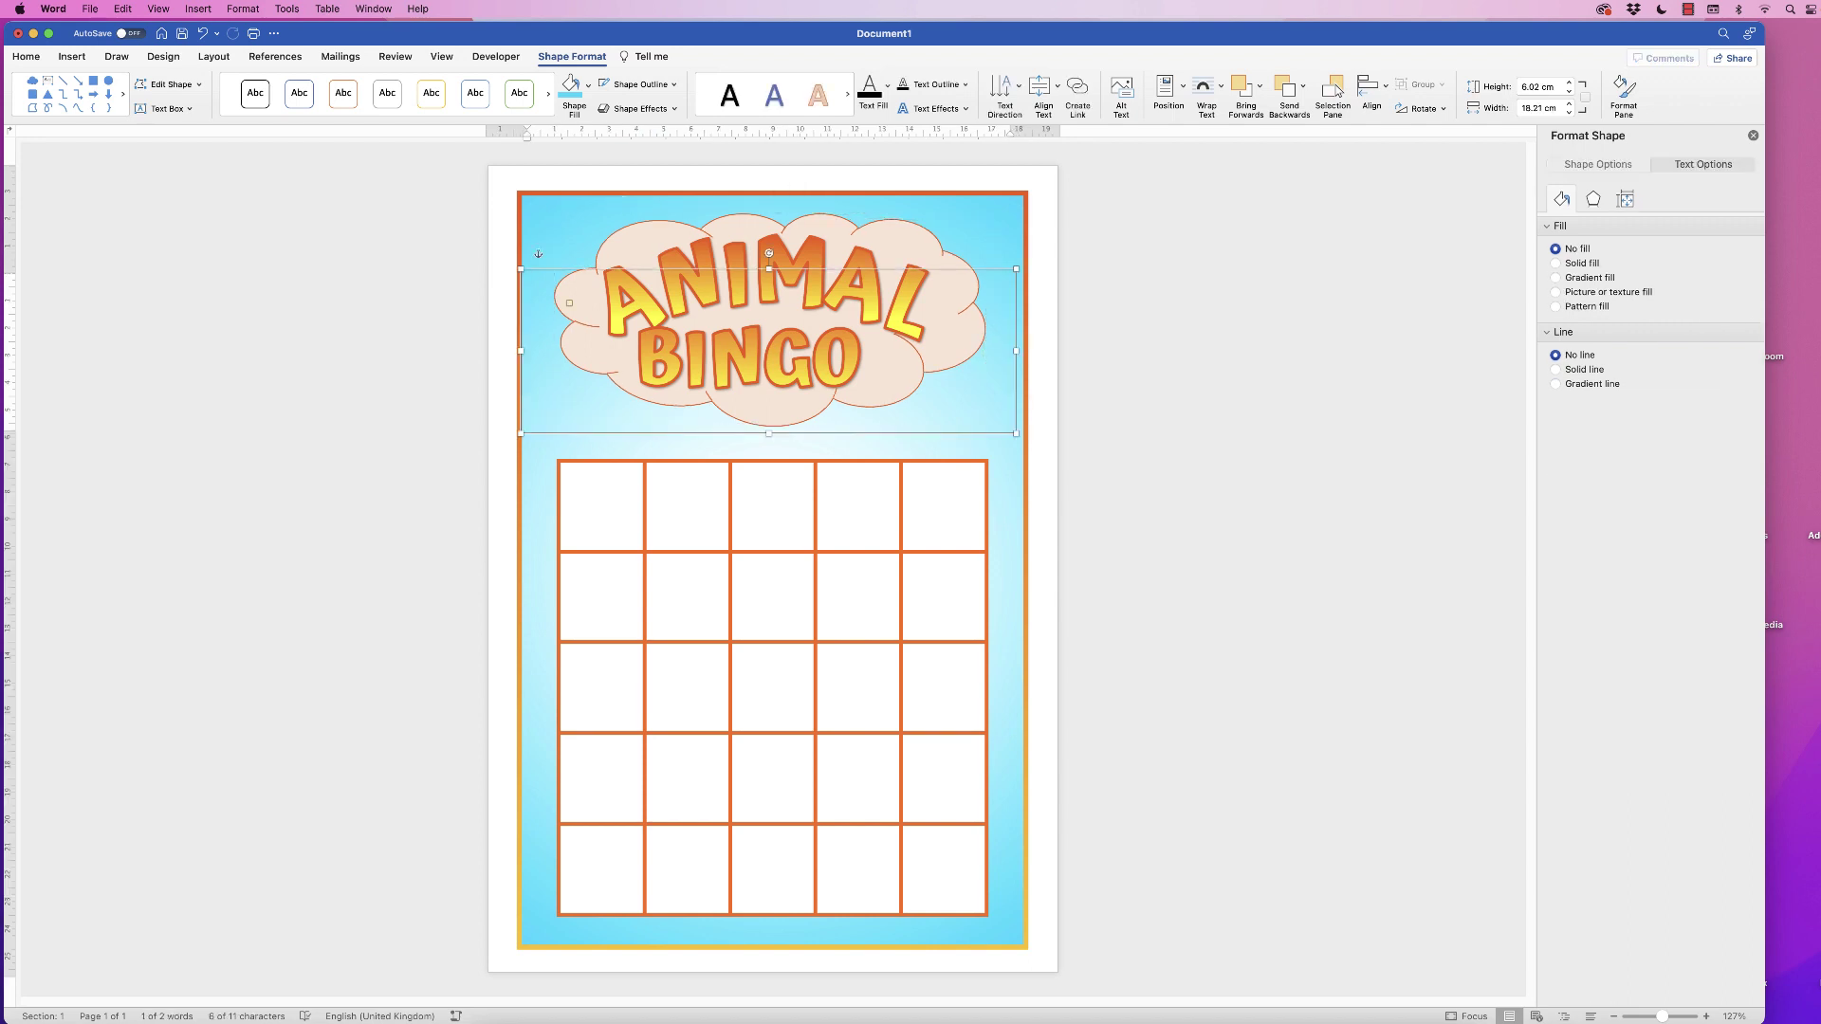
pyautogui.moveTo(768, 269); pyautogui.dragTo(768, 272)
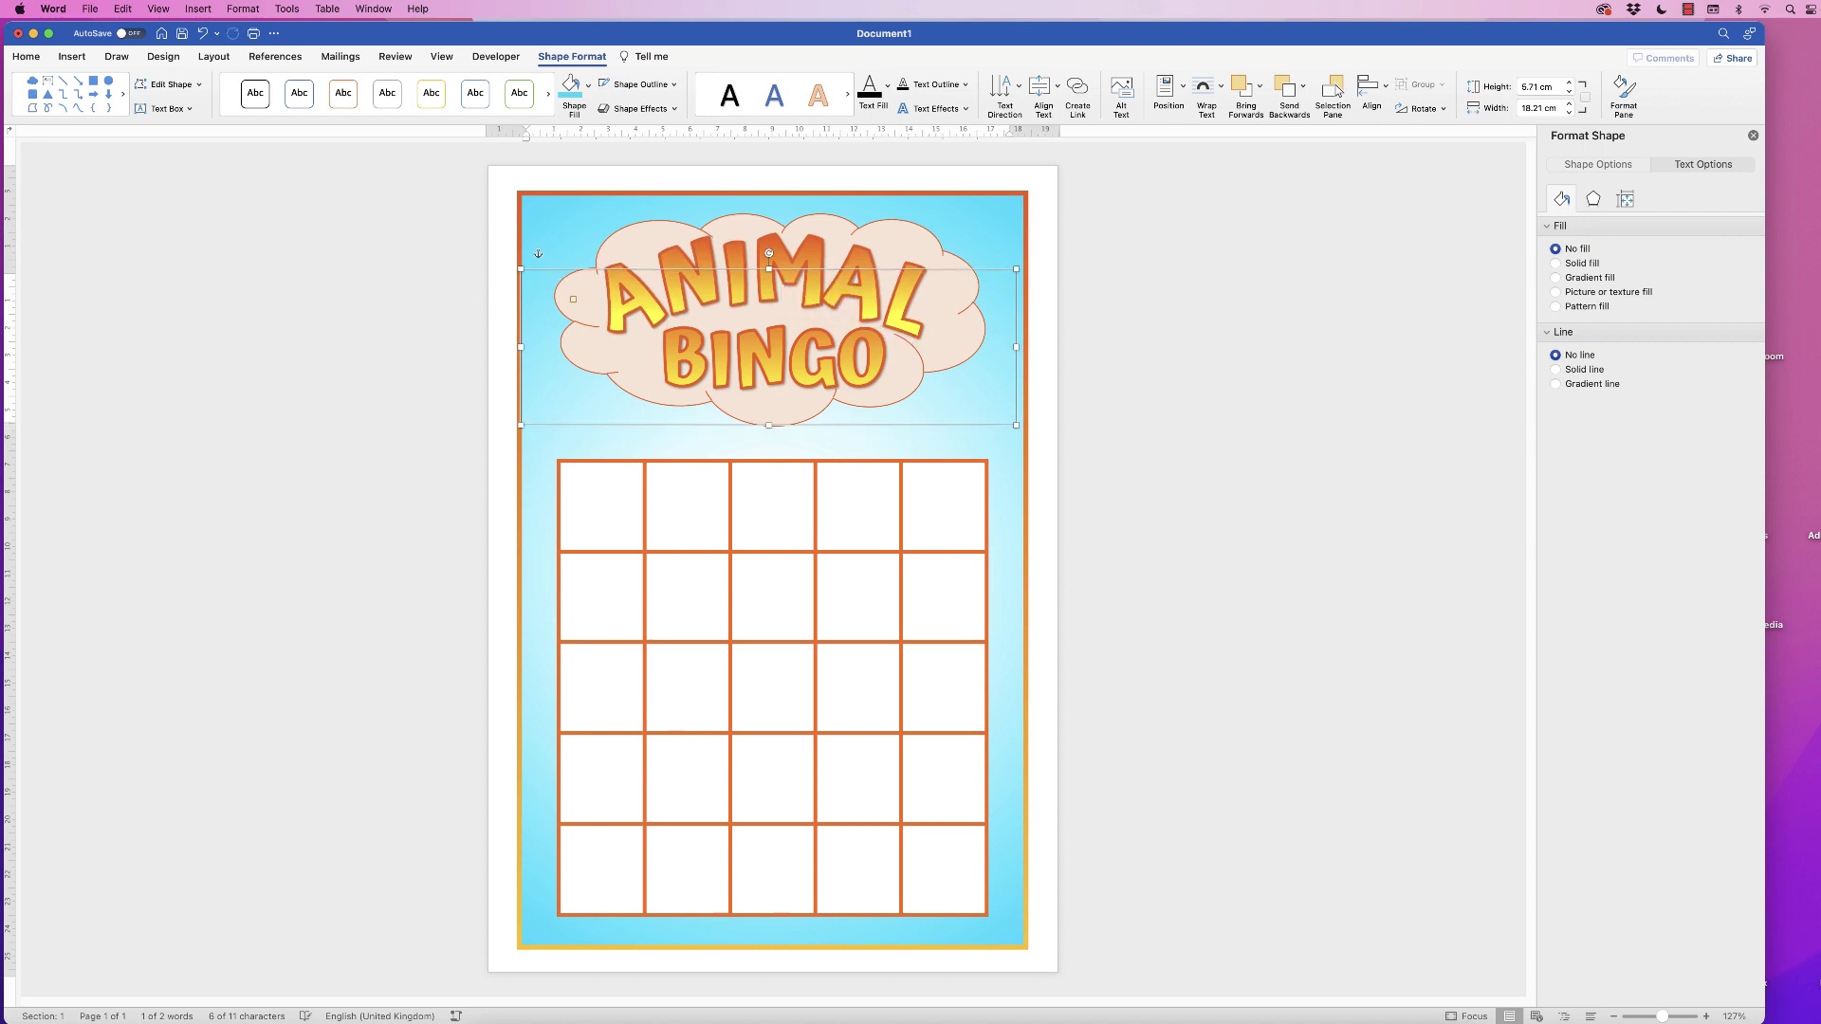
pyautogui.press('Right')
pyautogui.press('Right')
pyautogui.press('Right')
pyautogui.press('Right')
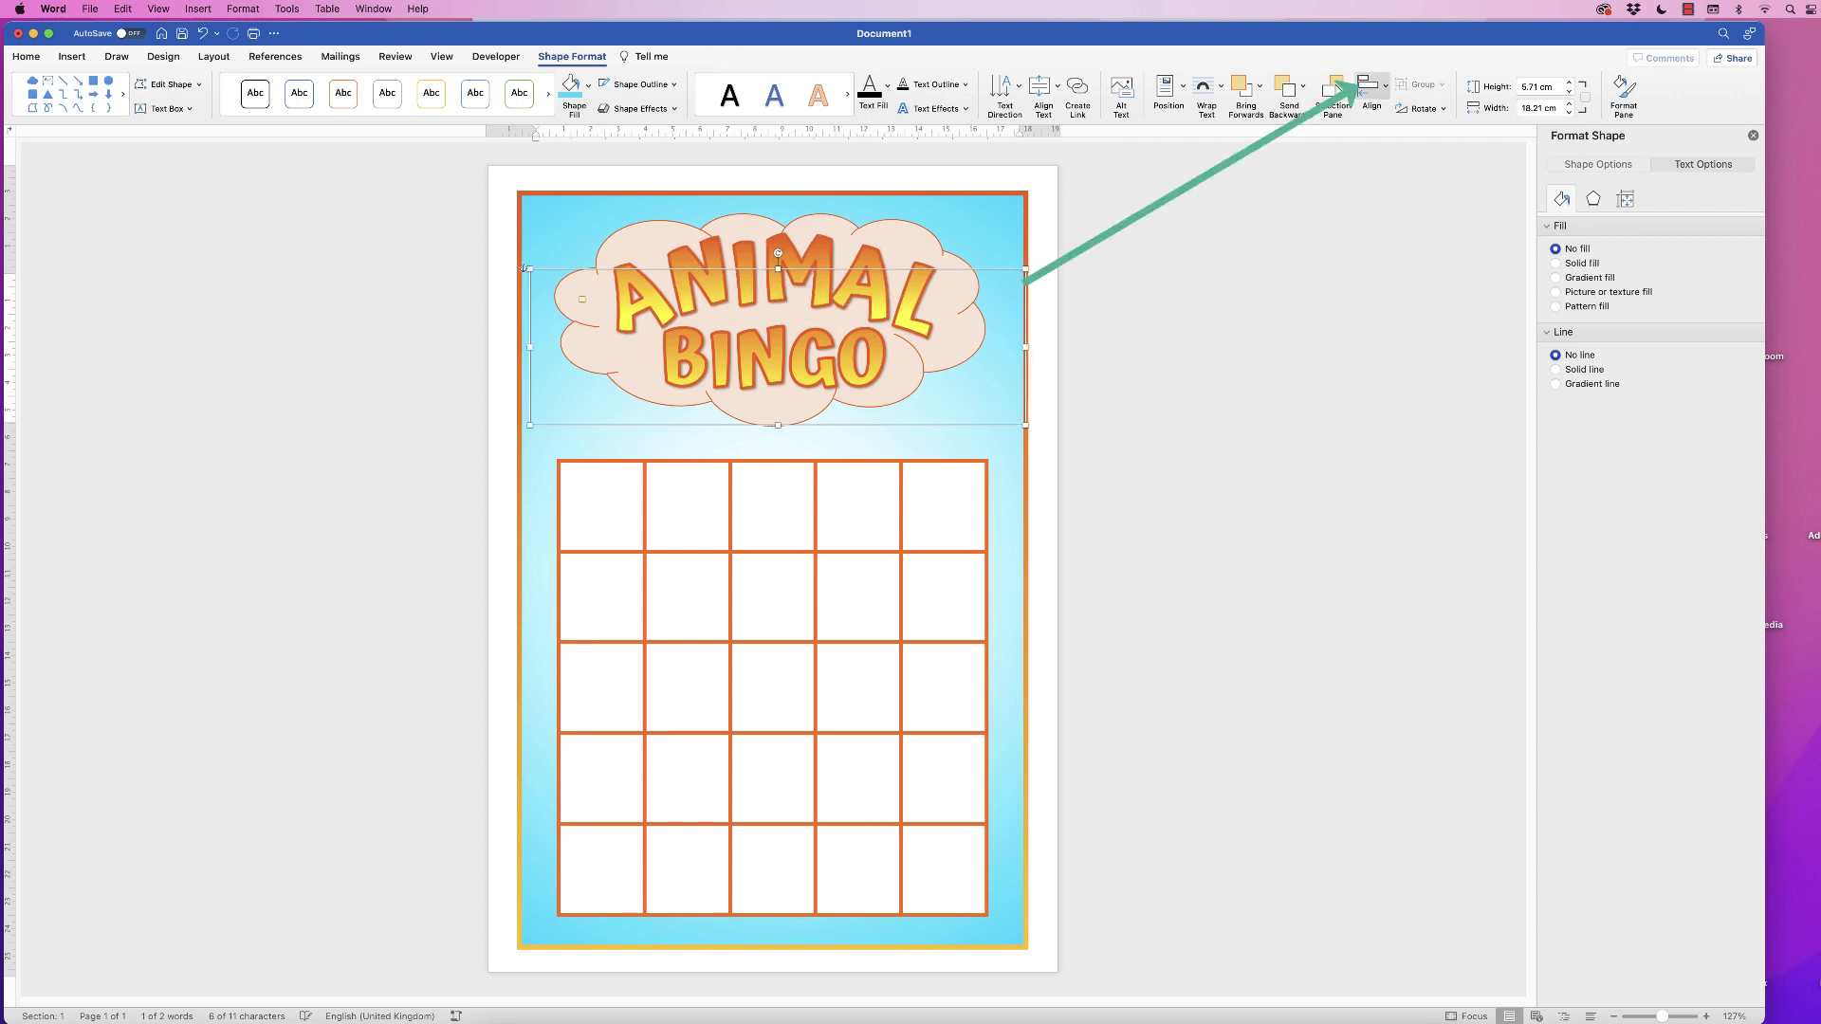
pyautogui.click(1368, 87)
pyautogui.click(1422, 147)
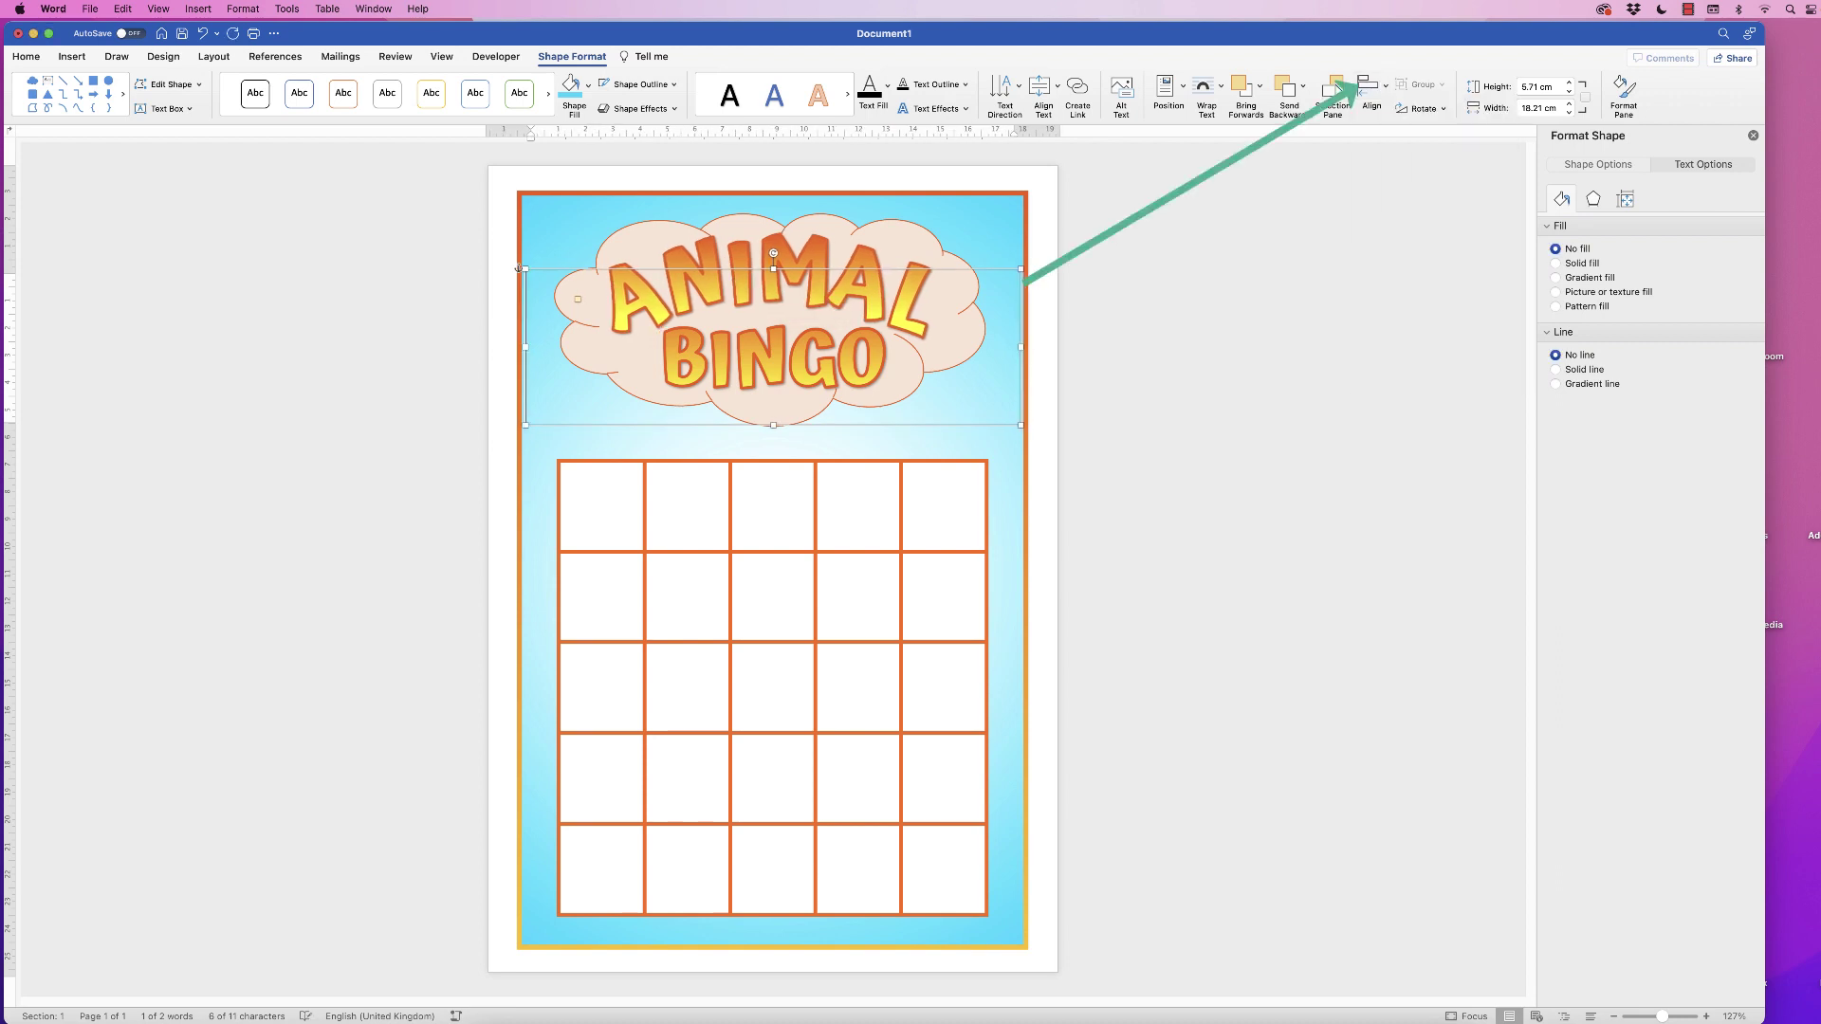
pyautogui.click(557, 438)
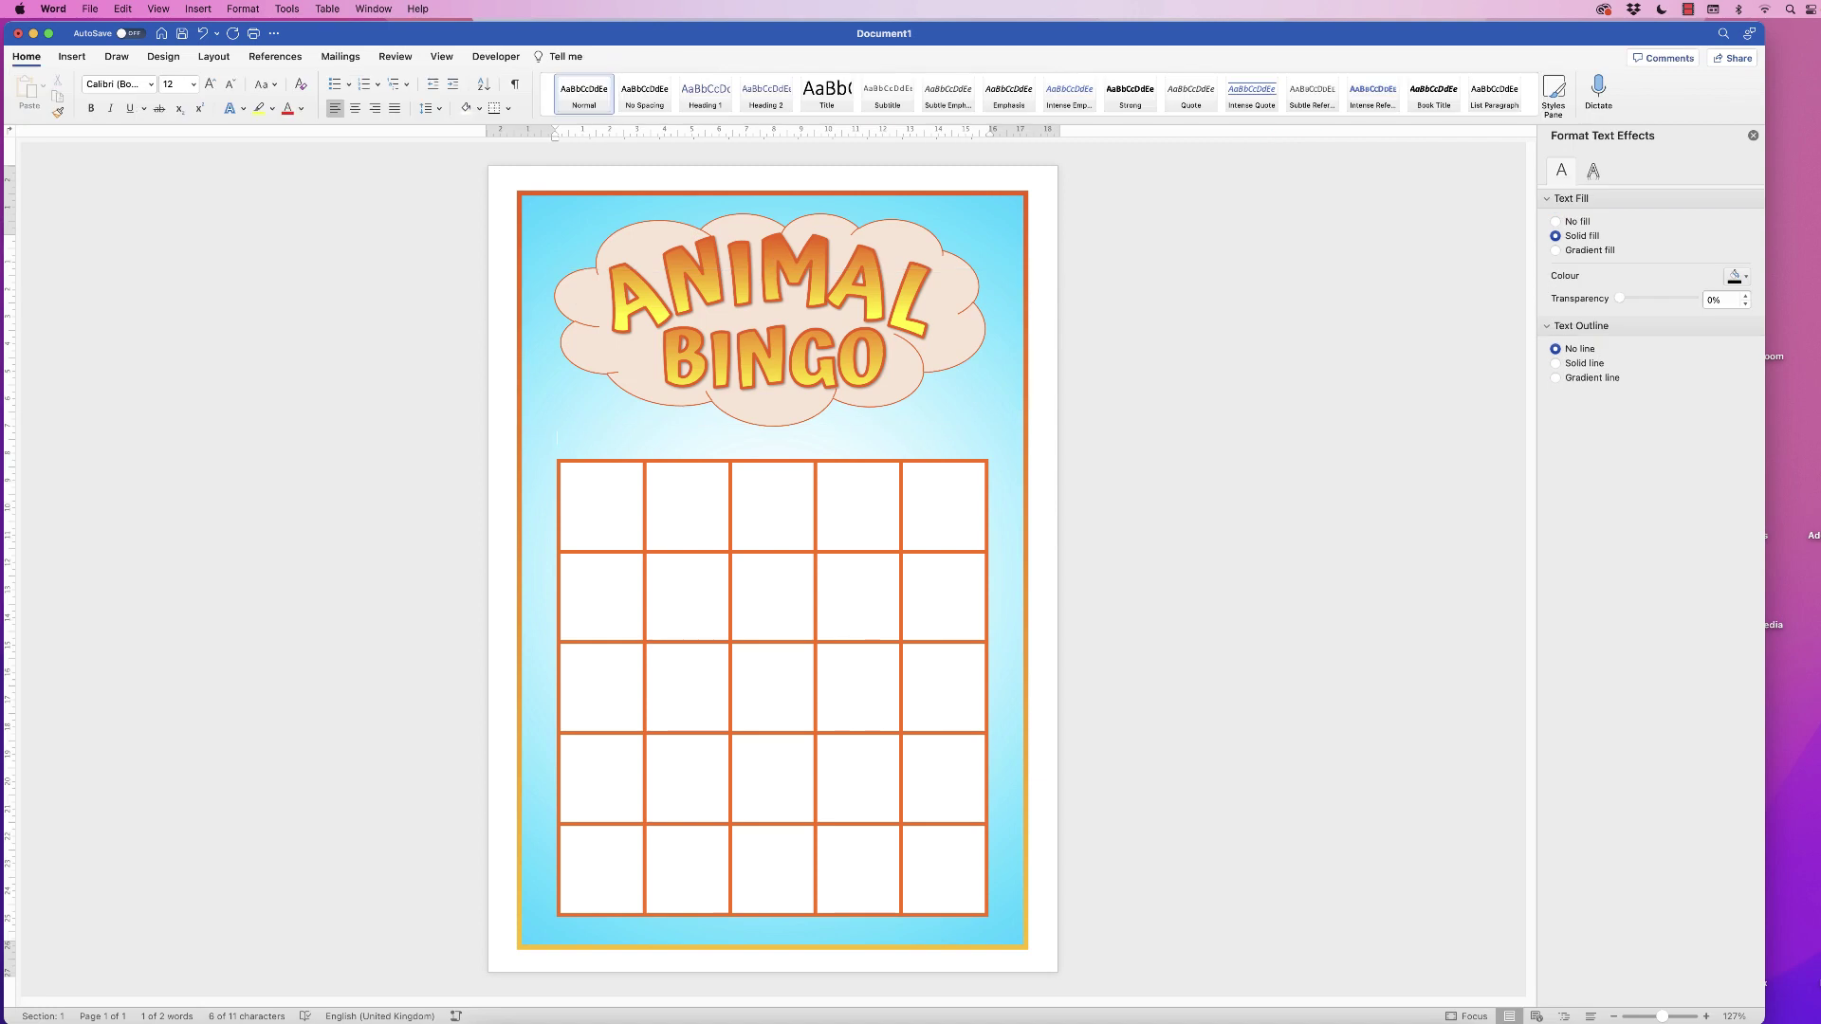
# Thicken the cloud shape's outline to about 2.25 pt and deselect the shape.
pyautogui.click(617, 370)
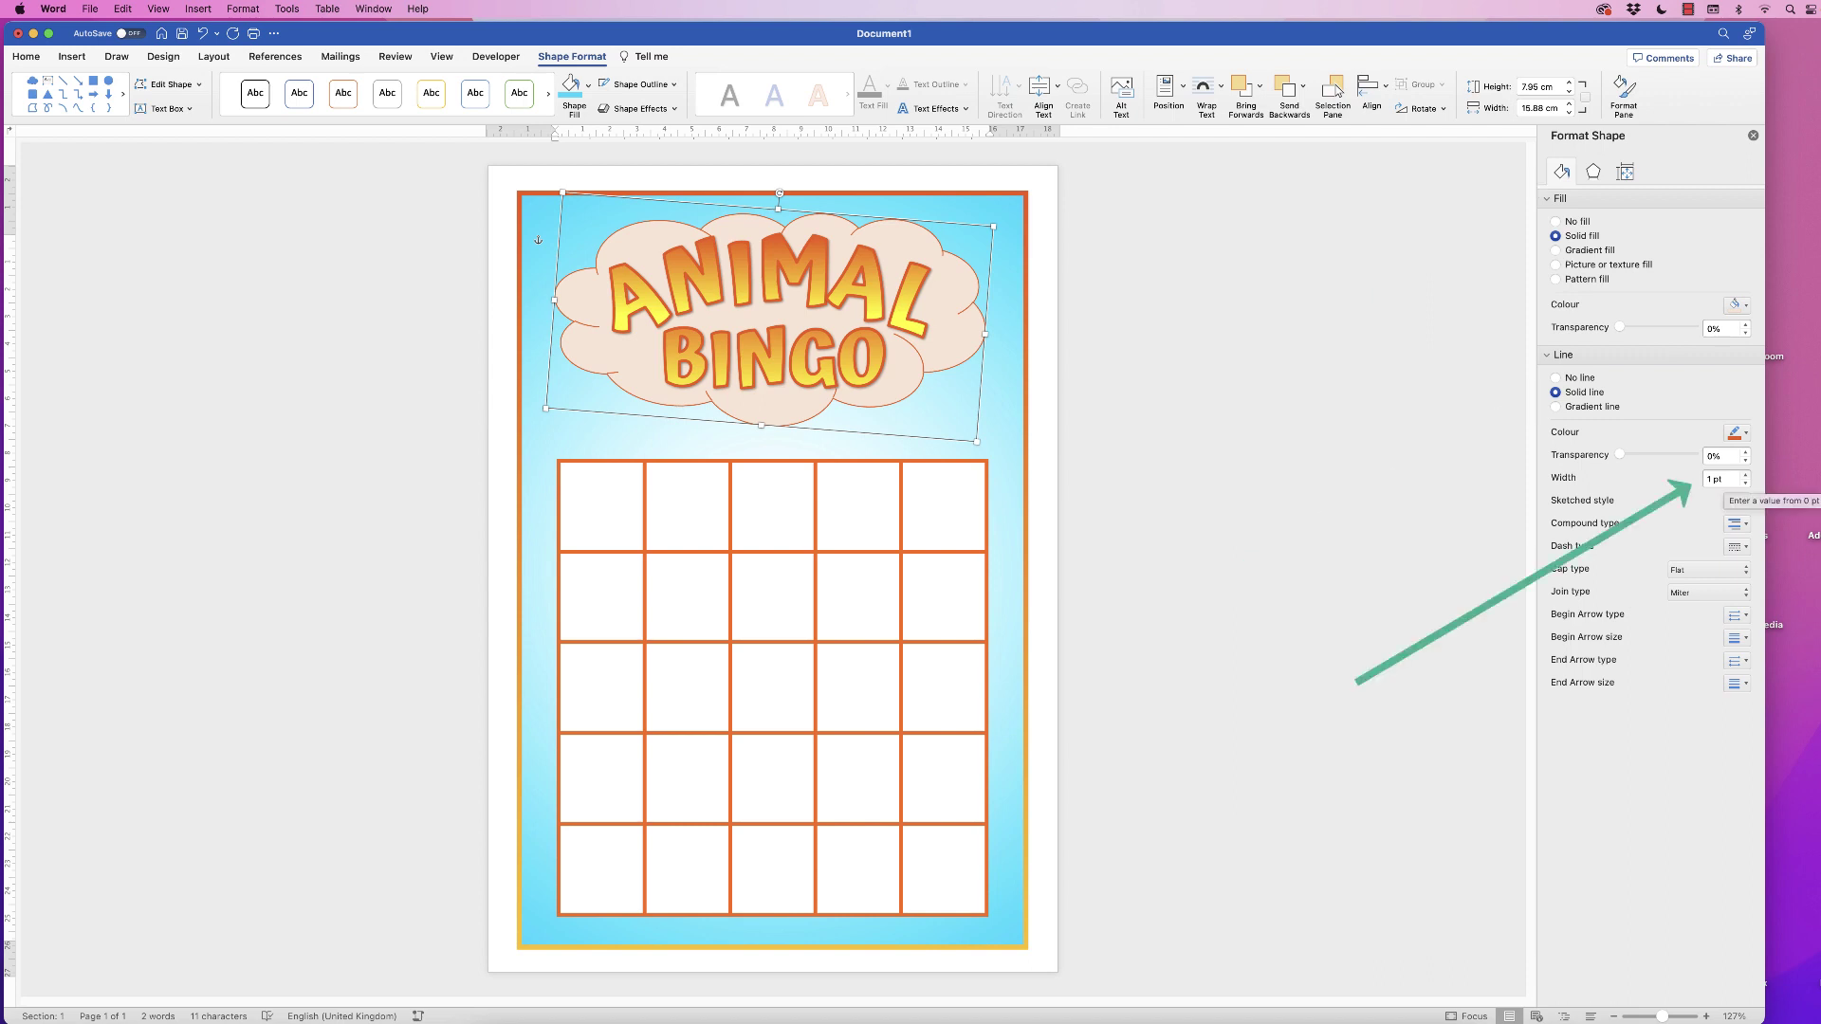
pyautogui.click(1744, 475)
pyautogui.click(1744, 475)
pyautogui.click(1744, 475)
pyautogui.click(1744, 476)
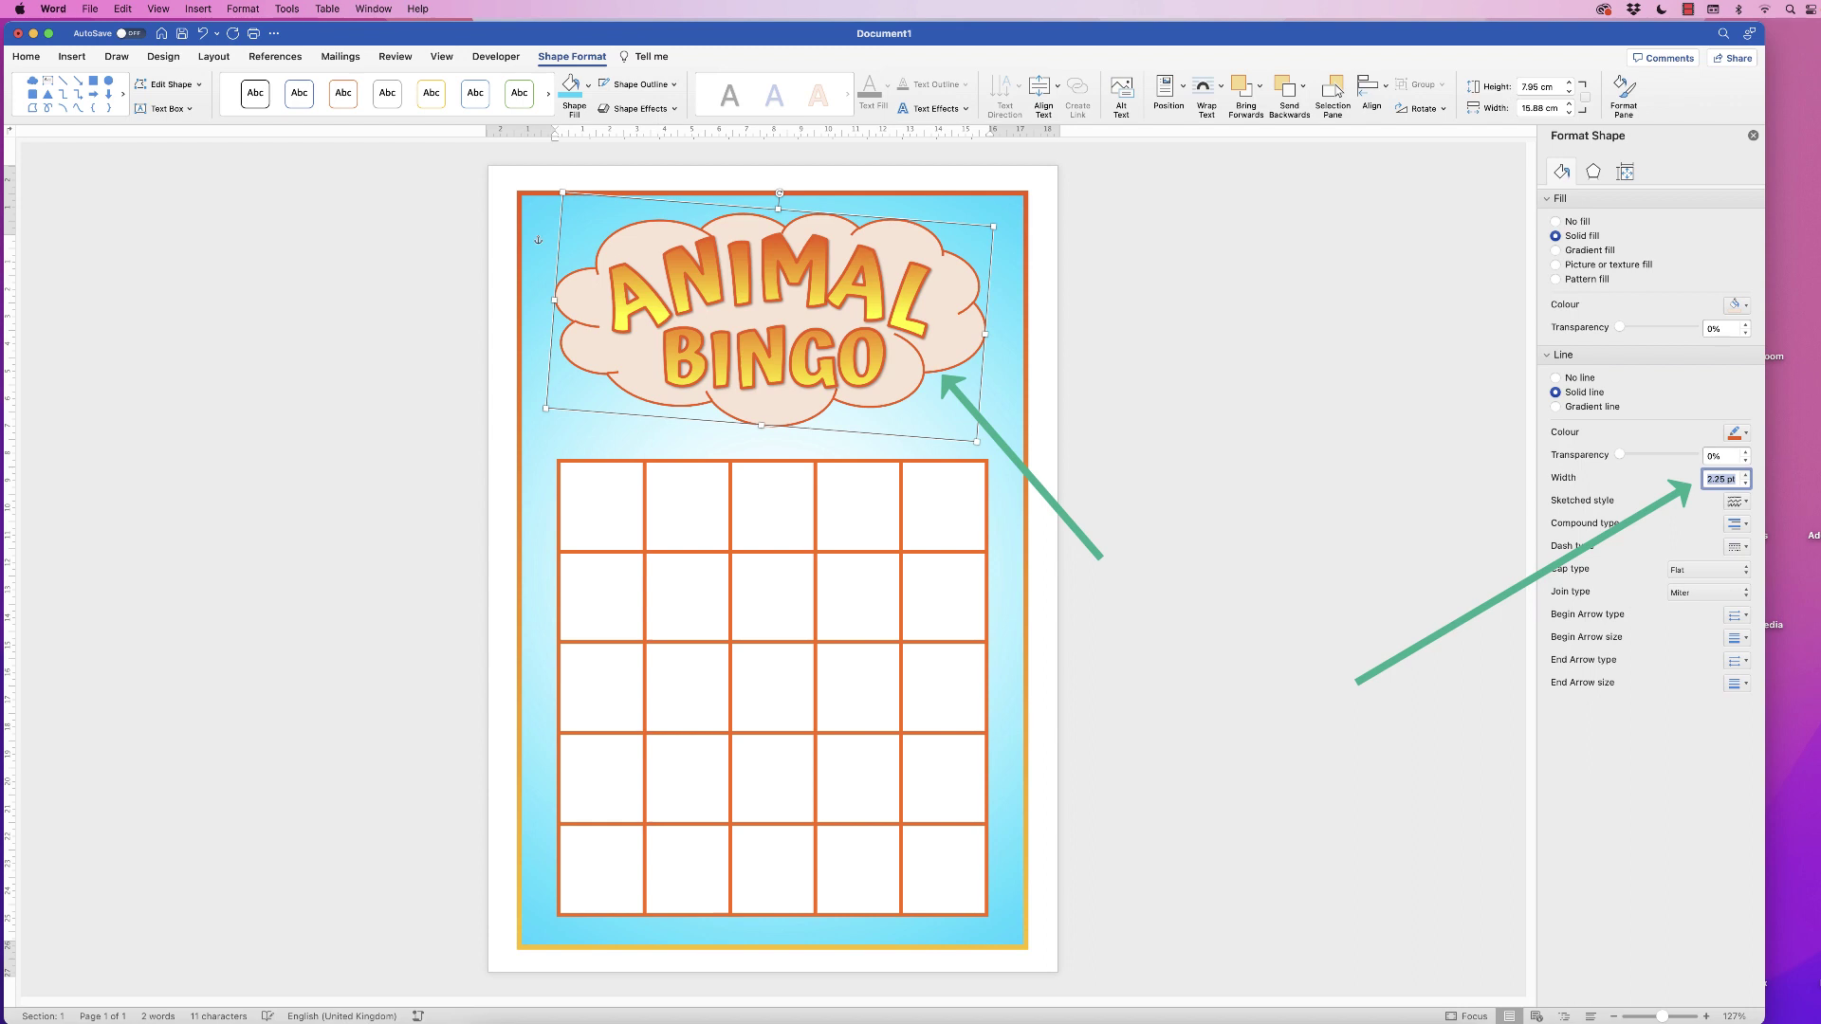
pyautogui.click(1744, 482)
pyautogui.click(557, 438)
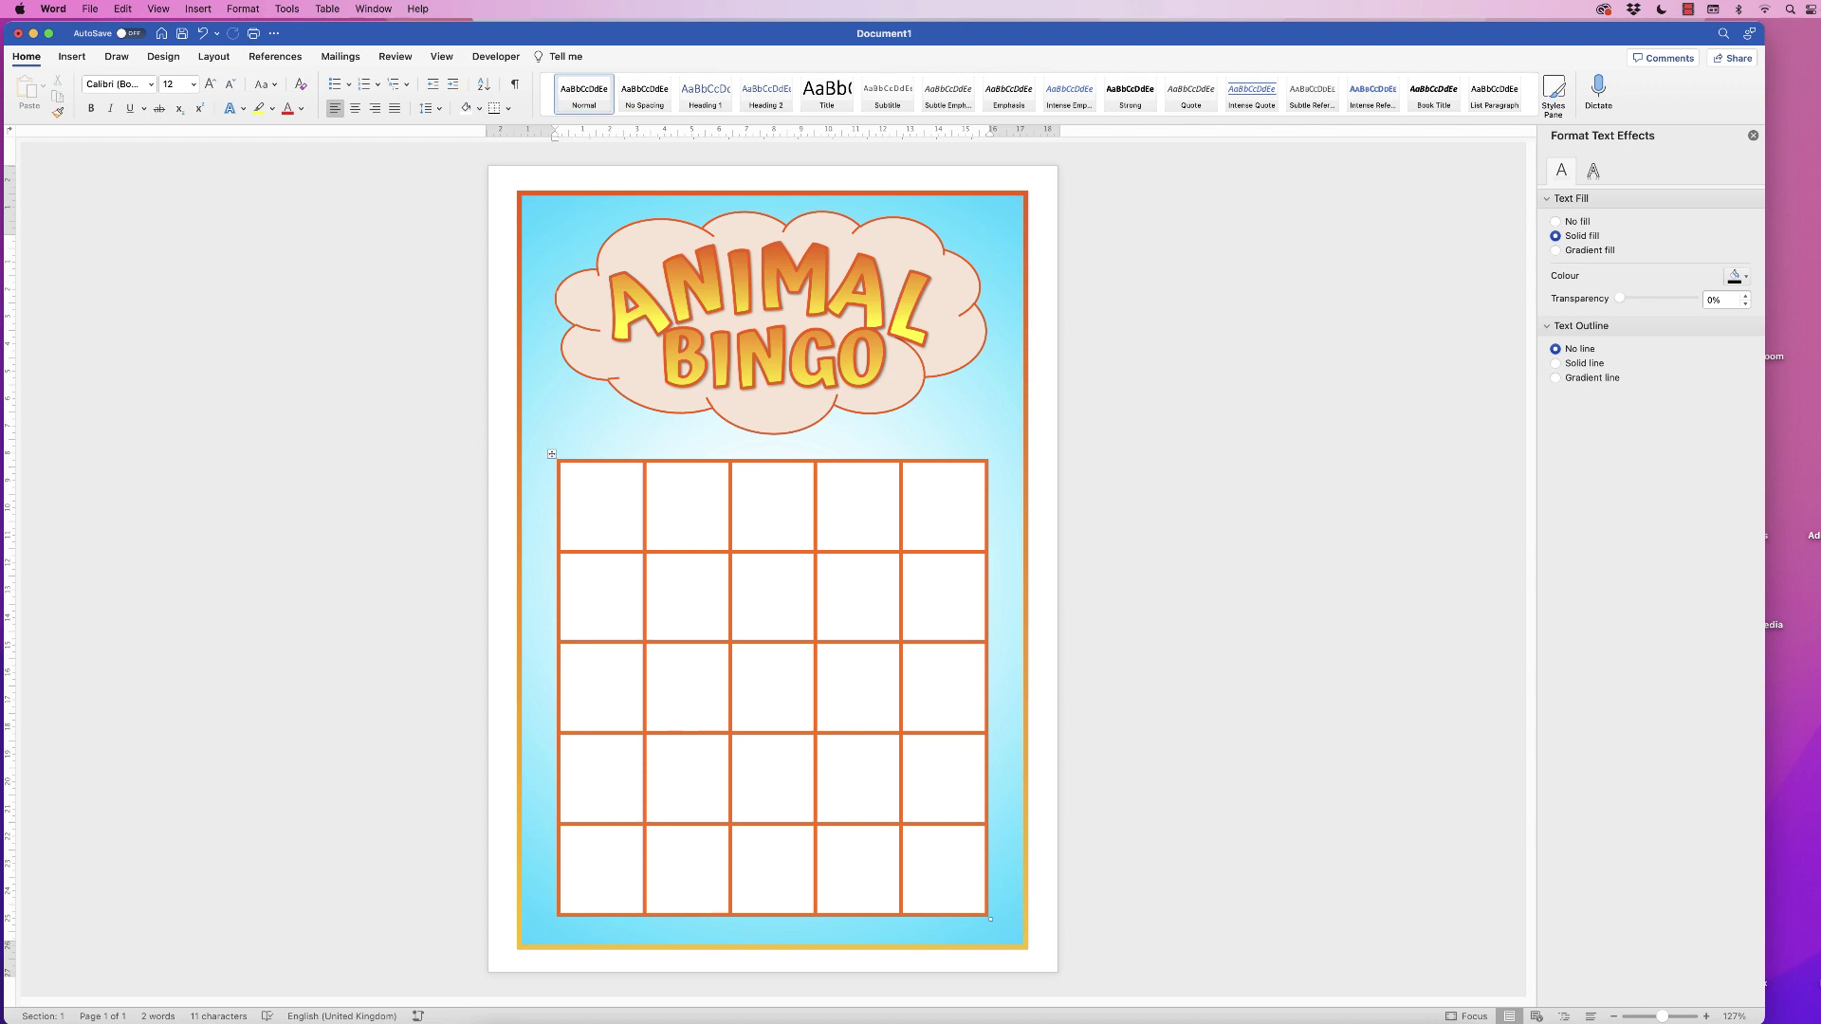
pyautogui.click(552, 454)
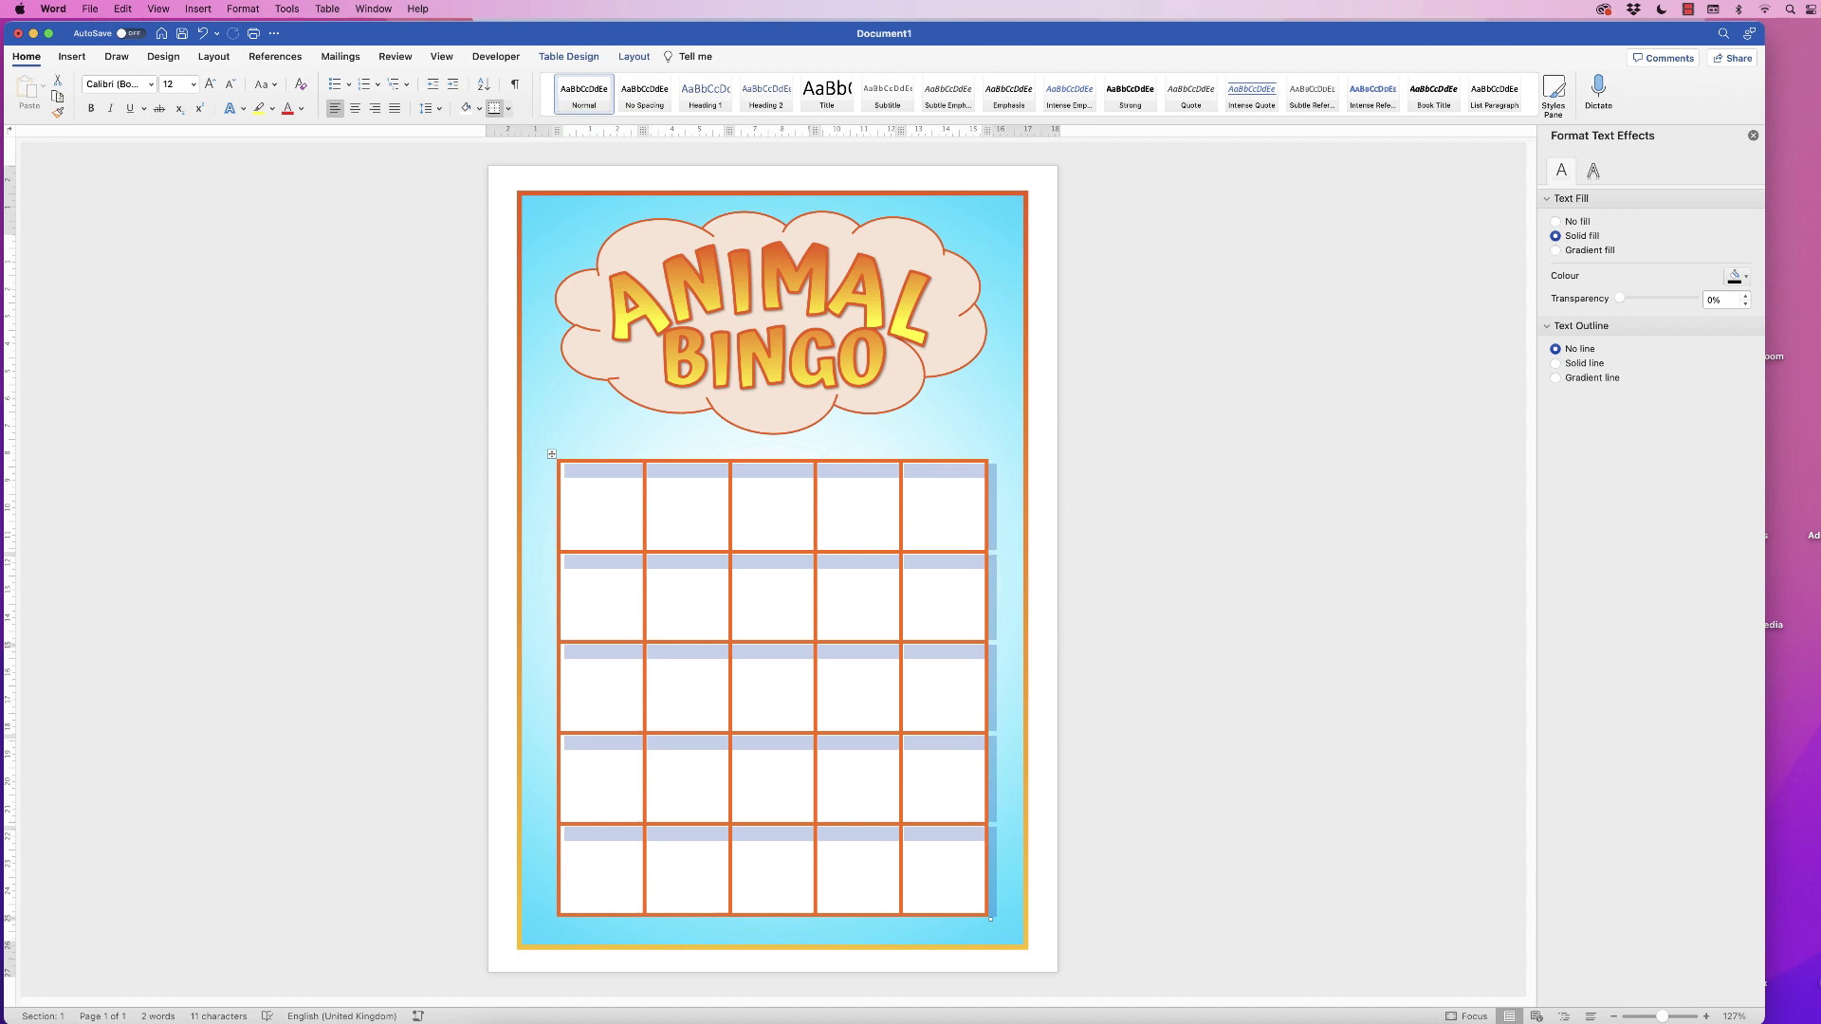
pyautogui.click(566, 471)
pyautogui.write('DFLKGJDFGJK')
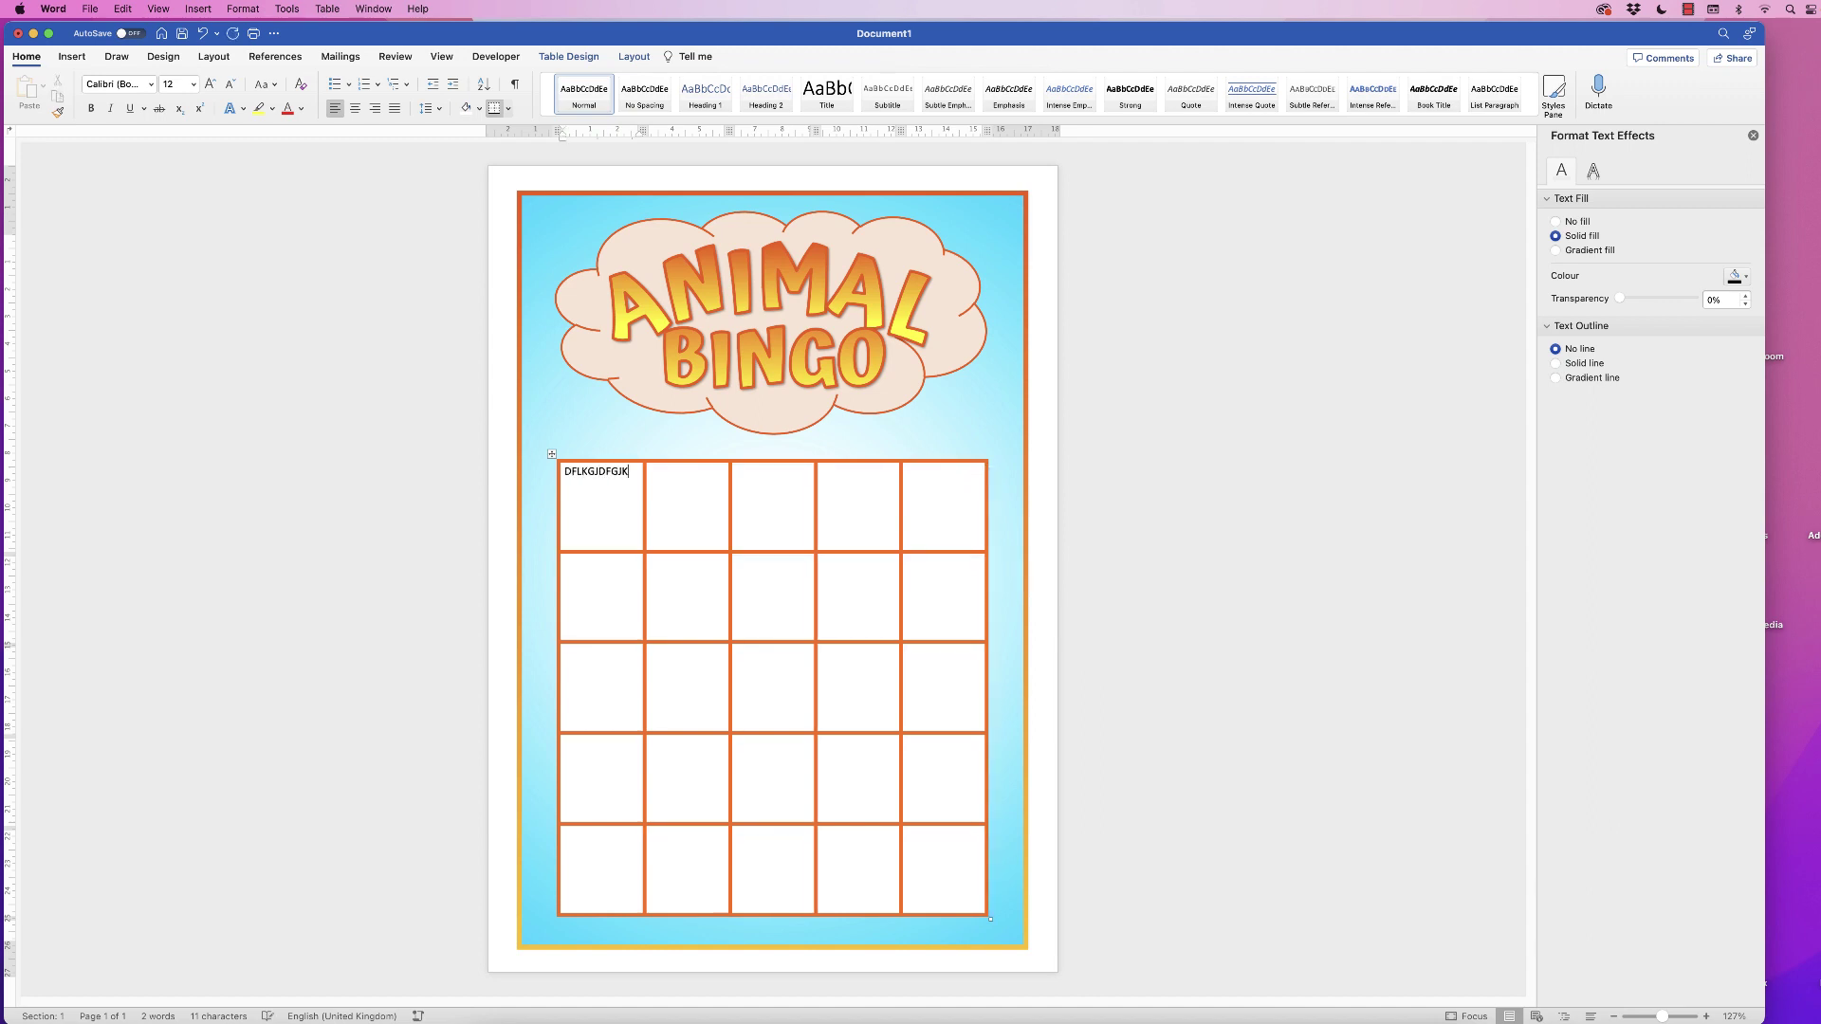
pyautogui.press('BackSpace')
pyautogui.press('BackSpace')
pyautogui.press('BackSpace')
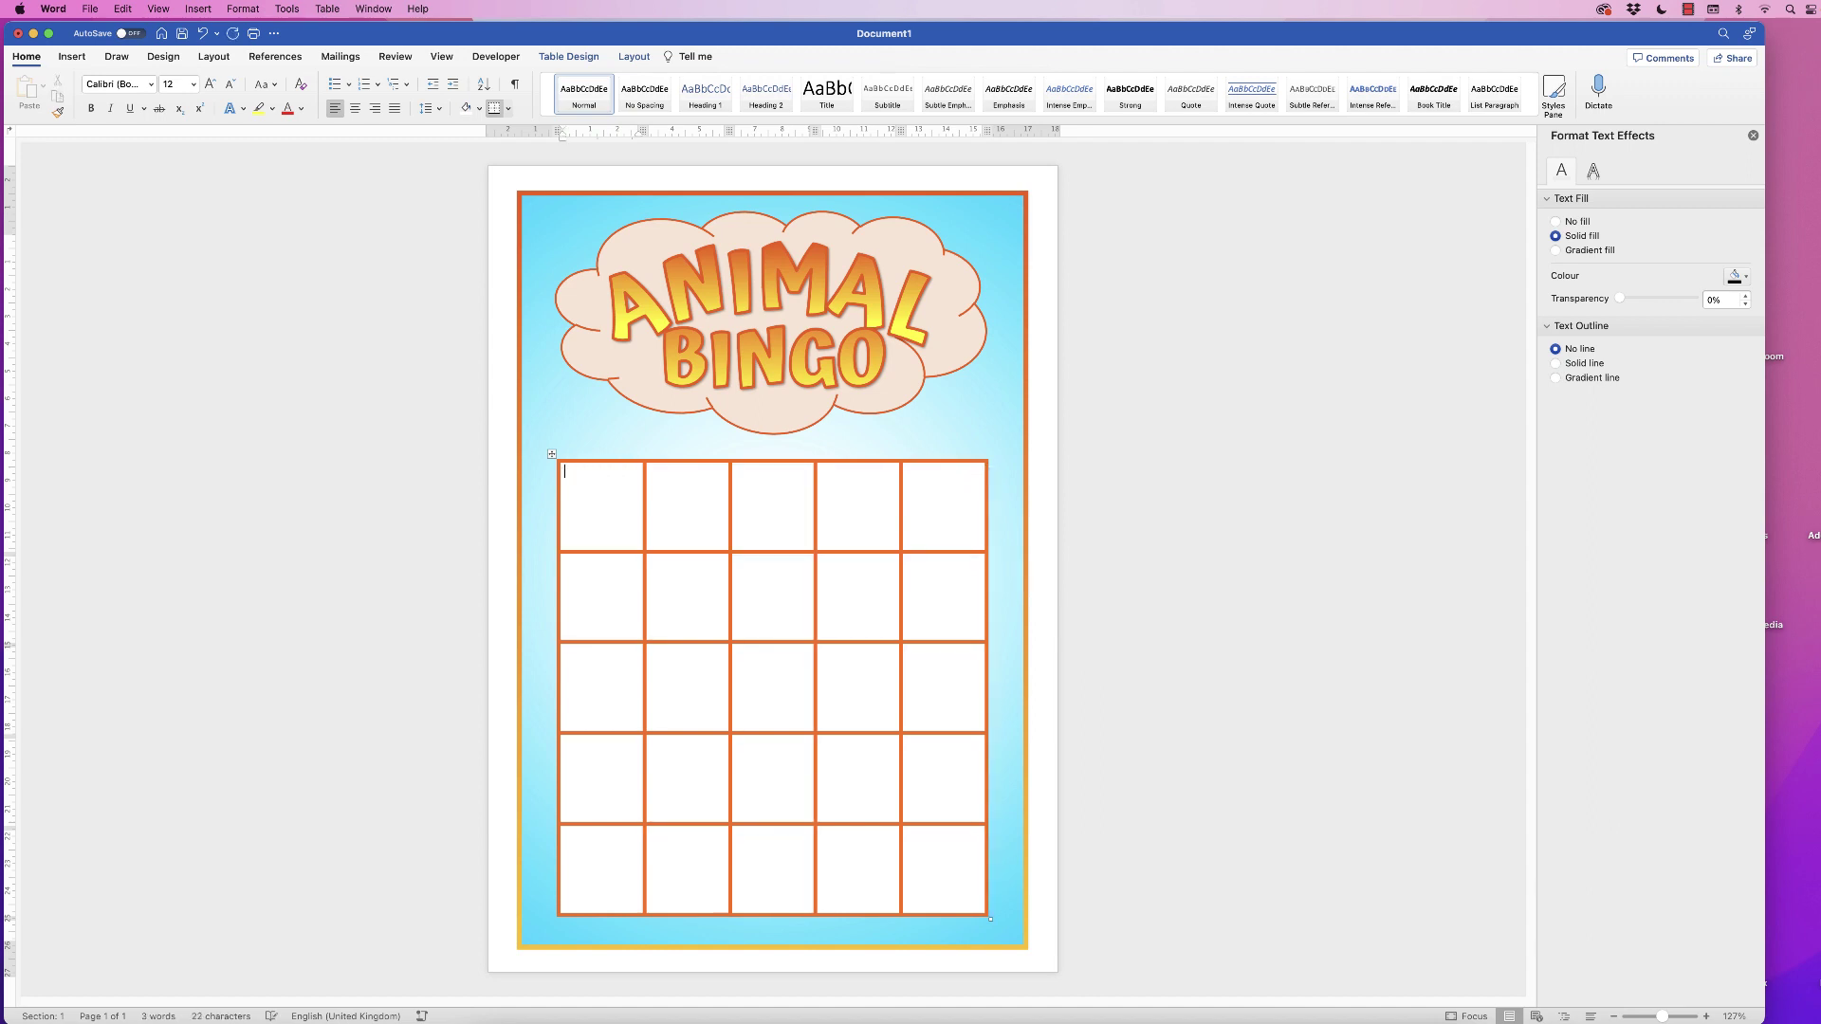
# Centre the text horizontally and vertically in all cells of the 5x5 bingo table.
pyautogui.click(550, 452)
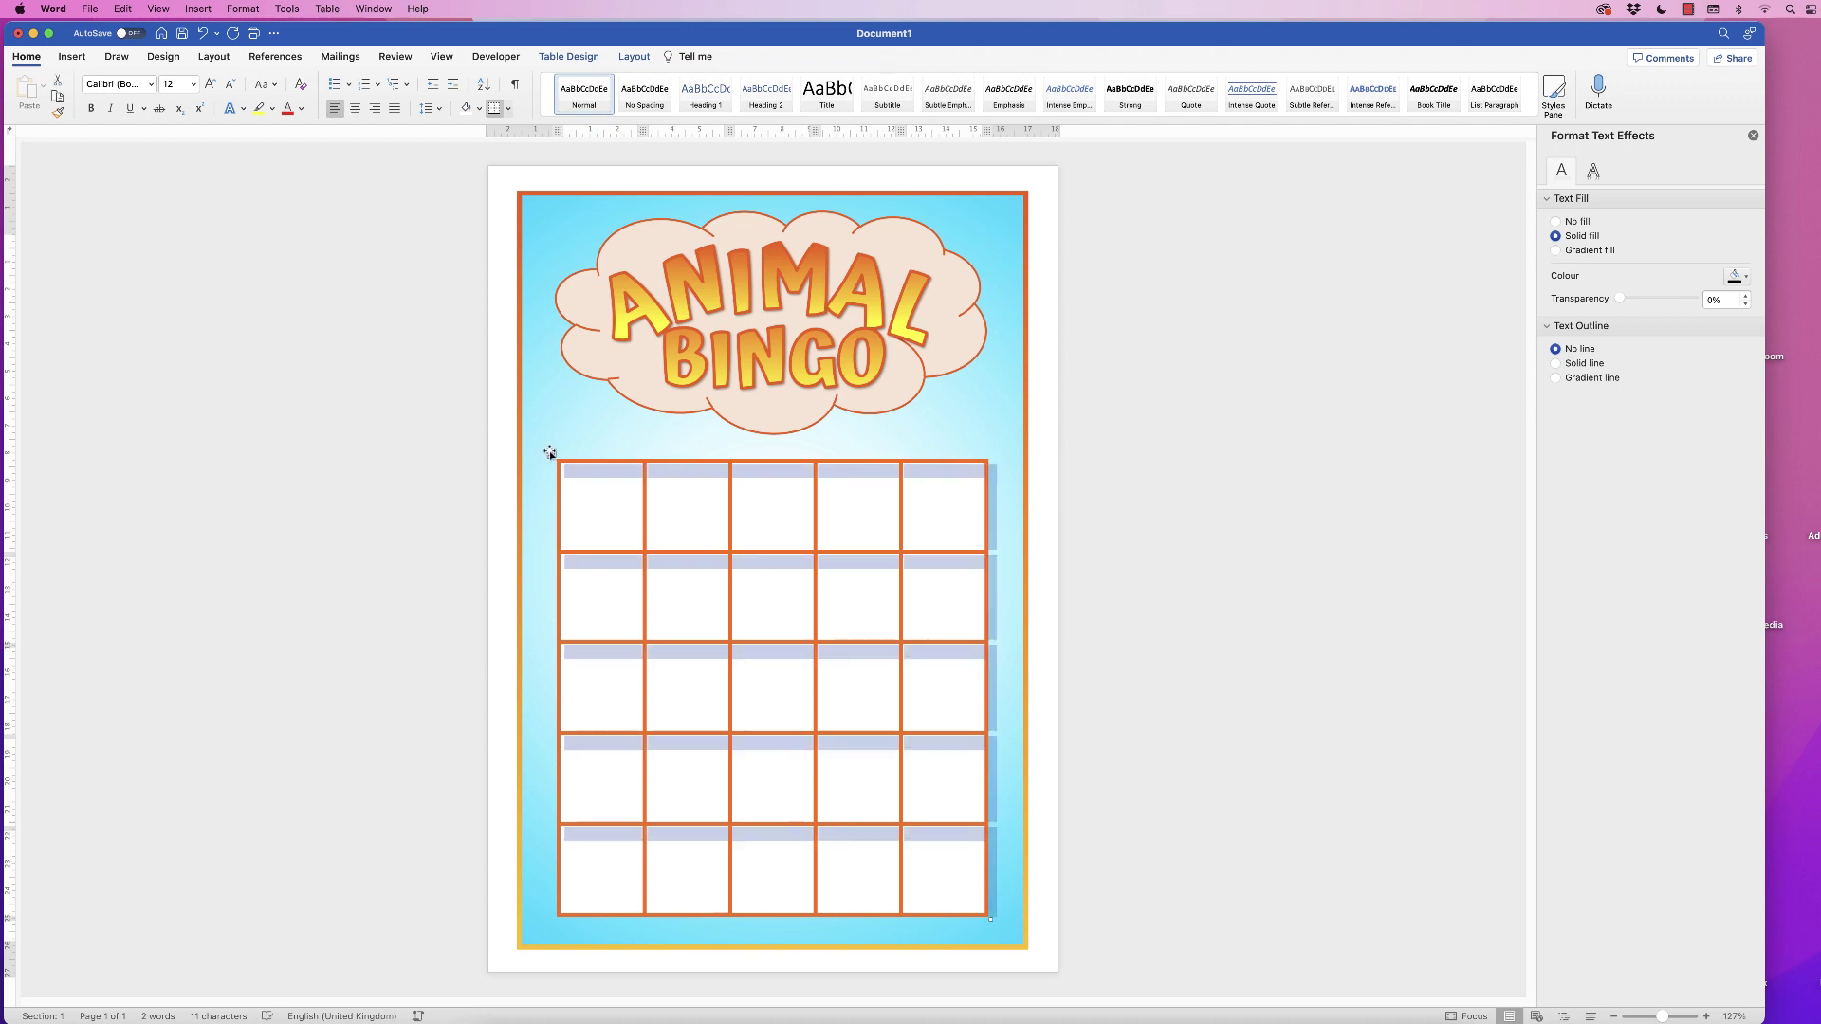
pyautogui.click(631, 57)
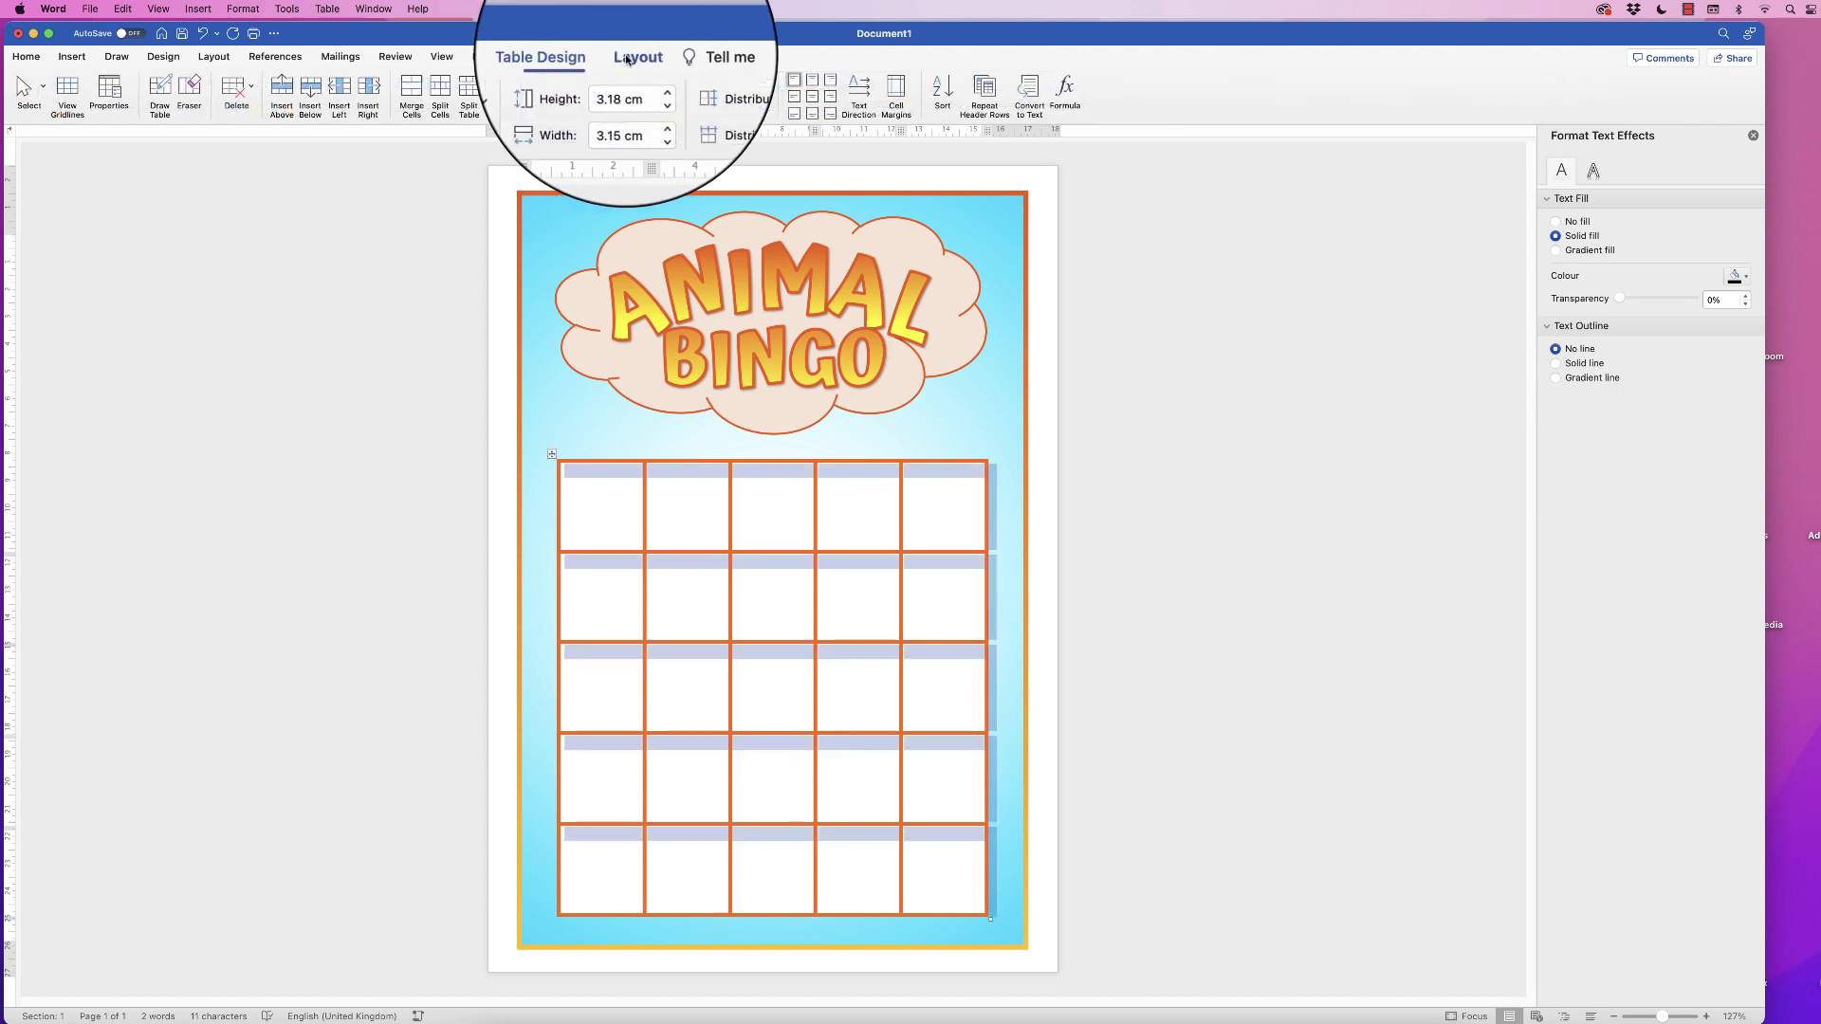
pyautogui.click(809, 108)
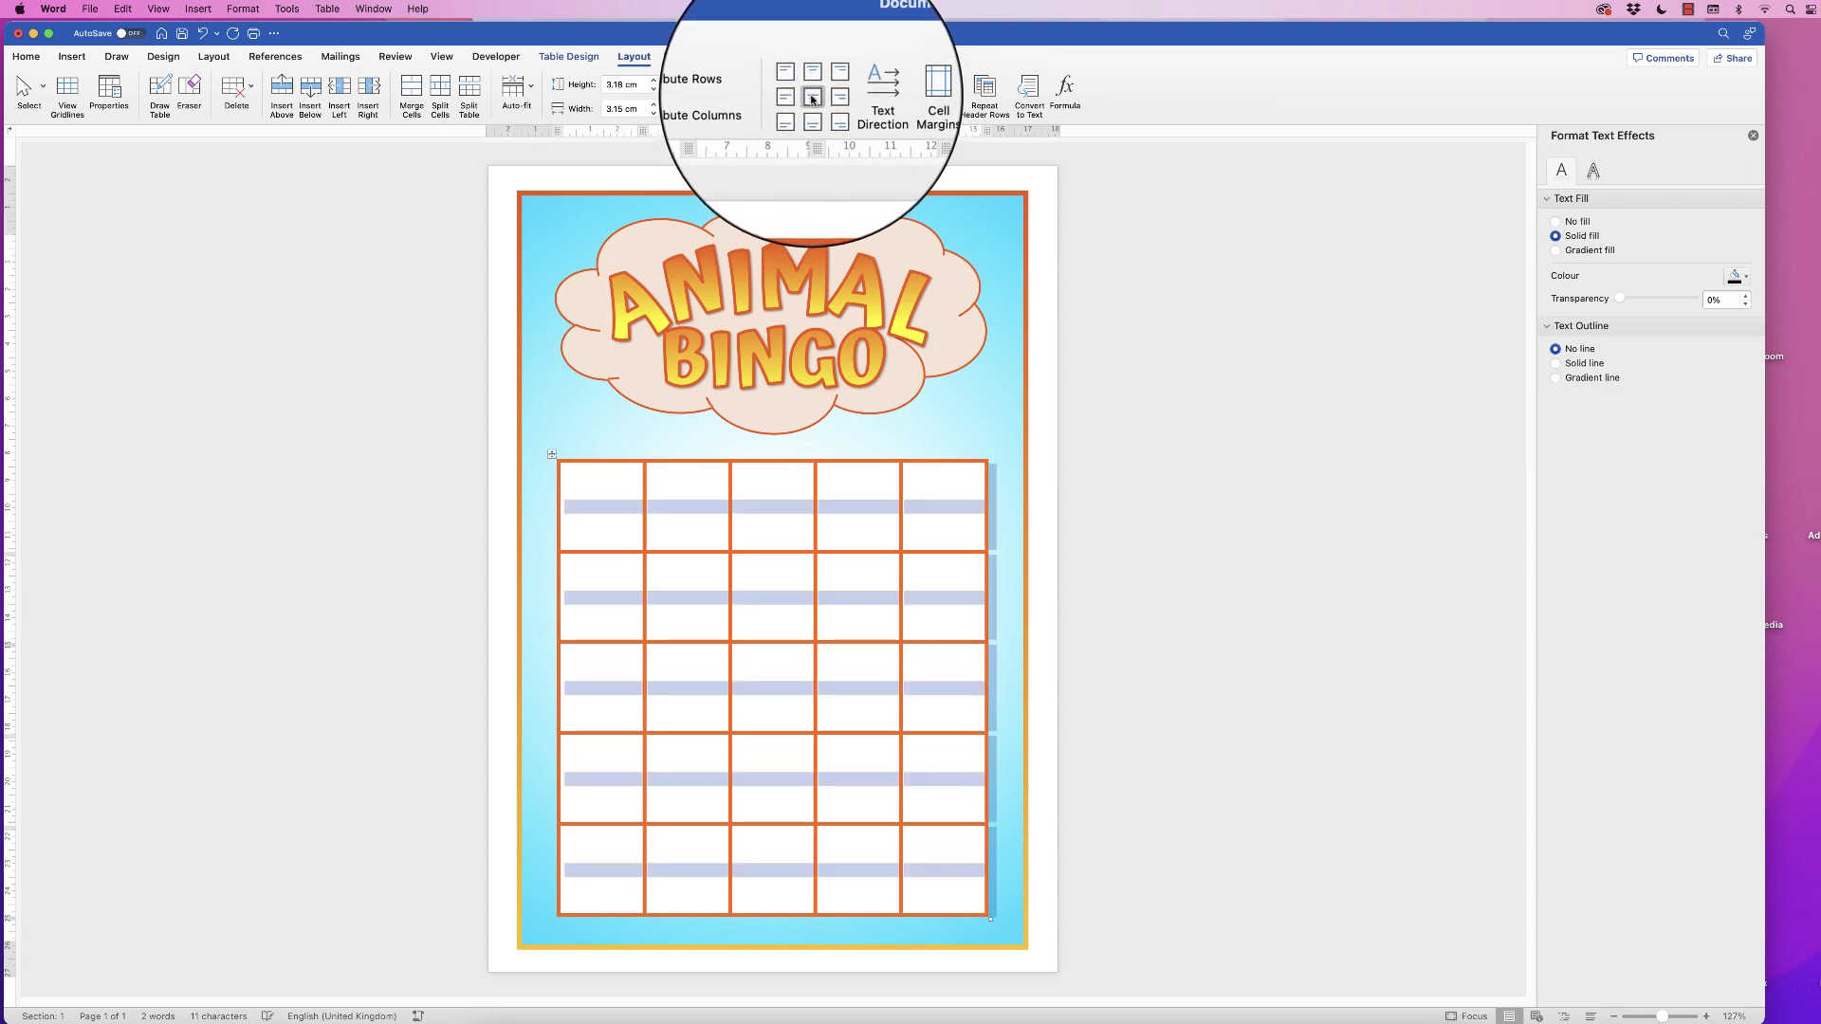
# Enter FROG in the first cell of the bingo table.
pyautogui.click(607, 505)
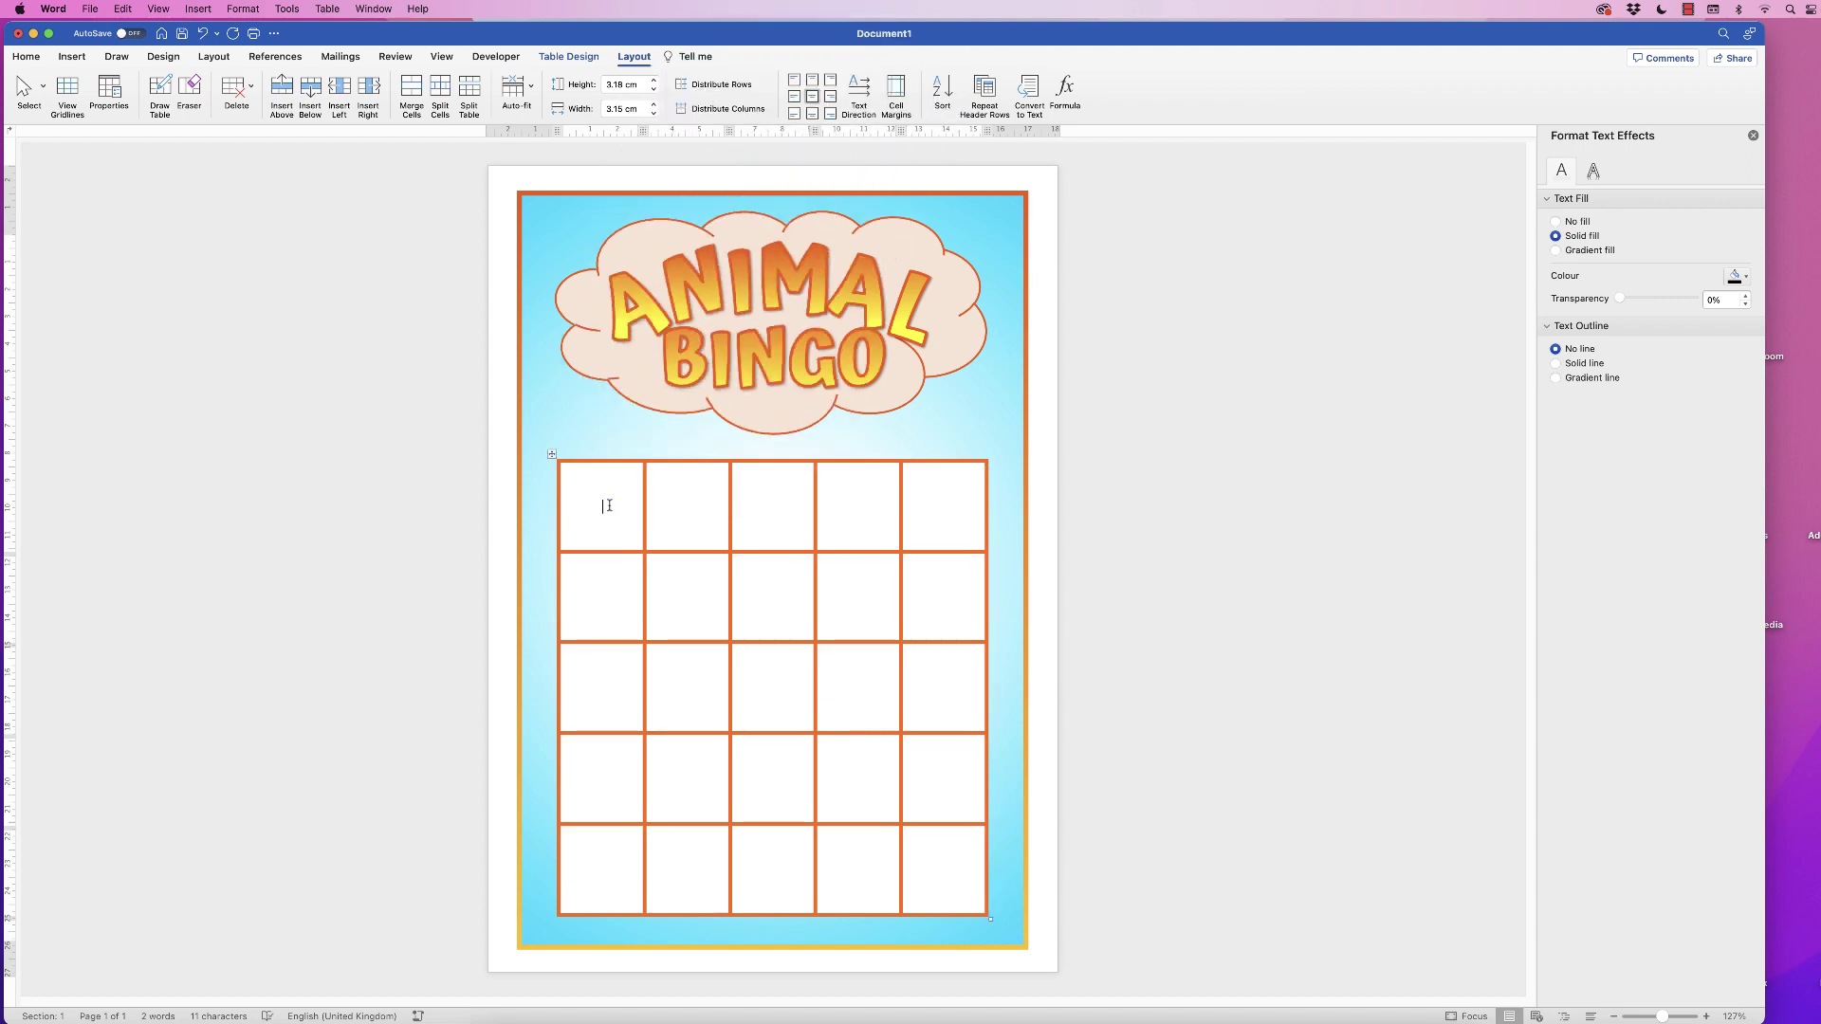
pyautogui.write('FROG')
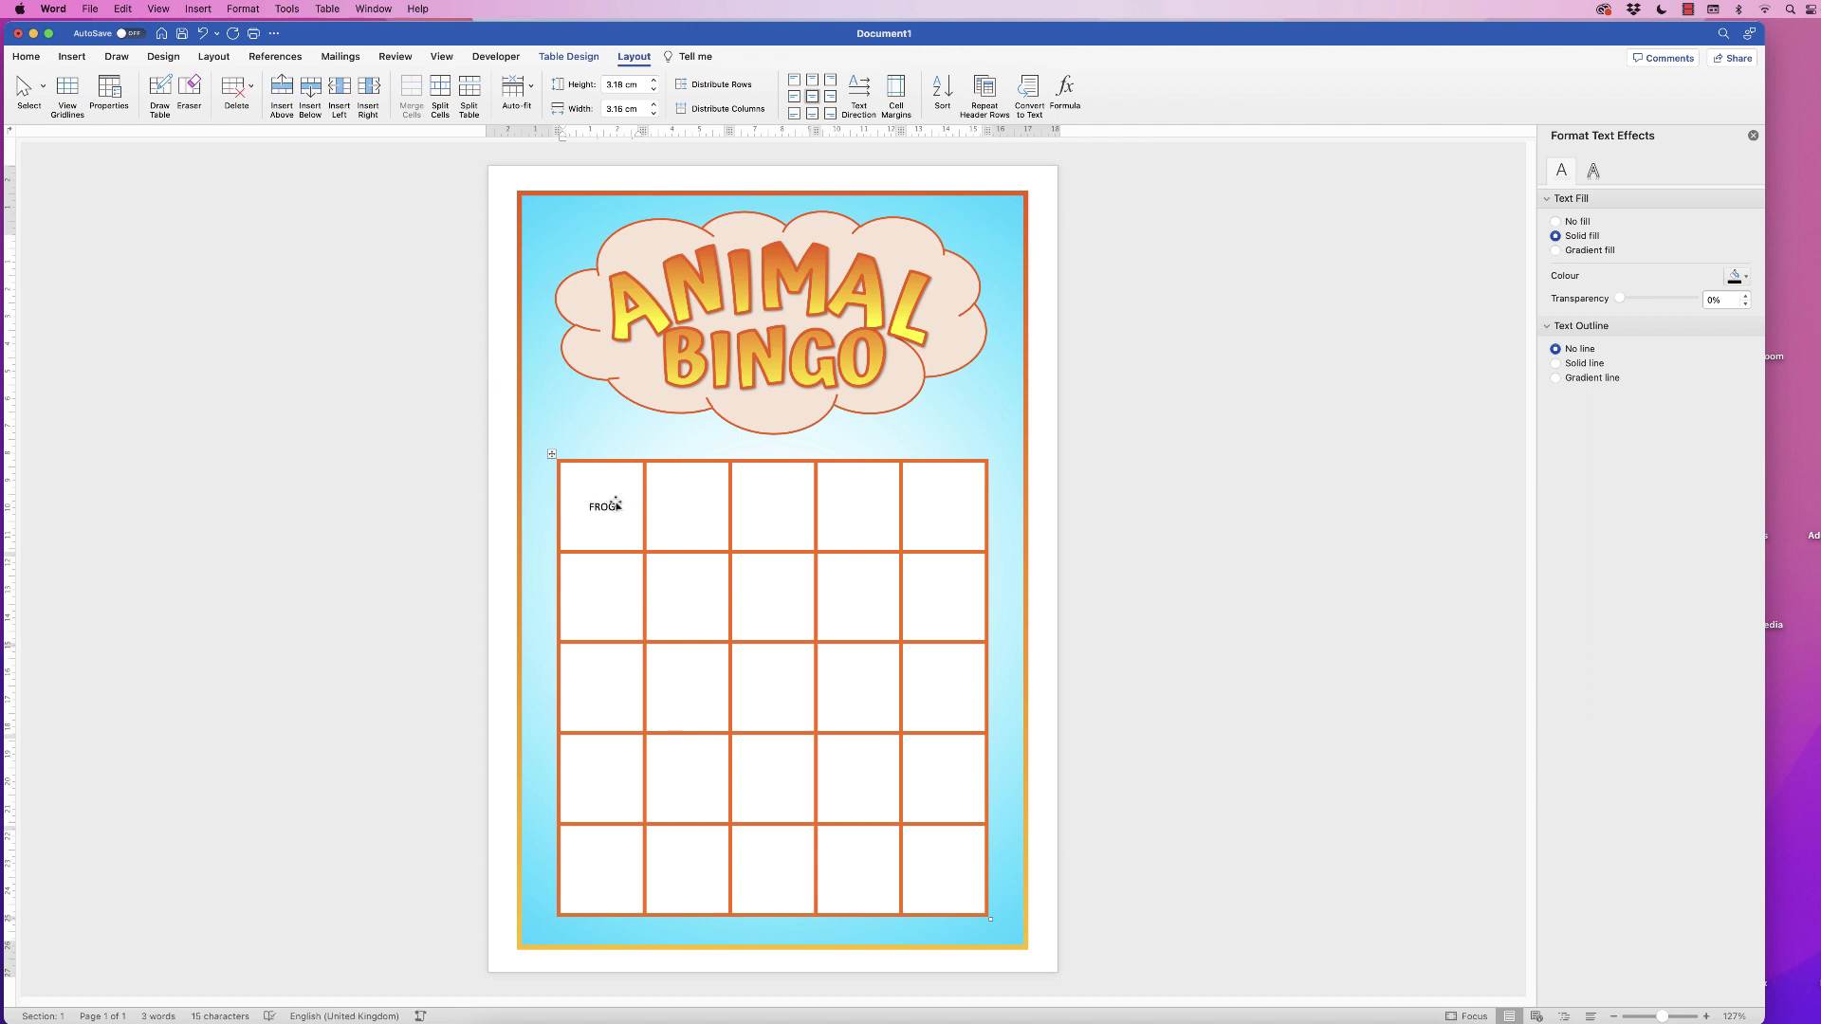
# Set the font size of the whole bingo table to 18.
pyautogui.click(550, 453)
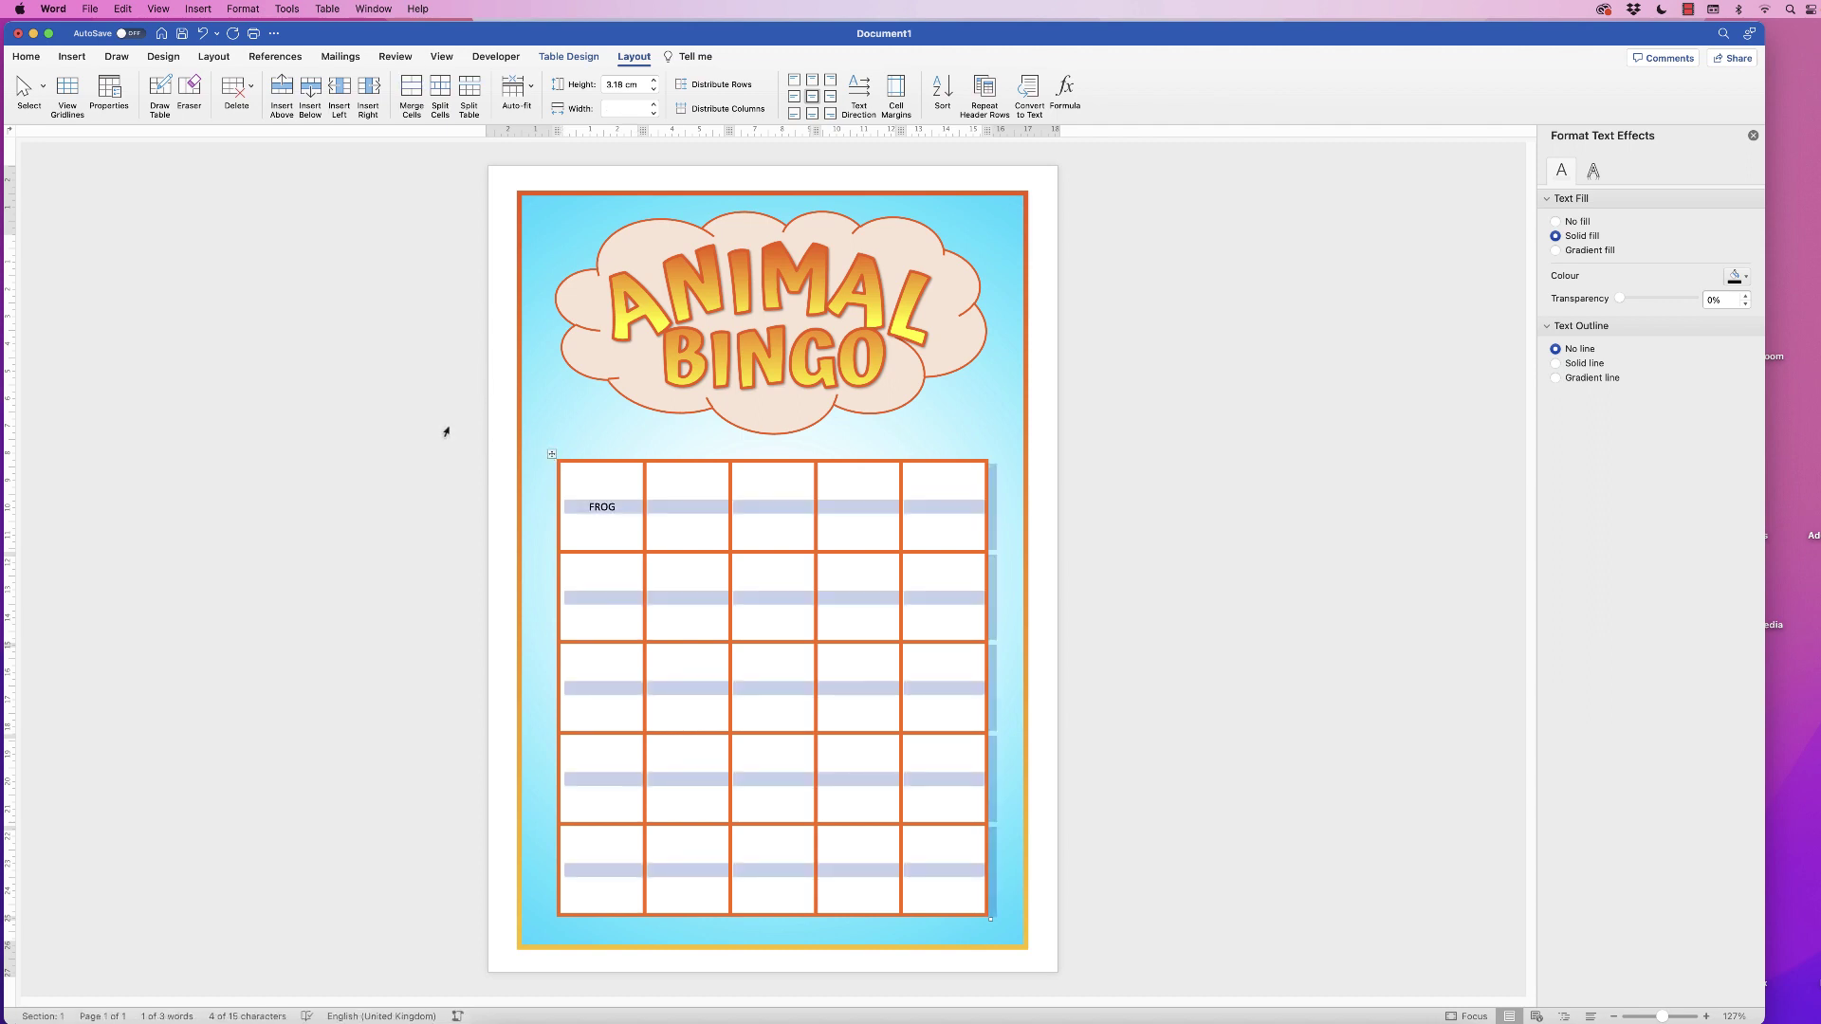
pyautogui.click(27, 59)
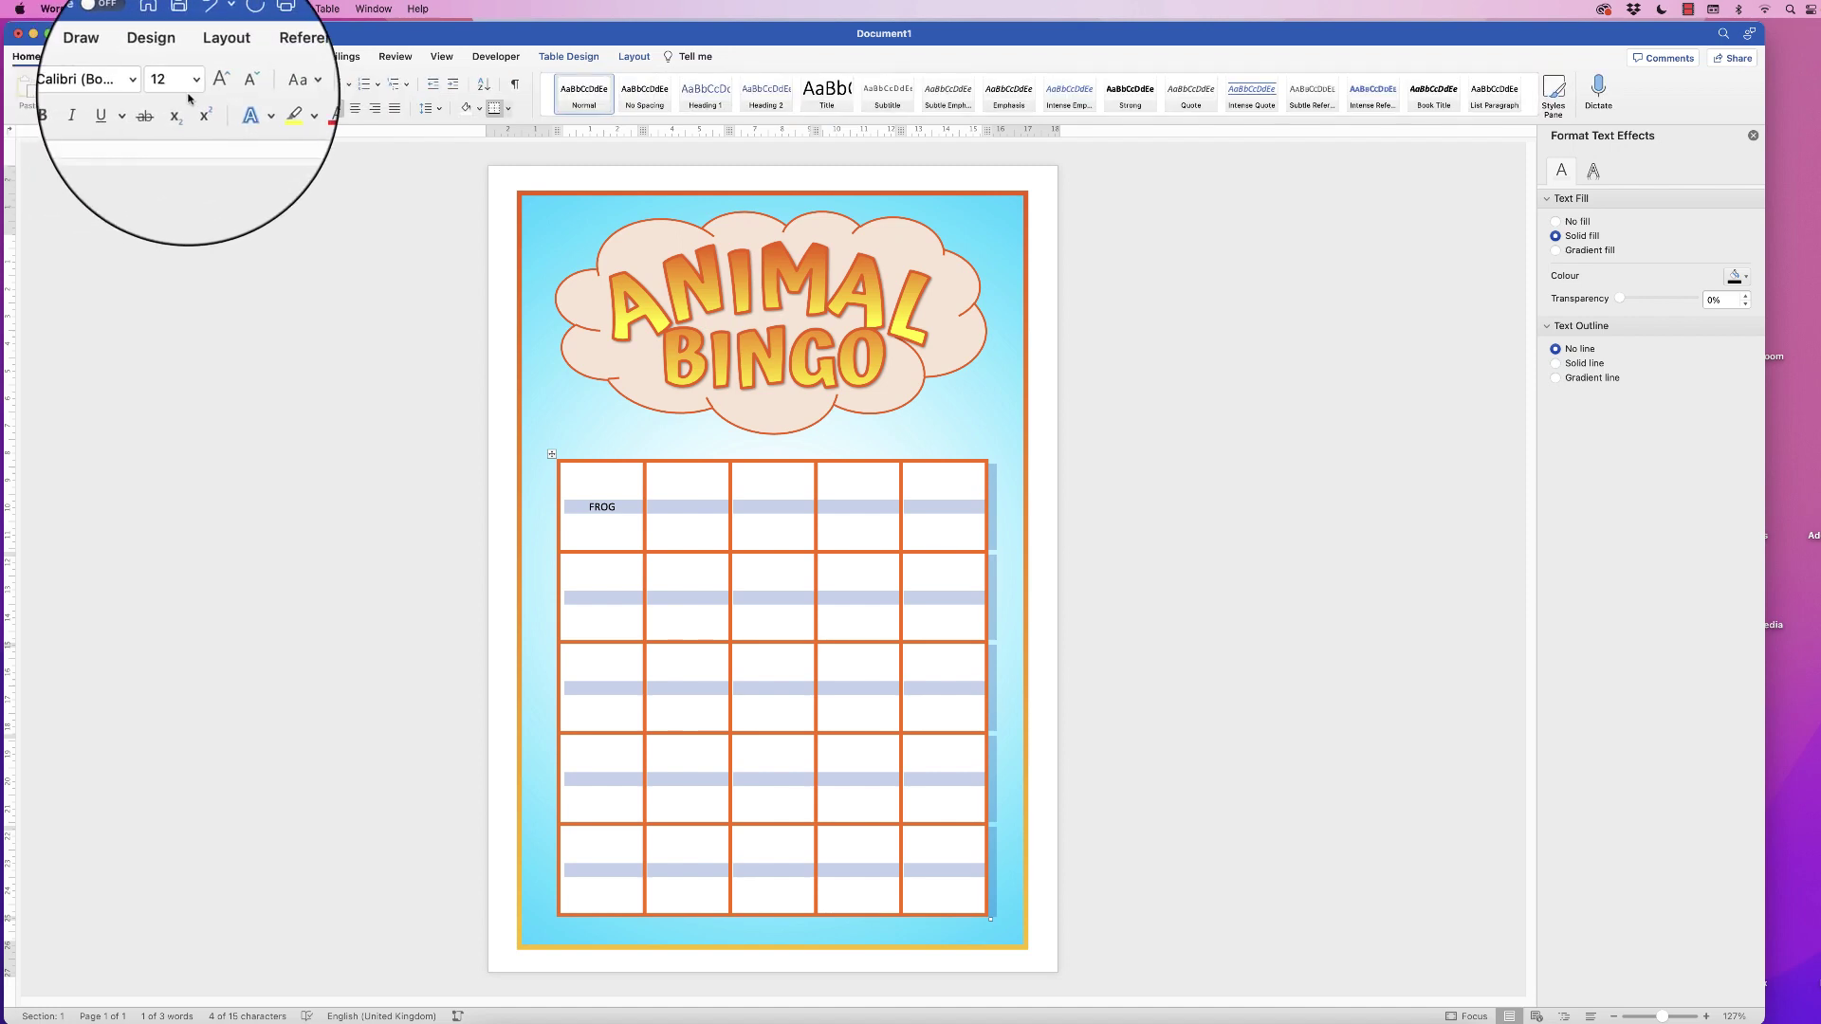
pyautogui.click(194, 86)
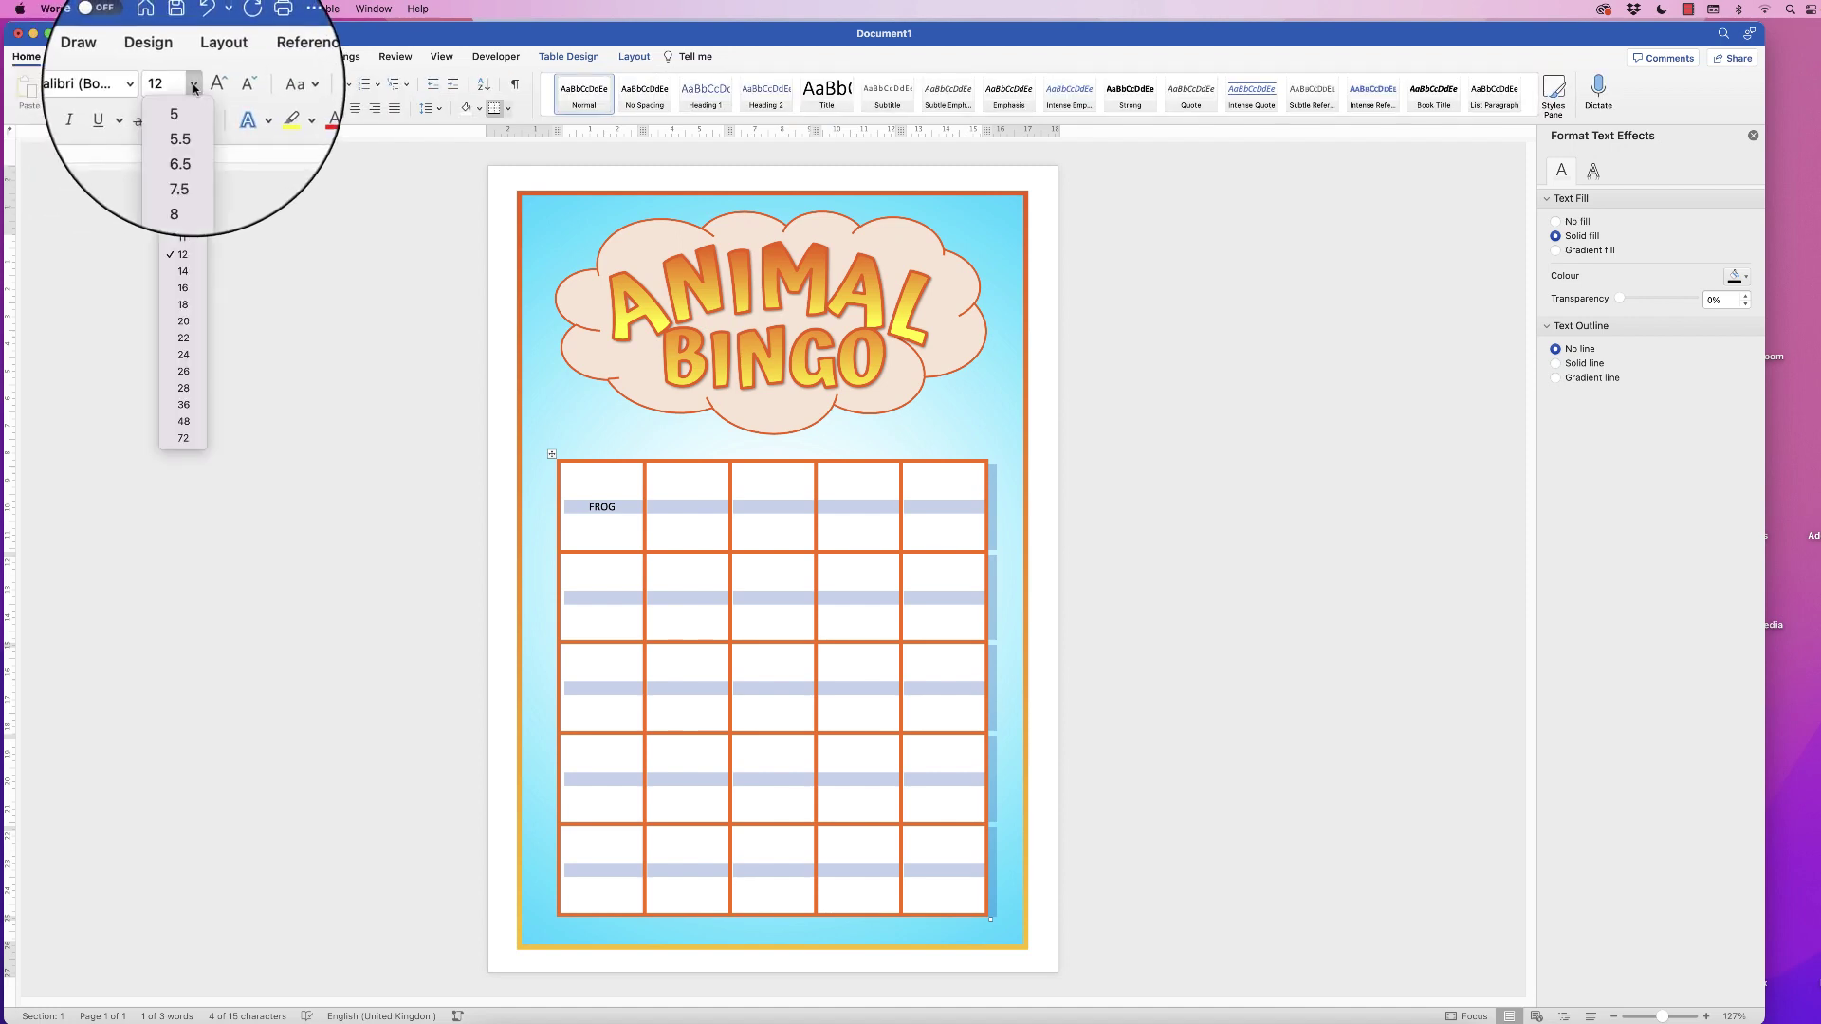
pyautogui.click(184, 304)
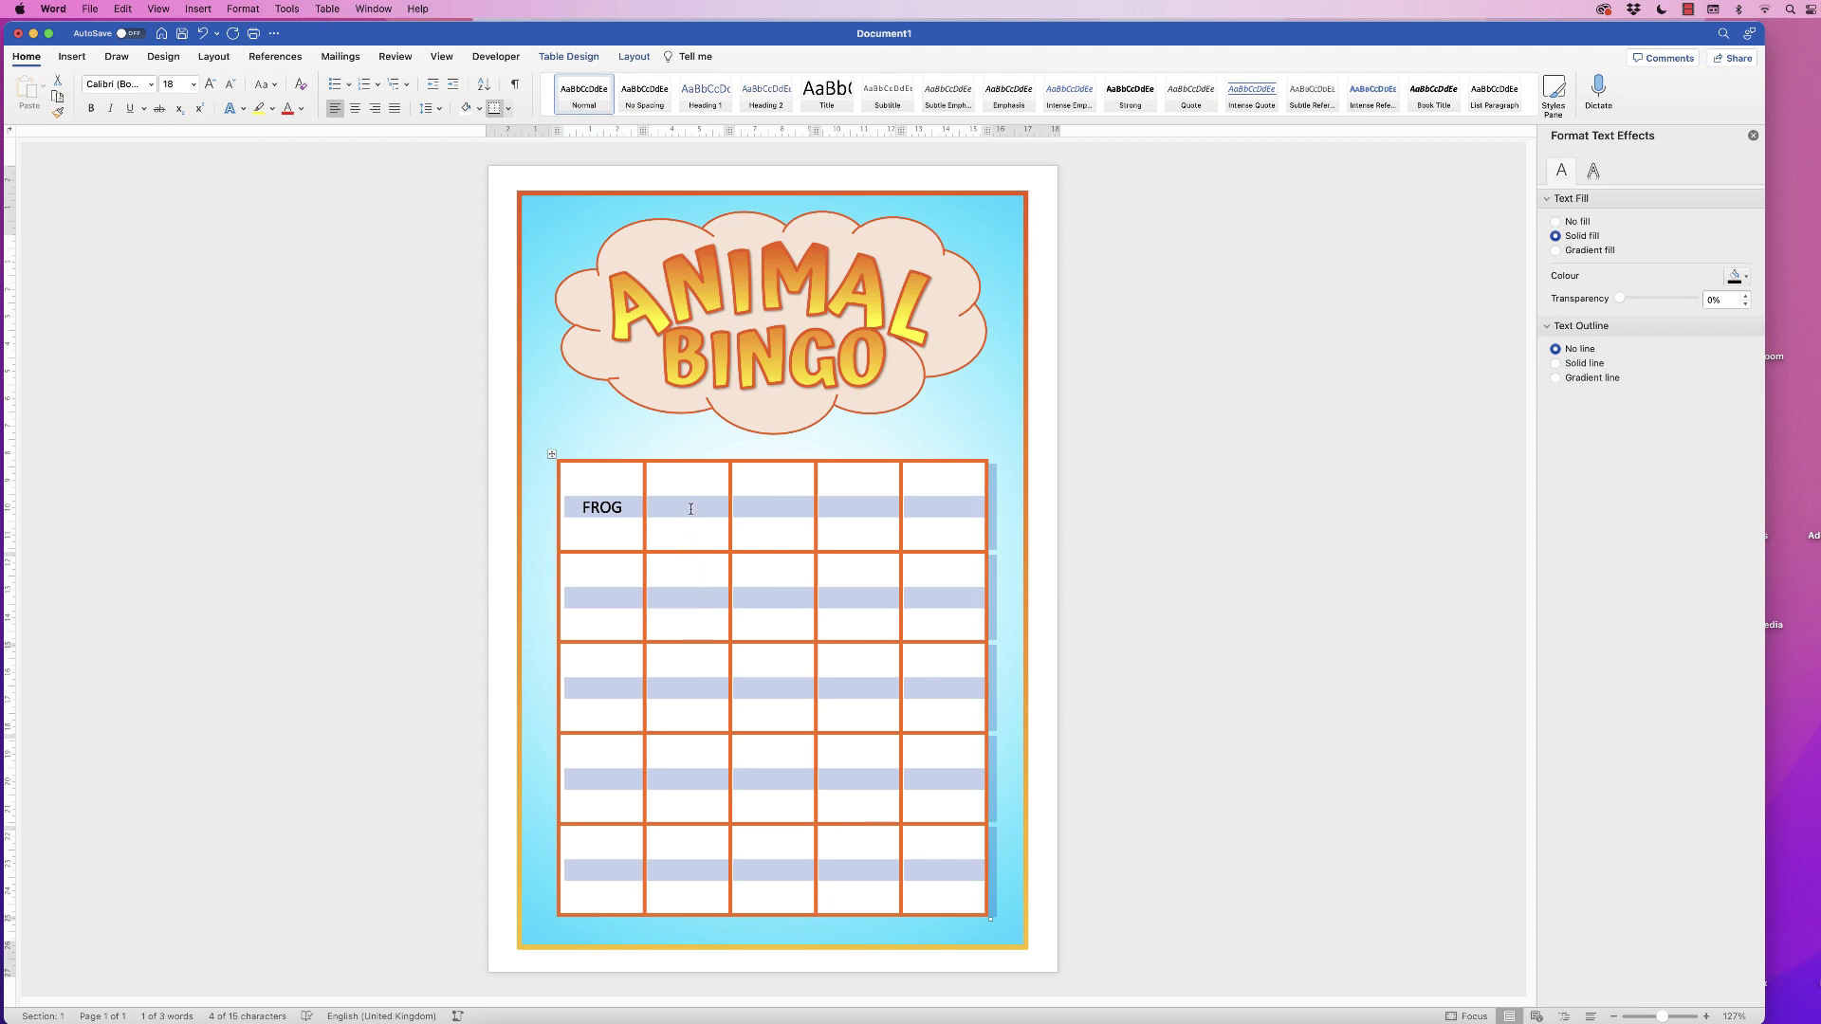
# Search the stock icons for ANIMALS and insert the outlined cat icon in the first row's second cell.
pyautogui.click(691, 509)
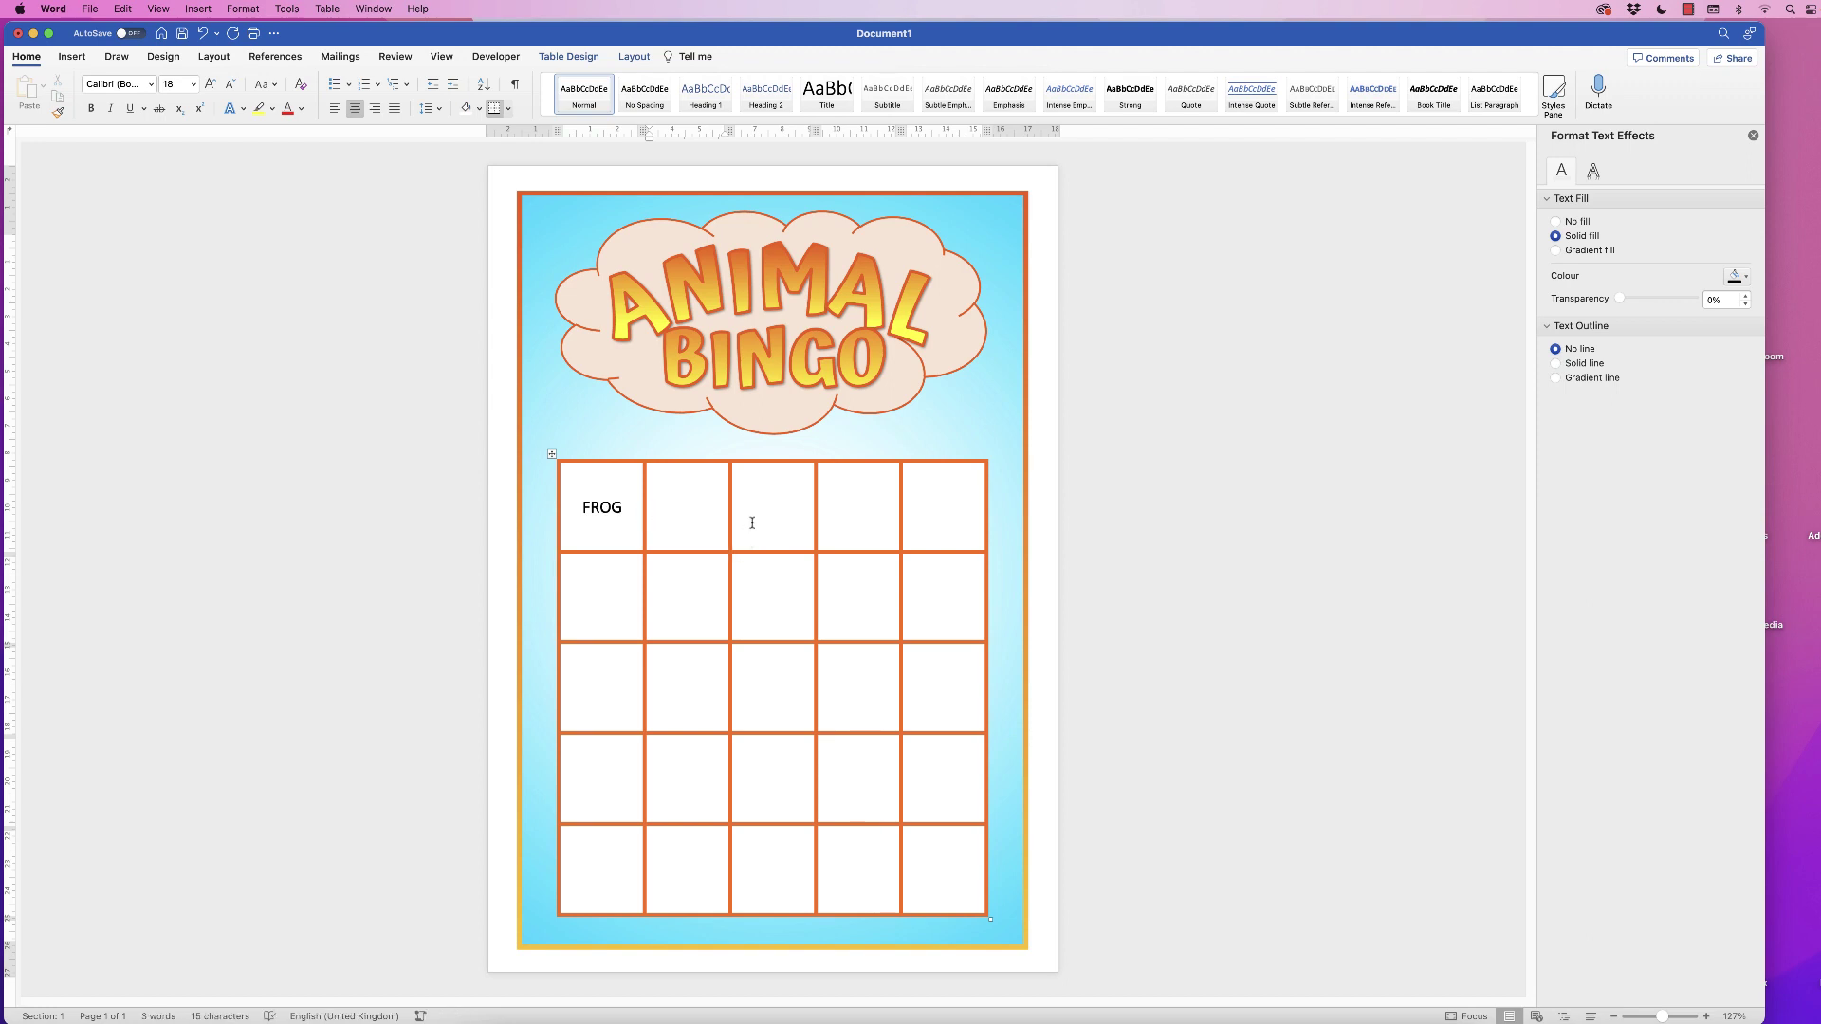
pyautogui.click(74, 57)
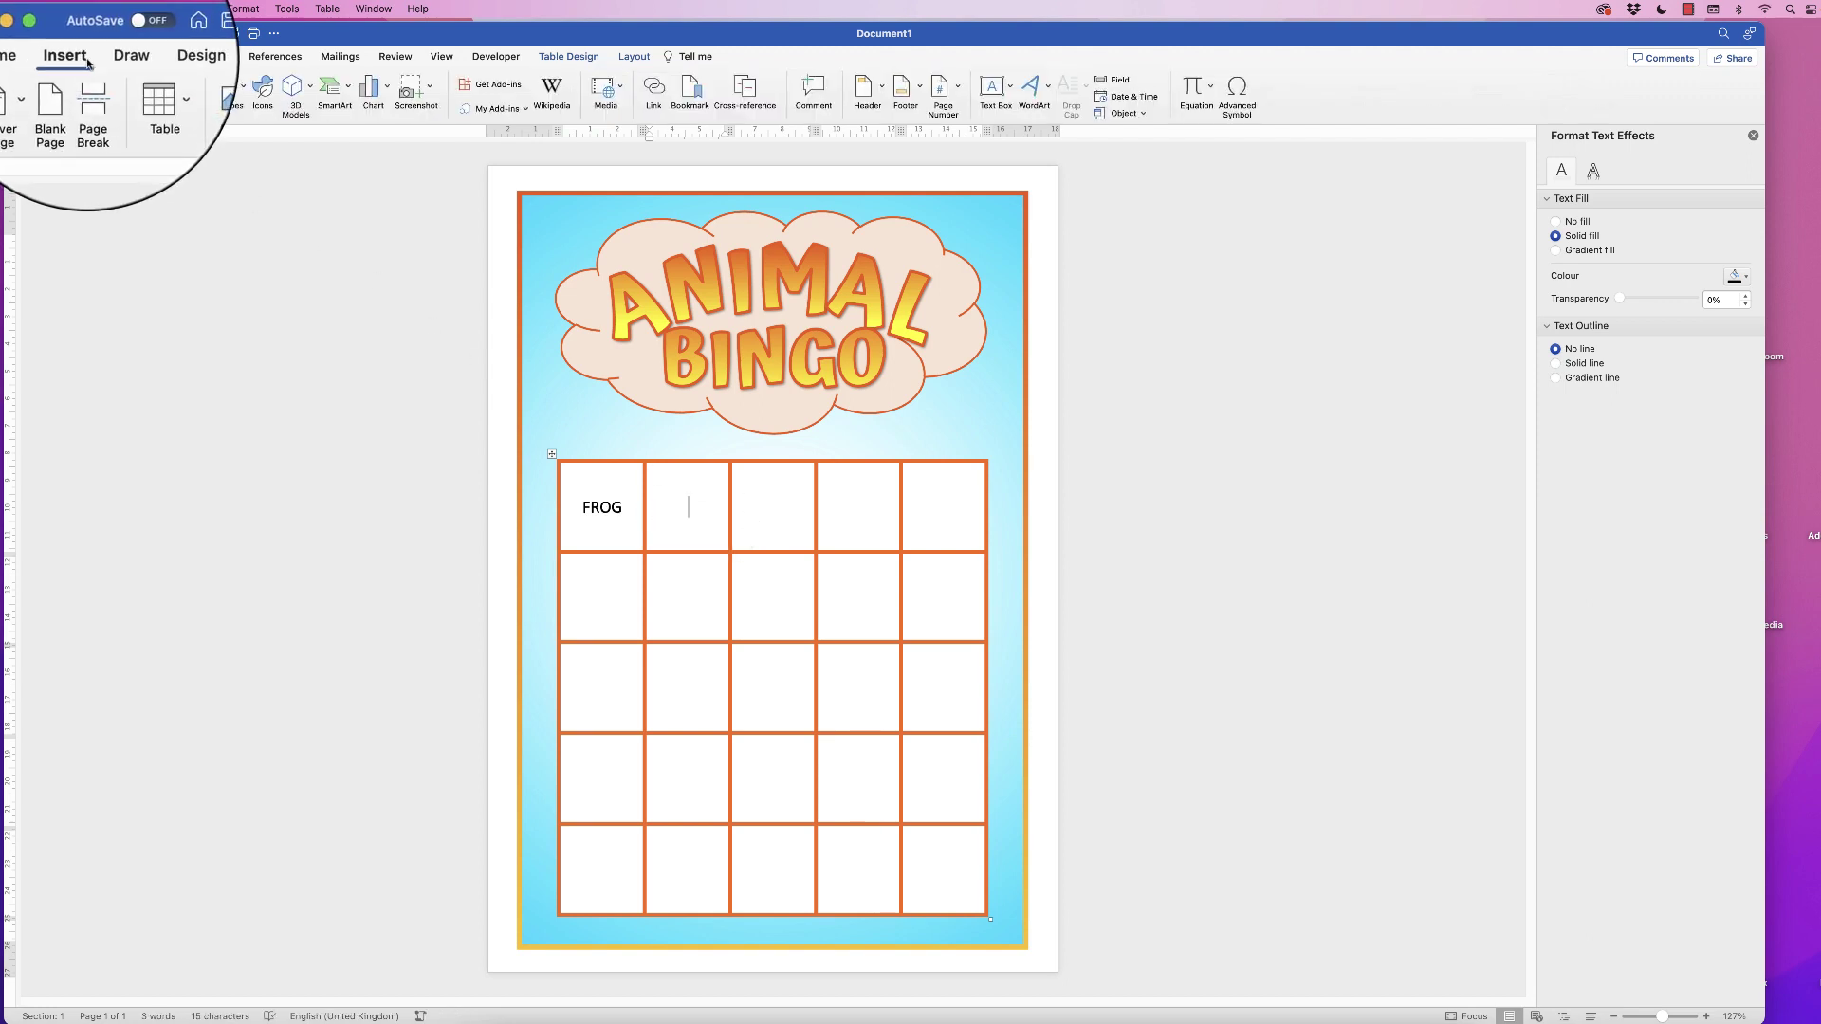
pyautogui.click(264, 92)
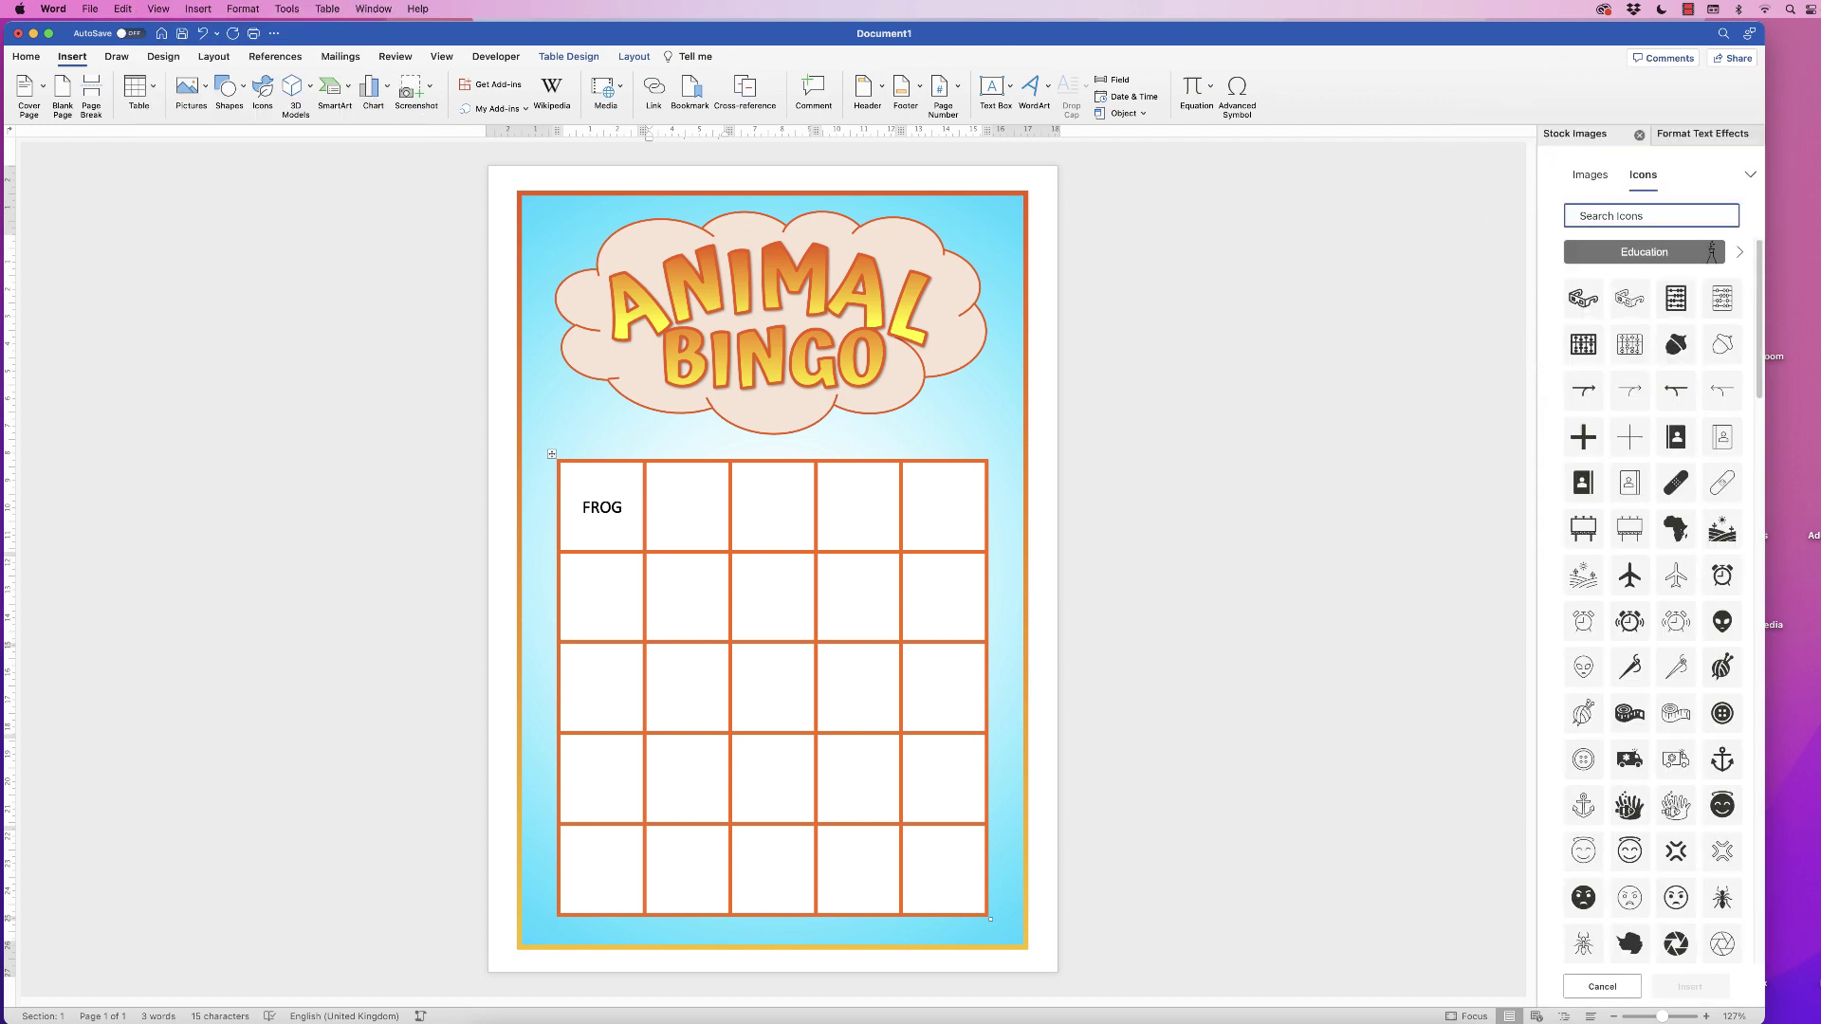
pyautogui.write('ANIMALS')
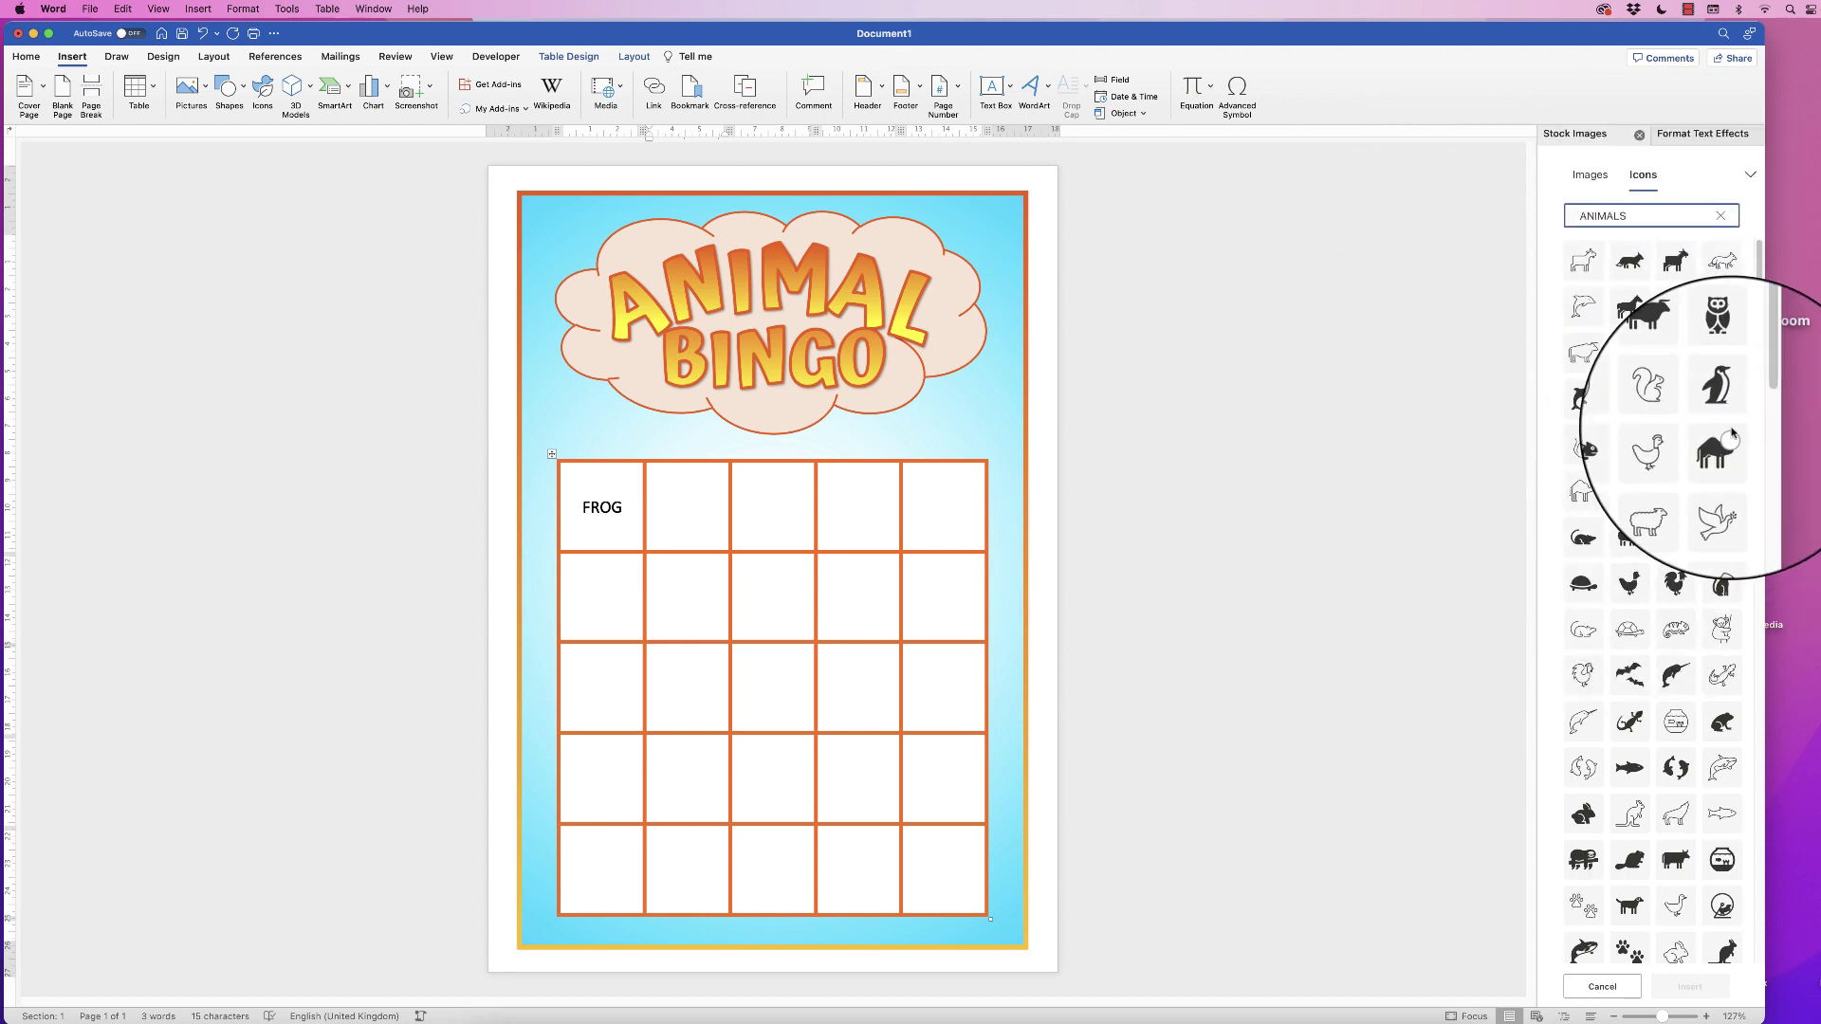
pyautogui.moveTo(1762, 395)
pyautogui.mouseDown()
pyautogui.moveTo(1766, 559)
pyautogui.moveTo(1753, 381)
pyautogui.mouseUp()
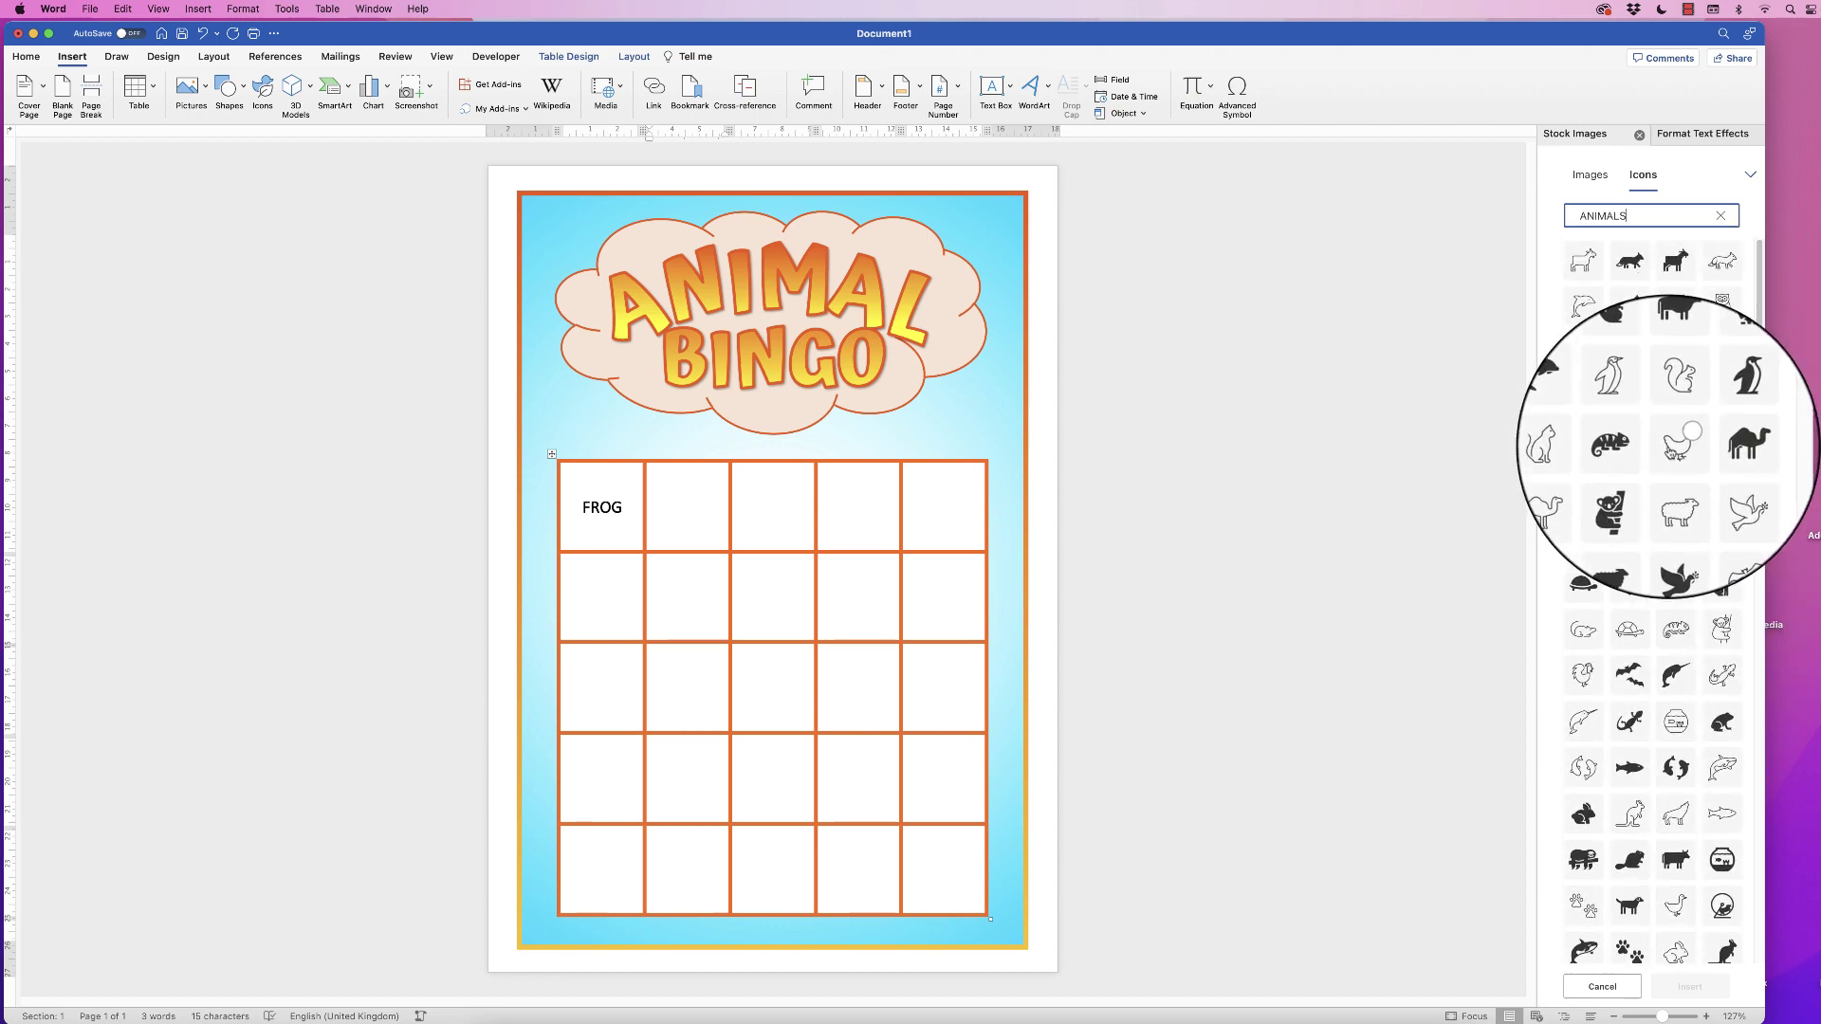
pyautogui.click(1585, 441)
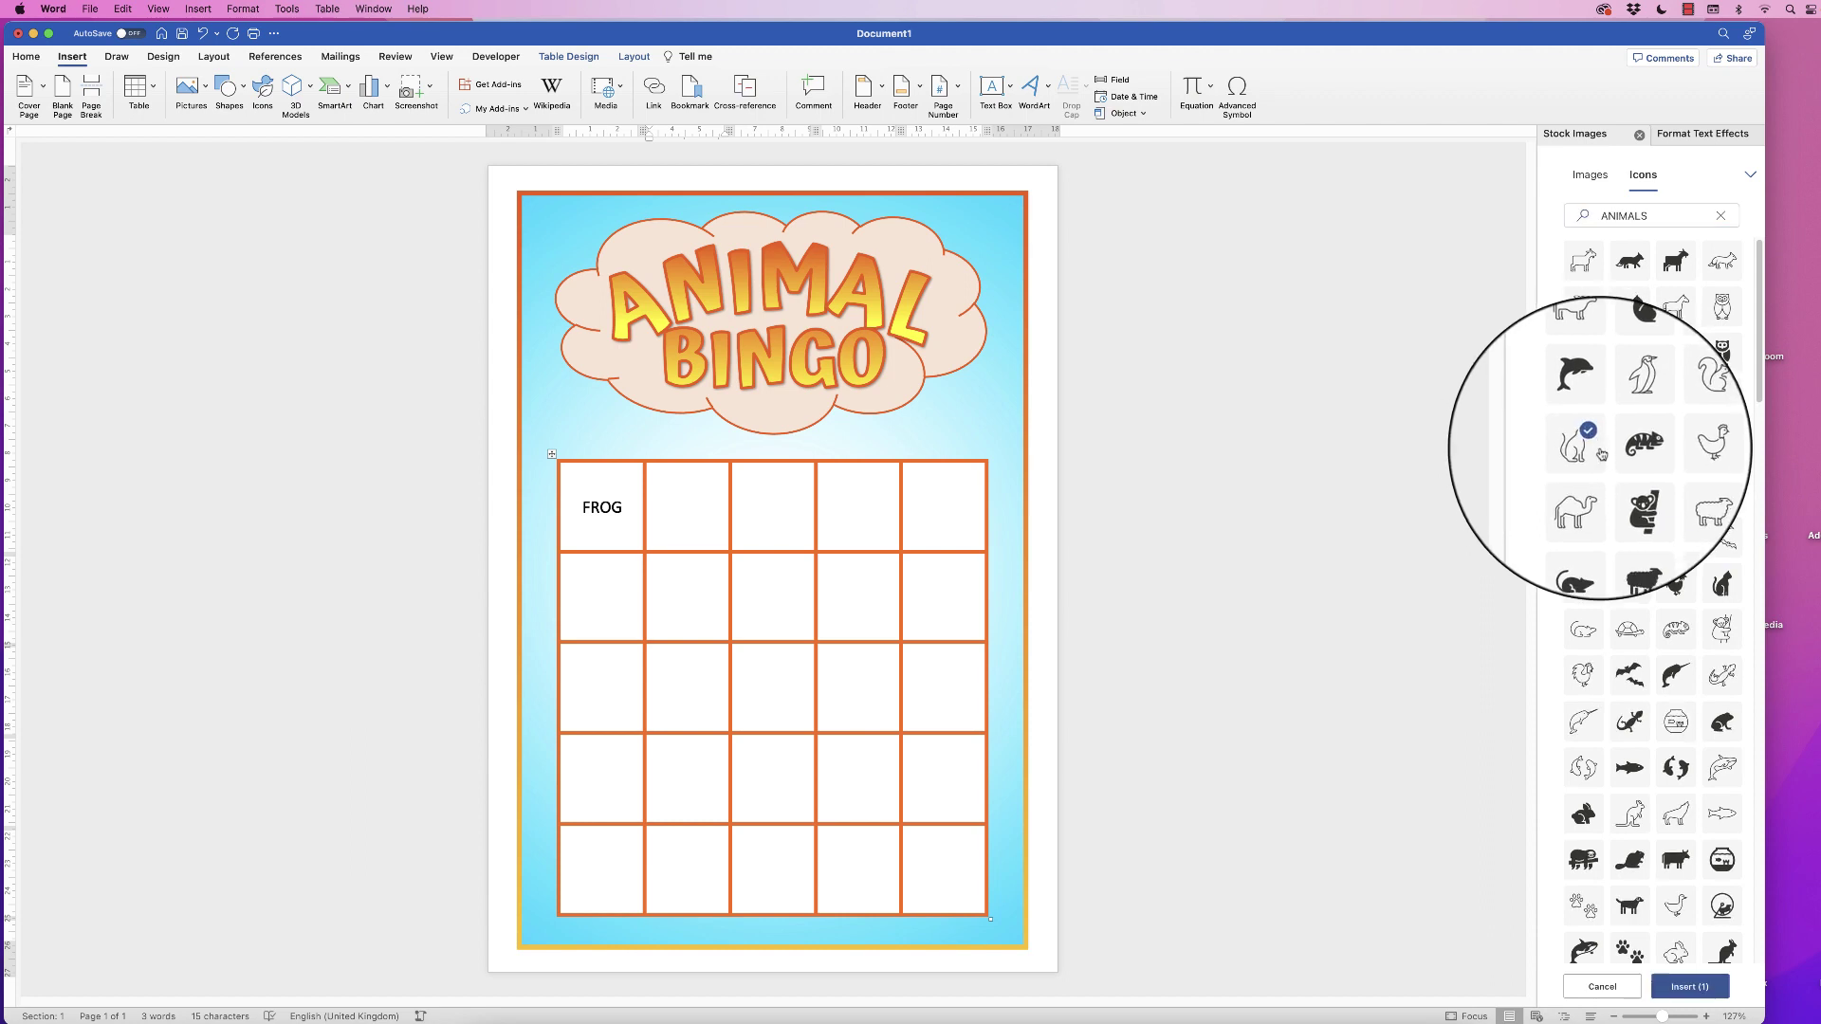
pyautogui.click(1690, 987)
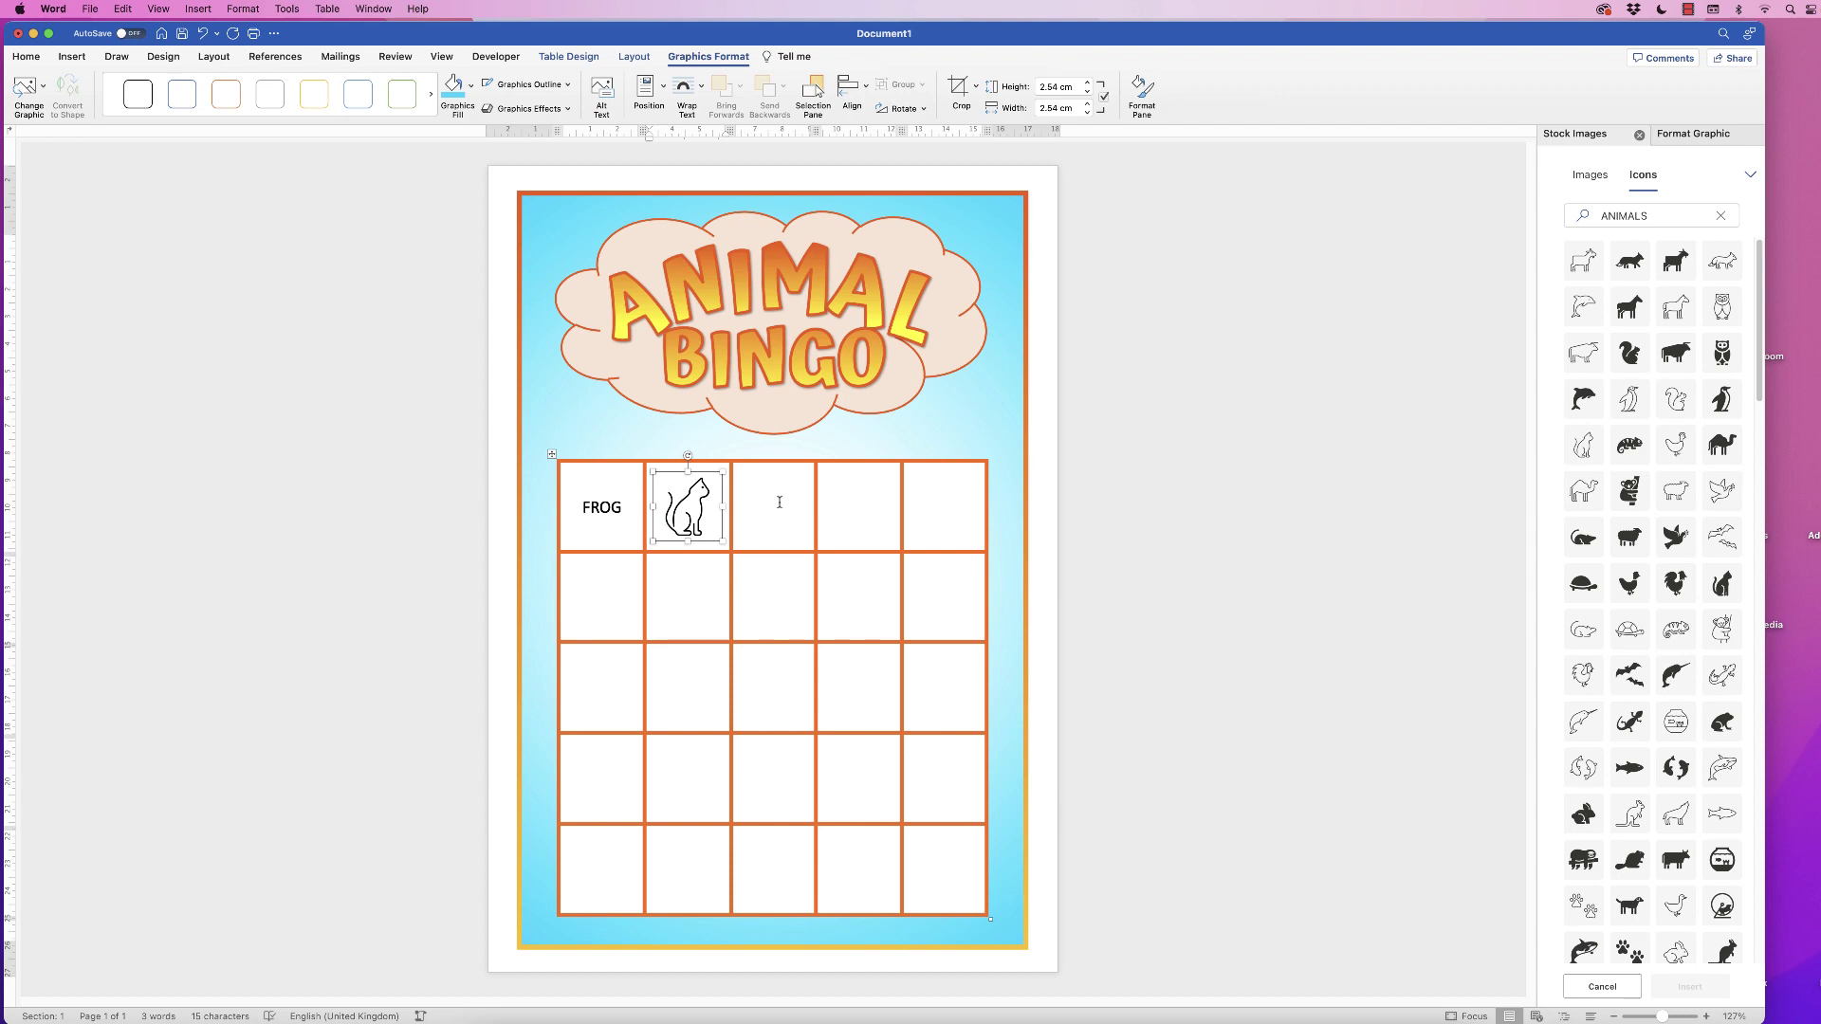
# Insert the solid penguin icon in the fourth row's third cell and enter APE in the second row's second cell.
pyautogui.click(780, 502)
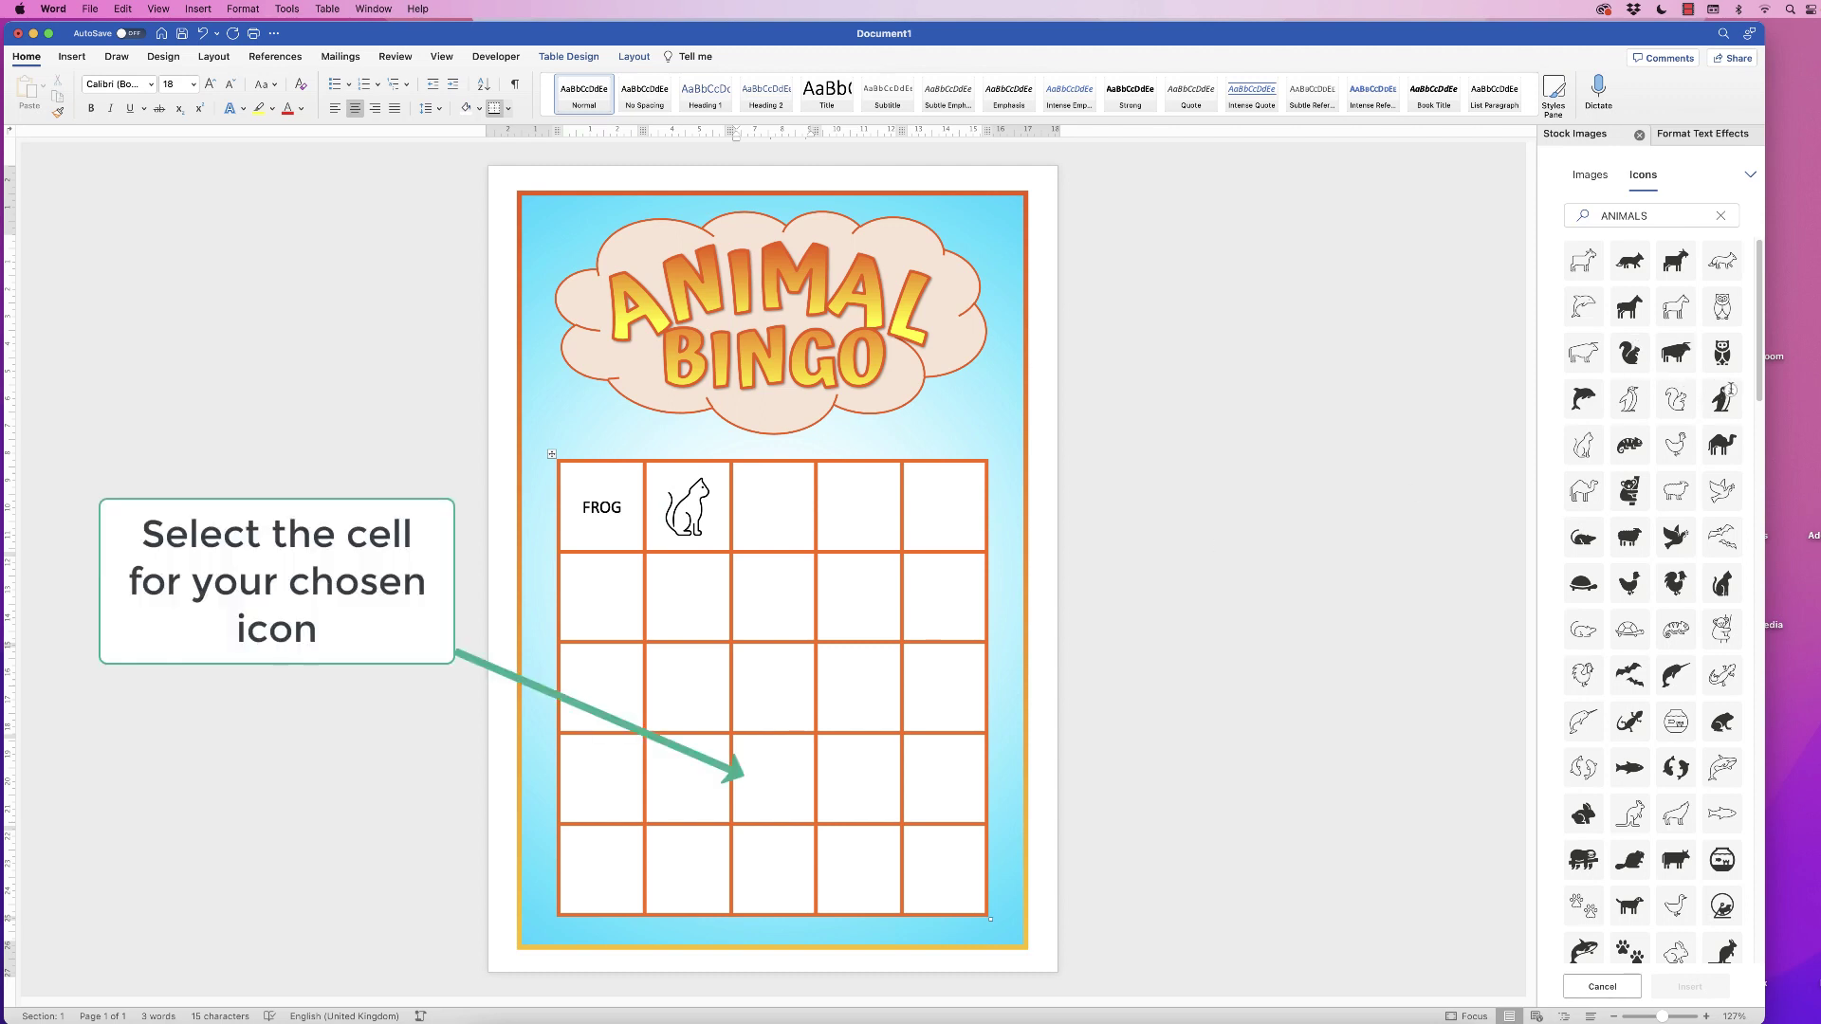
pyautogui.click(1721, 399)
pyautogui.click(1687, 986)
pyautogui.click(705, 580)
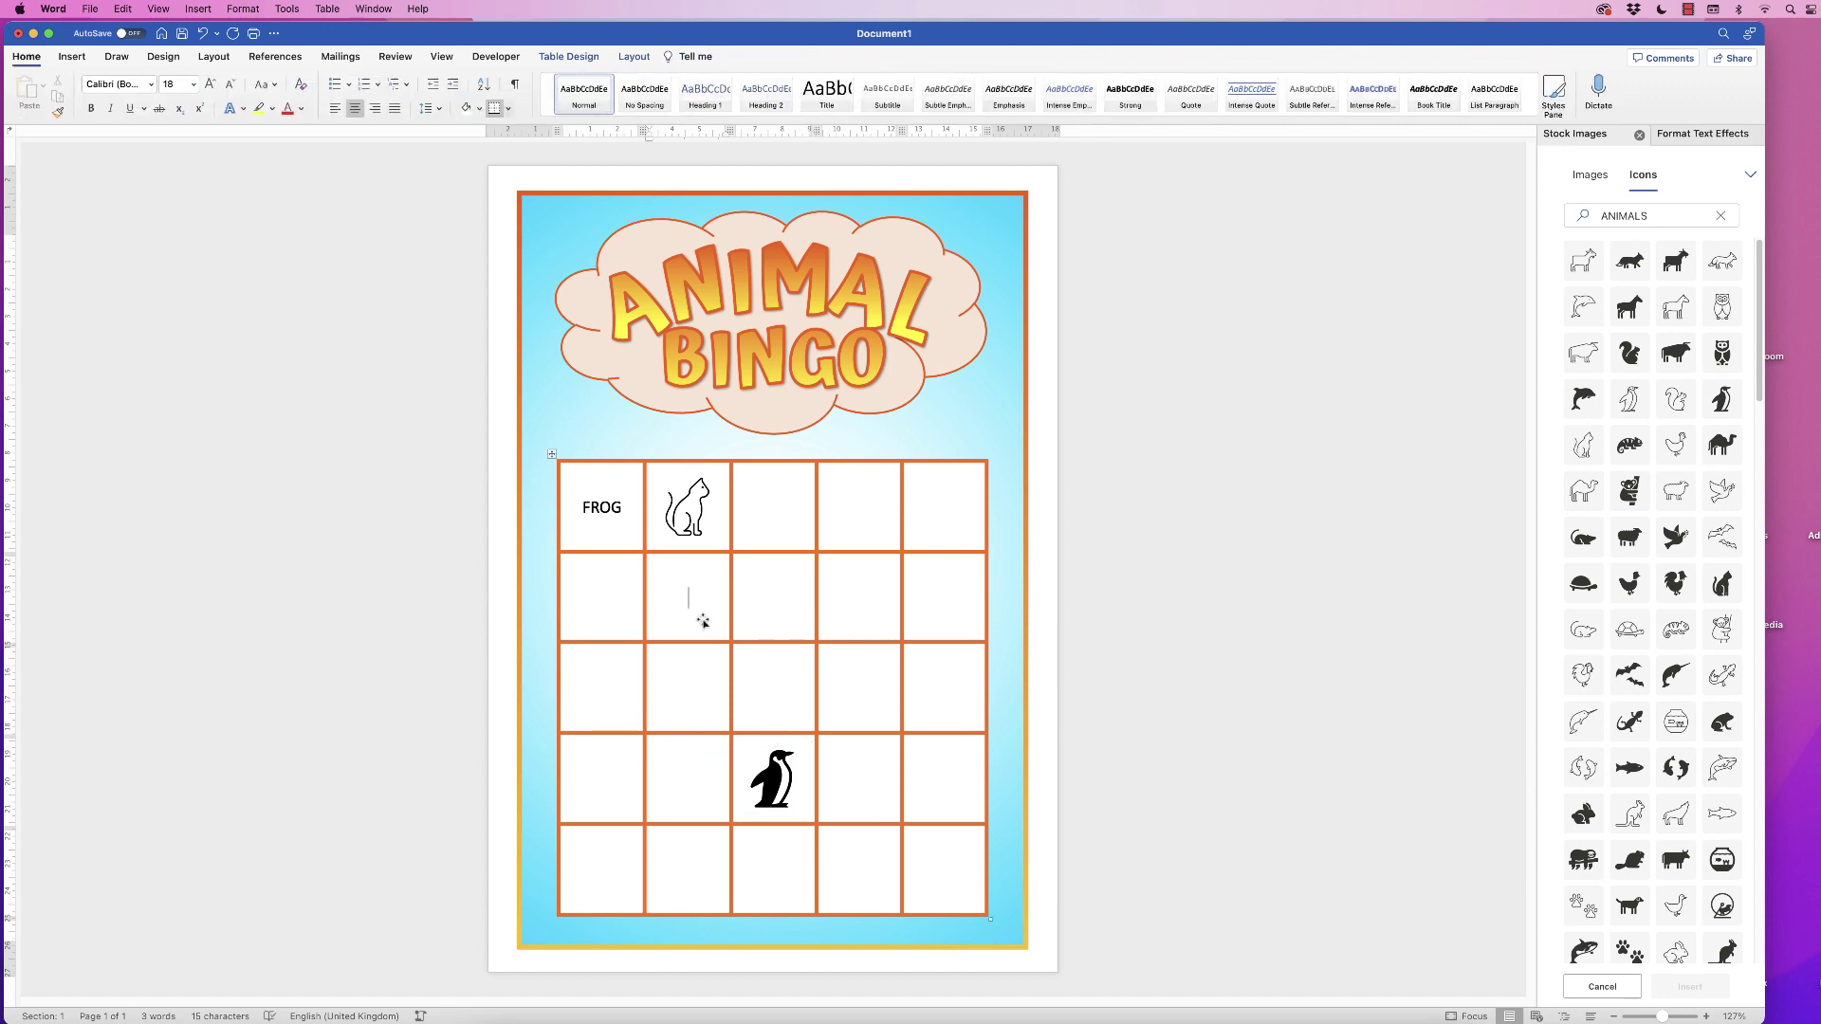
pyautogui.write('APE')
# Search the icons for RAT, insert the solid rat in the first row's third cell and enter BEE in the fourth.
pyautogui.click(1654, 215)
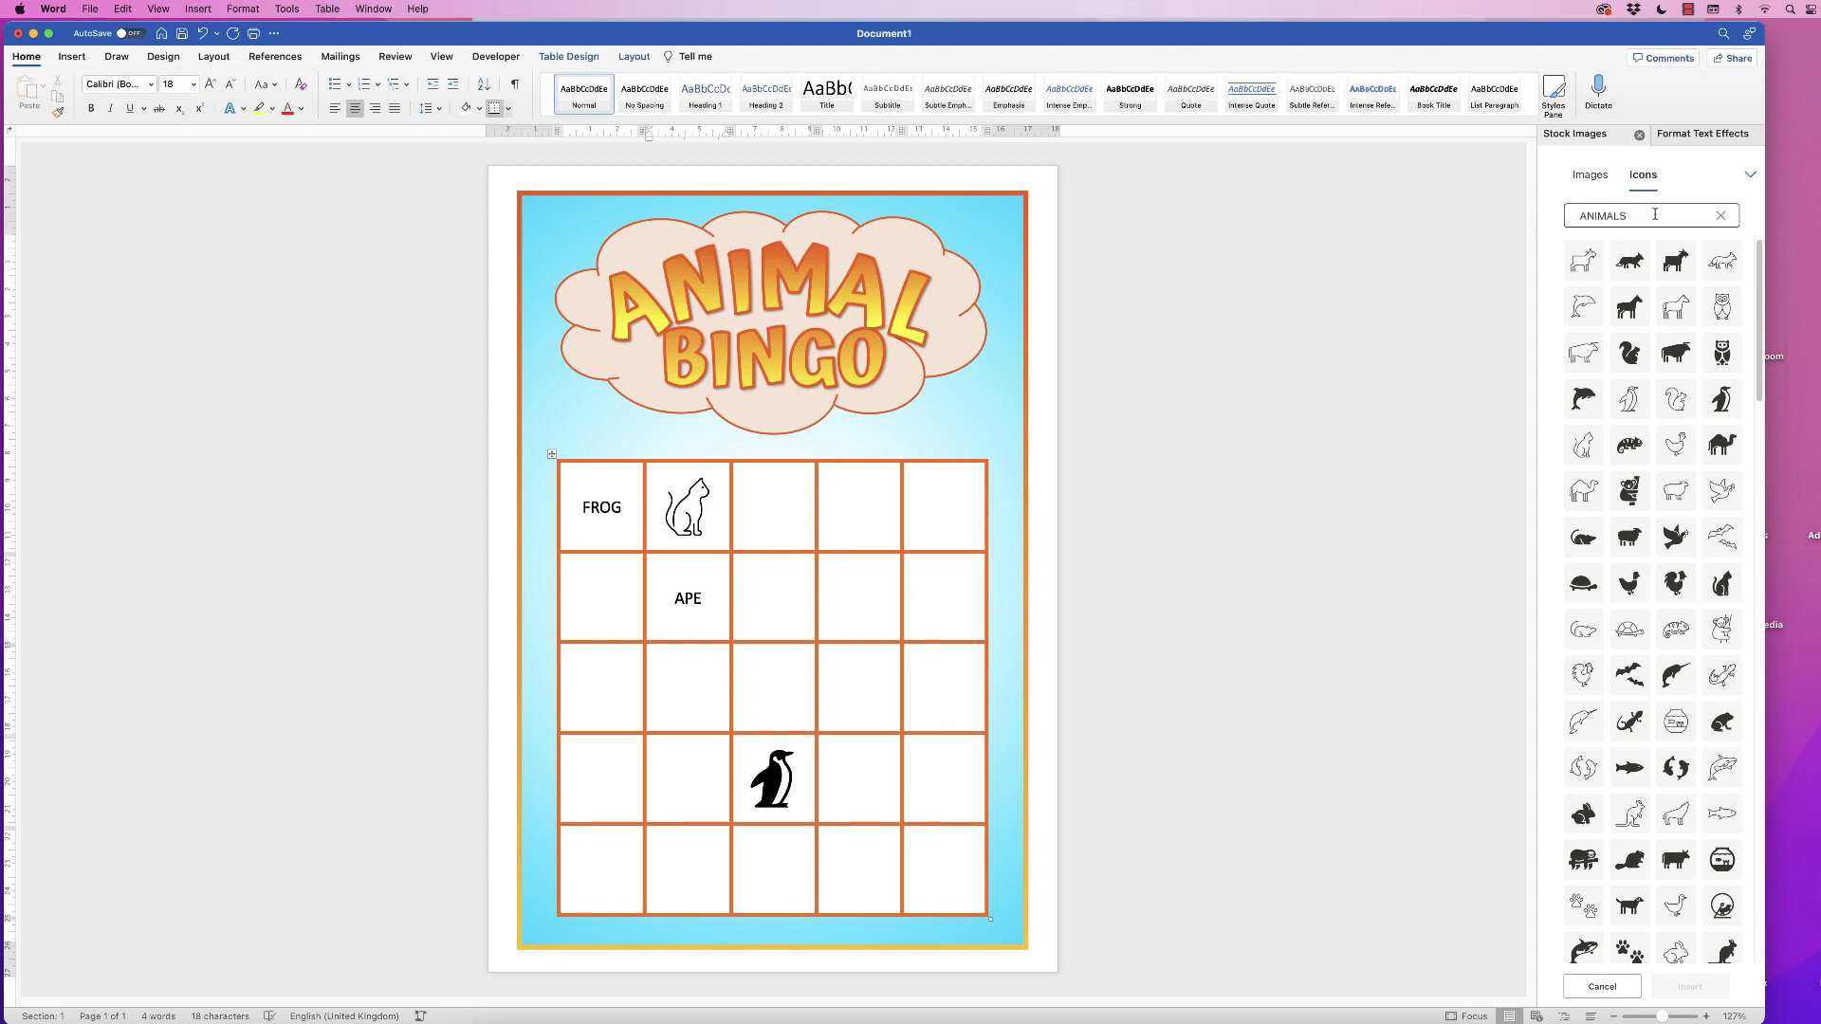
pyautogui.press('BackSpace')
pyautogui.press('BackSpace')
pyautogui.press('BackSpace')
pyautogui.press('BackSpace')
pyautogui.press('BackSpace')
pyautogui.press('BackSpace')
pyautogui.press('BackSpace')
pyautogui.write('RAT')
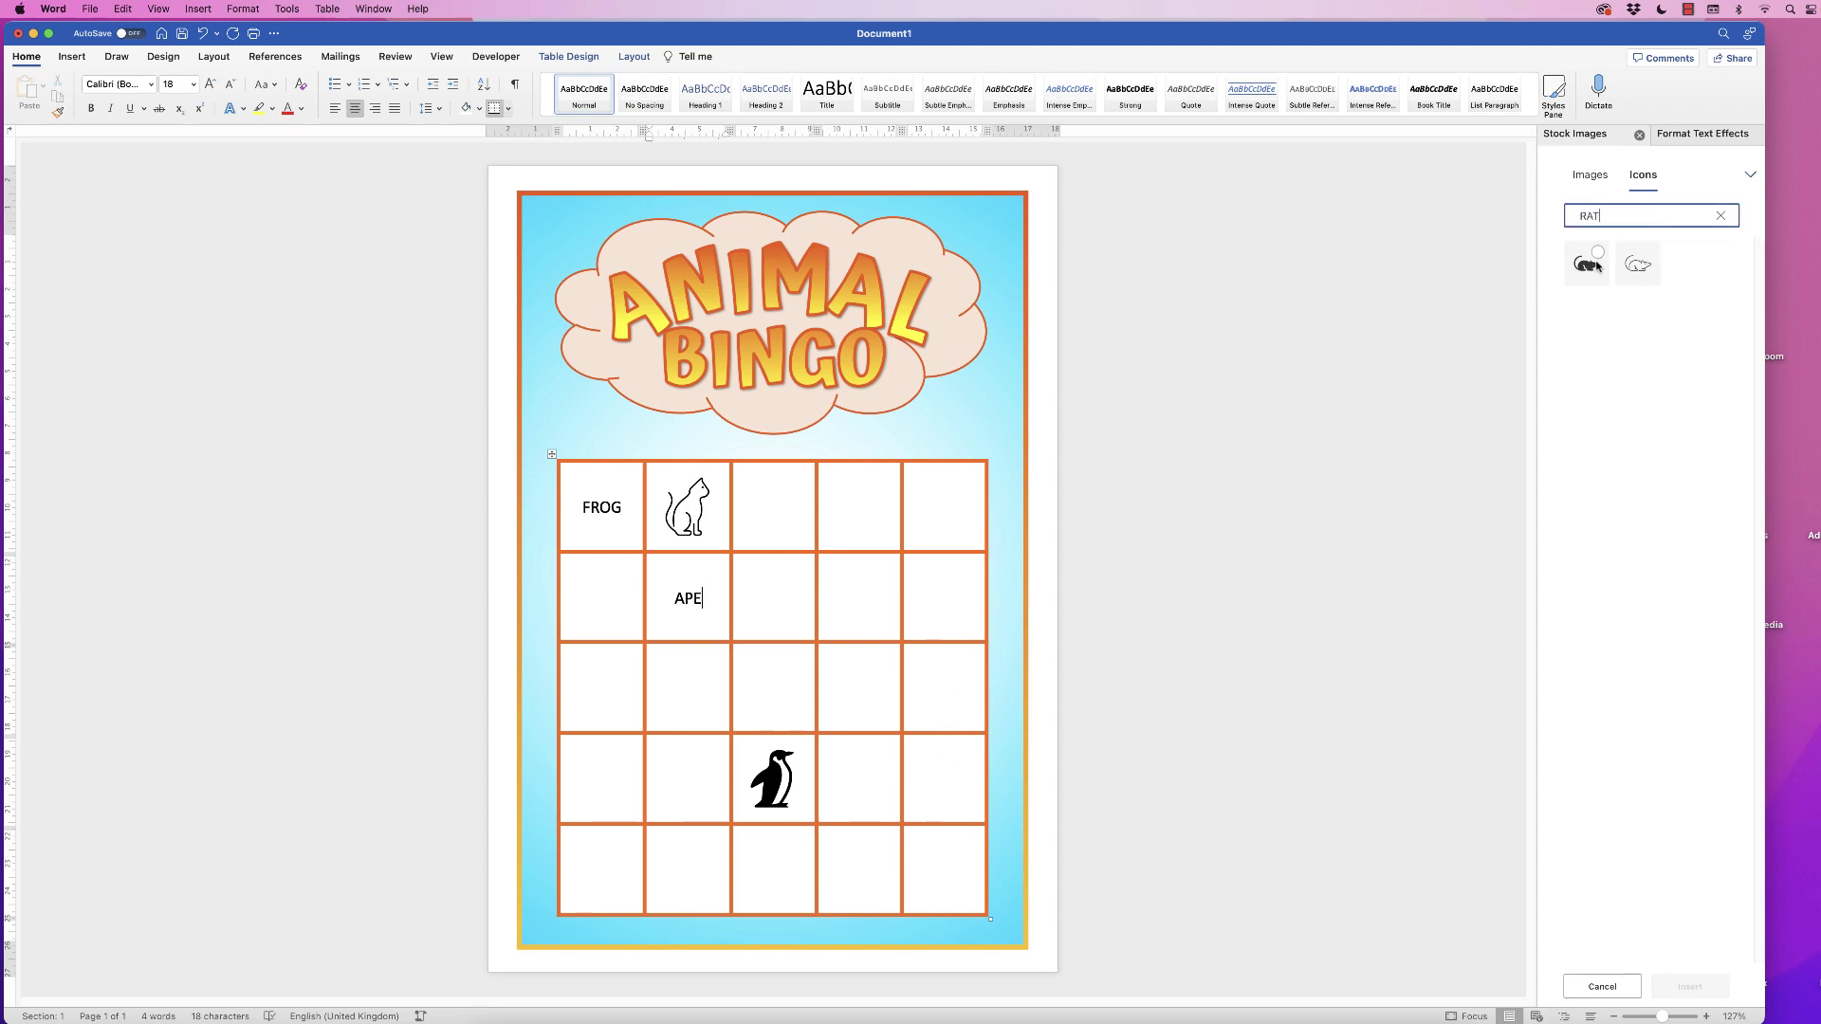
pyautogui.click(780, 496)
pyautogui.click(776, 502)
pyautogui.click(1586, 264)
pyautogui.click(1680, 986)
pyautogui.click(859, 508)
pyautogui.write('BEE')
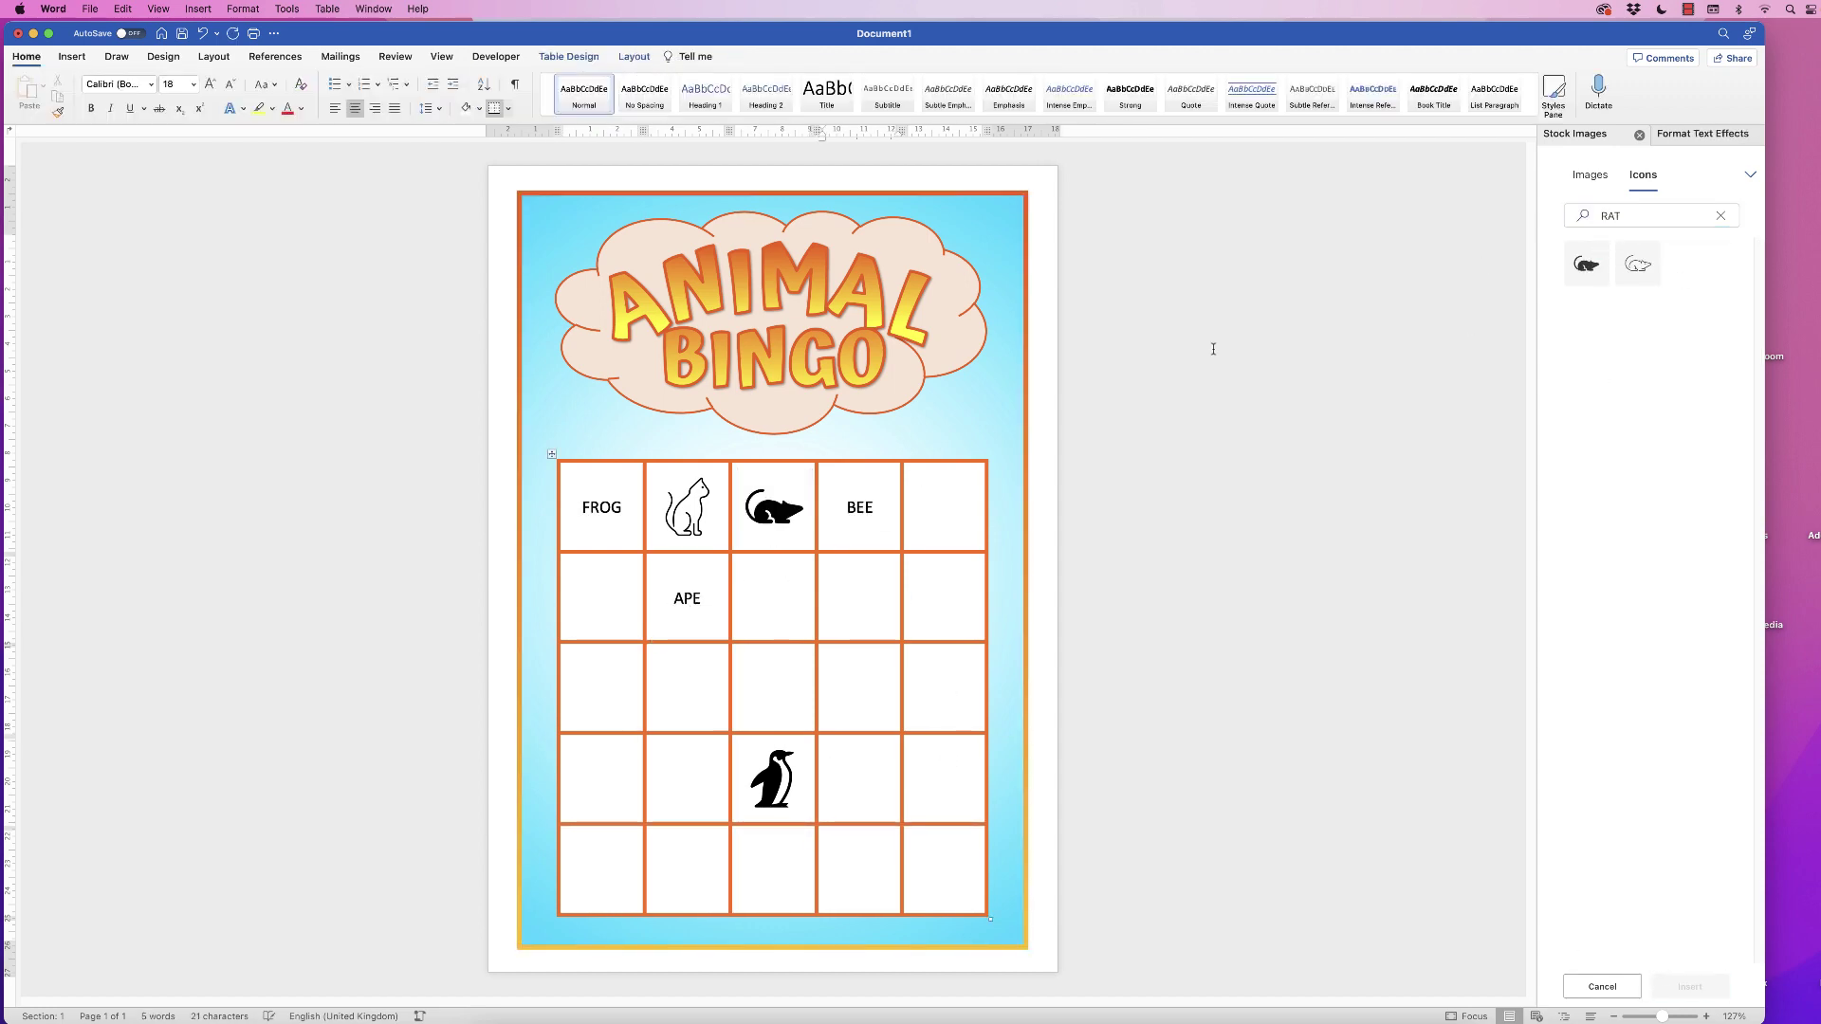
# Search the icons for DOLPHIN and insert the outlined dolphin in the first row's last cell.
pyautogui.tripleClick(1590, 215)
pyautogui.write('DOLPHIN')
pyautogui.click(1586, 264)
pyautogui.click(950, 505)
pyautogui.click(1689, 986)
# Search the icons for ANIMALS and insert the solid seahorse in the second row's first cell.
pyautogui.click(607, 599)
pyautogui.tripleClick(1636, 215)
pyautogui.press('BackSpace')
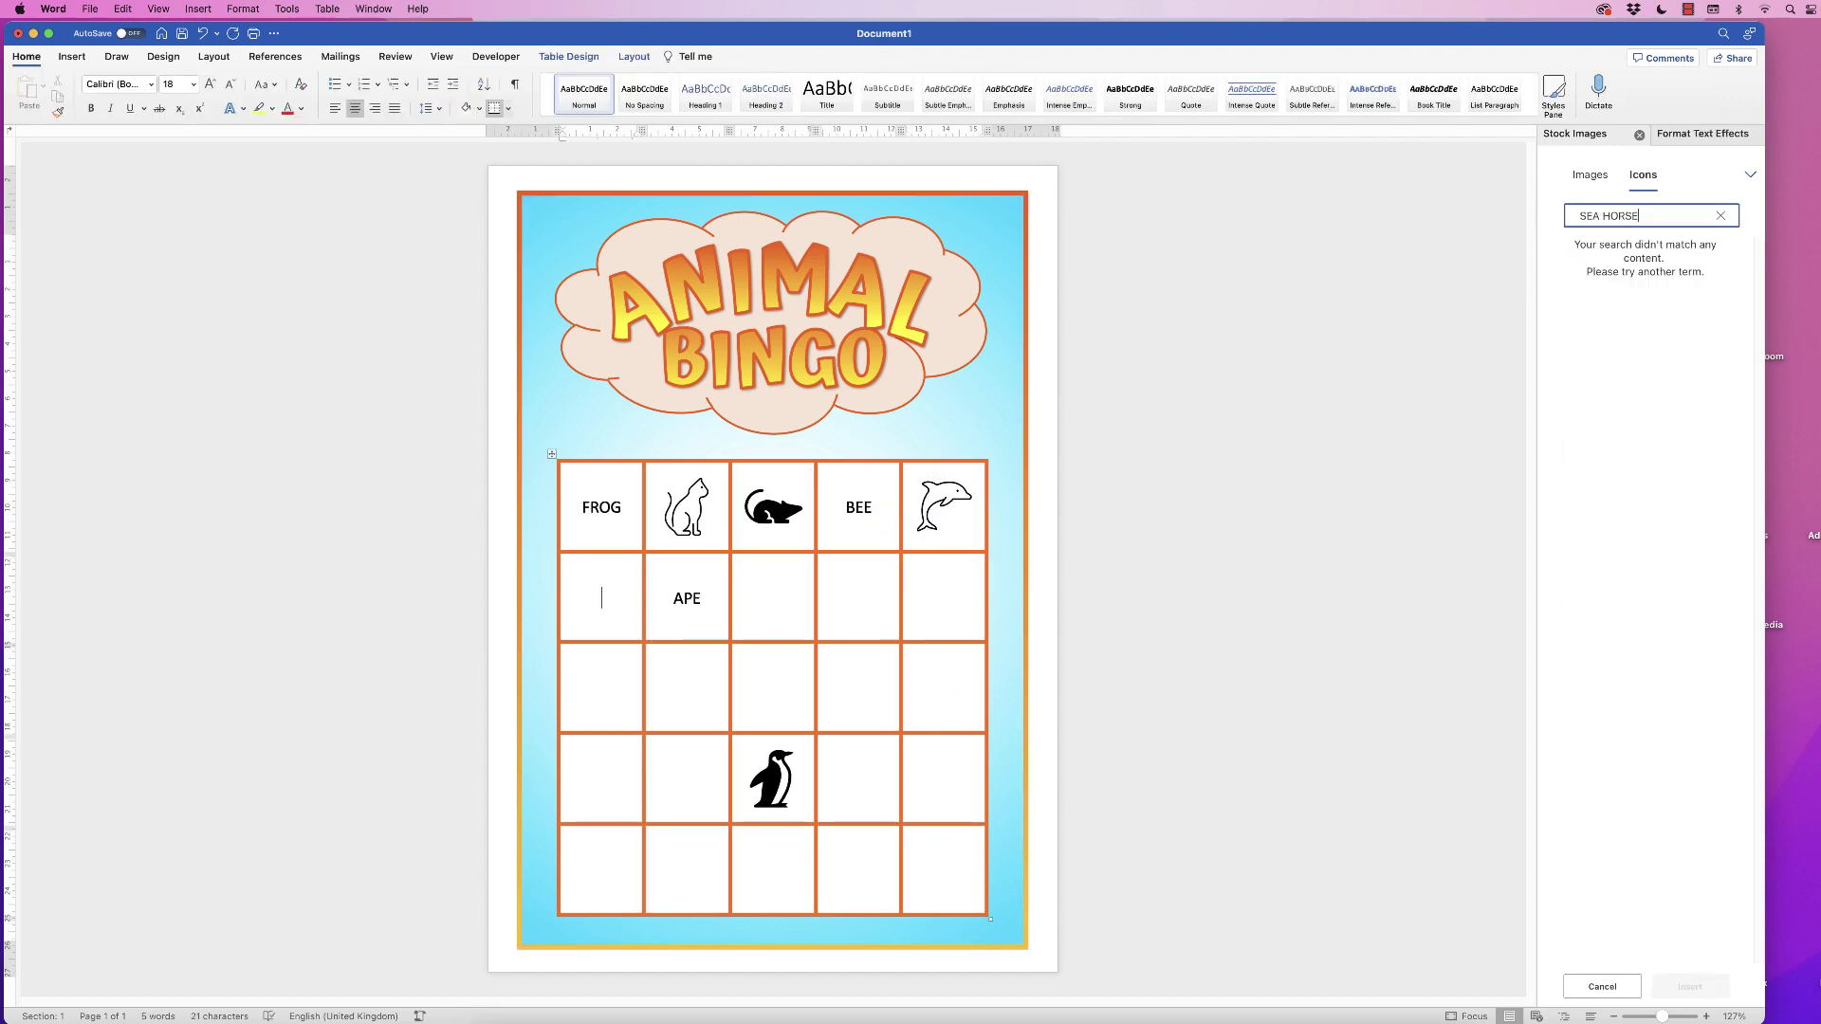
pyautogui.write('ANIMALS')
pyautogui.scroll(-5, 1637, 623)
pyautogui.click(1721, 947)
pyautogui.click(1689, 986)
pyautogui.click(784, 595)
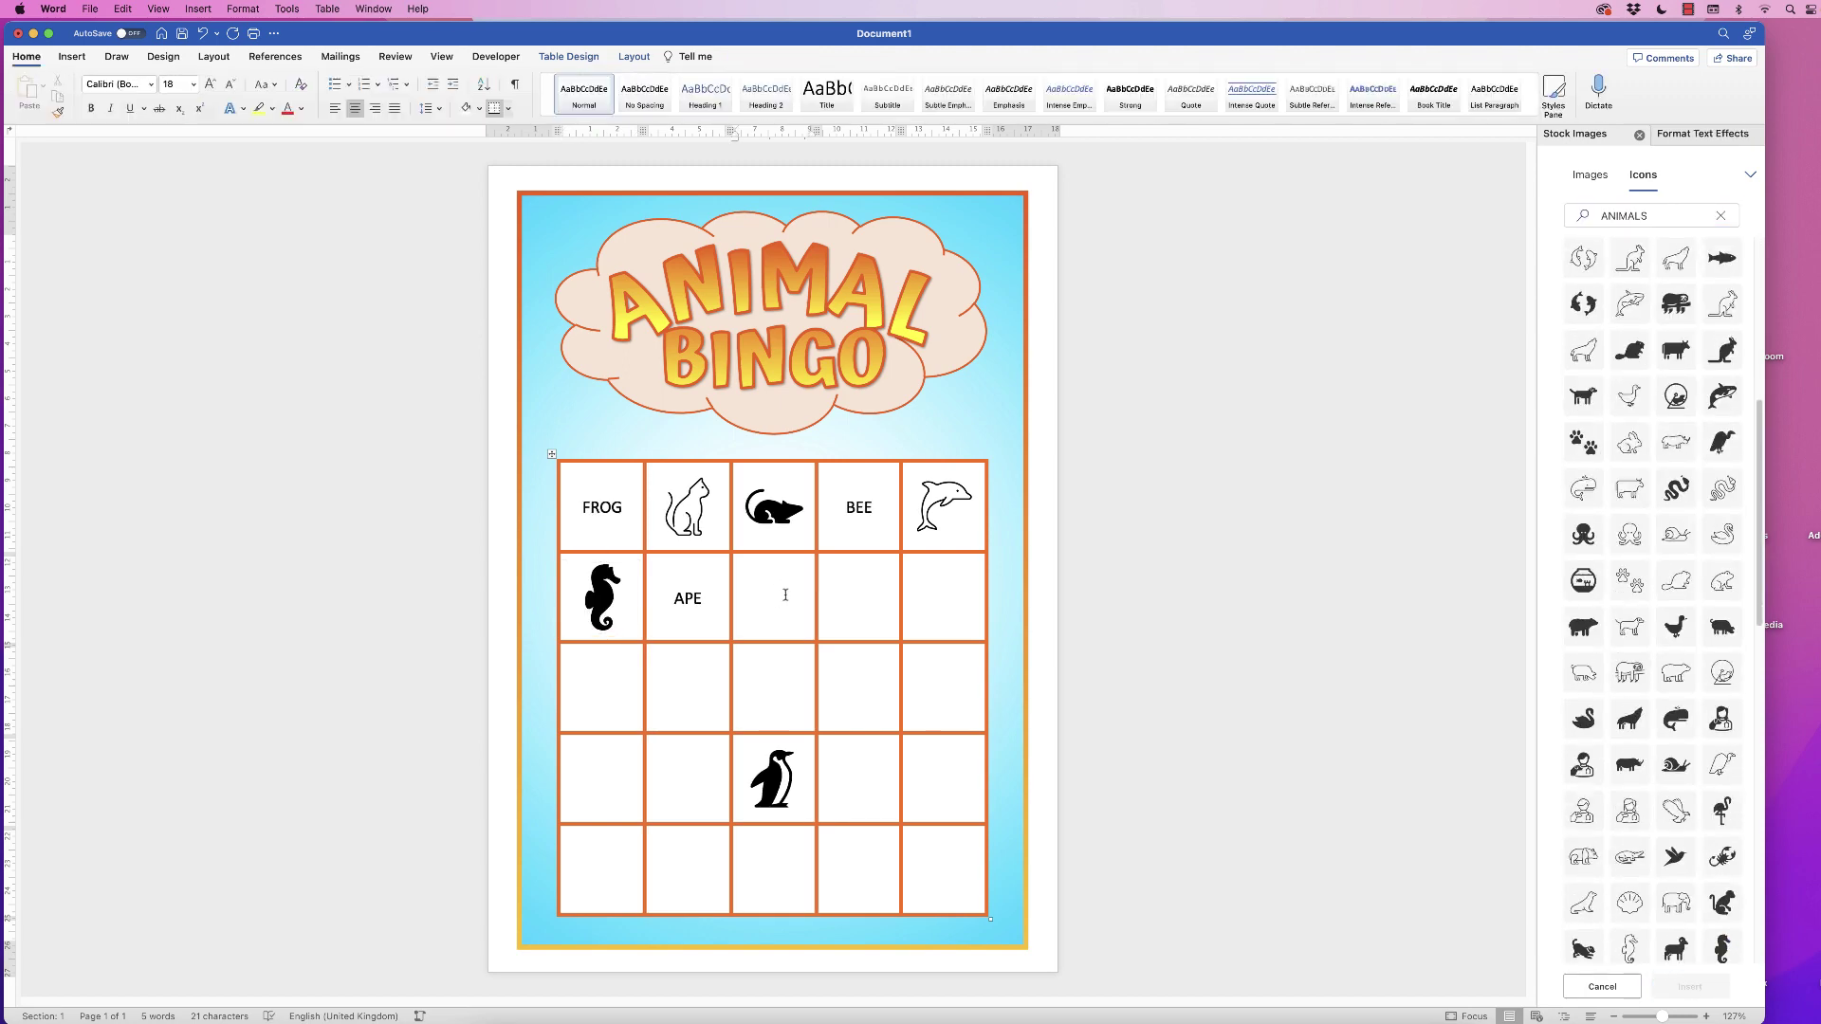
# Enter DUCK and FLY in the first cells of rows three and four, LION and BIRD in the last row, and BEAR ending row three.
pyautogui.click(601, 688)
pyautogui.write('DUCK')
pyautogui.click(601, 808)
pyautogui.write('FLY')
pyautogui.click(702, 864)
pyautogui.write('LION')
pyautogui.click(859, 870)
pyautogui.write('BIRD')
pyautogui.click(943, 689)
pyautogui.write('BEAR')
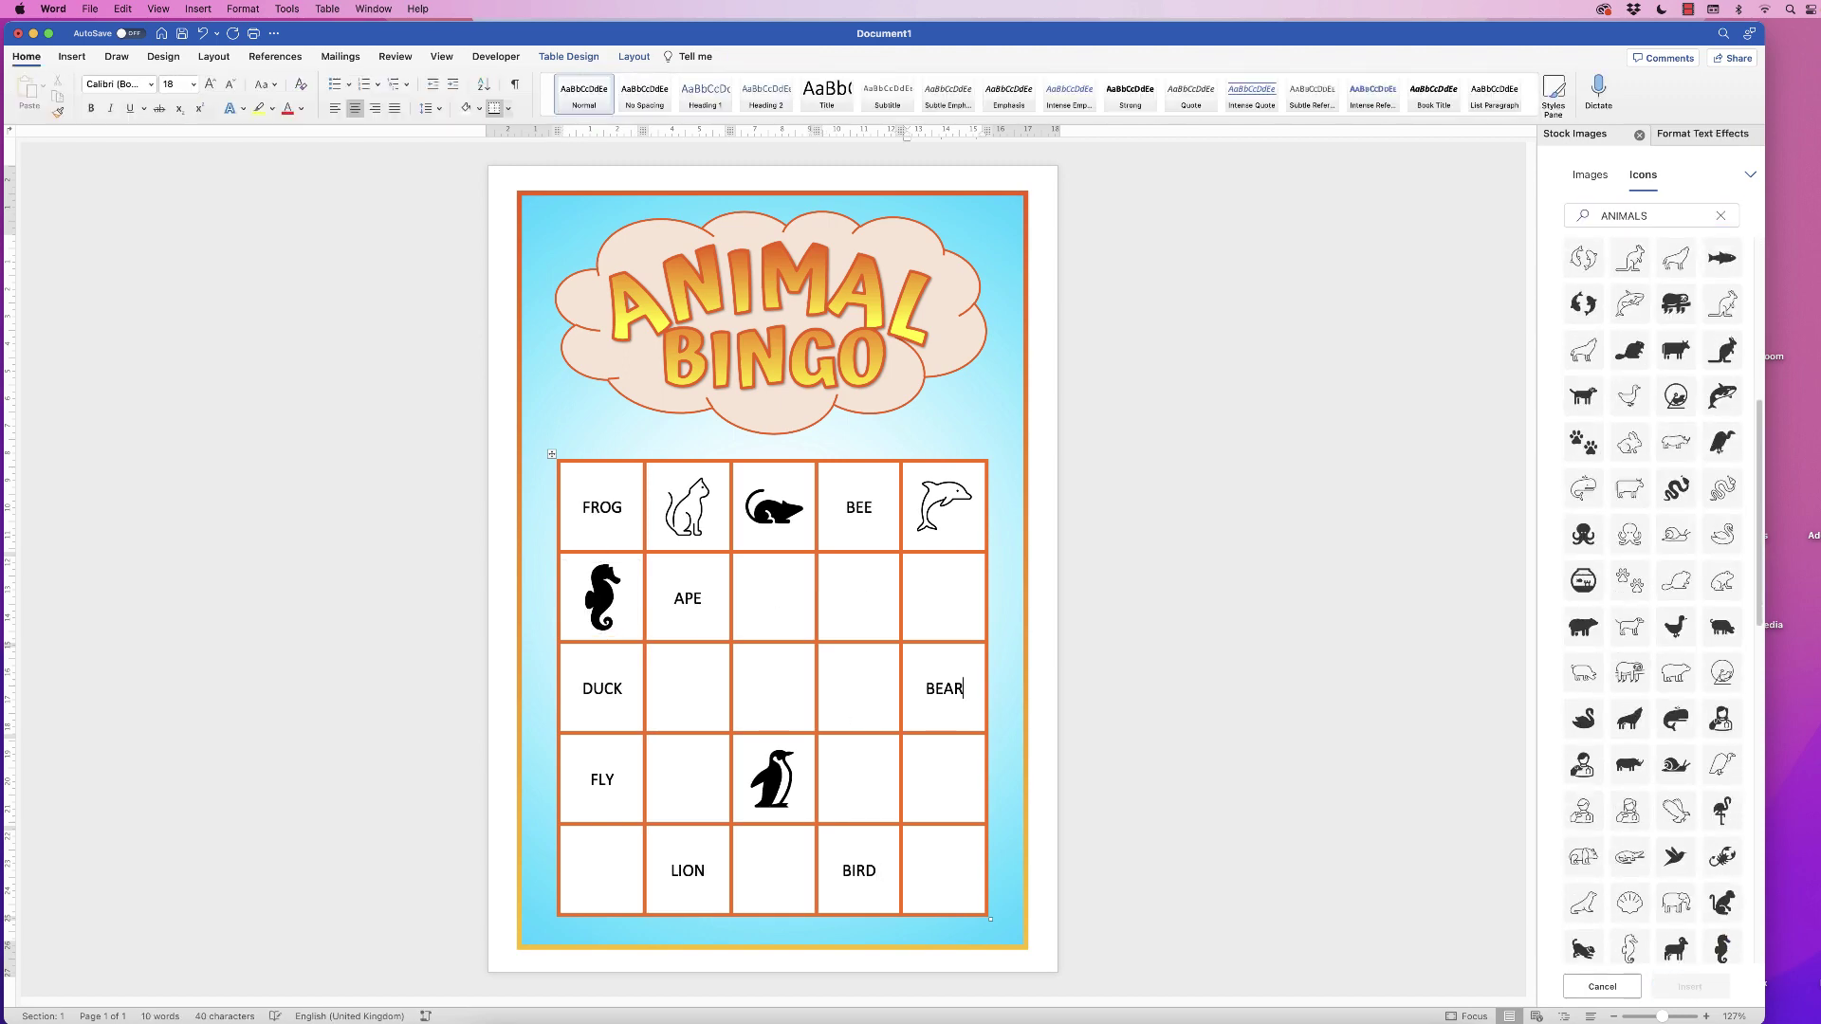
# Add the solid turtle icon in row four's fourth cell, the swan icon in row two's last cell, and BAT in the centre cell.
pyautogui.scroll(5, 1652, 607)
pyautogui.moveTo(1675, 301); pyautogui.dragTo(861, 777)
pyautogui.click(1691, 985)
# Search the icons for ELEPHANT and insert the outlined elephant in the second row's third cell.
pyautogui.tripleClick(1650, 216)
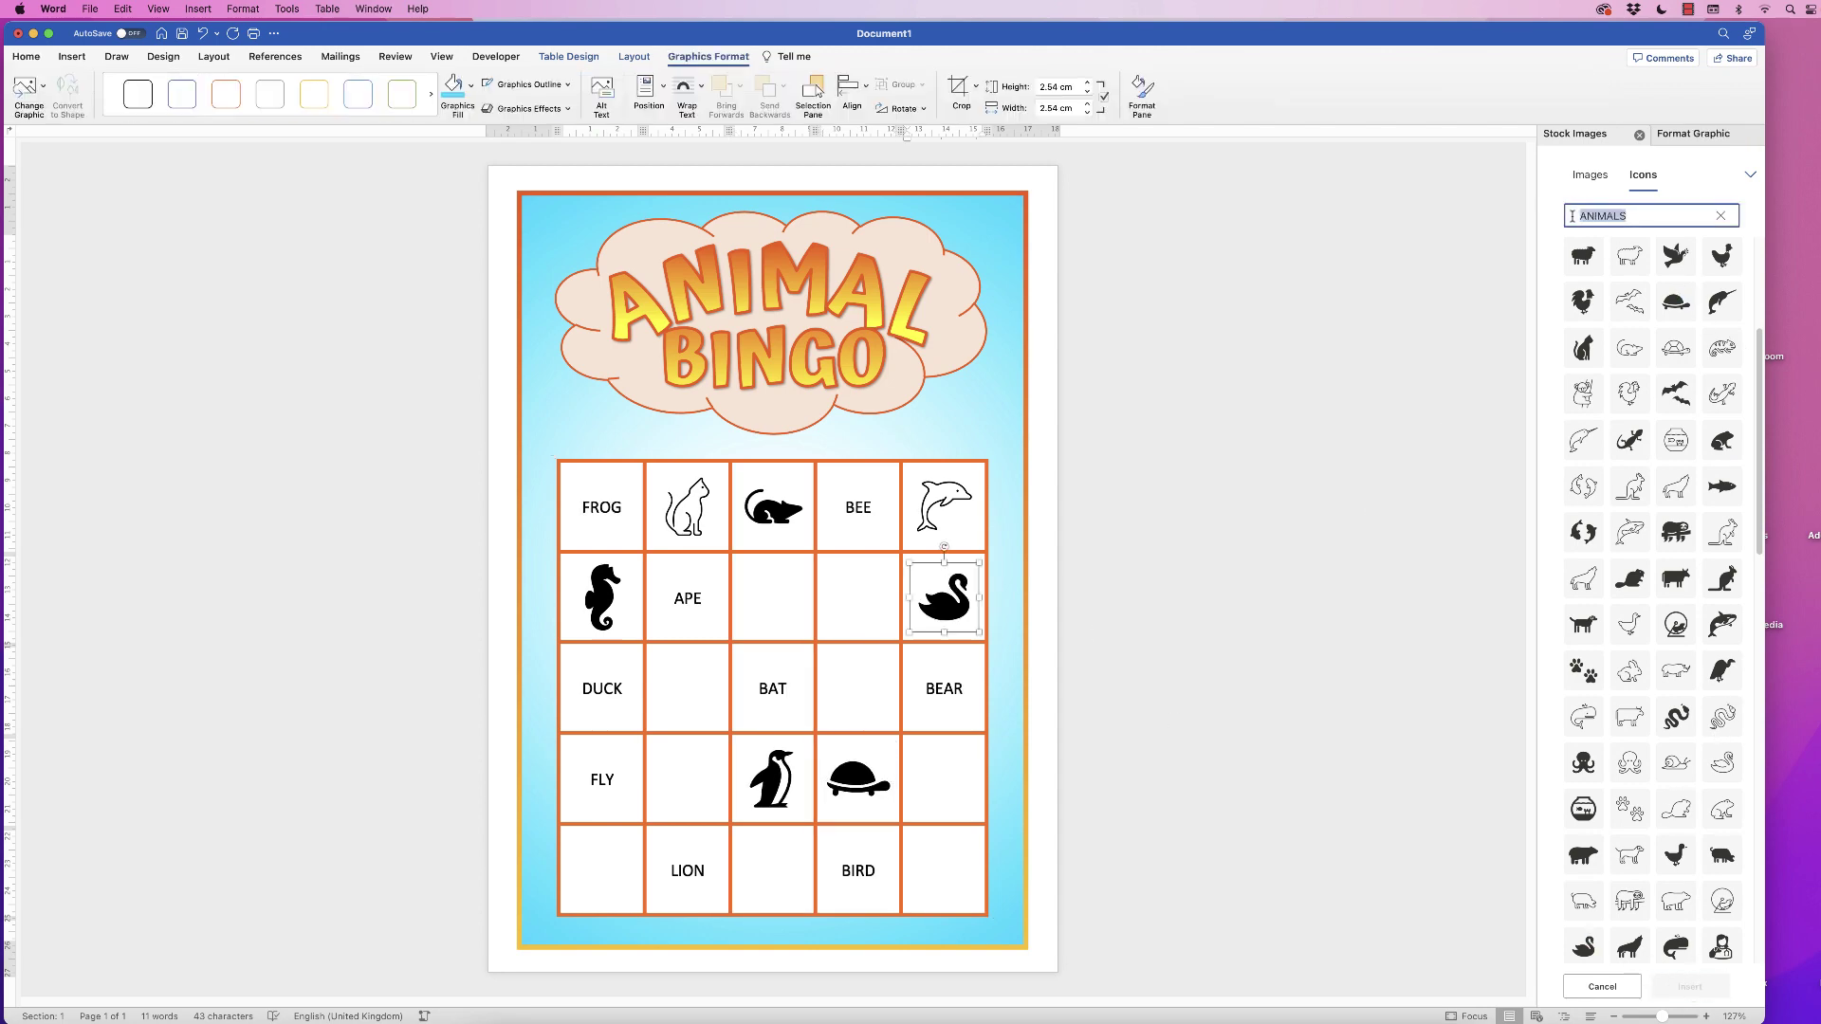
pyautogui.write('ELEPHANT')
pyautogui.click(772, 597)
pyautogui.click(1638, 263)
pyautogui.click(1688, 984)
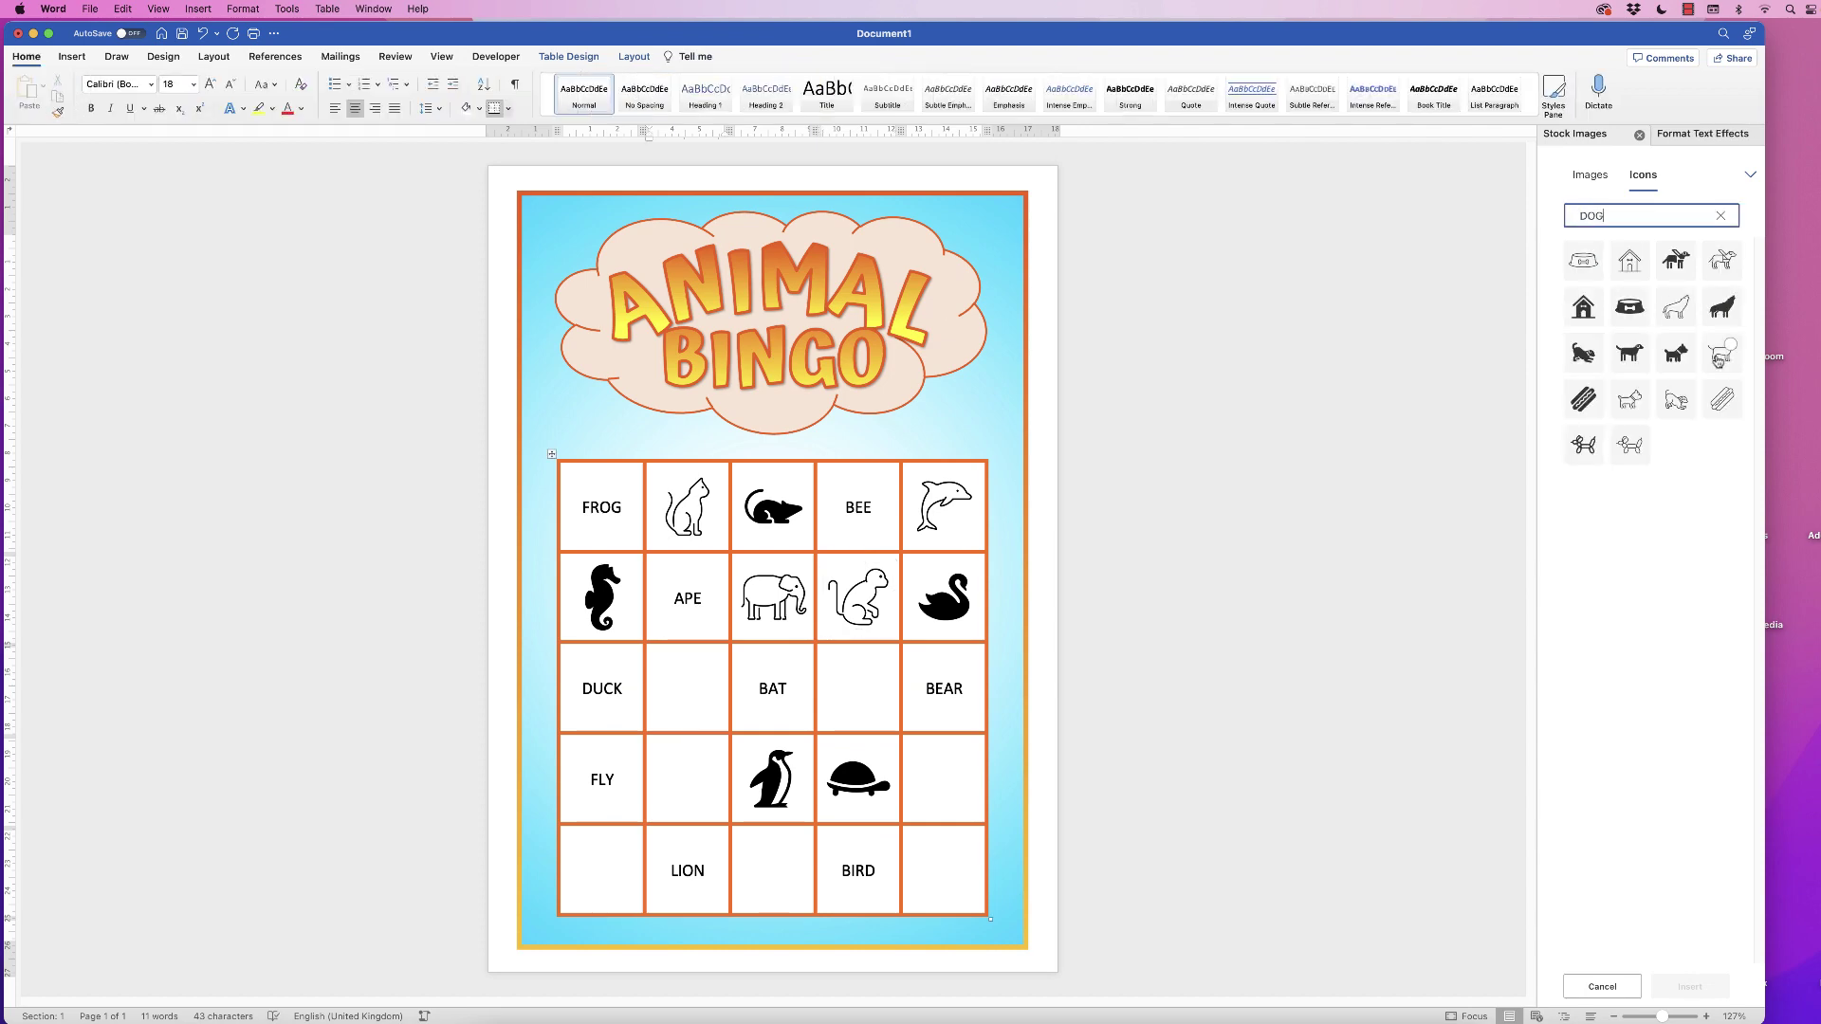
# Fill the remaining empty cells with monkey, dog, giraffe, tiger, fish, crab, spider and snail icons.
pyautogui.click(1690, 986)
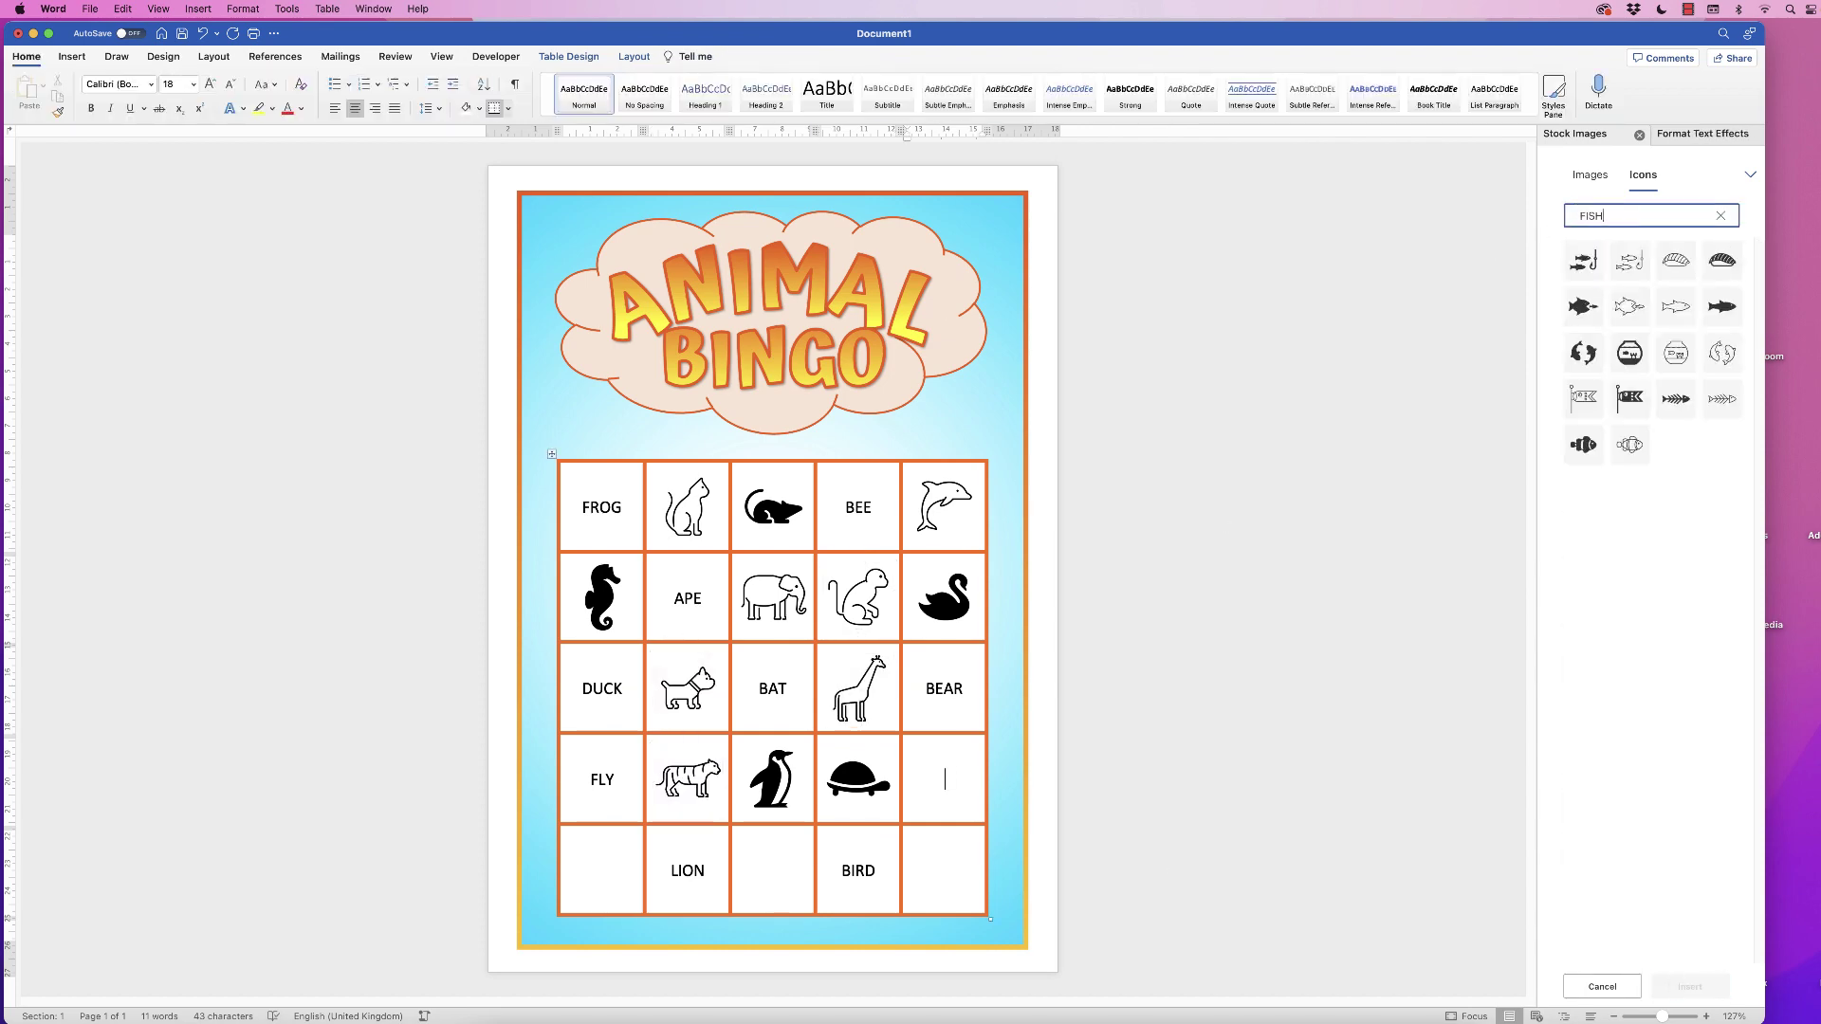
pyautogui.click(1690, 986)
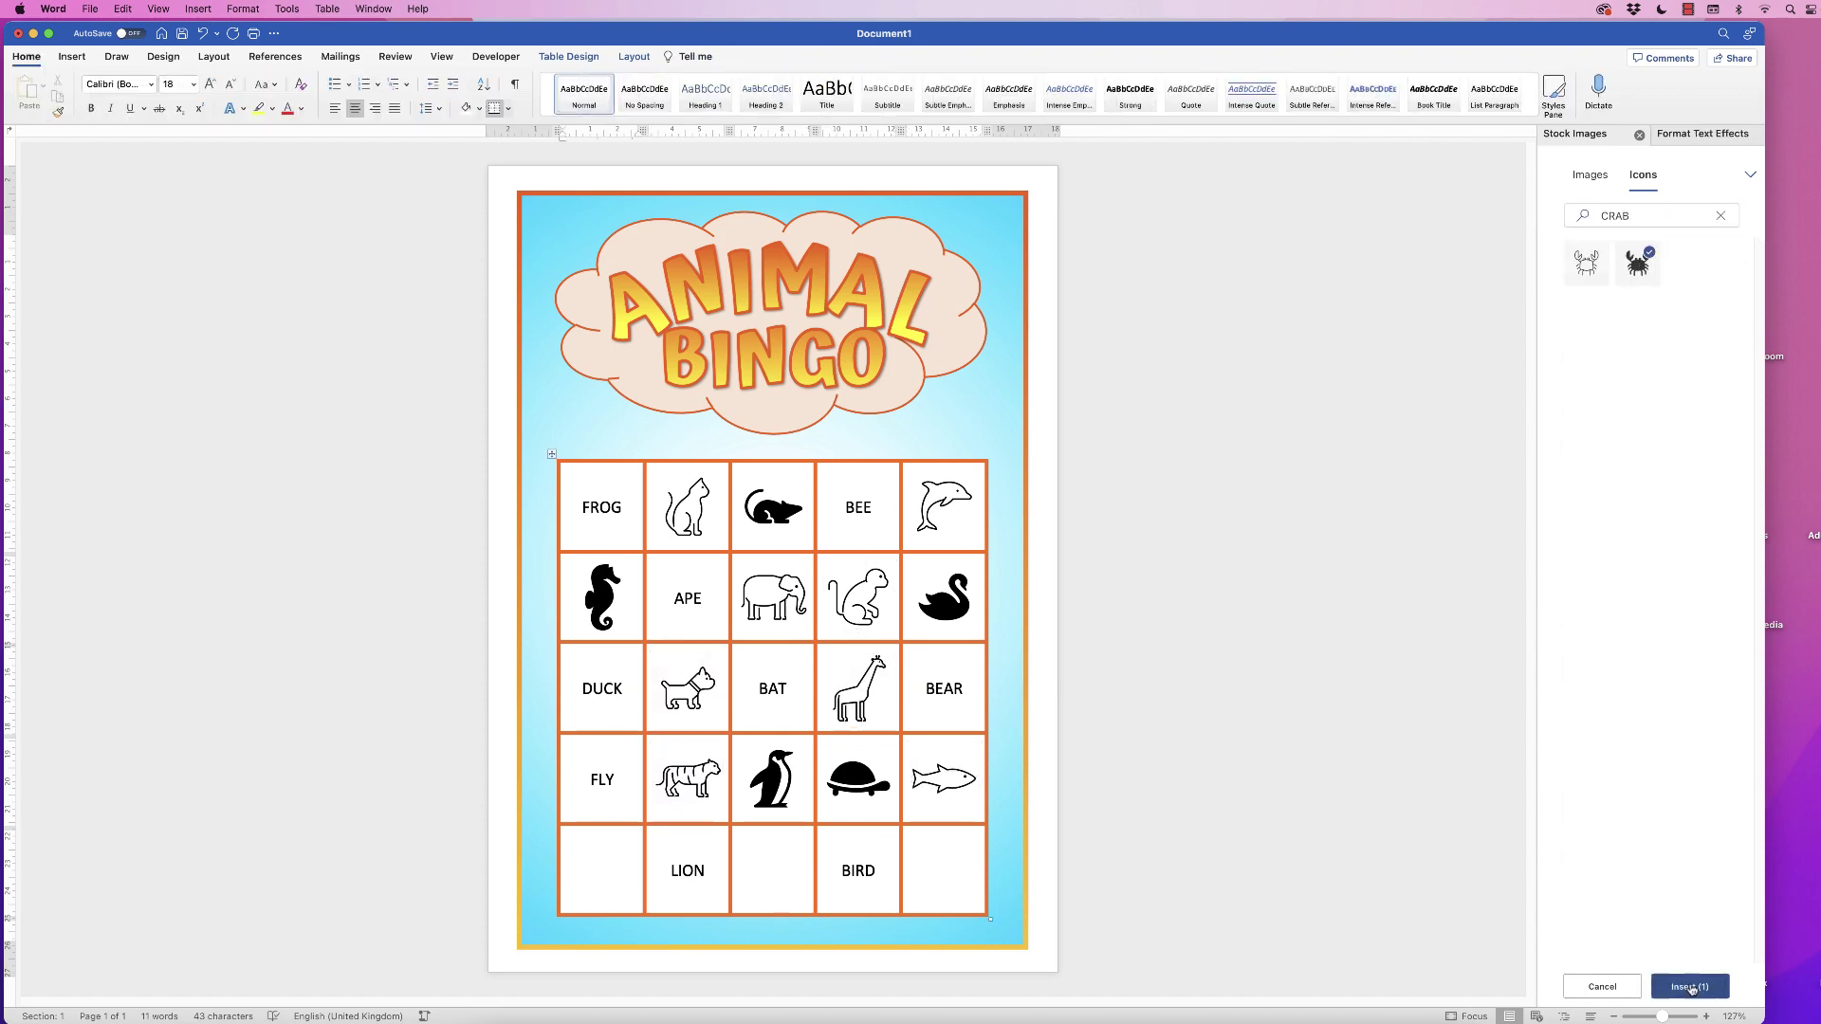
pyautogui.click(1690, 986)
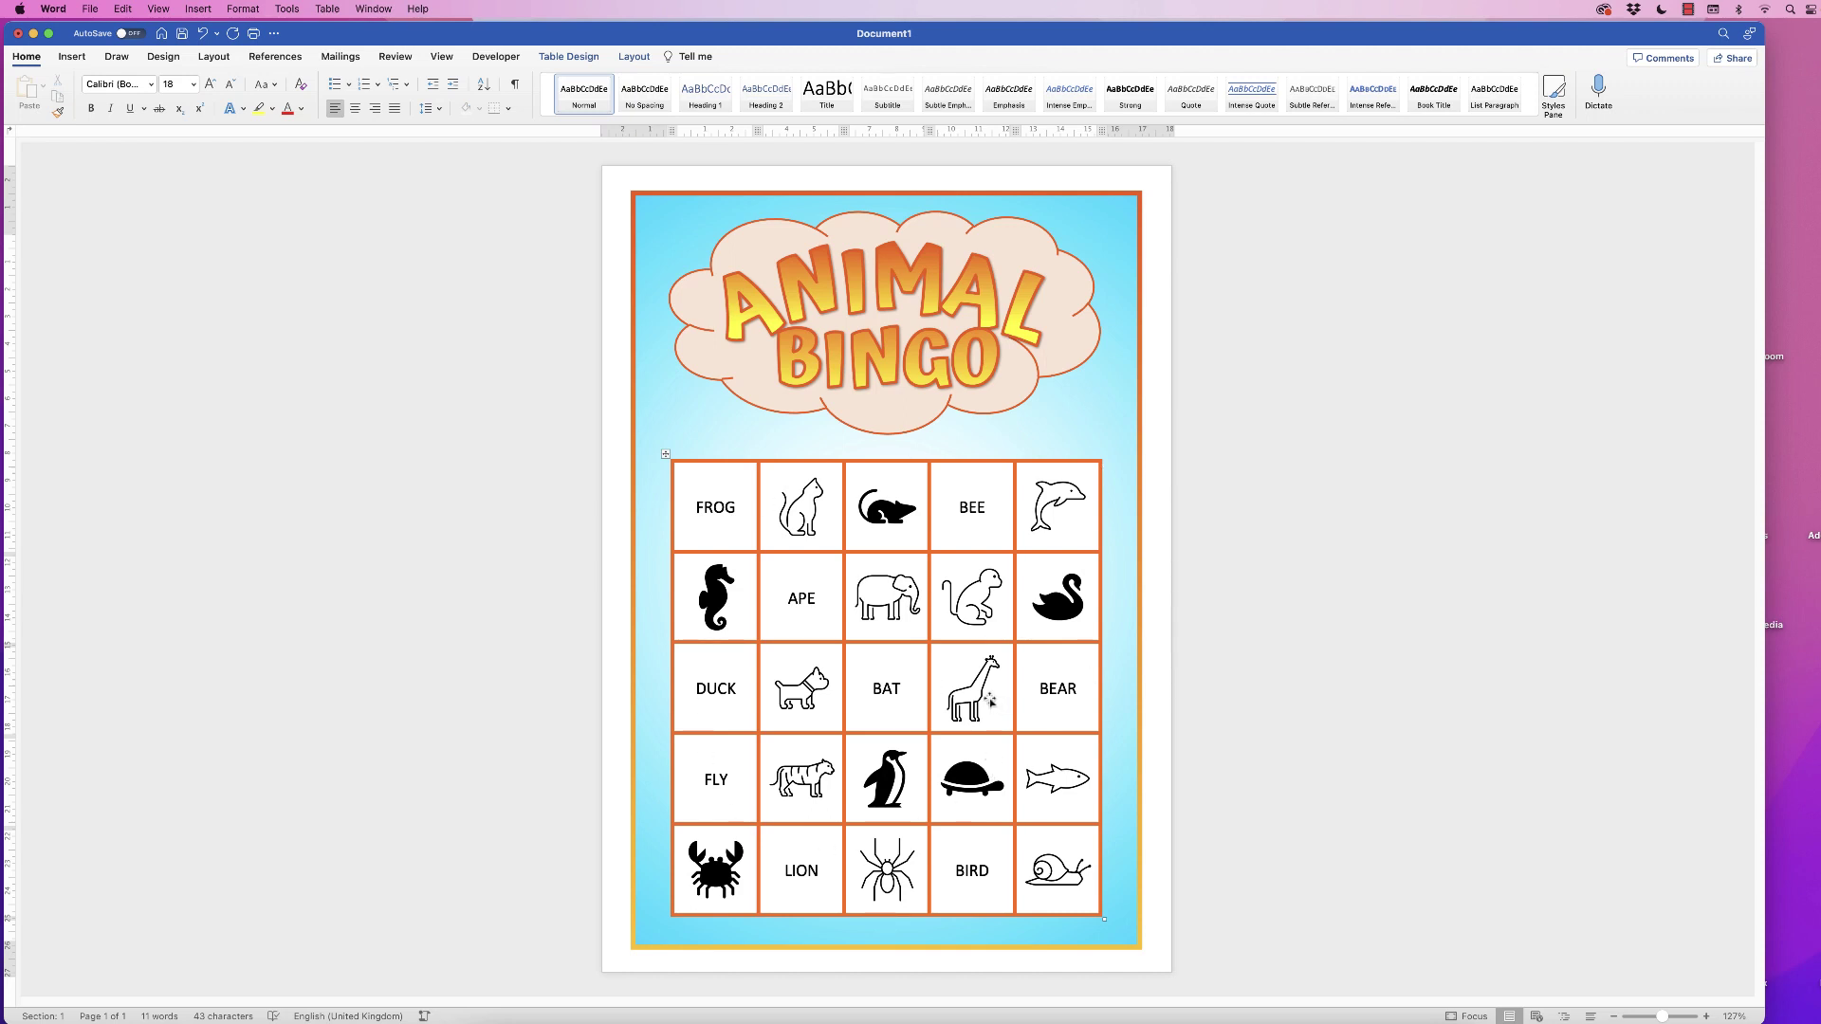
pyautogui.click(91, 9)
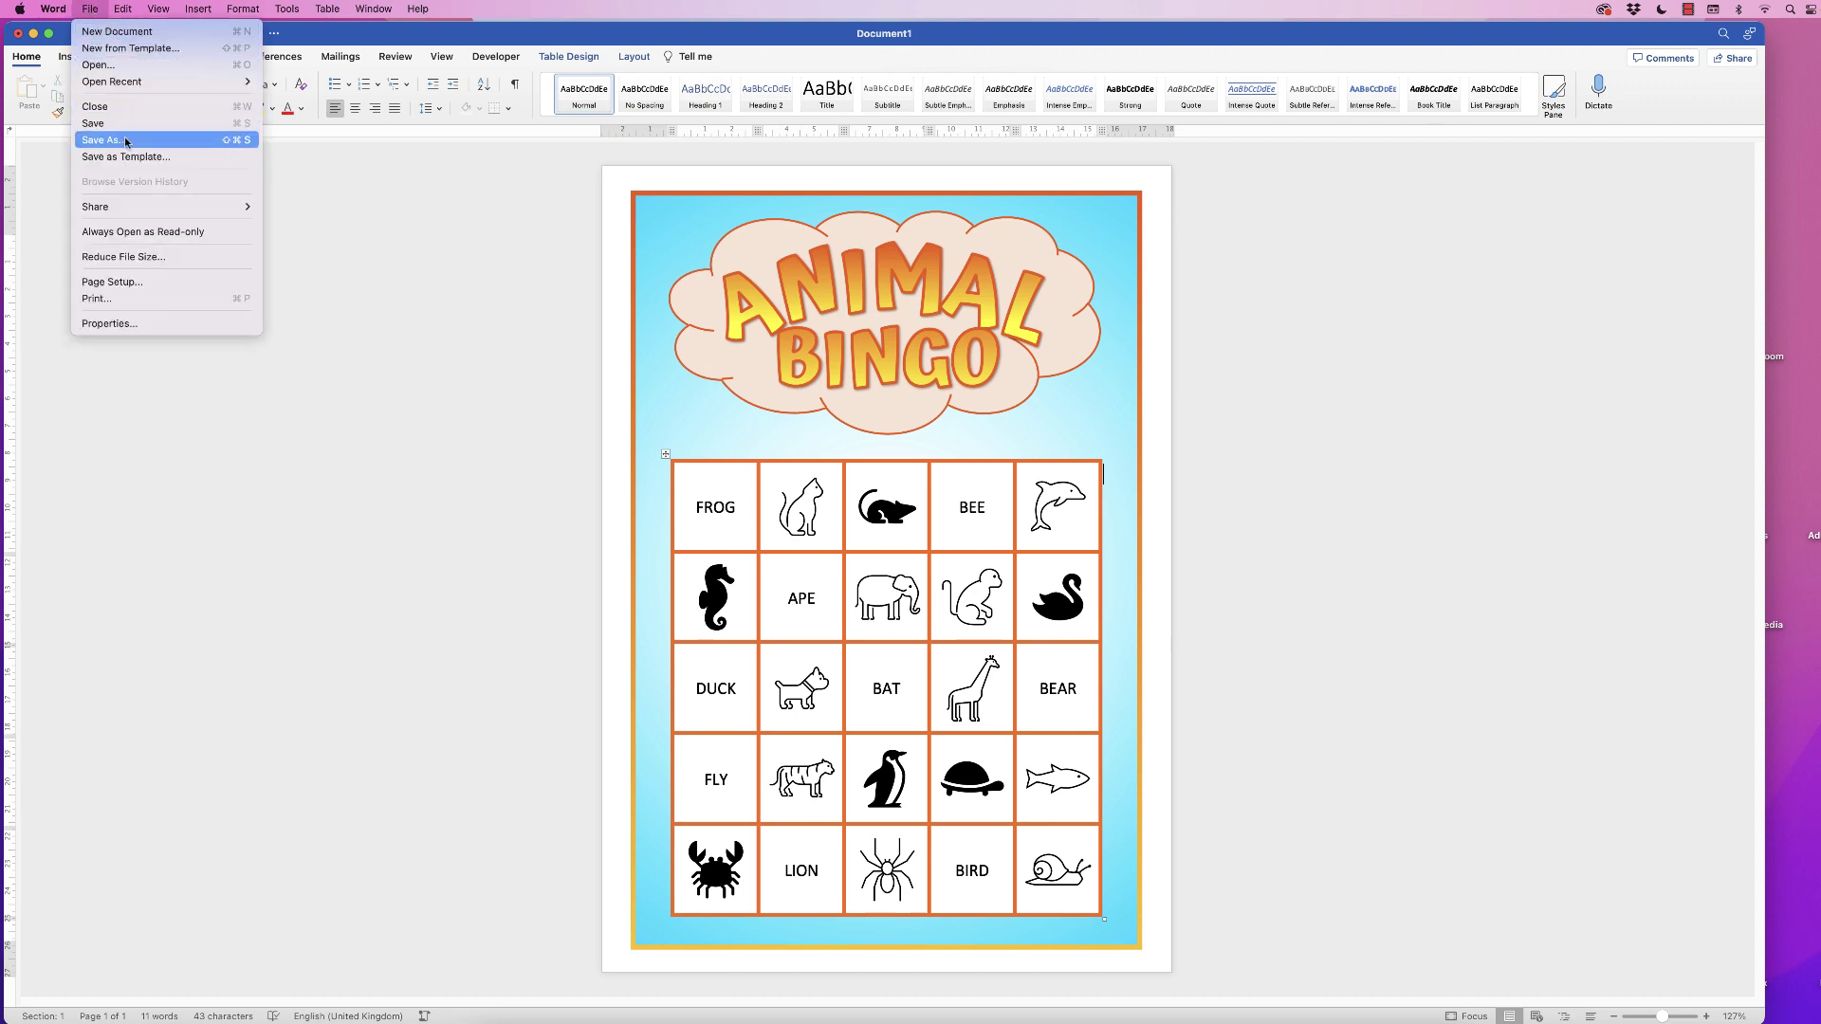
pyautogui.click(193, 164)
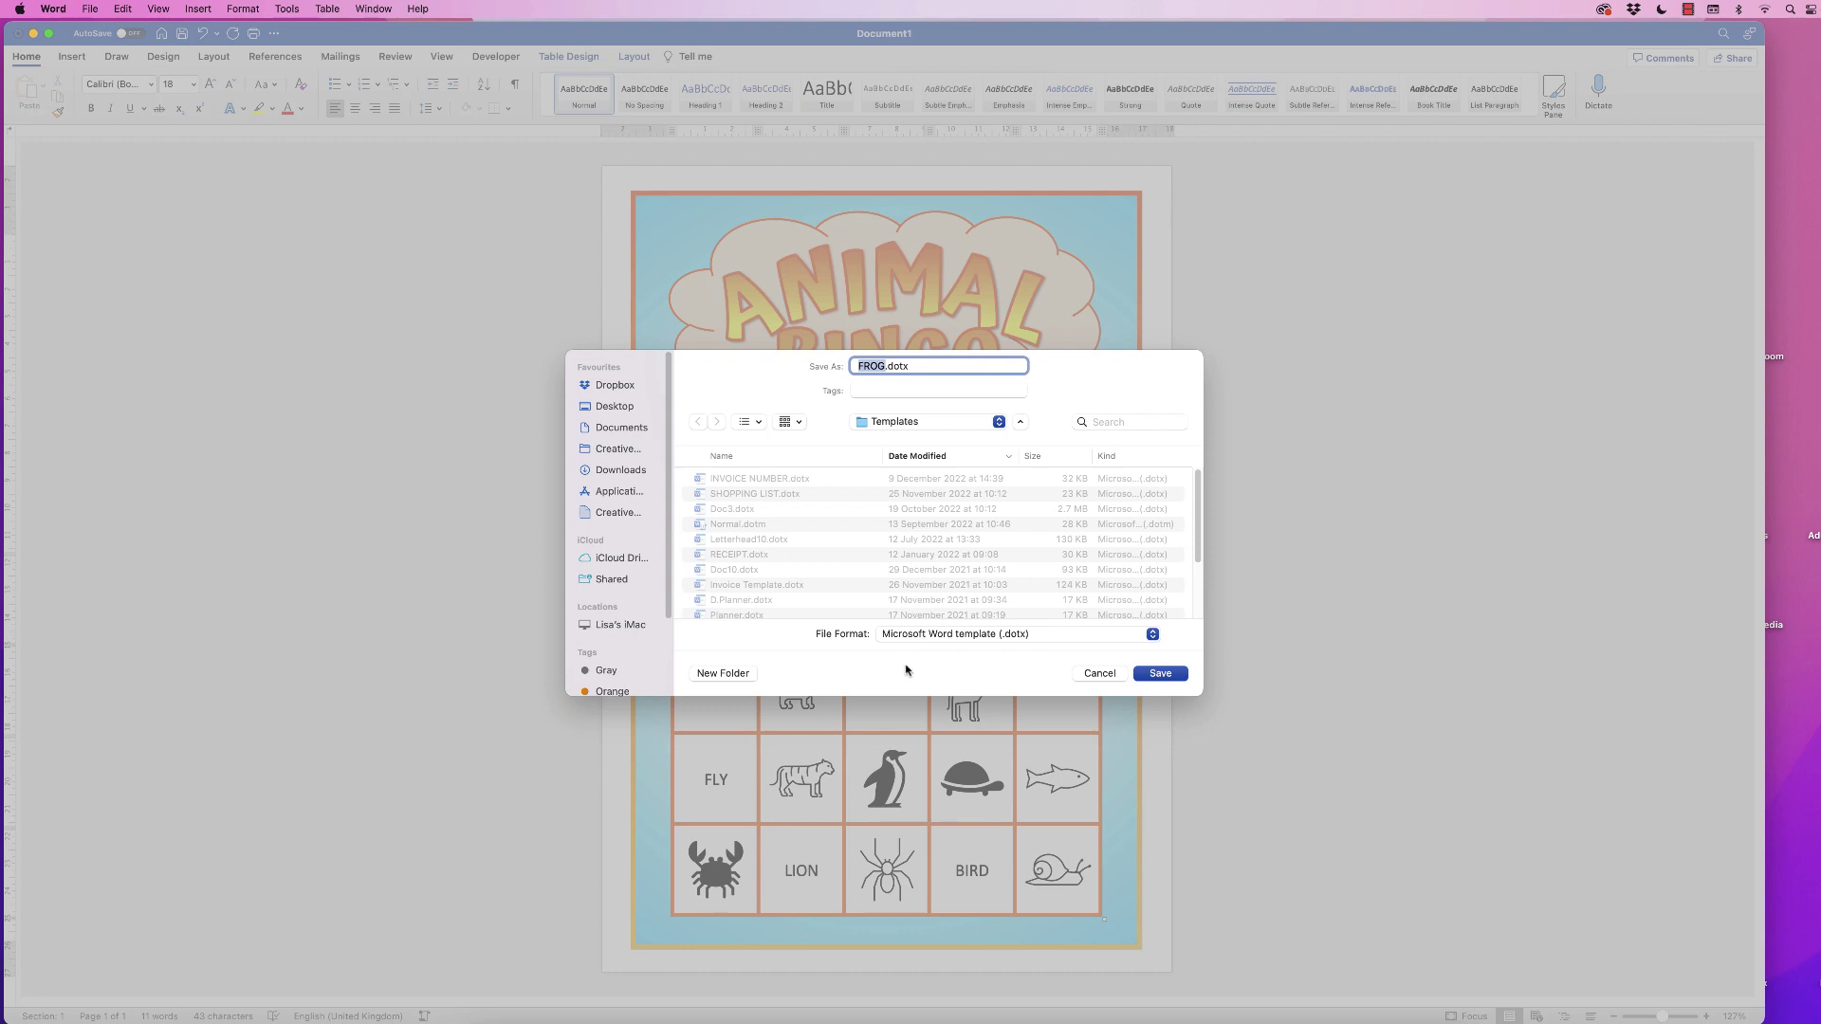
pyautogui.click(1098, 674)
# Save the bingo card to the Desktop as a PDF named FROG.
pyautogui.click(90, 9)
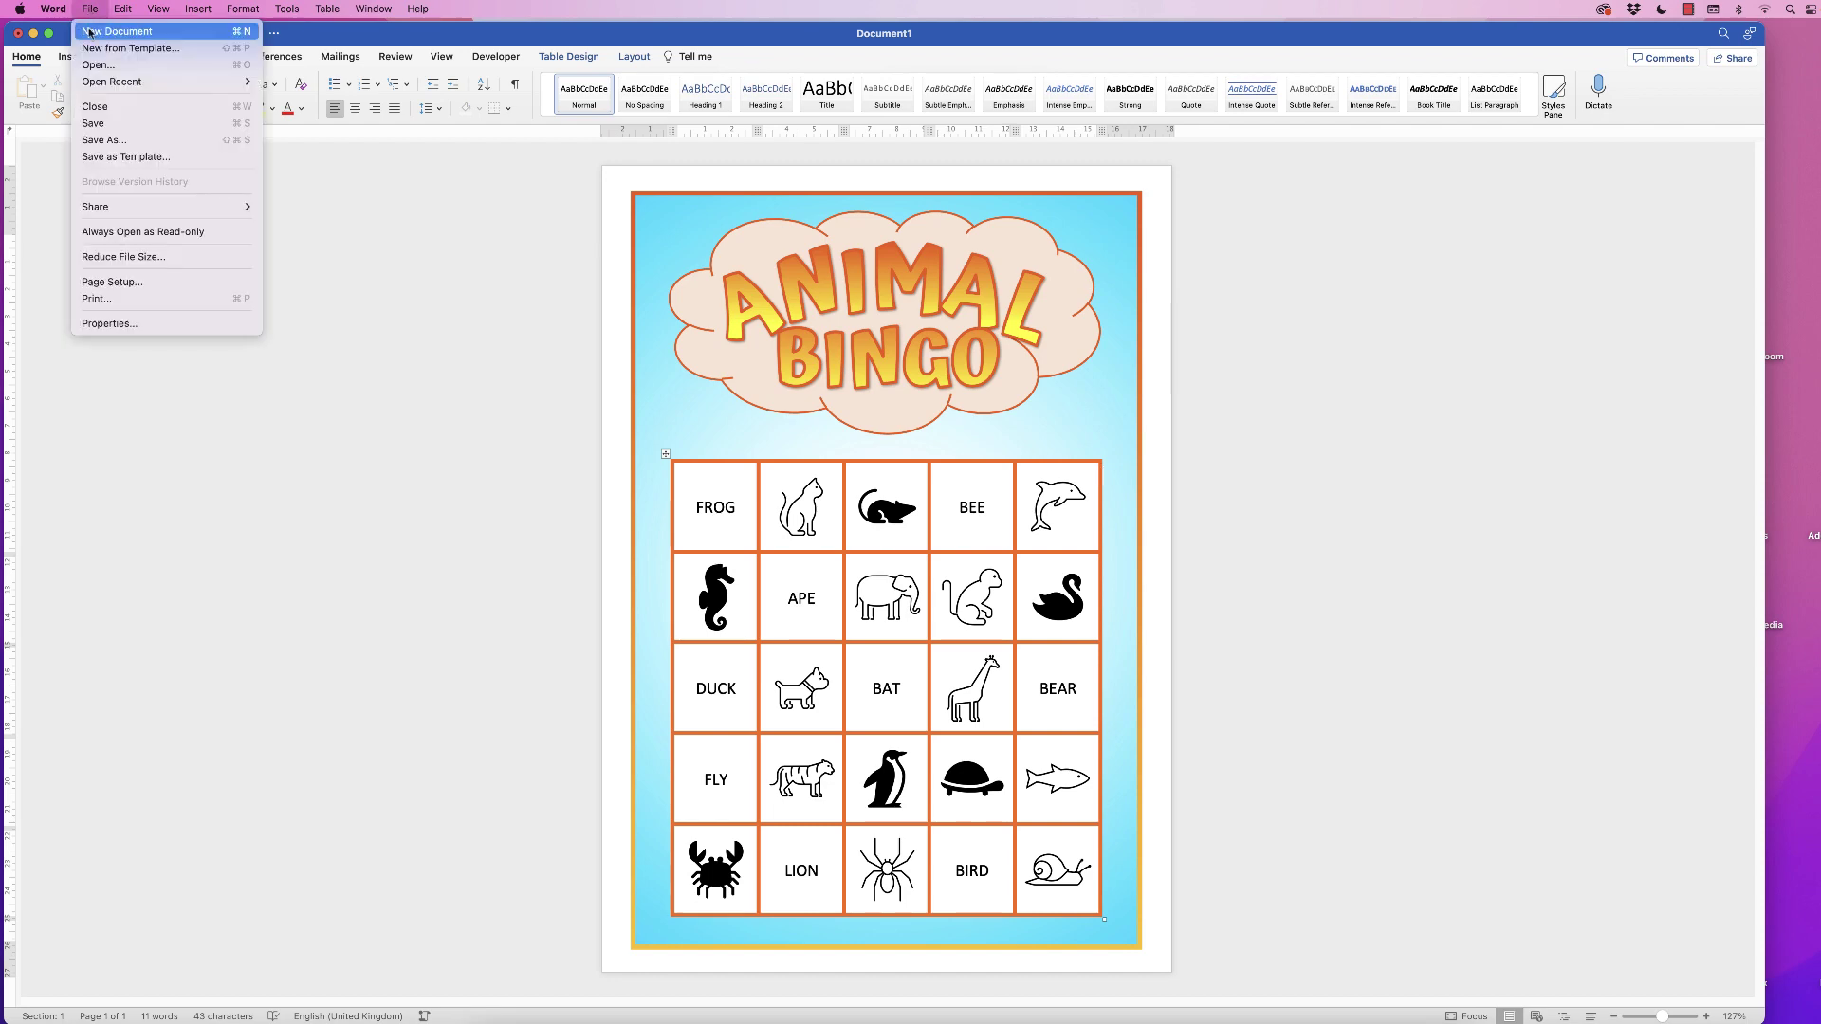
pyautogui.click(102, 141)
pyautogui.press('super+shift+s')
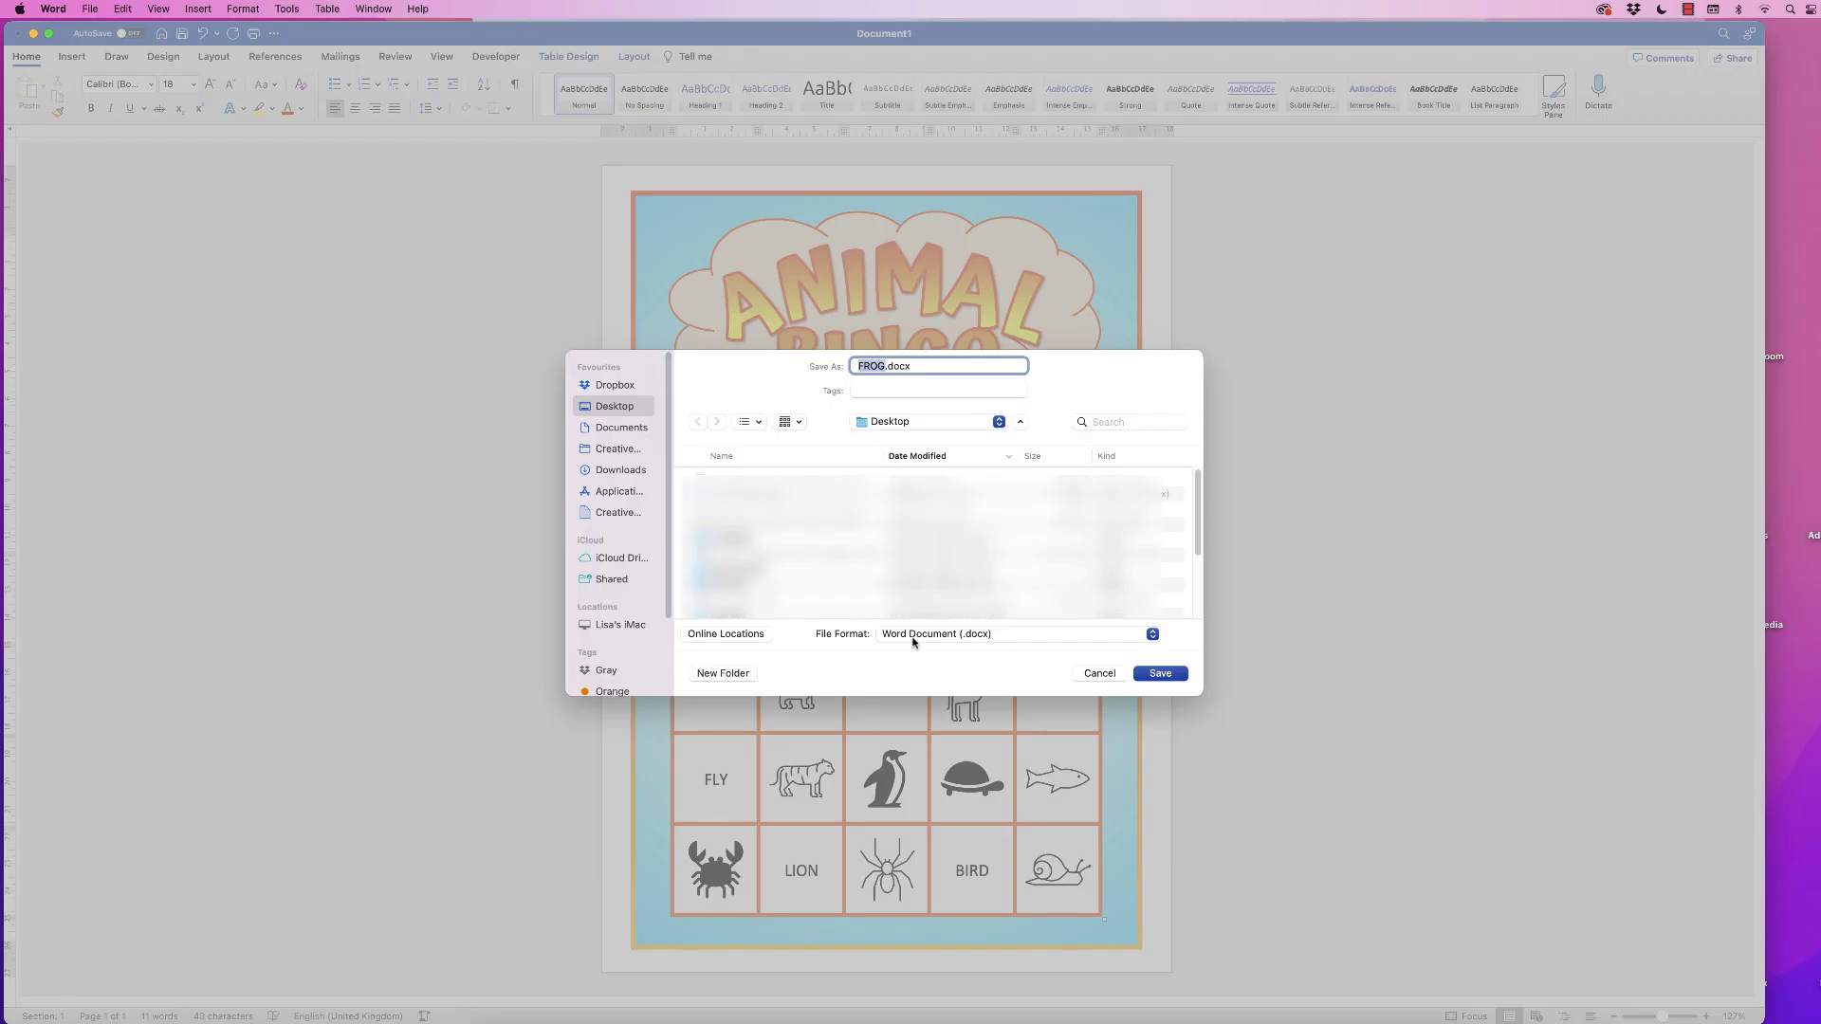
pyautogui.click(913, 633)
pyautogui.click(899, 822)
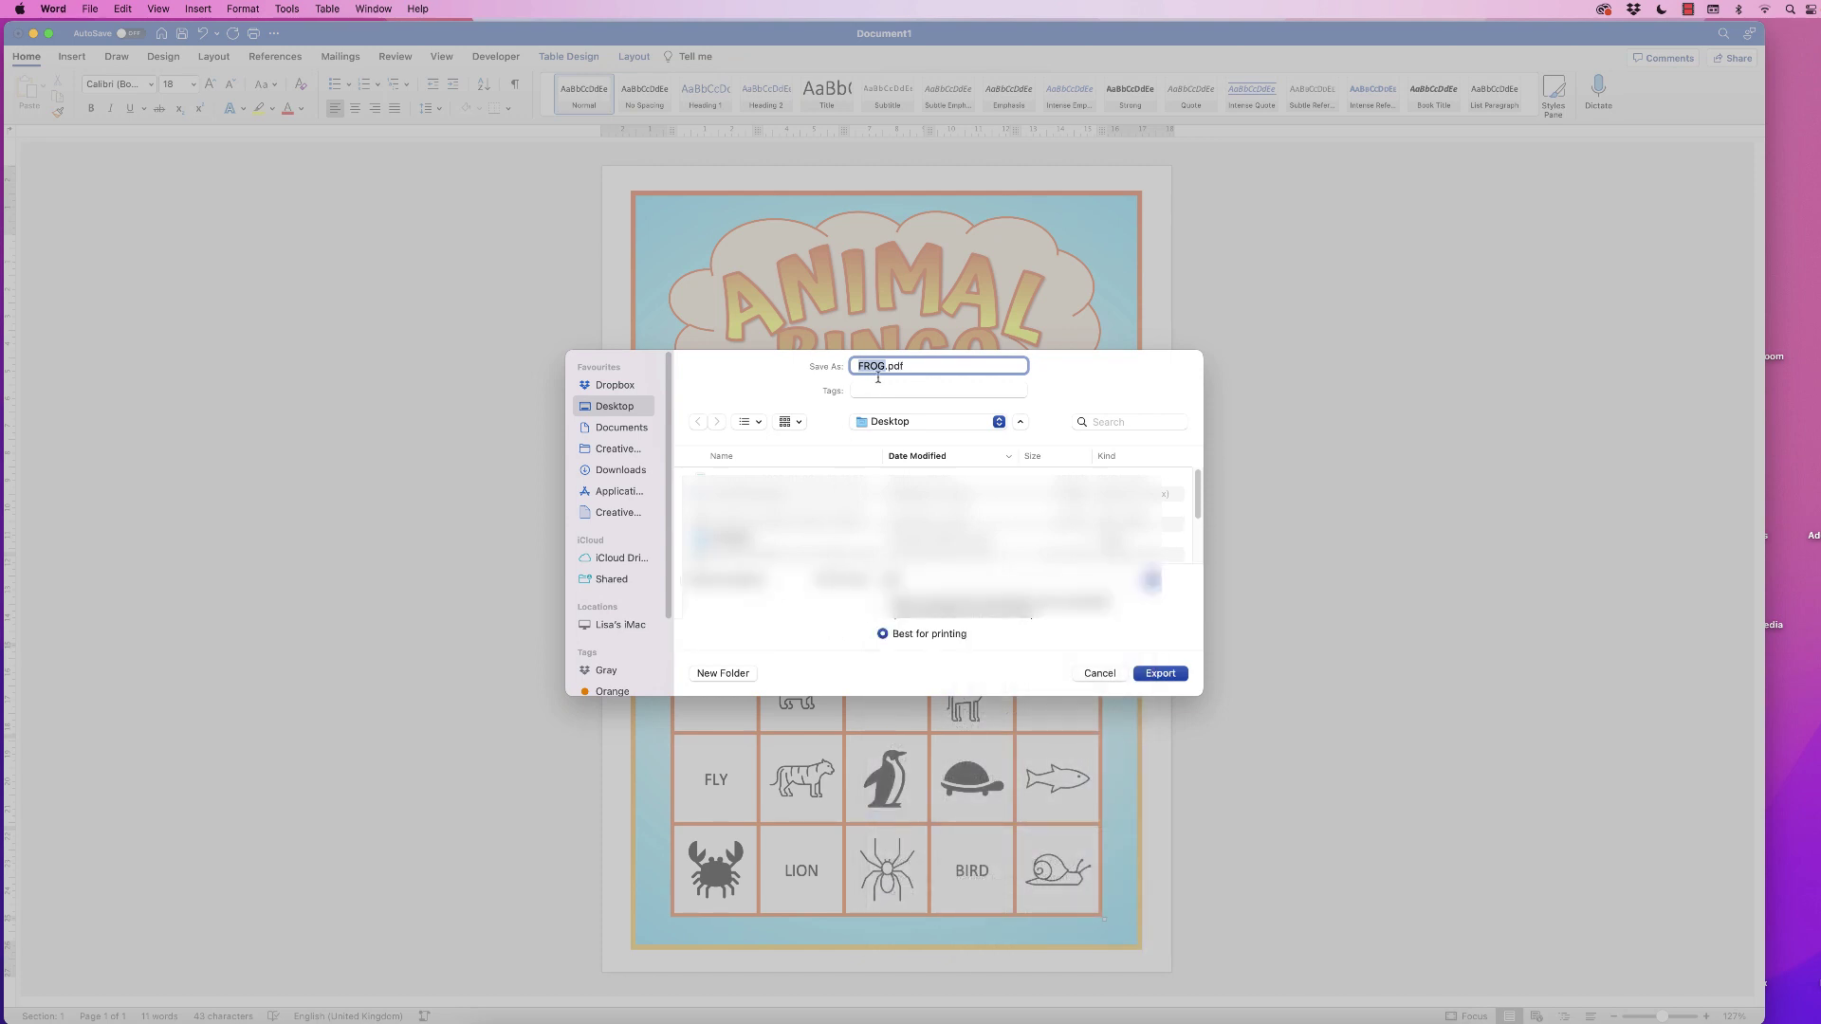
pyautogui.click(1154, 675)
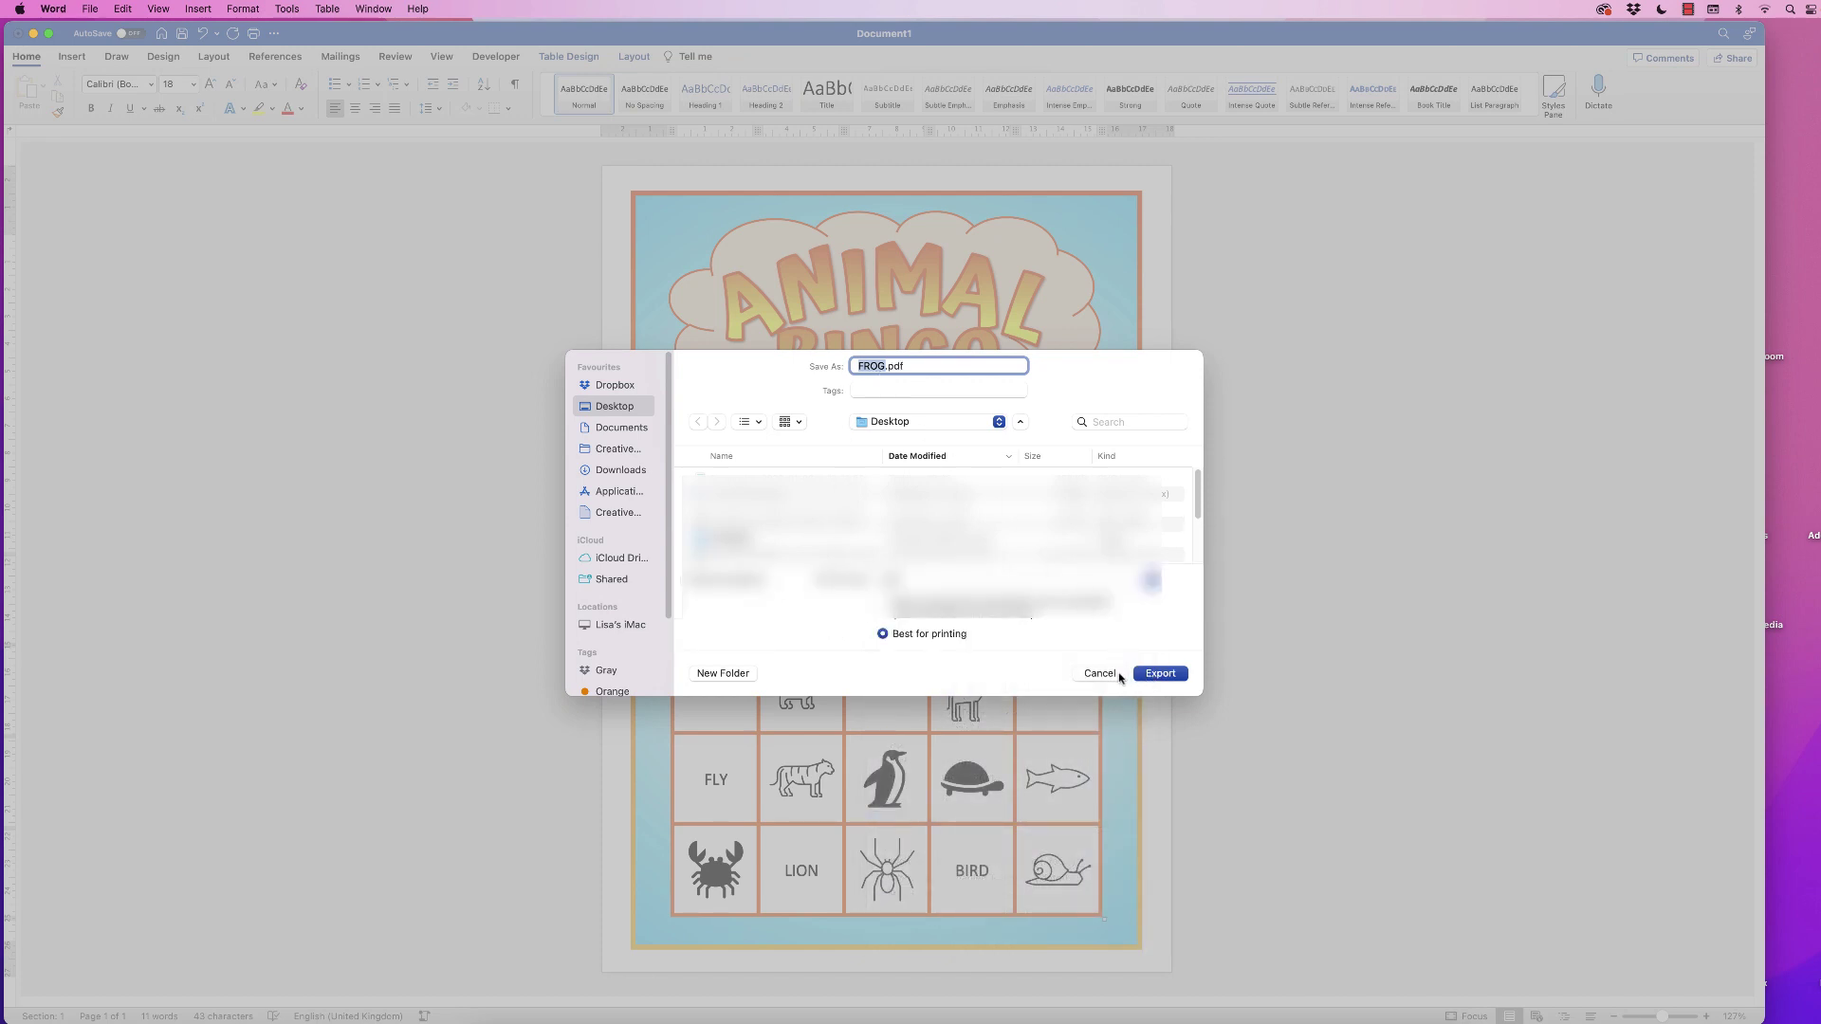